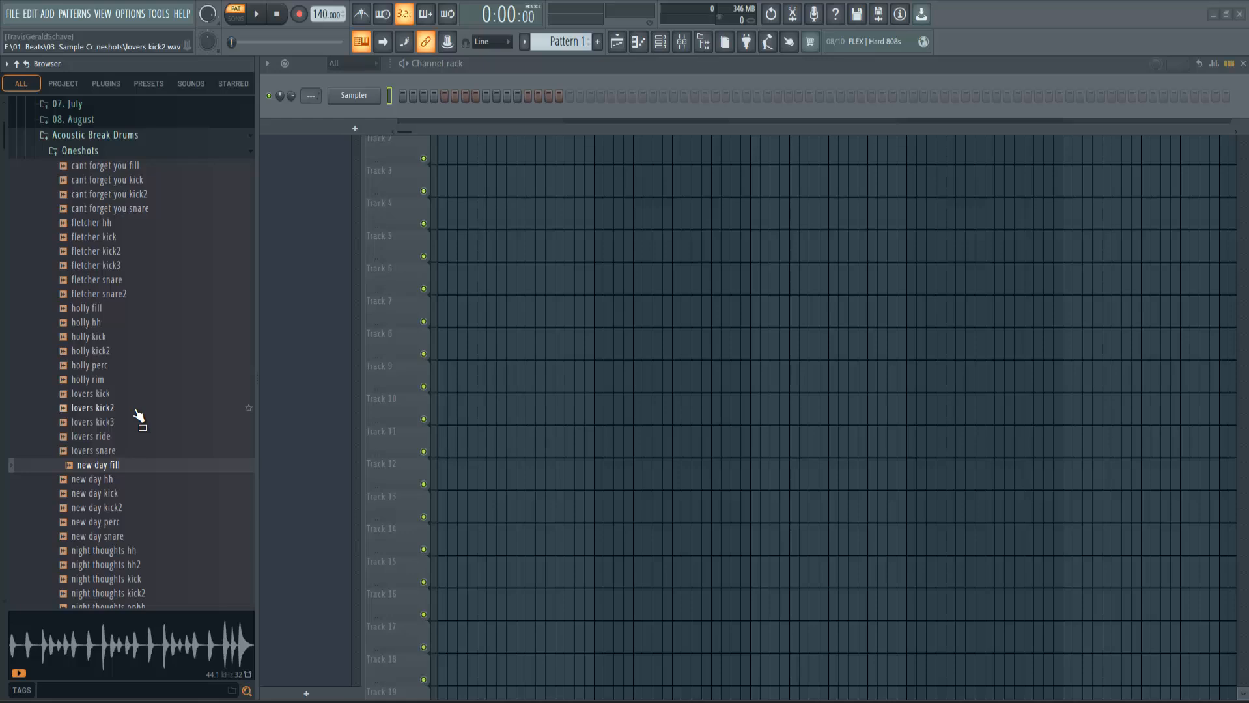
Audition the lovers, holly, fletcher and cant forget you one-shots in the Acoustic Break Drums Oneshots folder
left_click(136, 410)
left_click(131, 424)
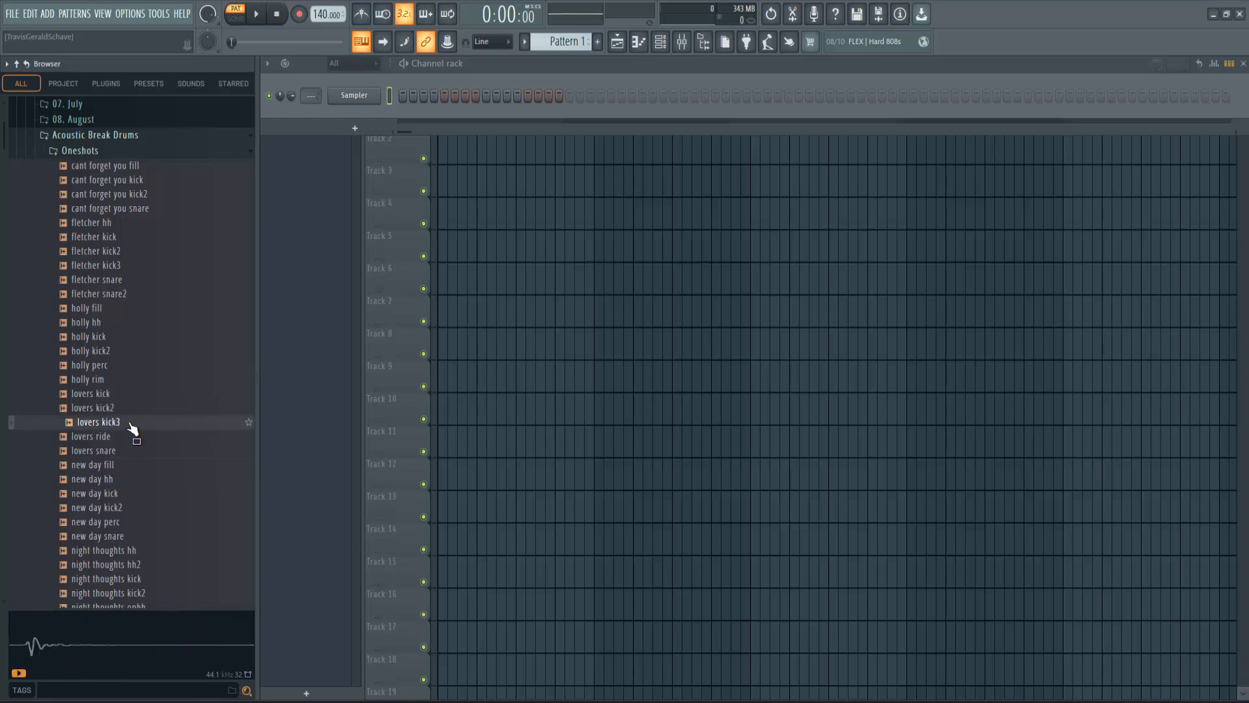
left_click(126, 439)
left_click(126, 453)
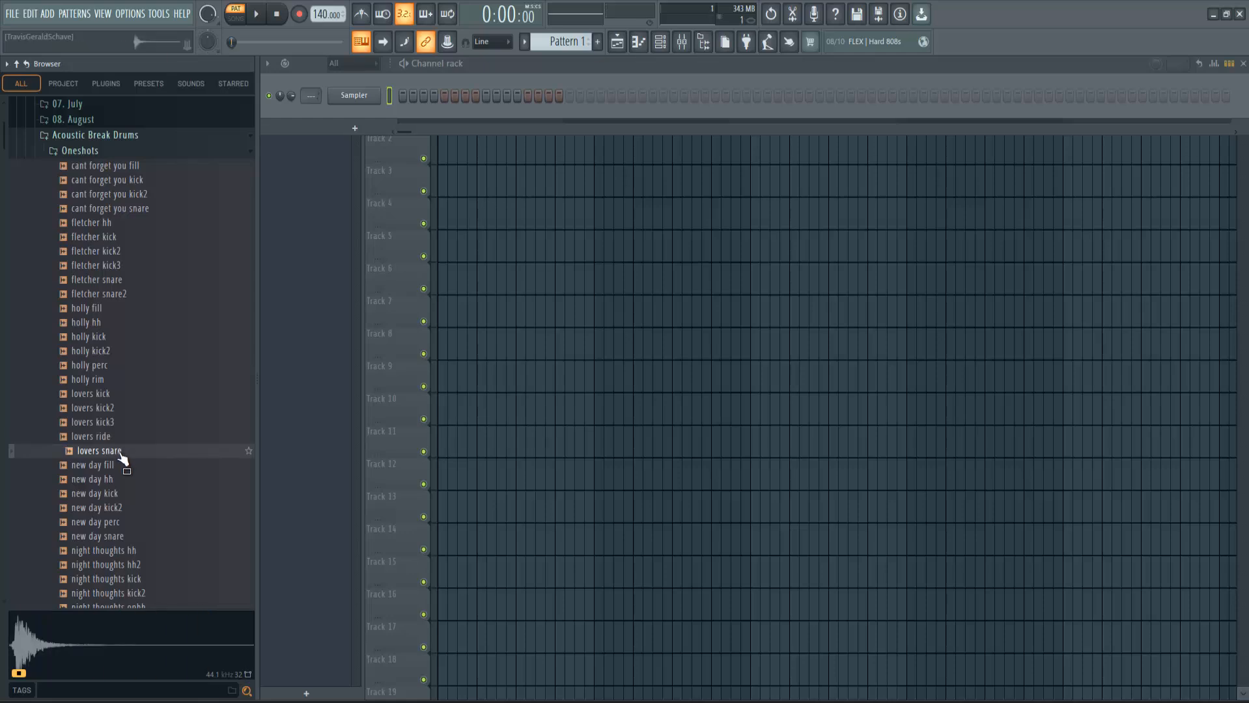
left_click(114, 378)
left_click(109, 394)
left_click(107, 409)
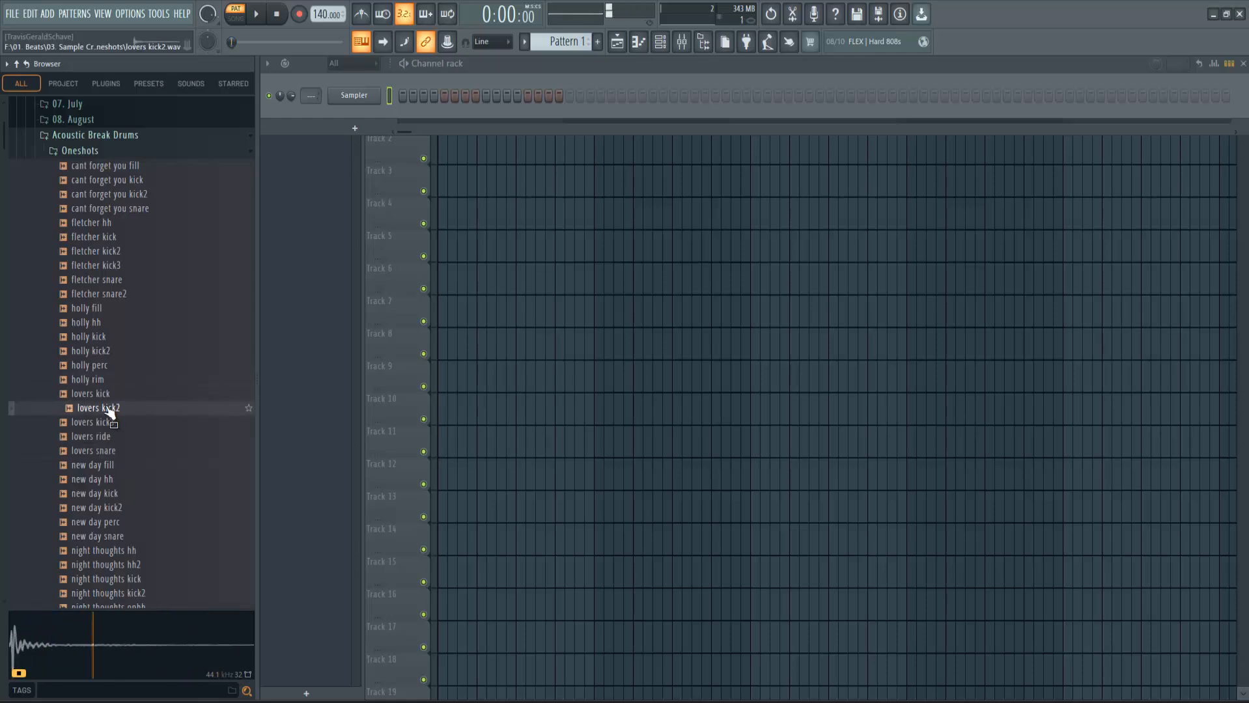
left_click(99, 354)
left_click(99, 338)
left_click(95, 322)
left_click(91, 266)
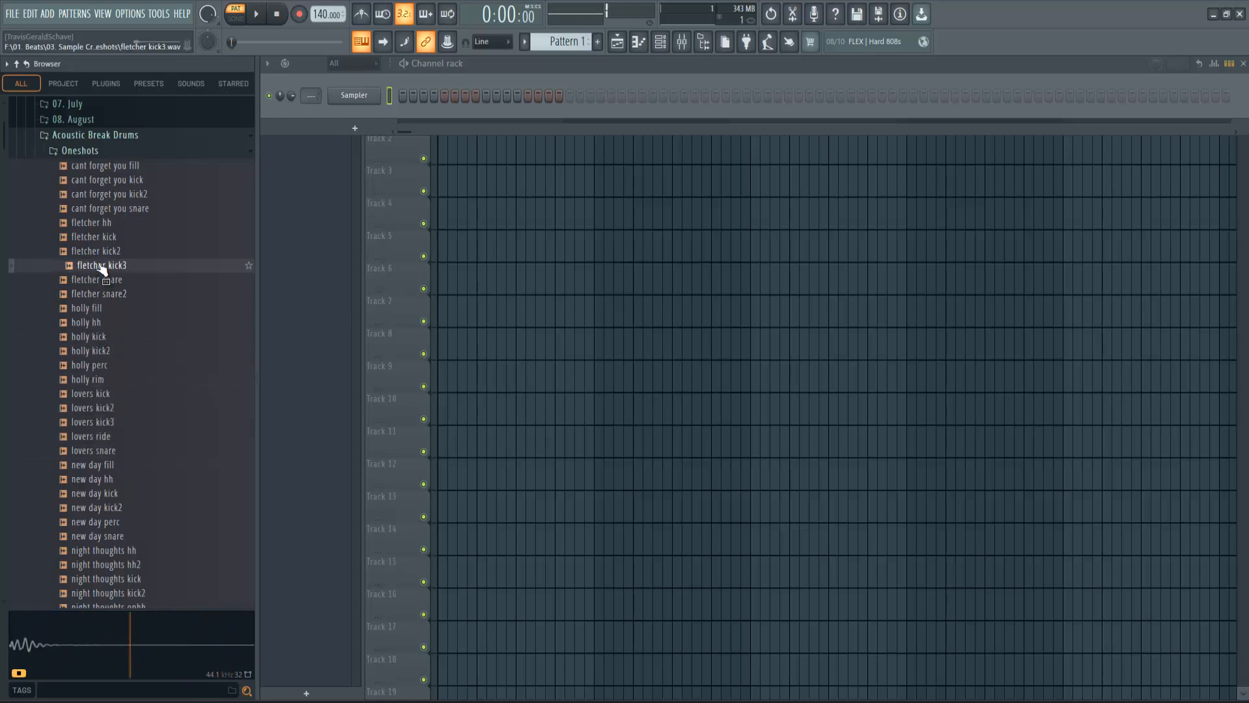
left_click(104, 252)
left_click(102, 224)
left_click(106, 237)
left_click(126, 195)
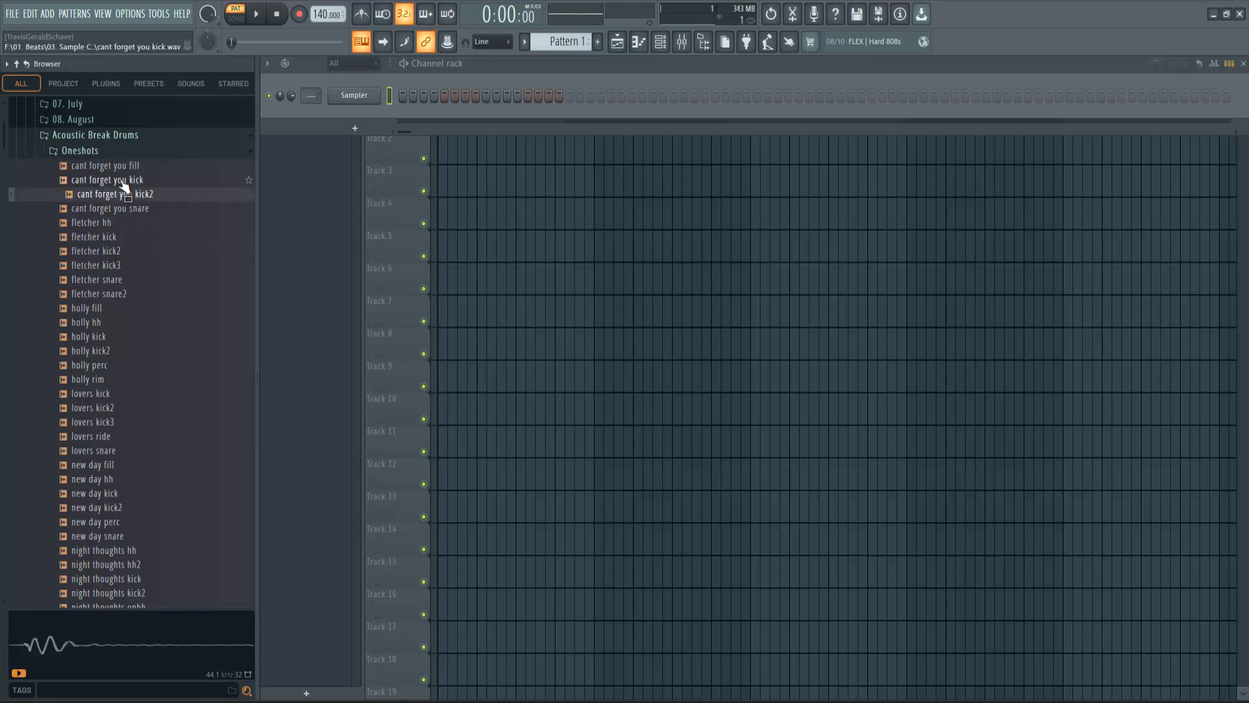
left_click(123, 181)
Audition more lovers samples and the seahorse, night thoughts and space walk one-shots to choose a drum set
left_click(97, 422)
scroll(104, 364, "down", 4)
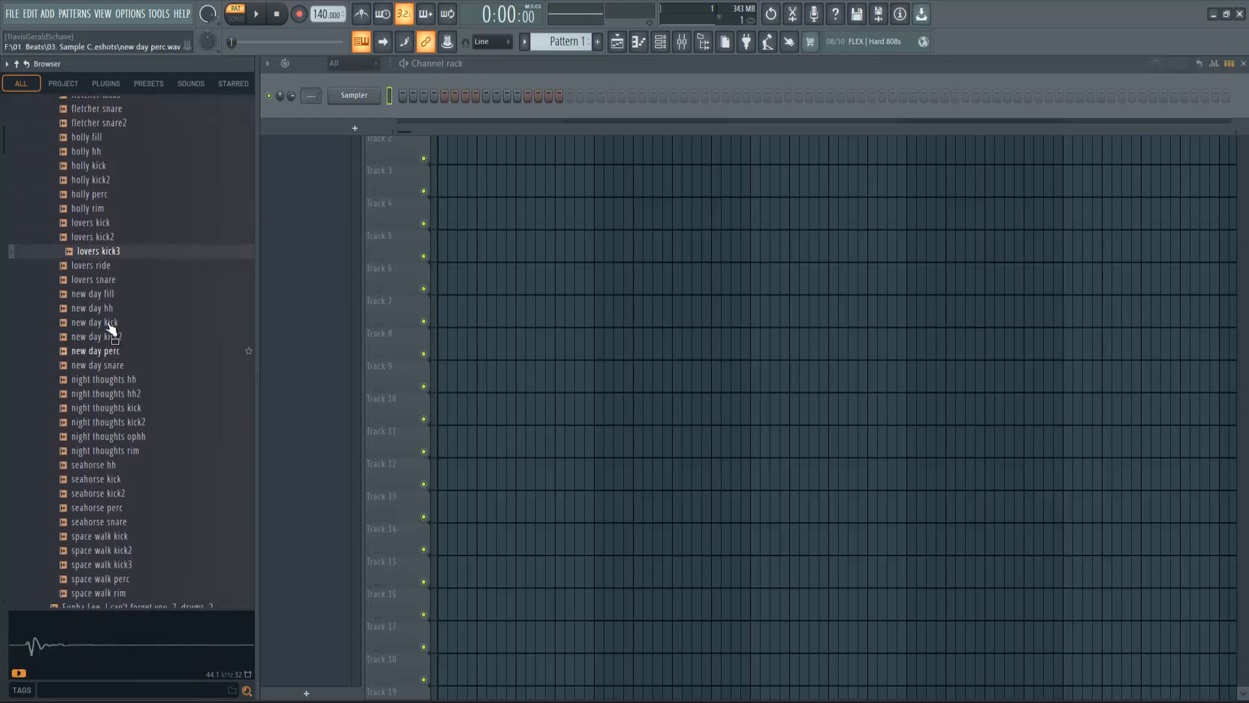
left_click(98, 265)
left_click(98, 237)
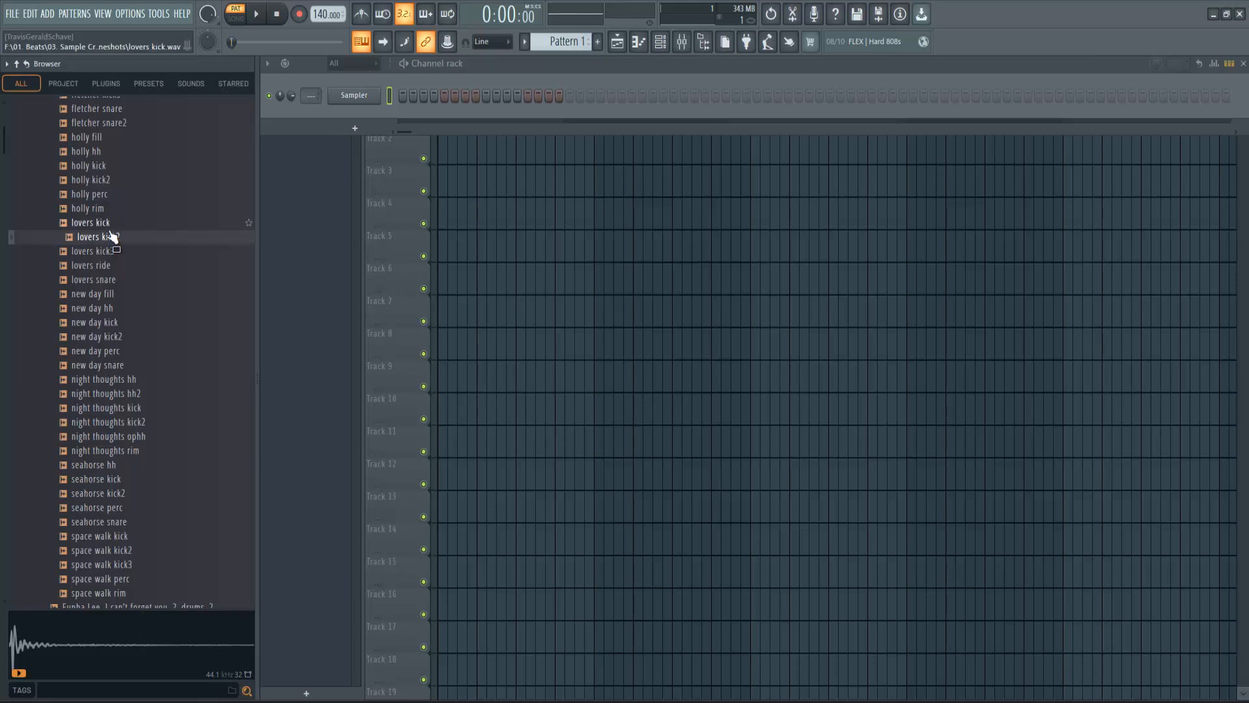
left_click(91, 222)
left_click(99, 465)
left_click(106, 508)
left_click(133, 394)
left_click(139, 422)
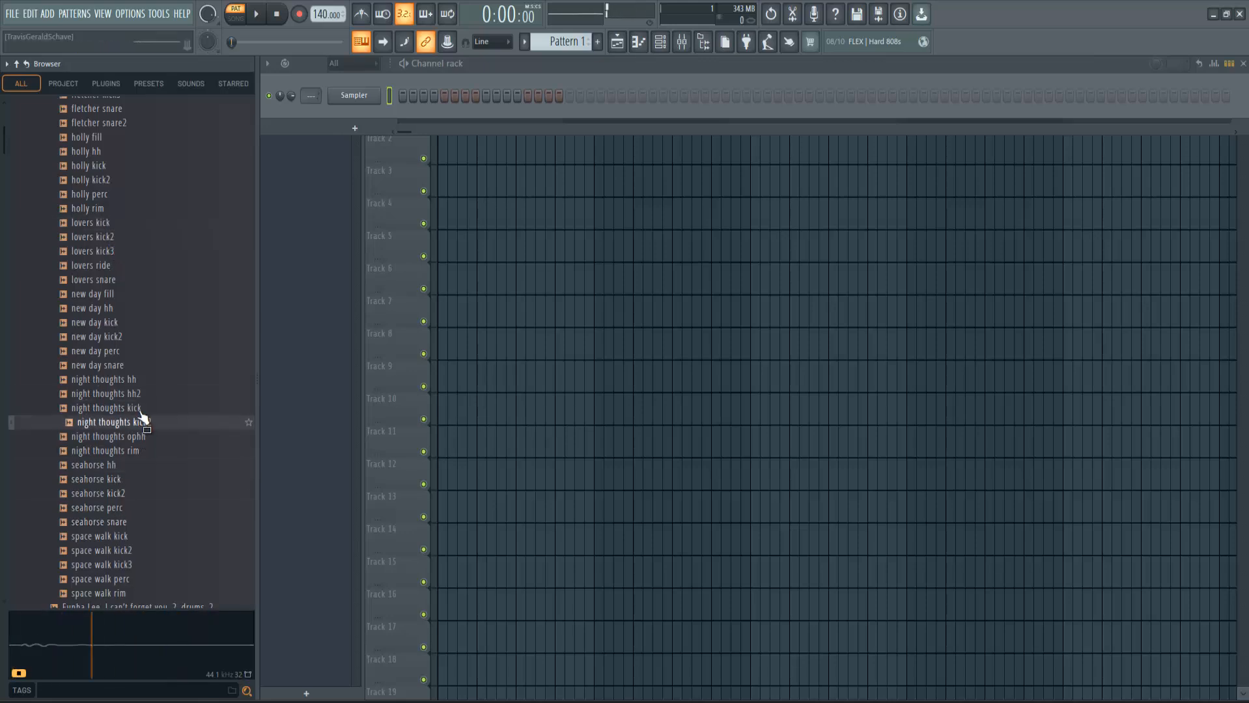
scroll(132, 456, "down", 4)
left_click(134, 395)
left_click(133, 382)
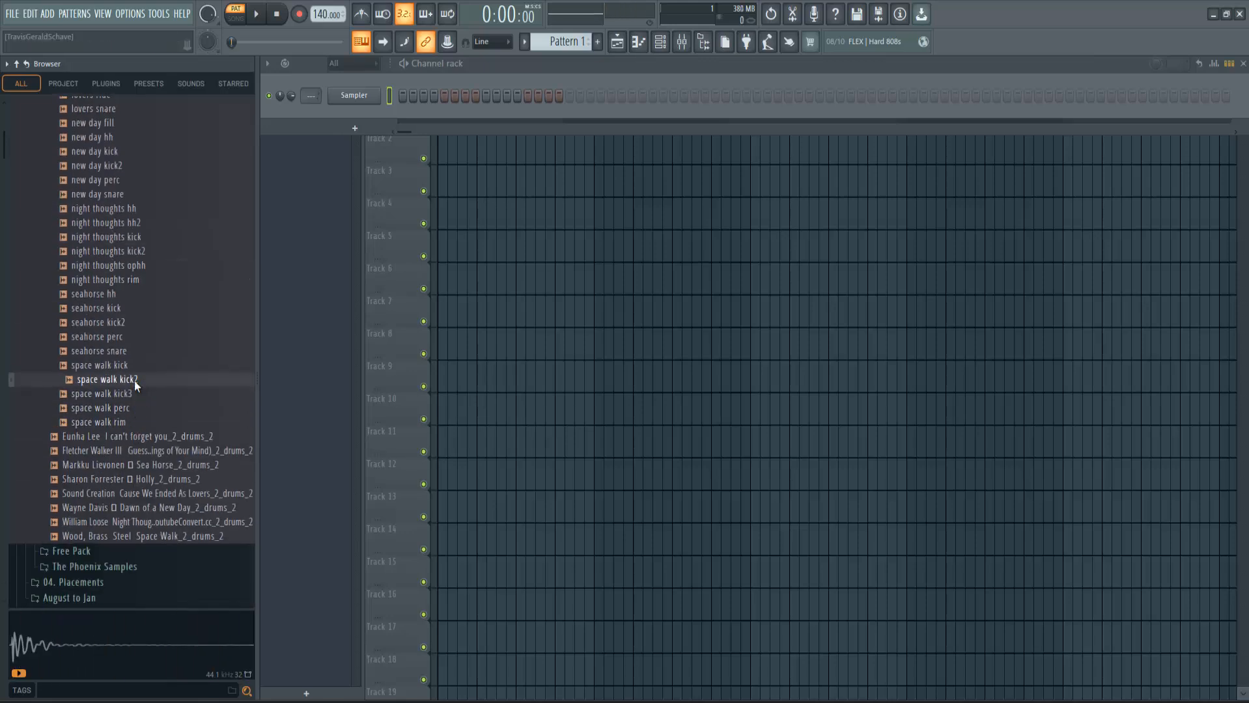
Open the space walk kick2, kick3, kick, perc and rim samples in new channels
right_click(134, 380)
left_click(148, 401)
right_click(139, 391)
left_click(148, 404)
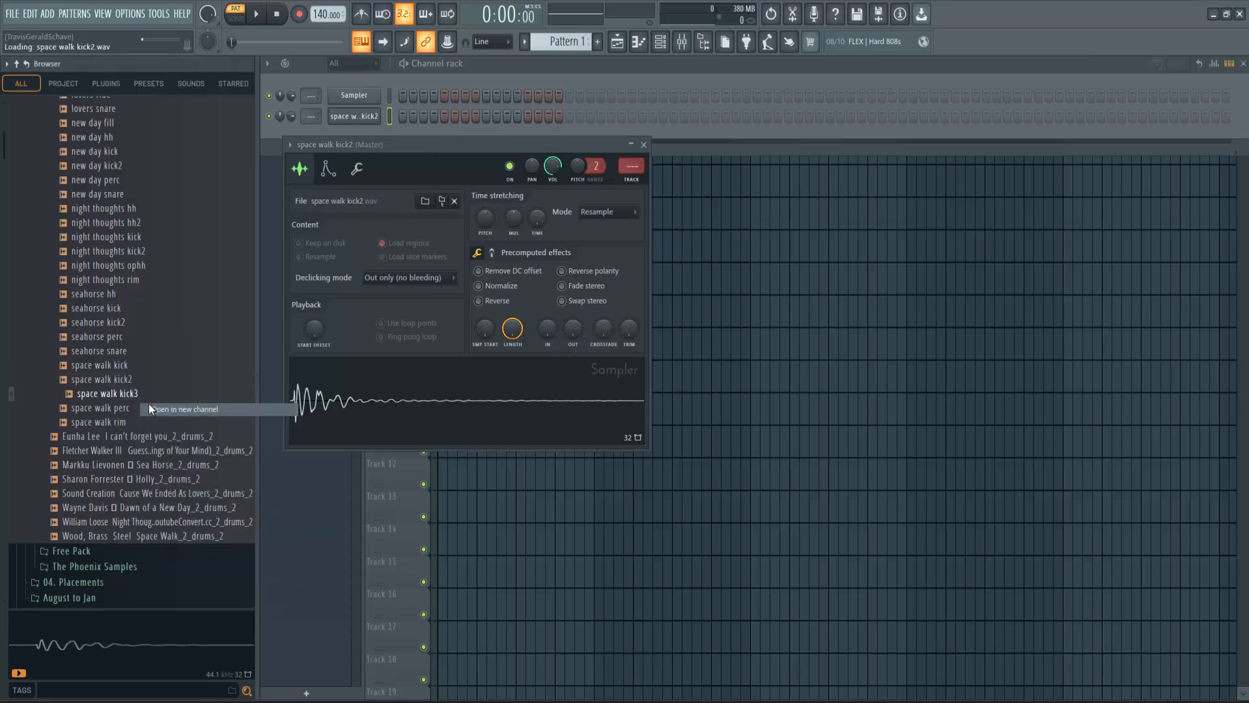
right_click(136, 363)
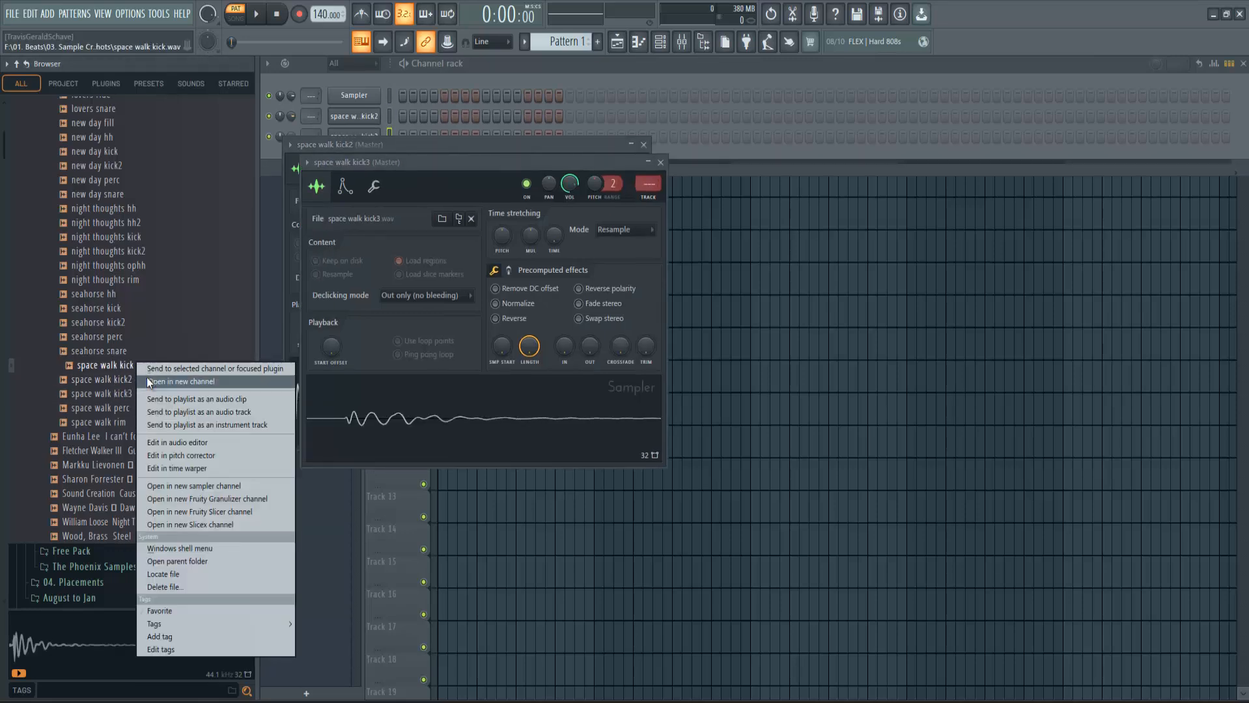
left_click(147, 376)
right_click(138, 407)
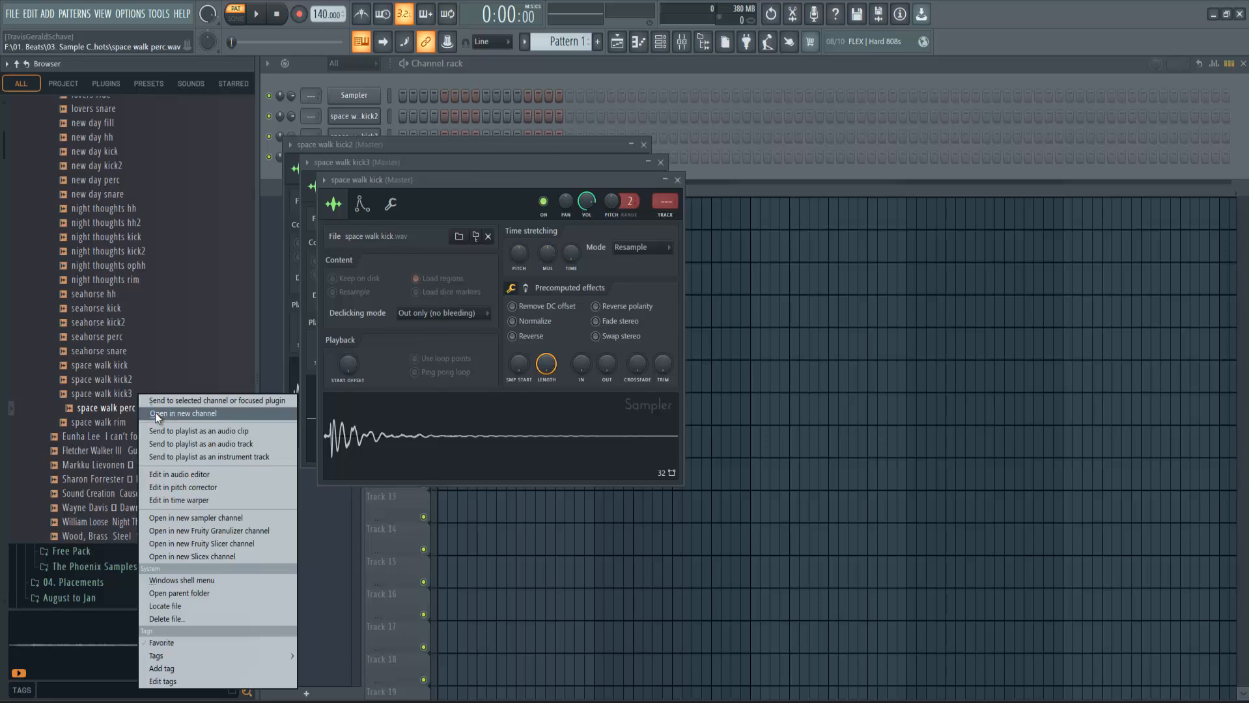
left_click(155, 413)
right_click(134, 423)
left_click(149, 415)
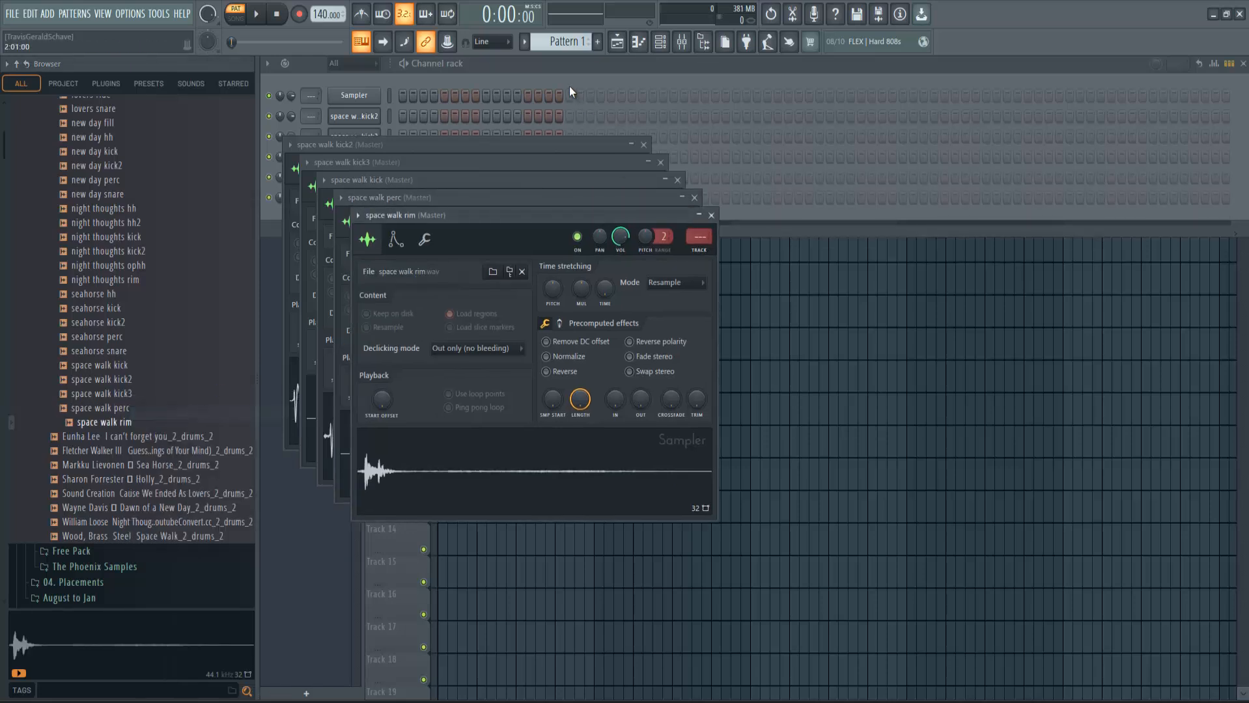
Program space walk rim hits on step 9 of each of the four bars in Pattern 1
left_click(571, 67)
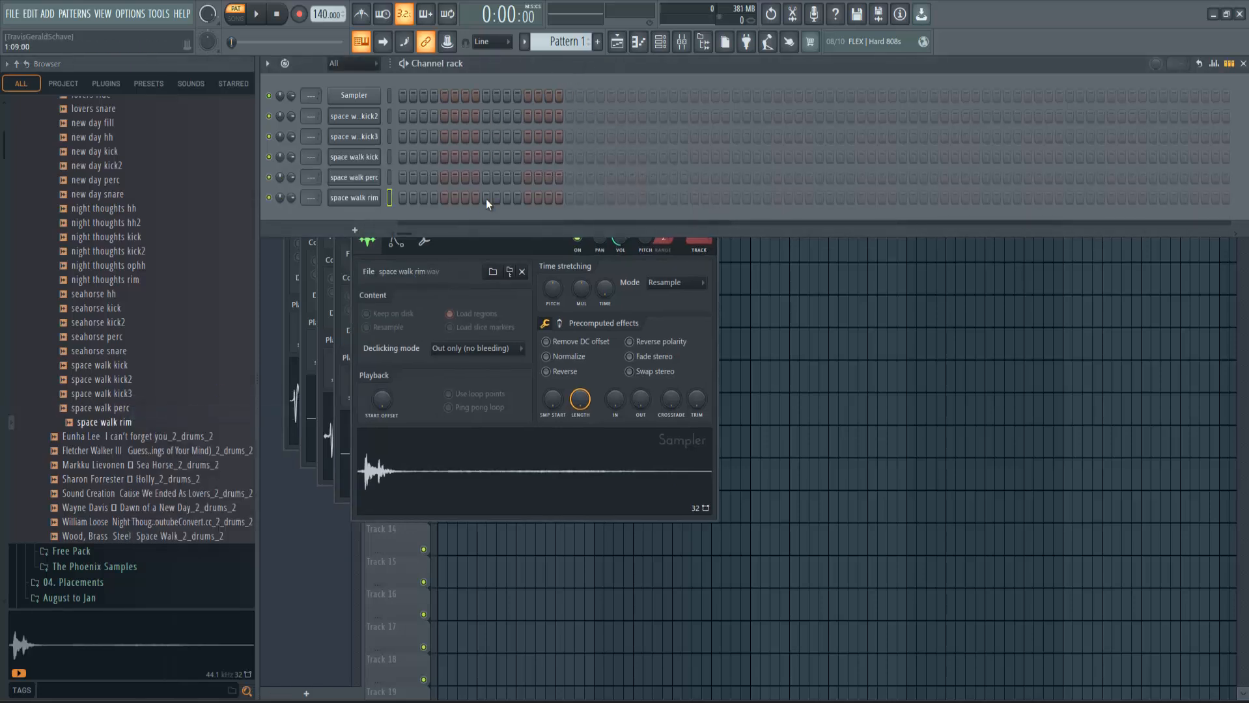
left_click(650, 197)
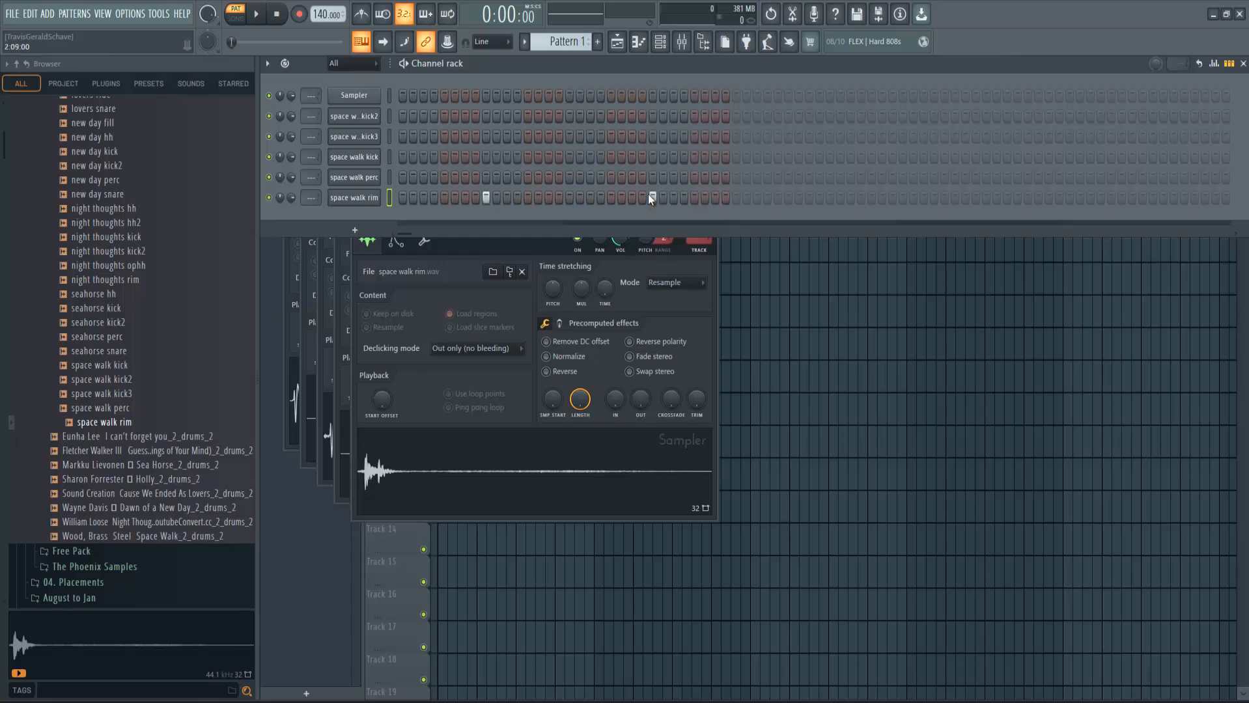
left_click(830, 197)
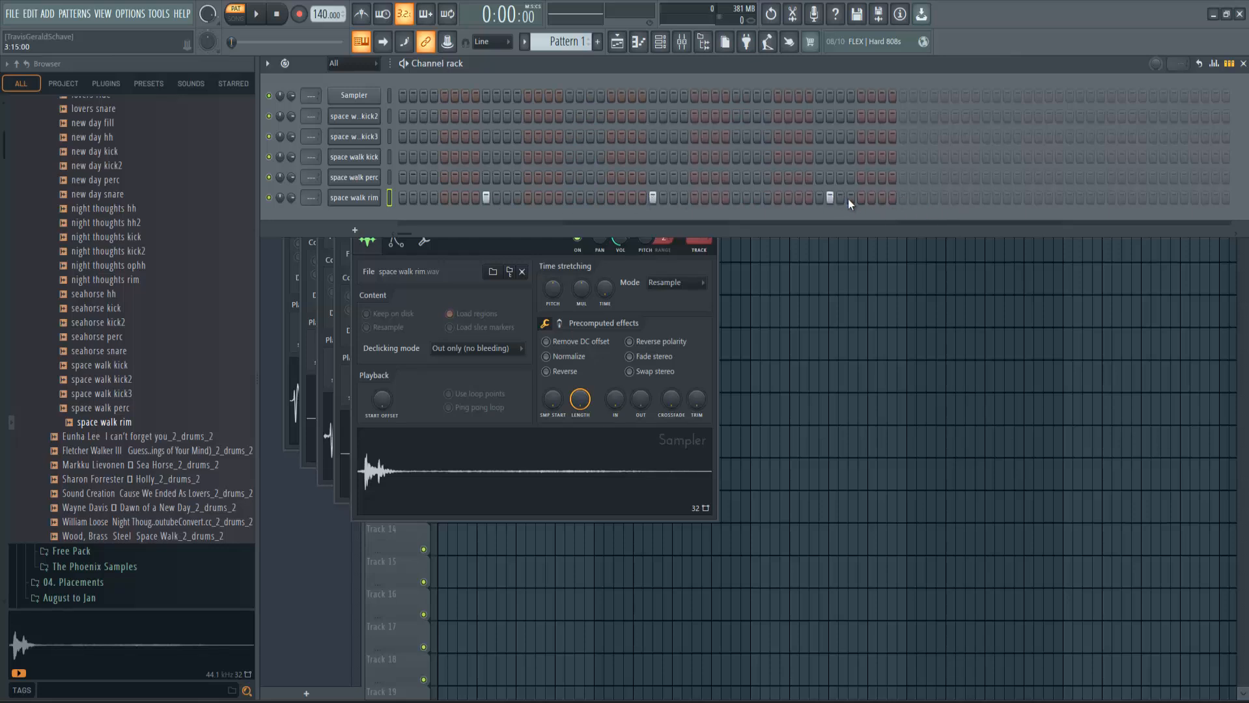
left_click(830, 198)
left_click(819, 197)
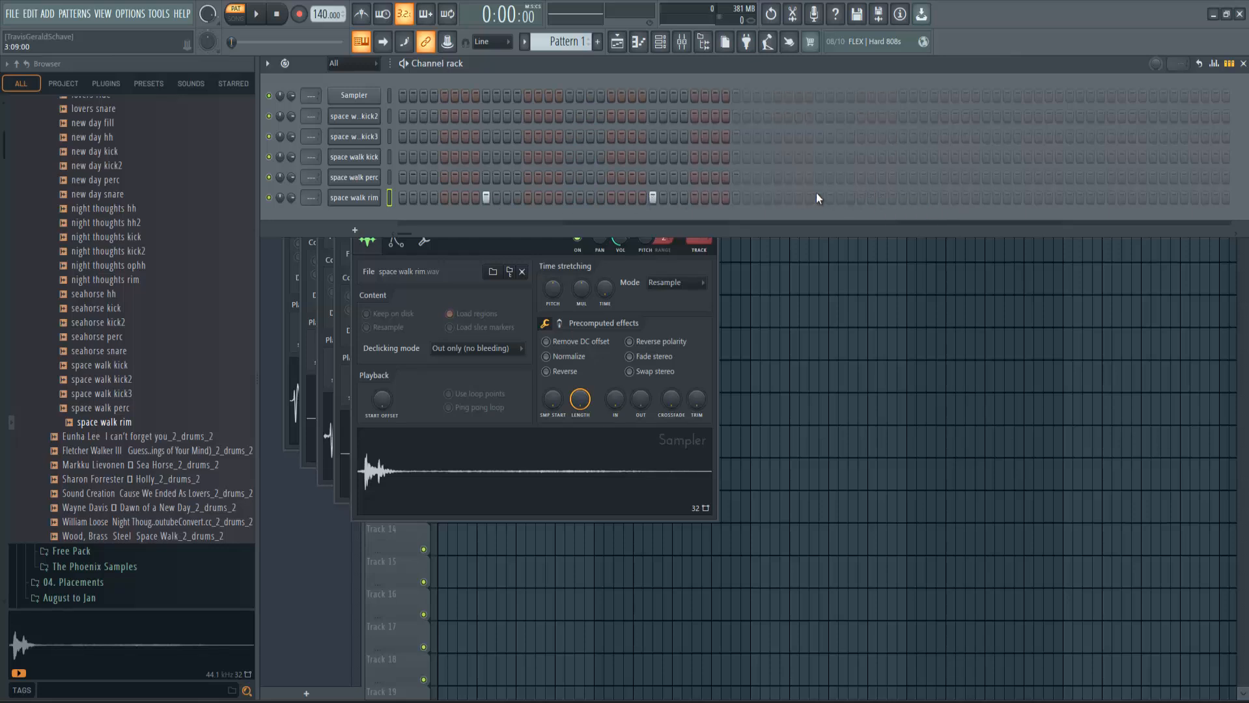
left_click(987, 198)
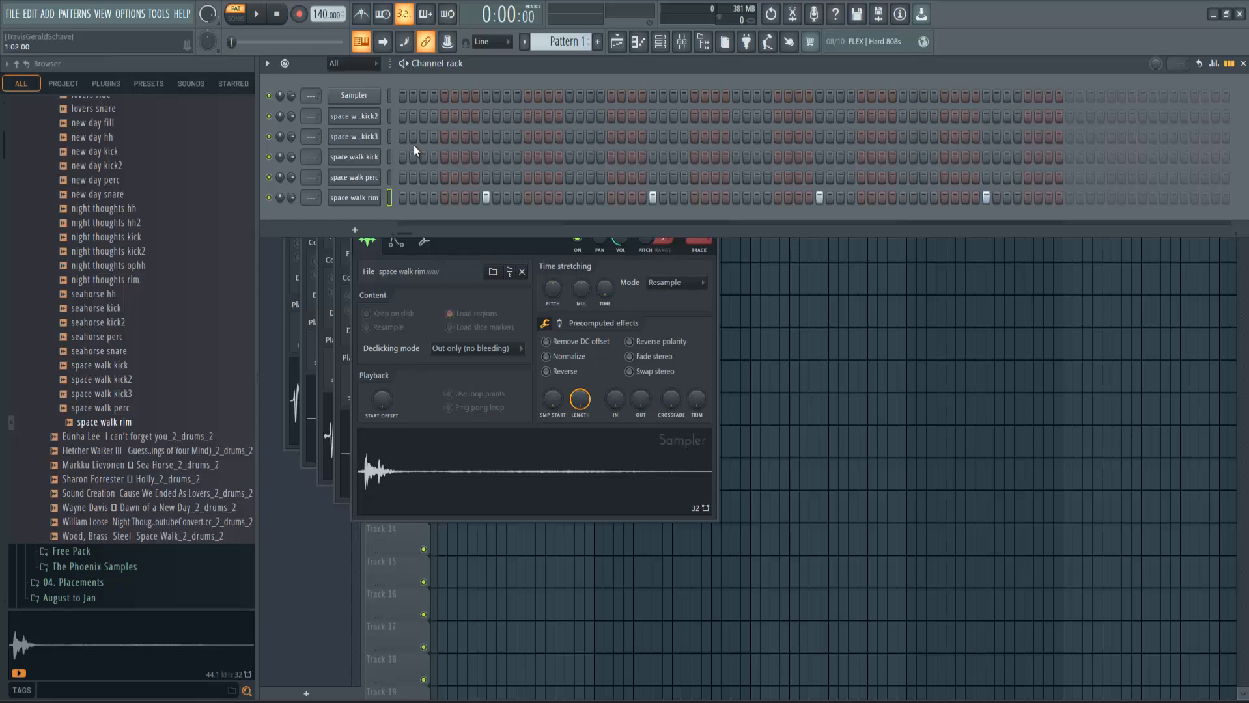
Place space walk kick2 hits on step 1 of all four bars and step 5 of bar 4, and kick3 on step 15 of bars 1 and 3
left_click(387, 117)
left_click(402, 116)
key("space")
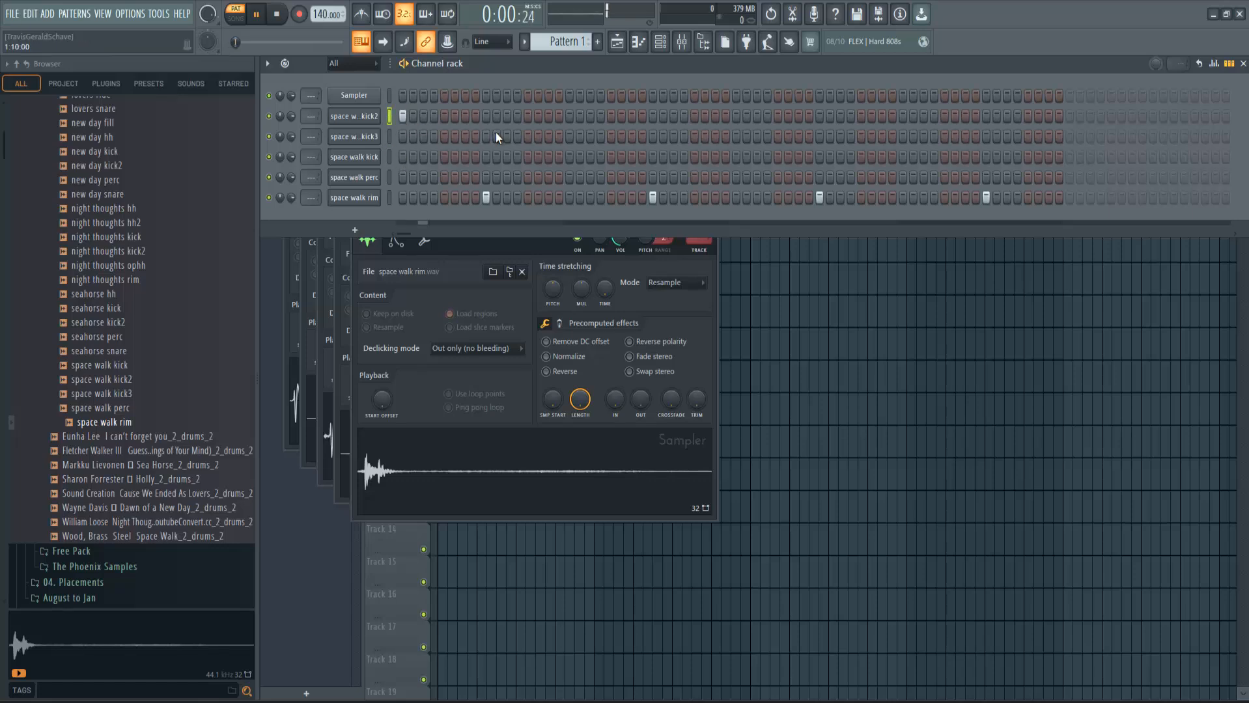
left_click(547, 135)
left_click(569, 116)
left_click(736, 115)
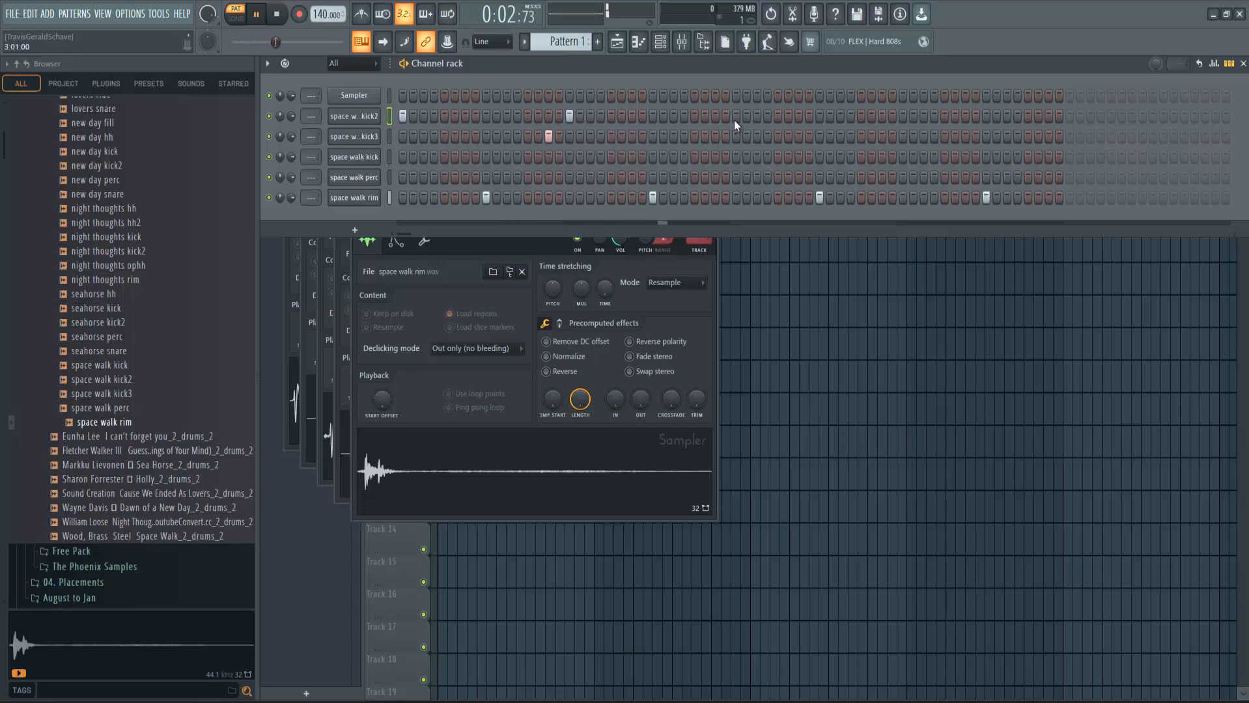
left_click(779, 116)
left_click(778, 116)
left_click(882, 137)
left_click(901, 116)
left_click(943, 116)
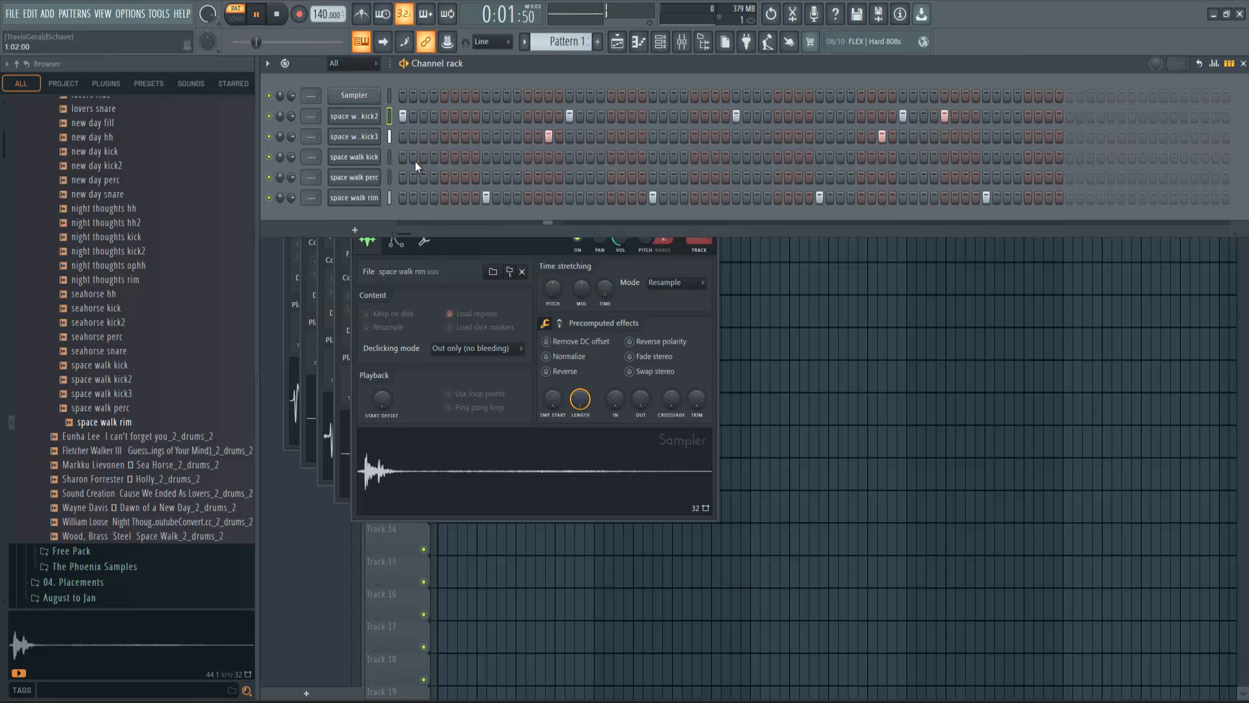
Add space walk perc hits on step 13 of bars 2 and 4, and stop the playback
left_click(391, 176)
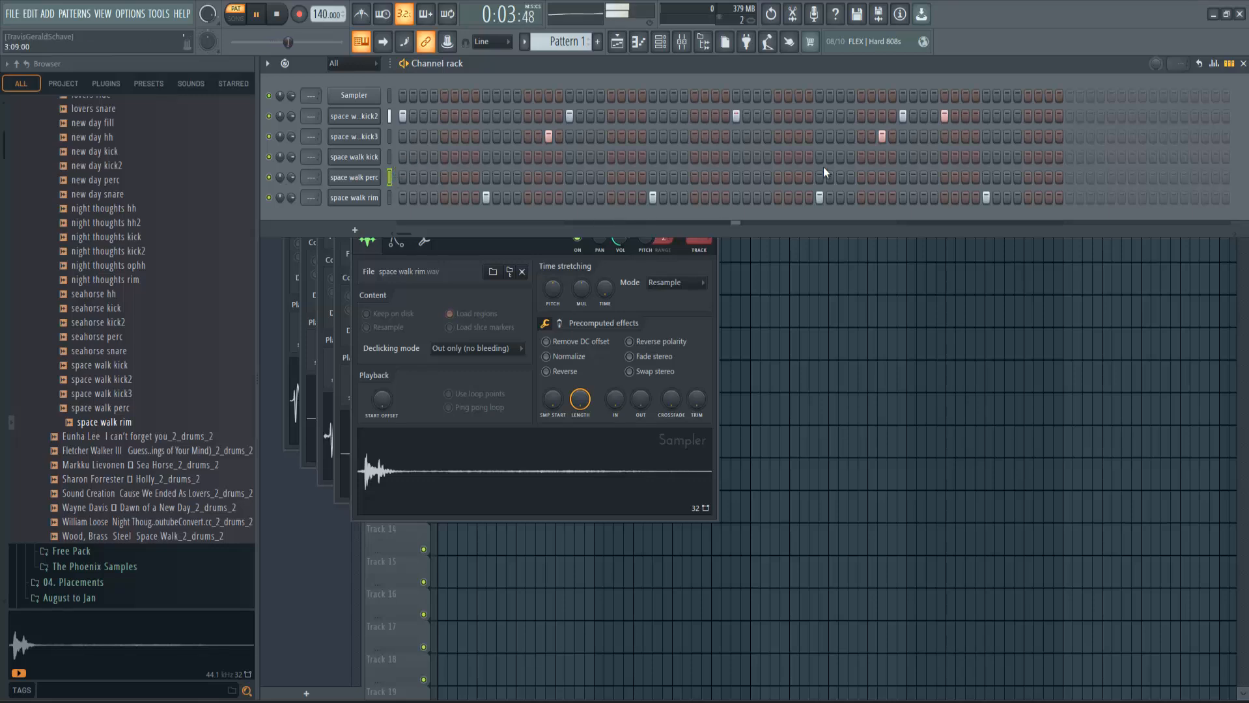
left_click(693, 178)
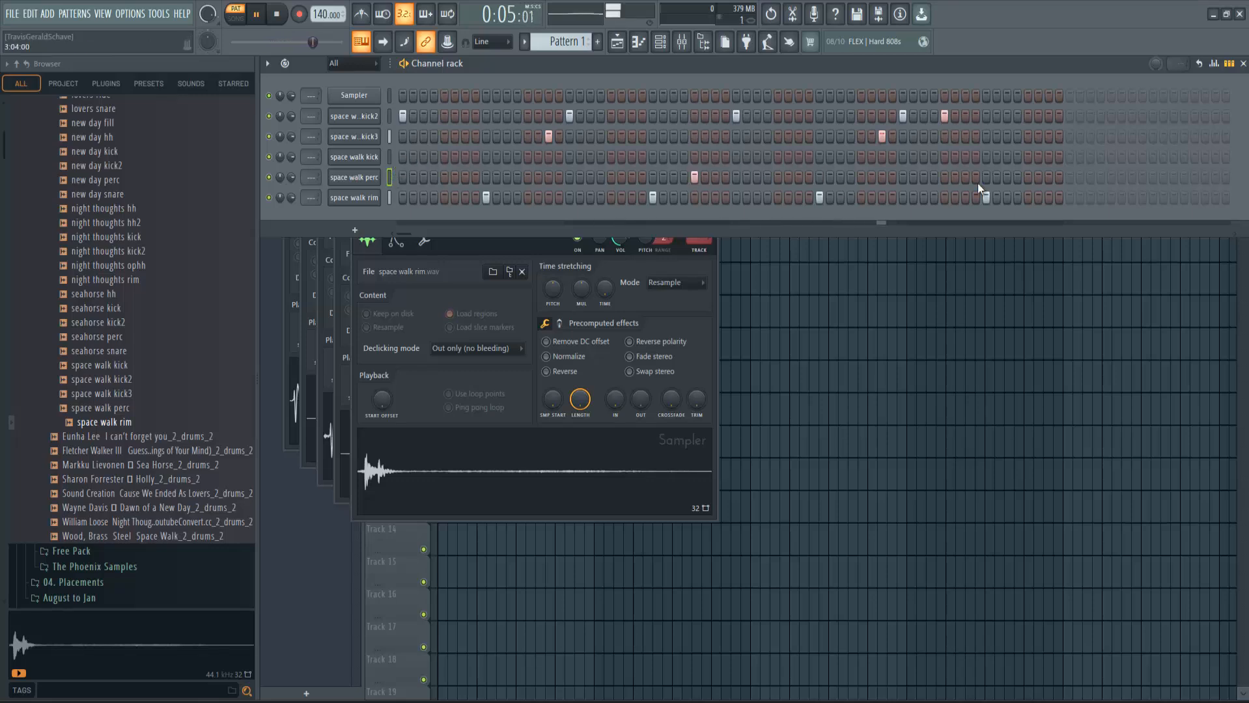
left_click(1028, 176)
key("space")
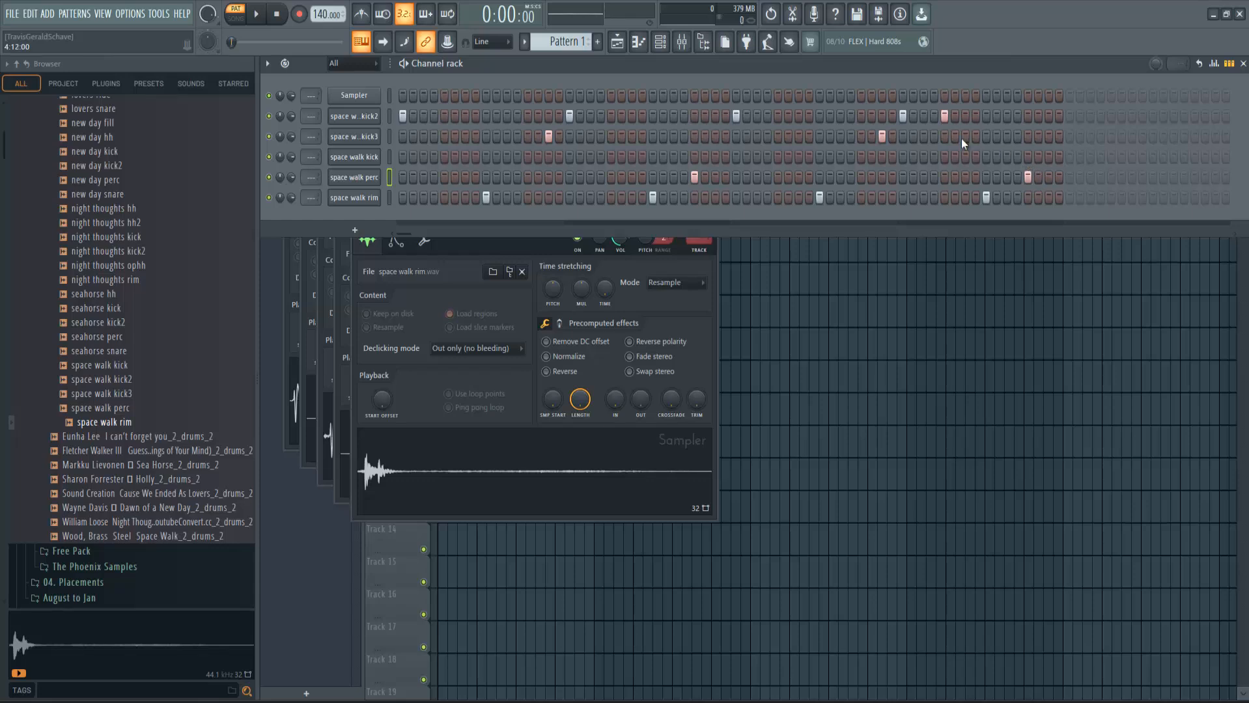
Replace the empty Sampler channel with SampleTank 4
right_click(372, 98)
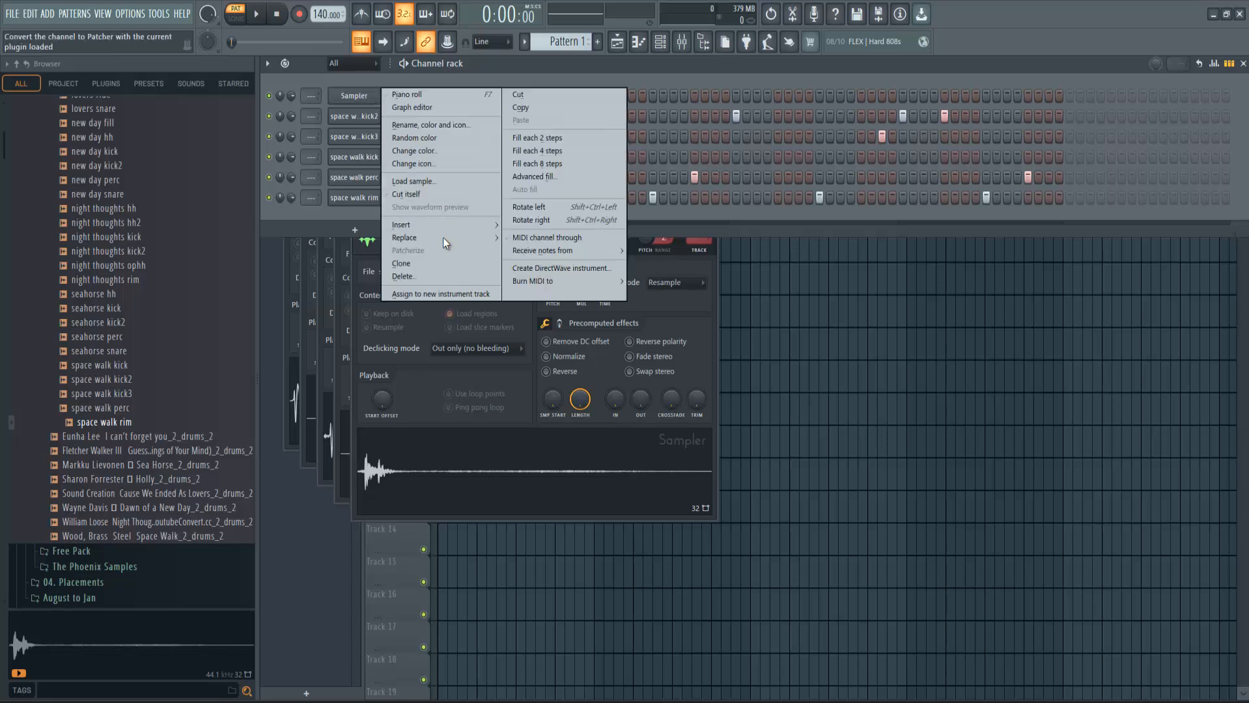
mouse_move(441, 235)
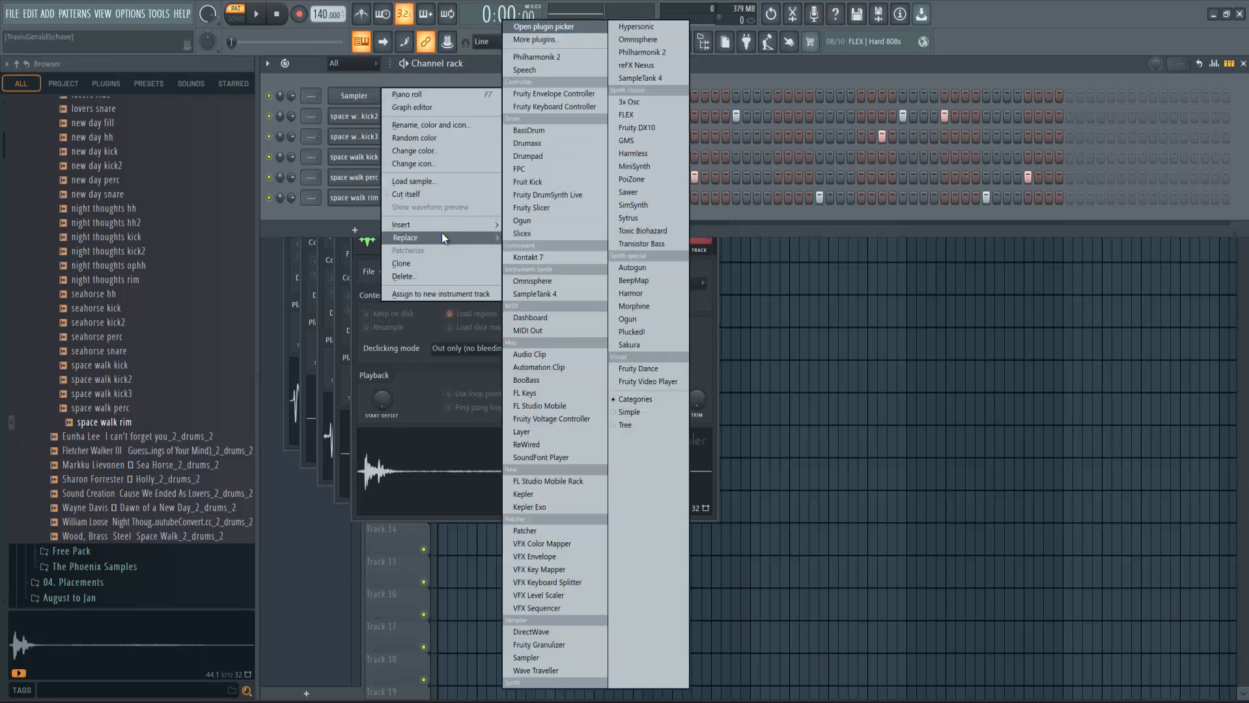
left_click(661, 79)
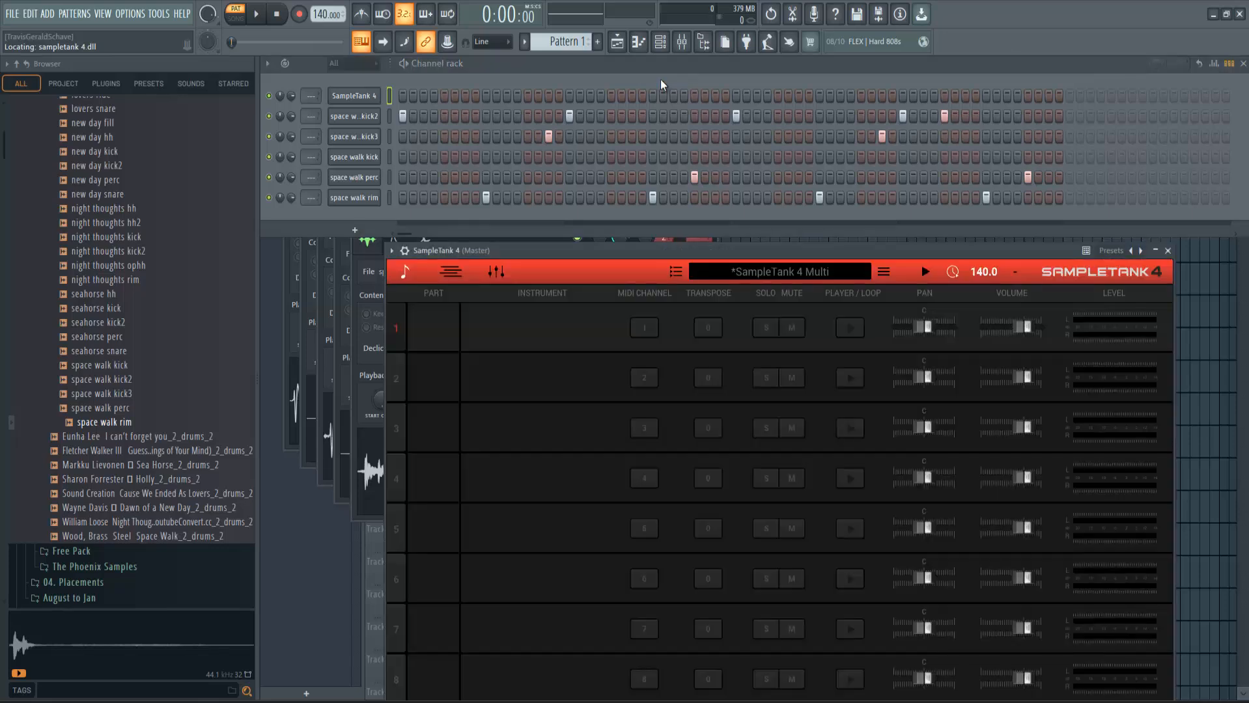
Load the Stnwy Piano Pedal instrument from Philharmonik 2 into part 1 and try it out over the drum pattern
mouse_move(555, 328)
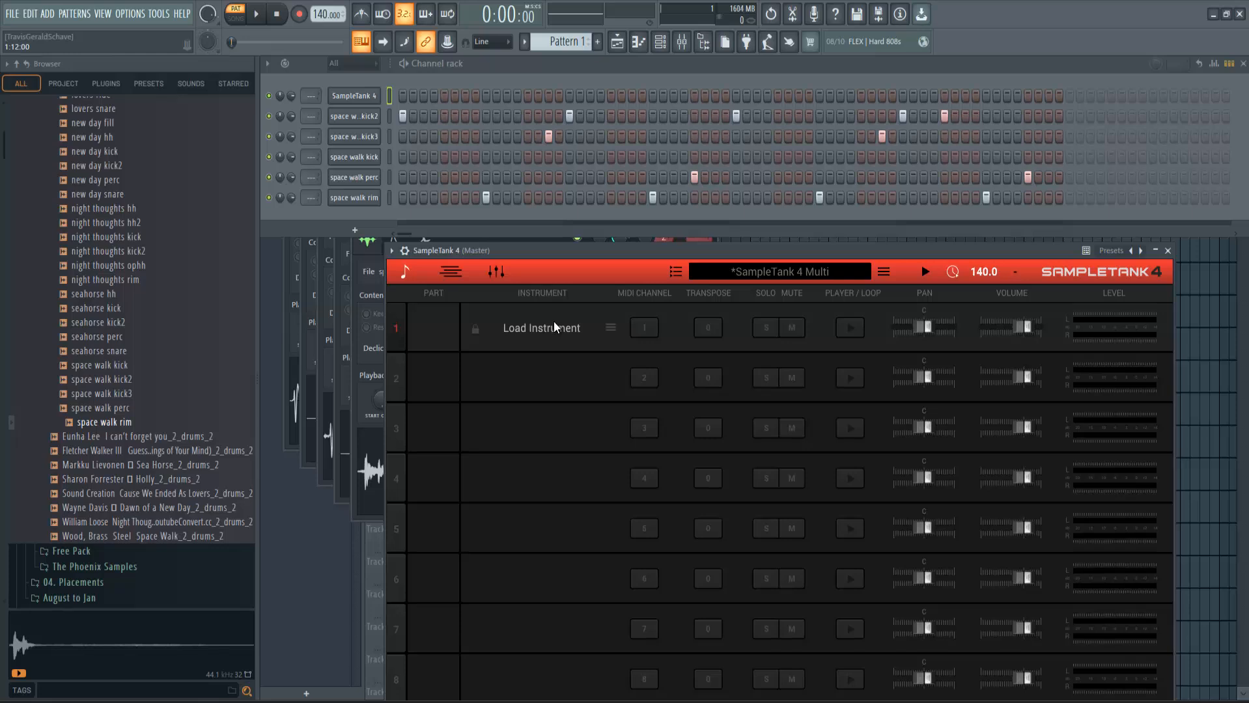
left_click(555, 327)
left_click(558, 329)
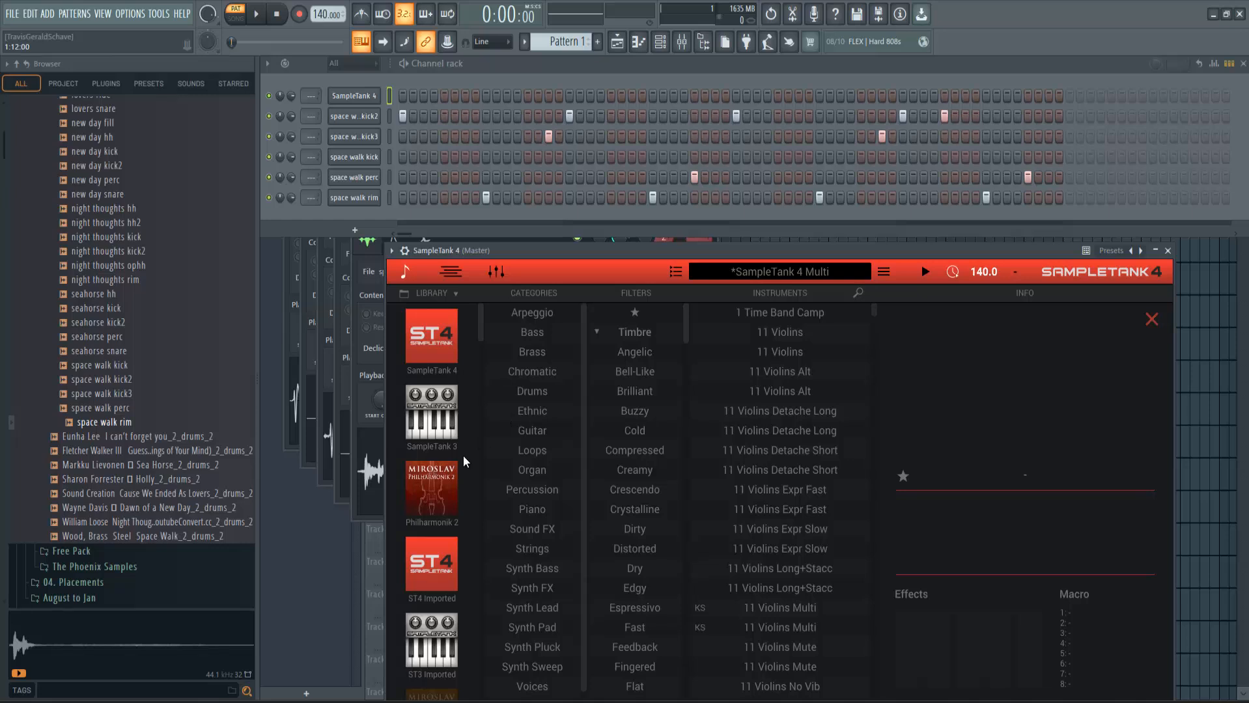
left_click(454, 484)
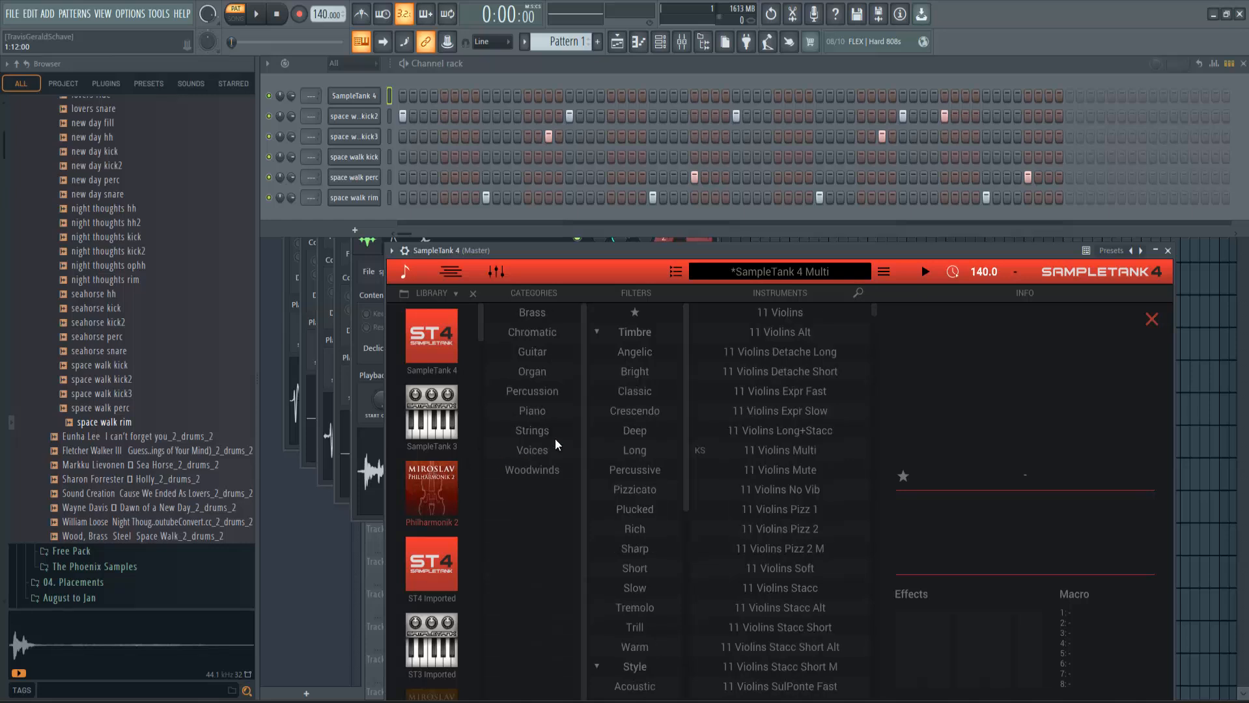
left_click(551, 413)
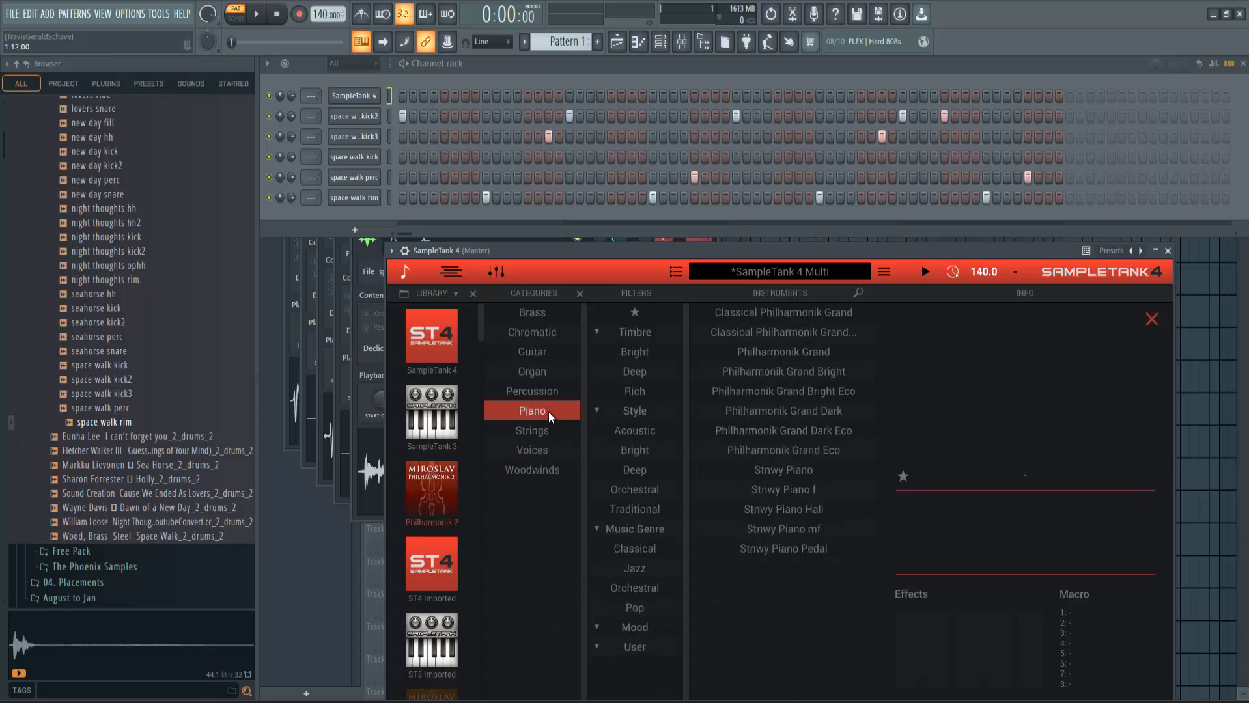
left_click(795, 549)
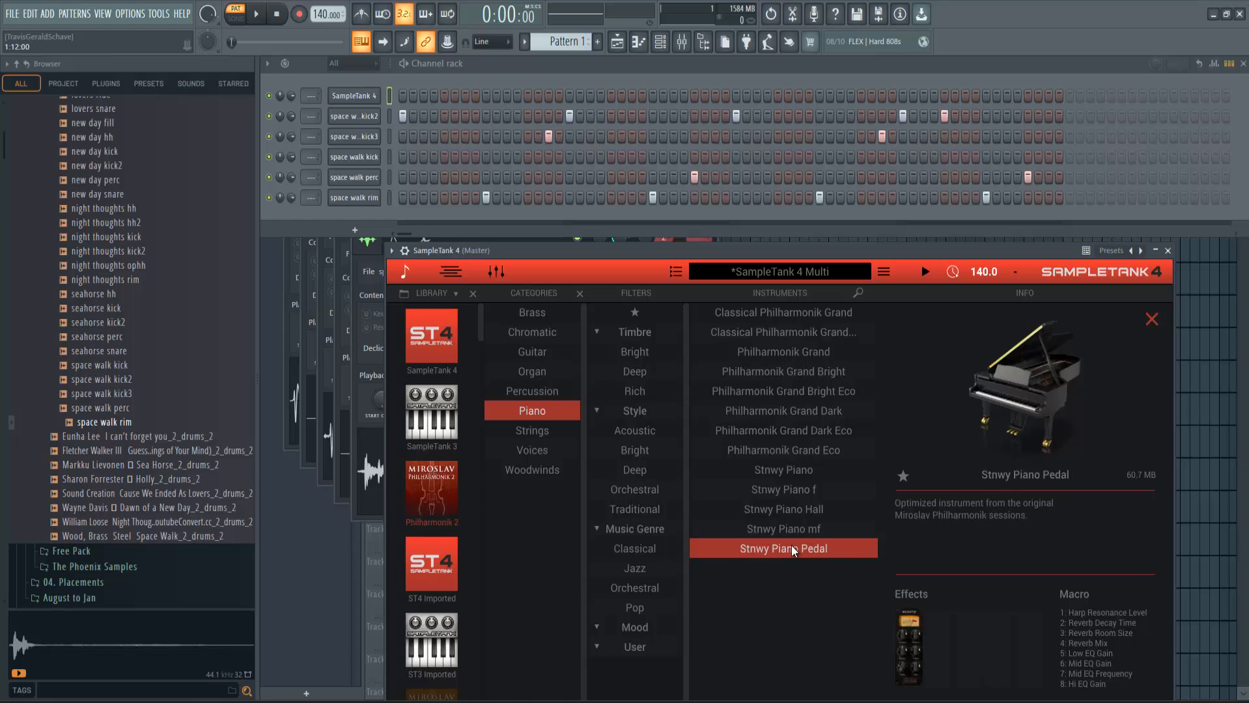
key("space")
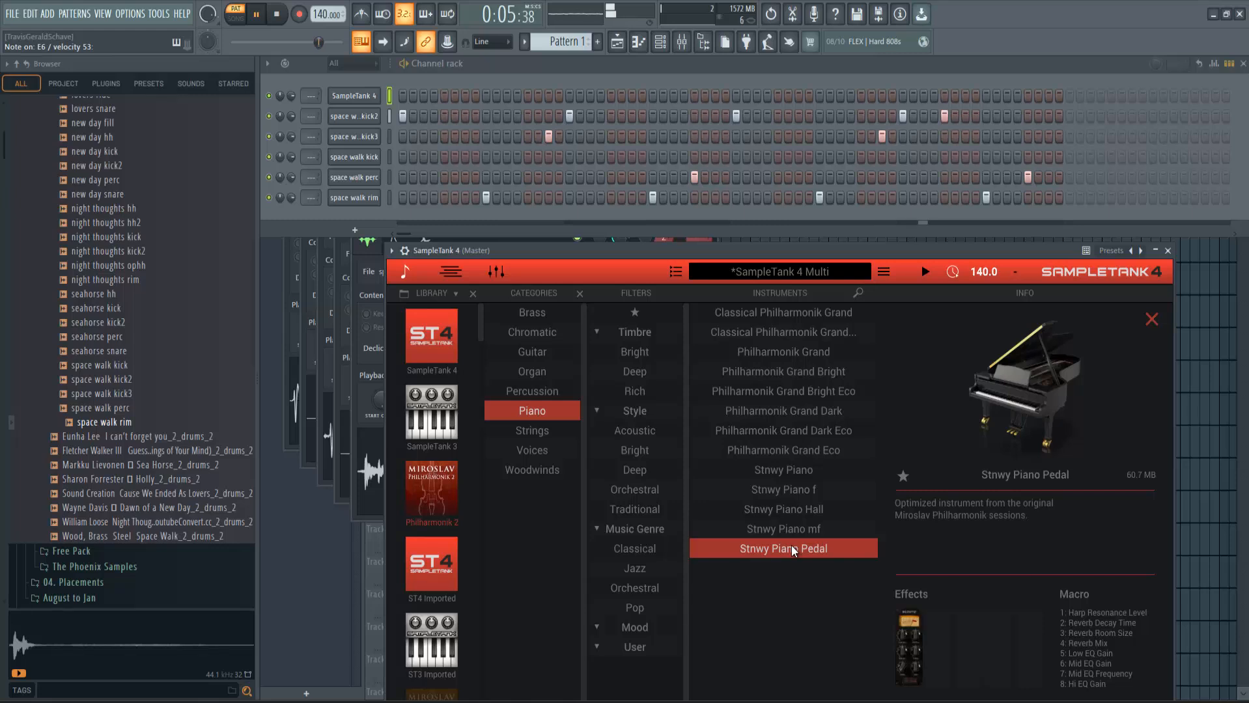
key("space")
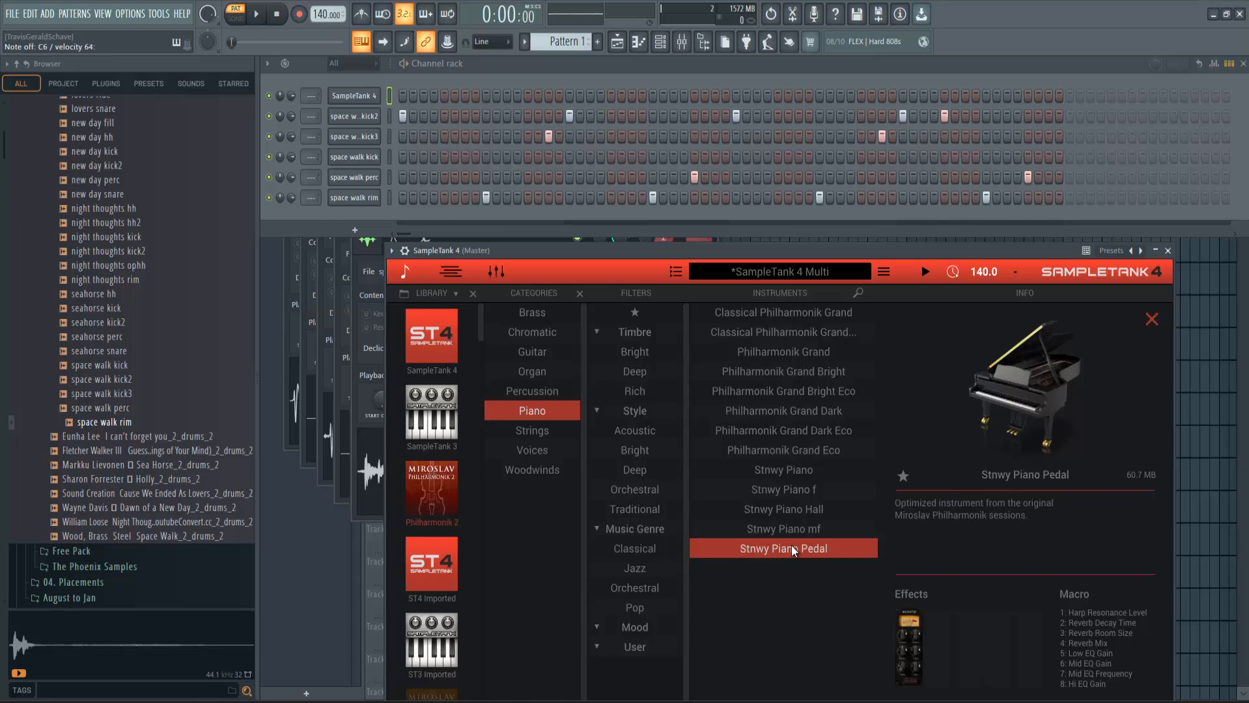
Place Pattern 1 on Track 1 of the playlist at bar 1 and again at bar 5
left_click(1187, 385)
left_click_drag(306, 116, 413, 118)
left_click(598, 119)
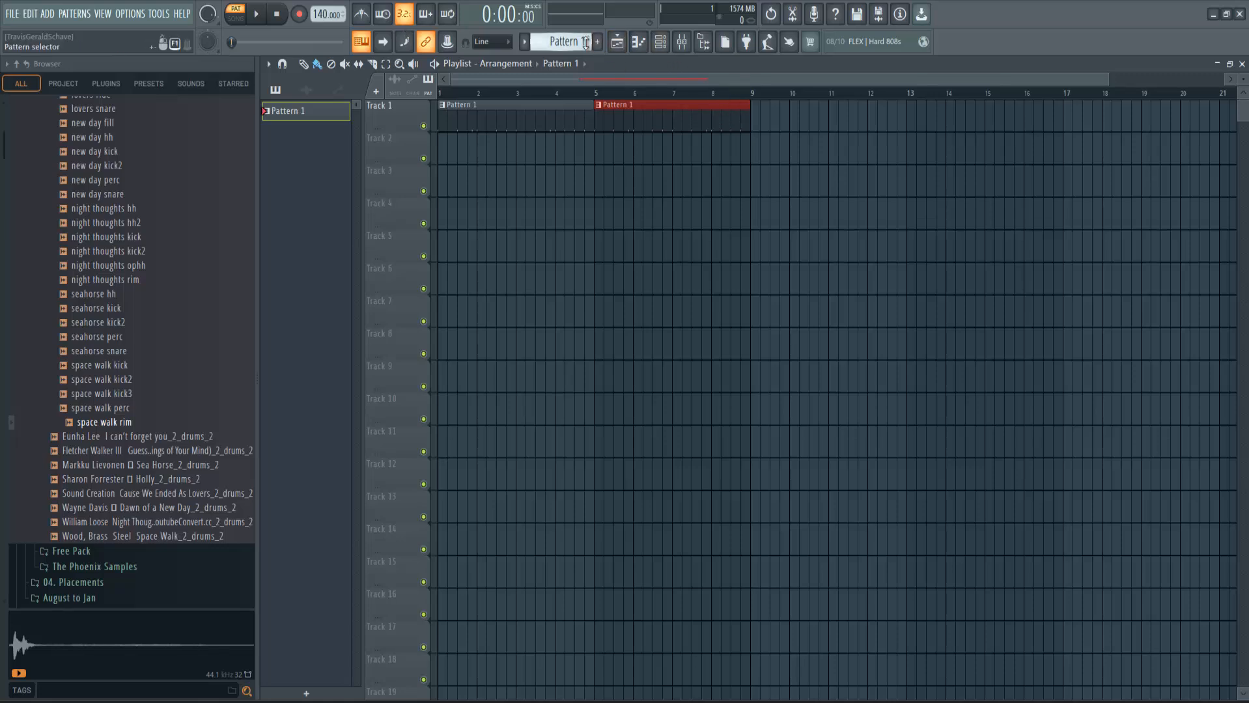
Create Pattern 2 and place it on Track 2 of the playlist at bar 1
left_click(597, 41)
left_click(660, 41)
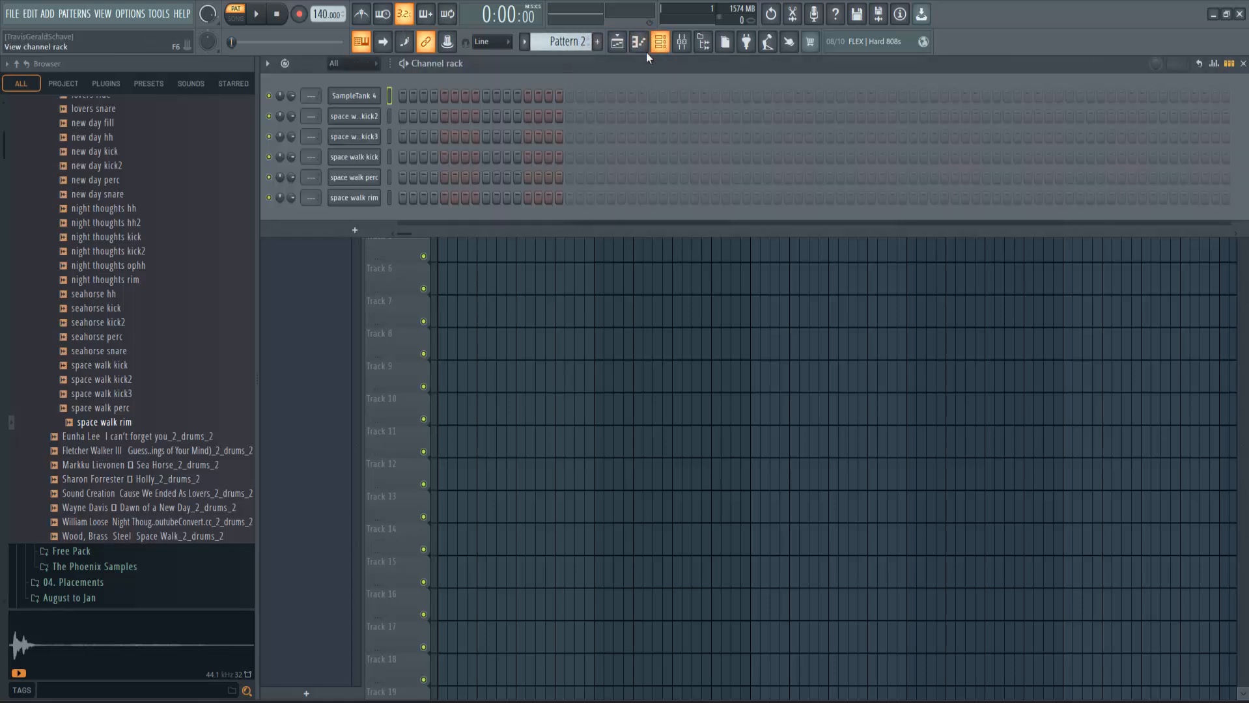
key("F6")
left_click(479, 175)
left_click_drag(479, 175, 453, 151)
Record a piano chord progression into Pattern 2 as notes and automation, playing over the drums in song mode
left_click(299, 13)
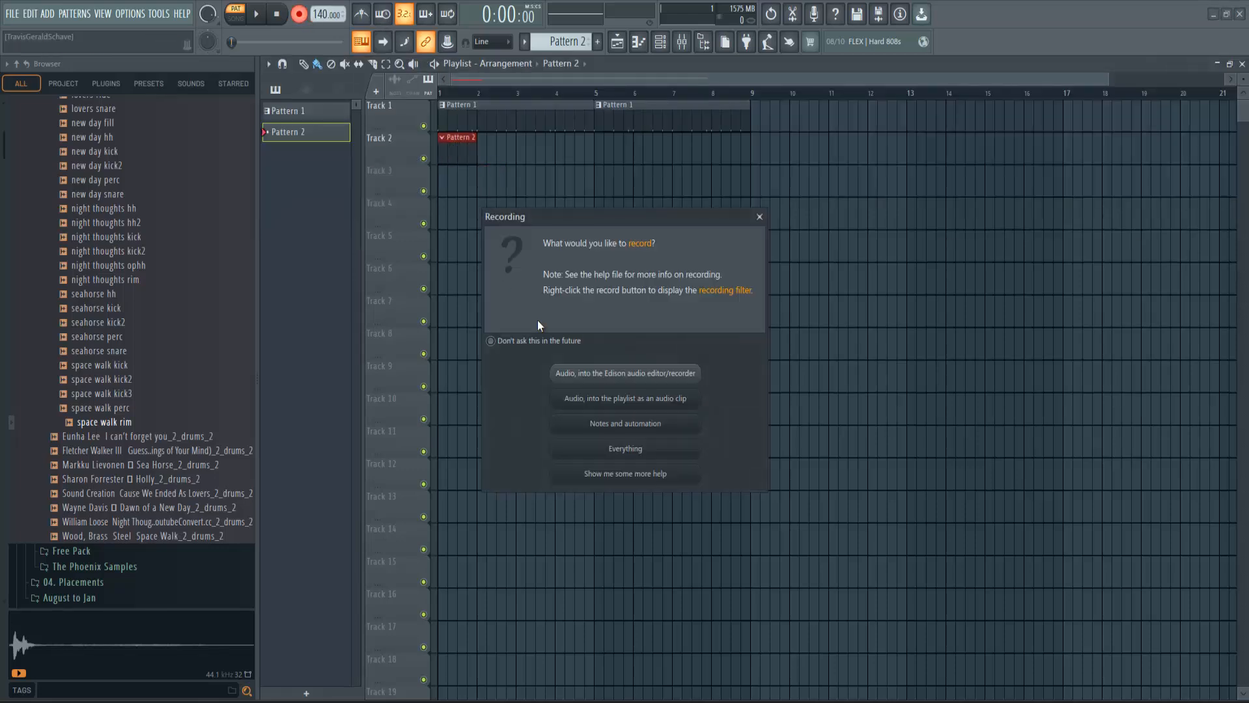
left_click(612, 424)
key("space")
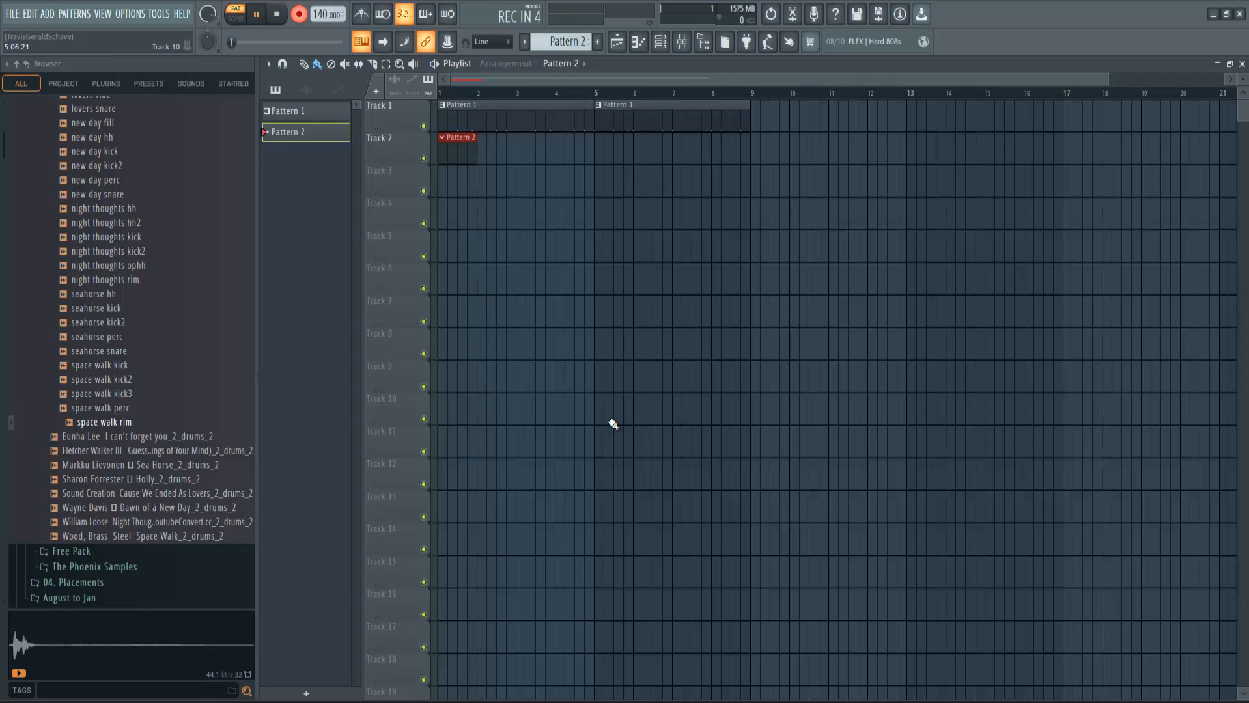
key("space")
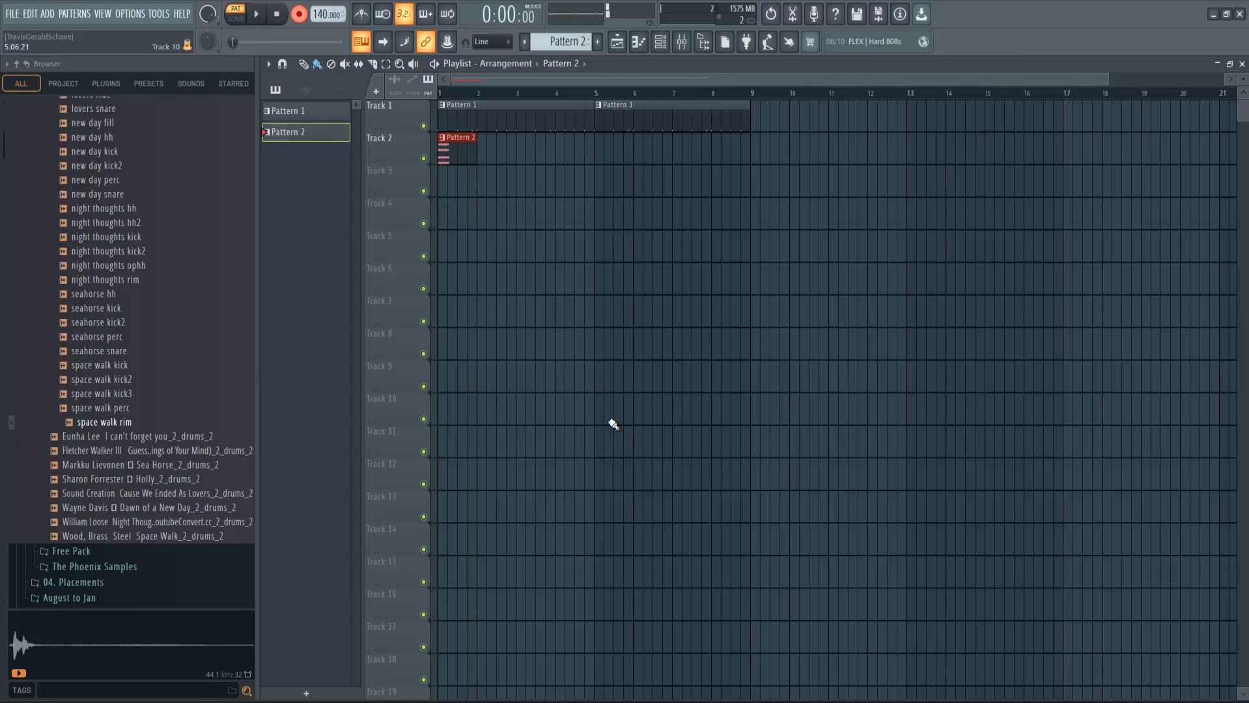
left_click(239, 18)
key("space")
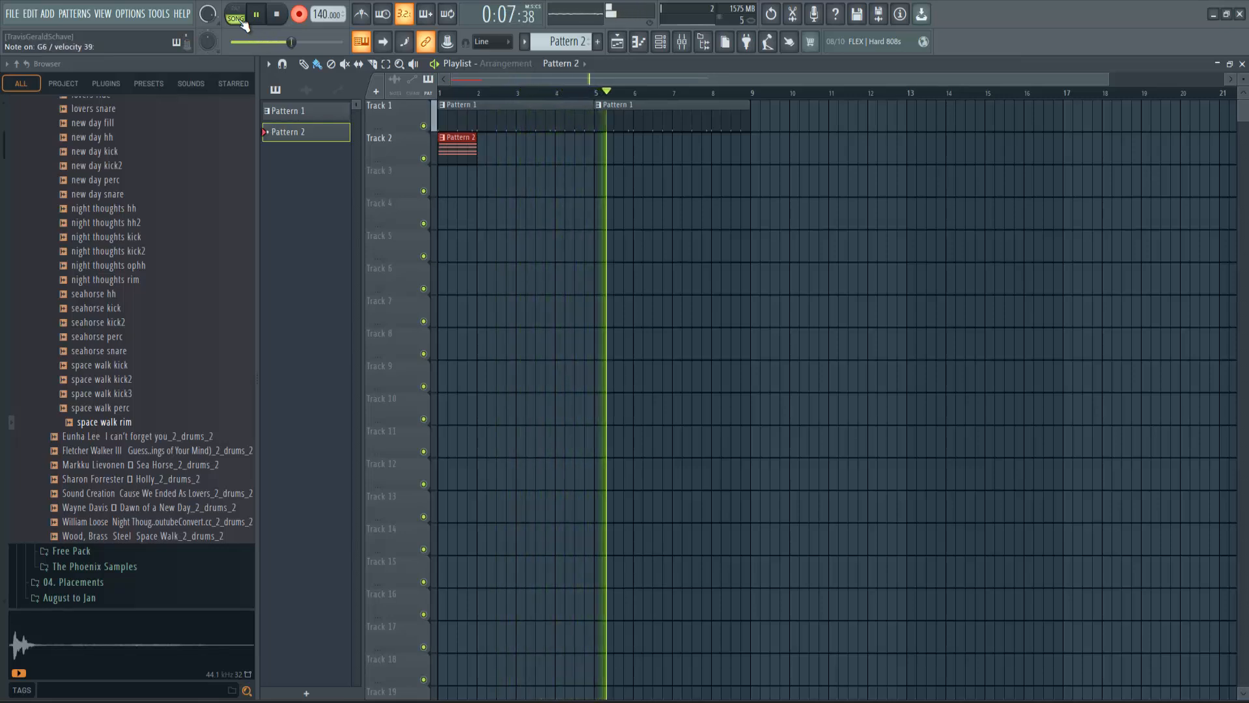
key("space")
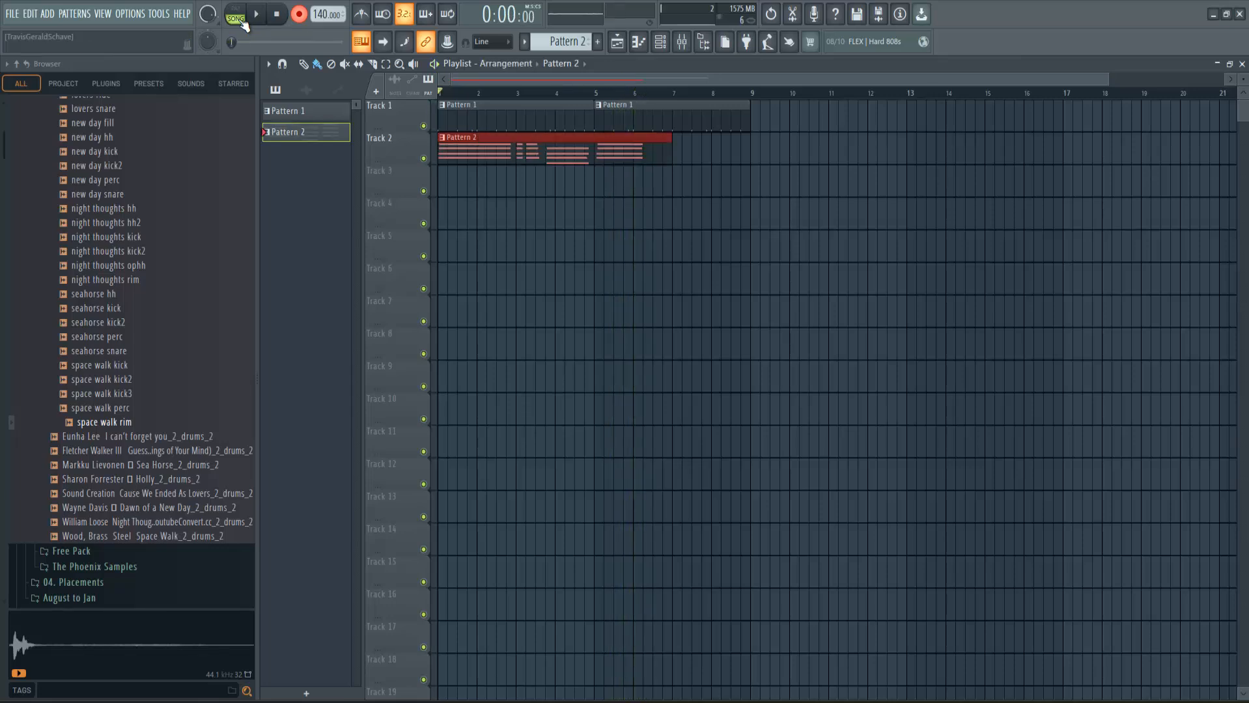
Delete the extra chord recorded at bar 5 in the SampleTank 4 piano roll and play back the remaining chords
left_click(663, 44)
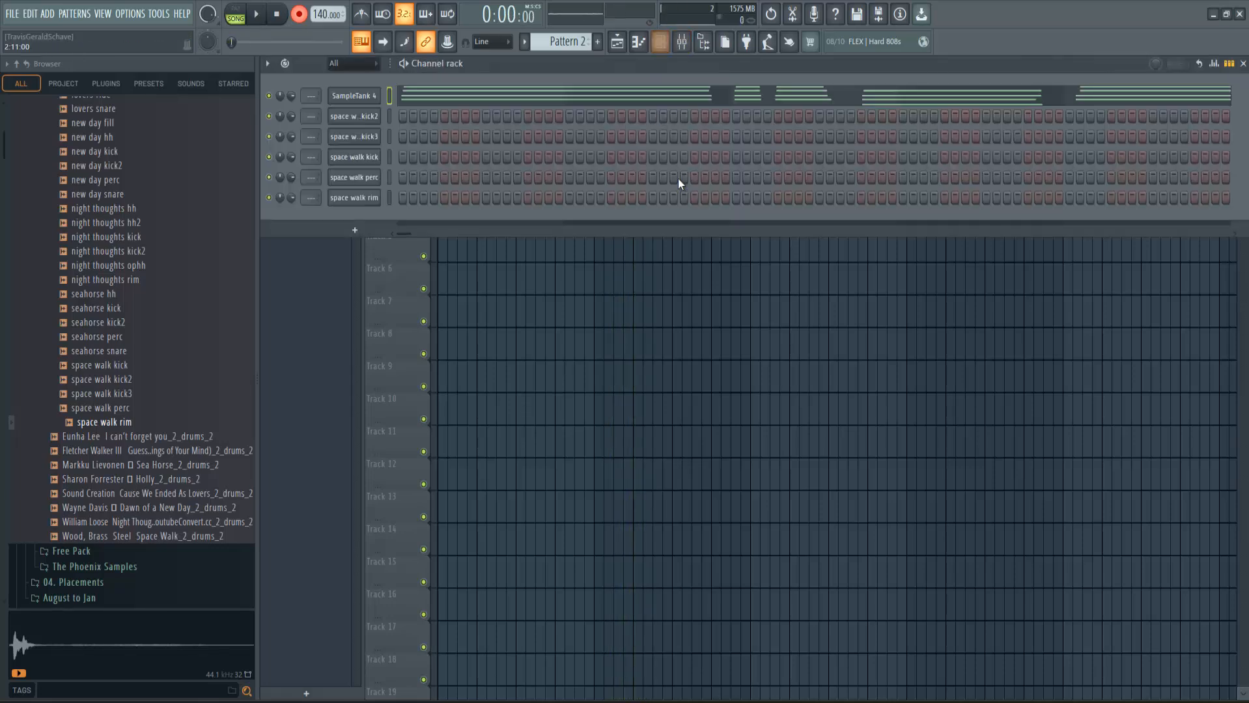
left_click(725, 100)
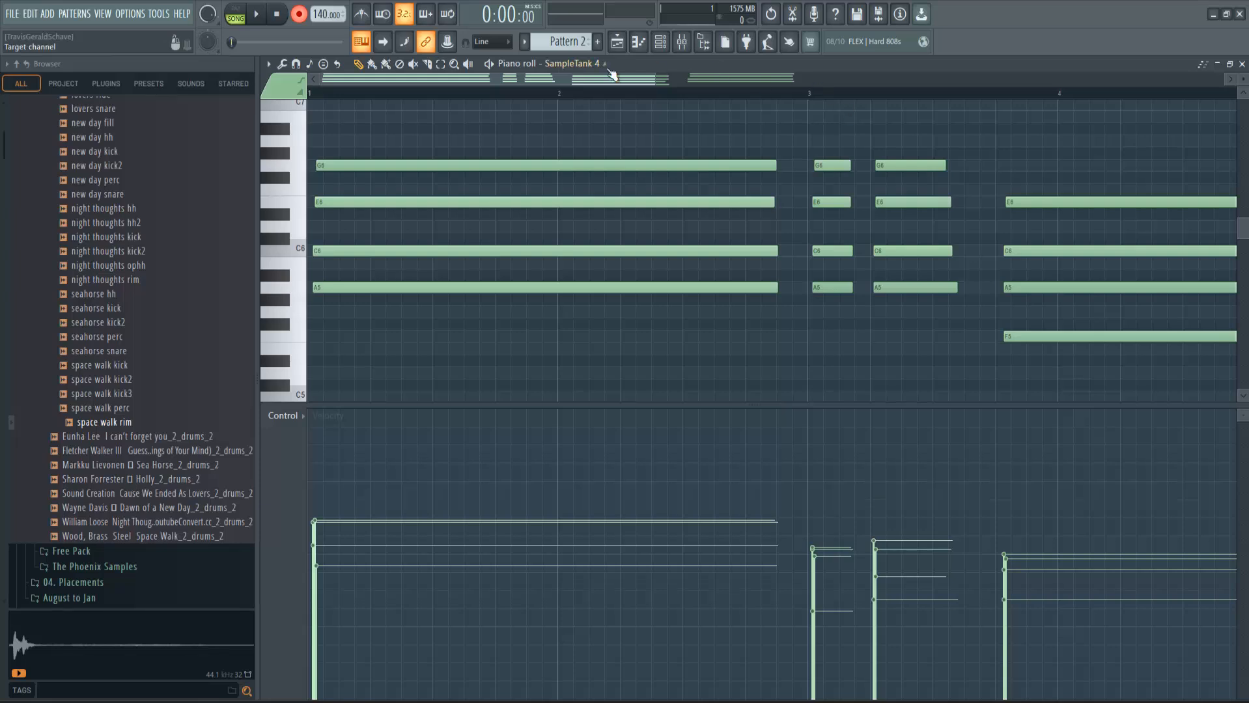
left_click_drag(653, 81, 1053, 98)
right_click(847, 166)
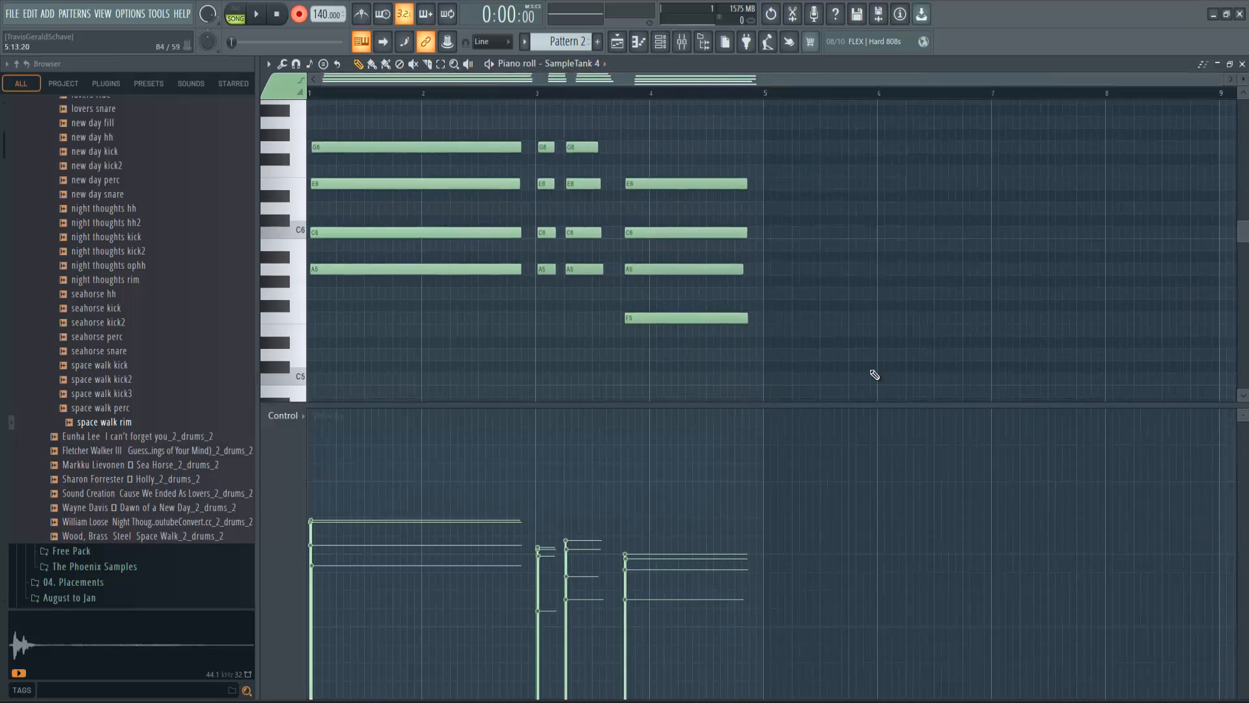
scroll(873, 371, "up", 2)
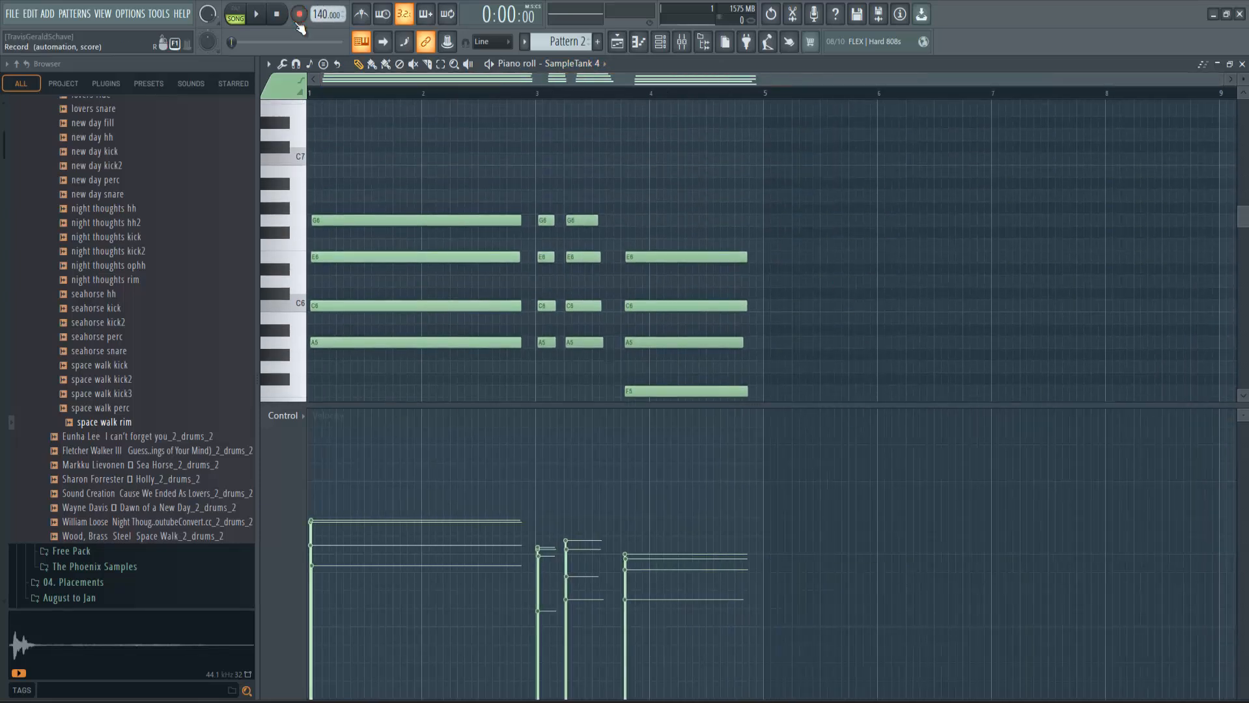
key("space")
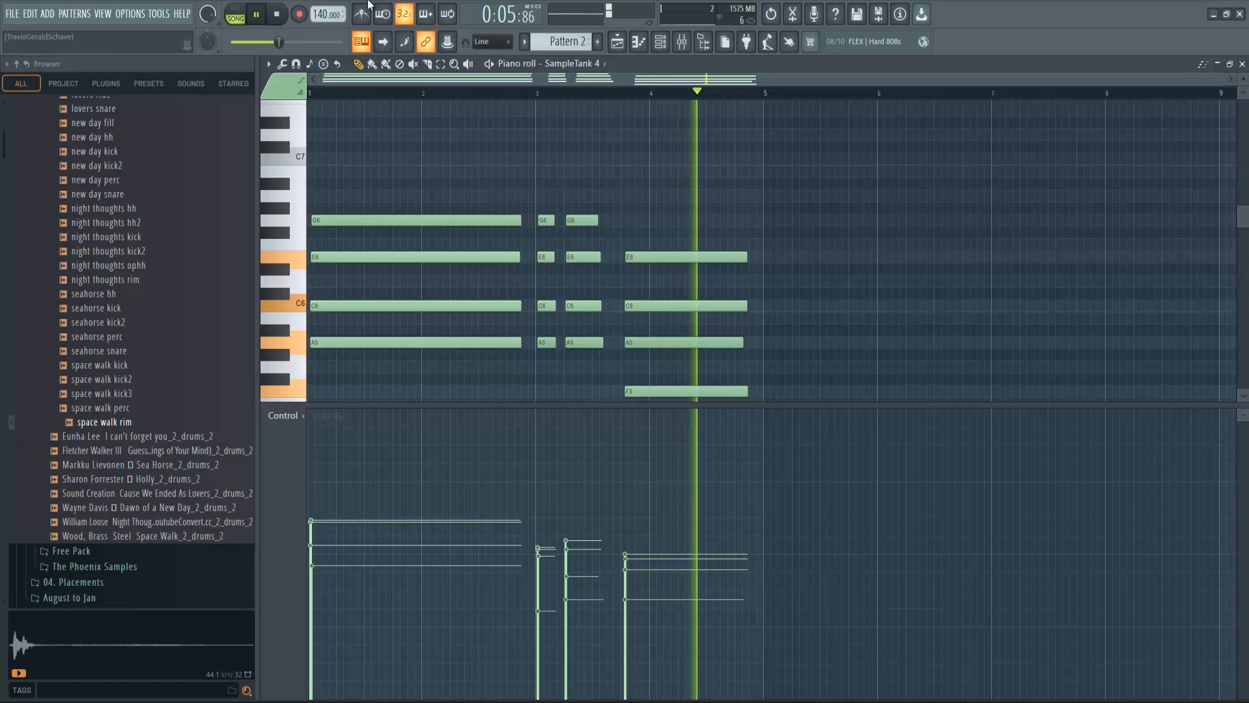
key("space")
Nudge the last chord before bar 4 slightly earlier using 1/6 step snap, restore Line snap, and play back the result
left_click_drag(727, 240, 697, 404)
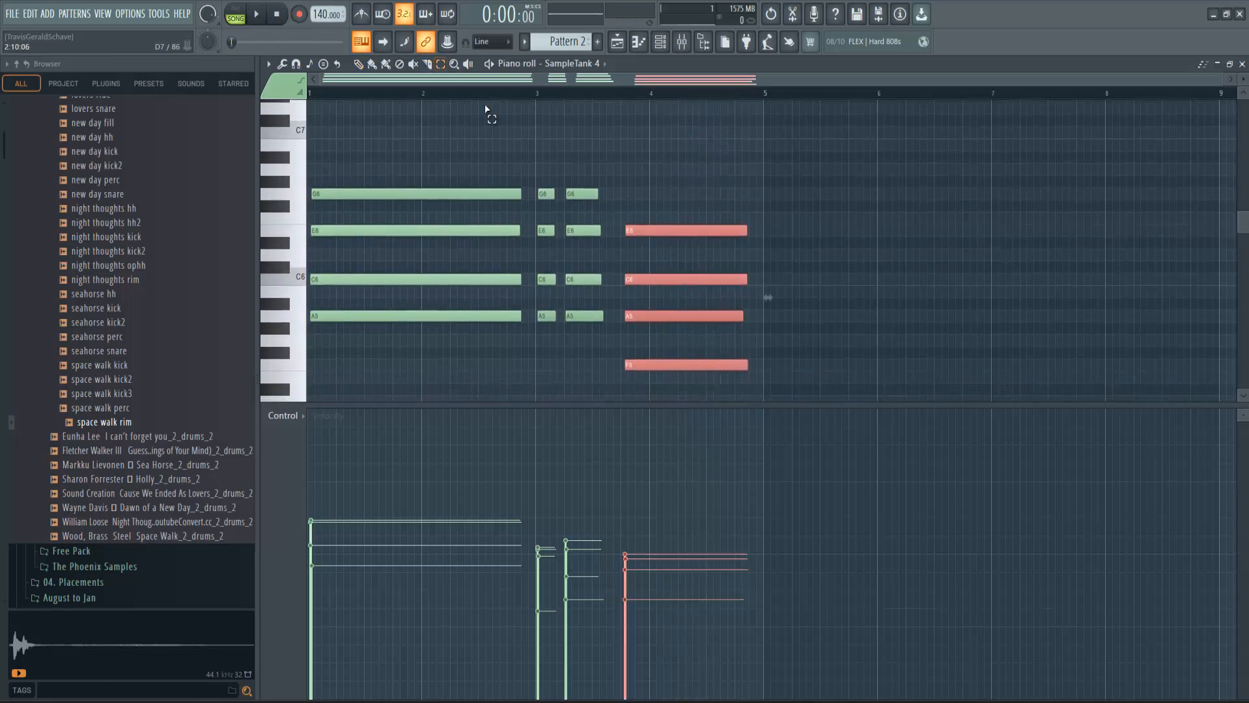
left_click(478, 43)
left_click(493, 101)
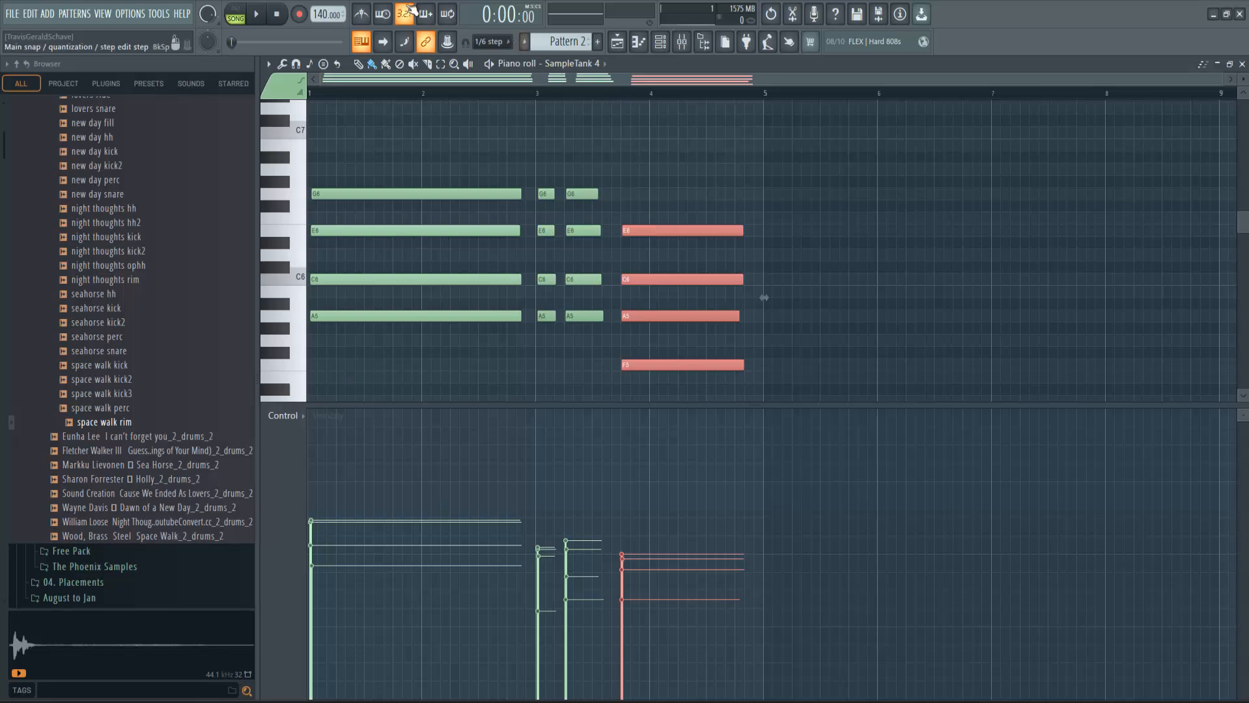
left_click(484, 43)
left_click(486, 56)
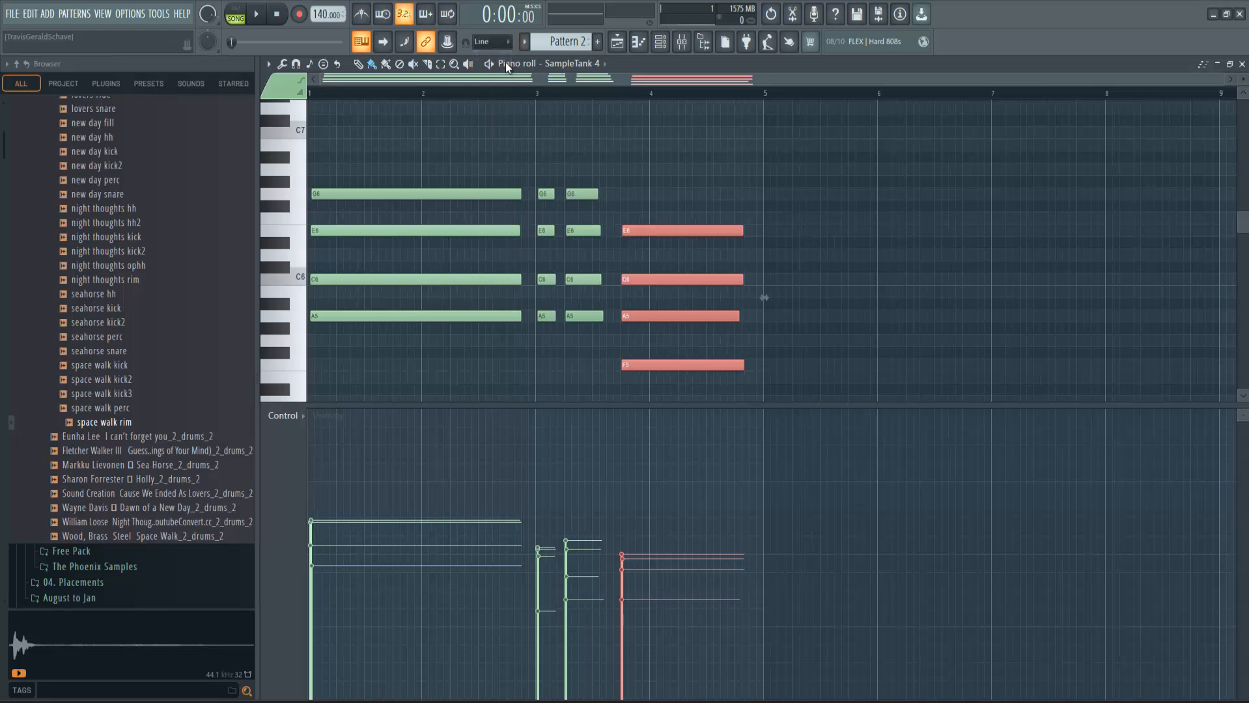
key("space")
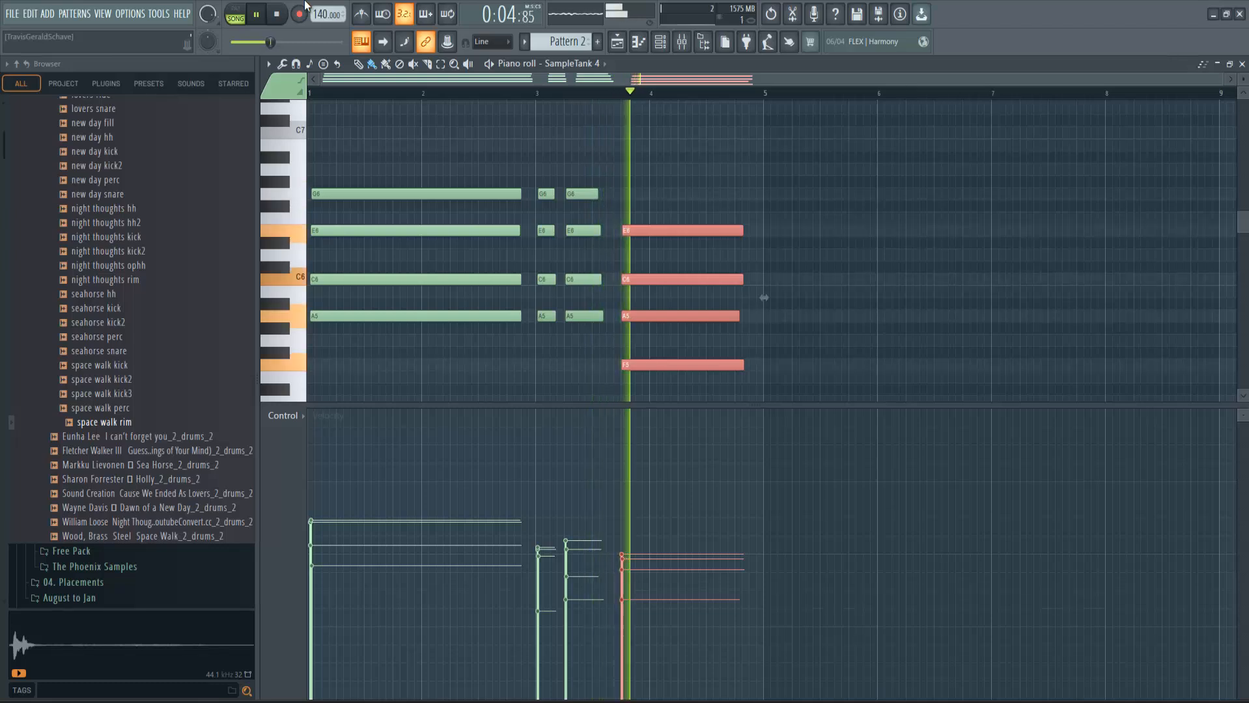
key("space")
Duplicate the four-bar chord progression to start at bar 5 and play back all eight bars
key("ctrl+a")
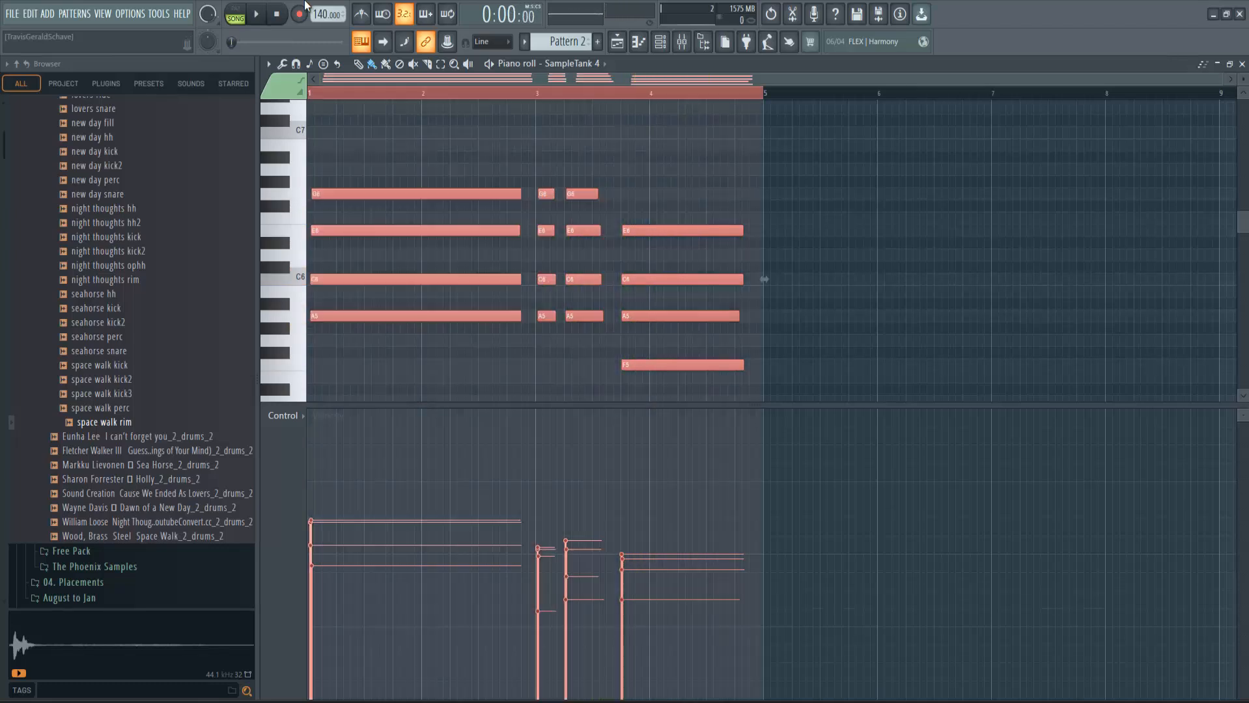
left_click_drag(388, 321, 837, 318)
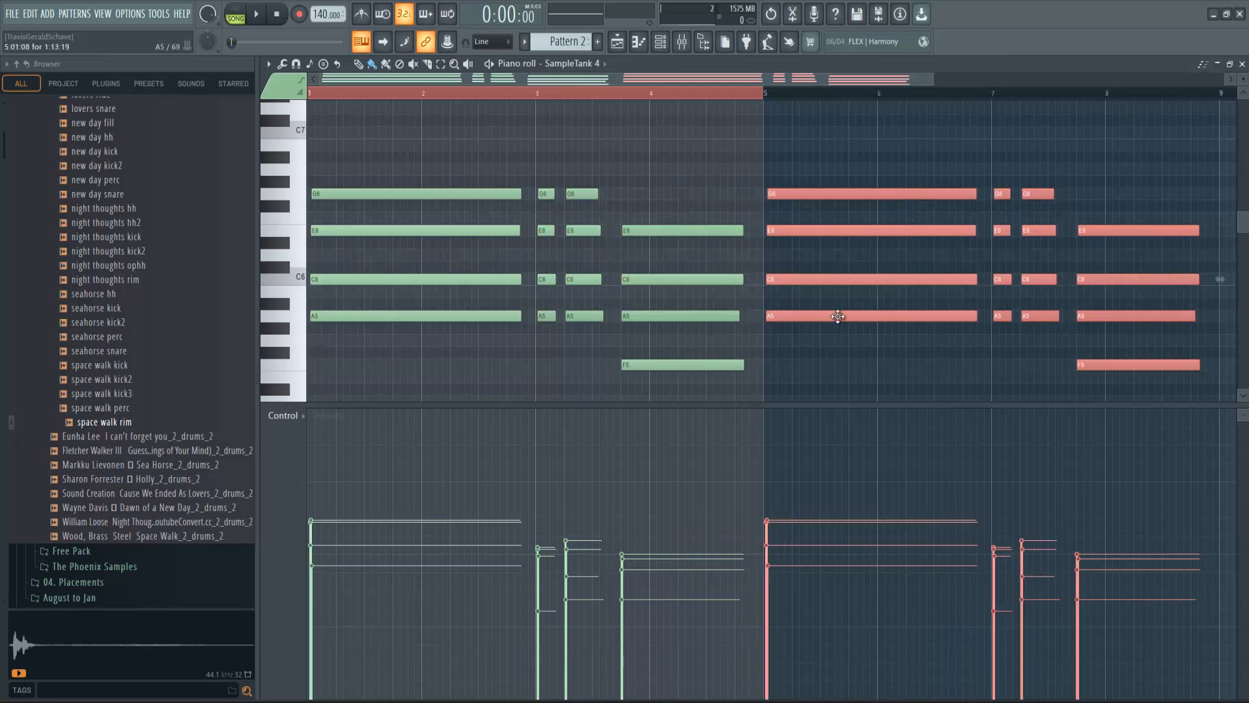
key("ctrl+a")
key("space")
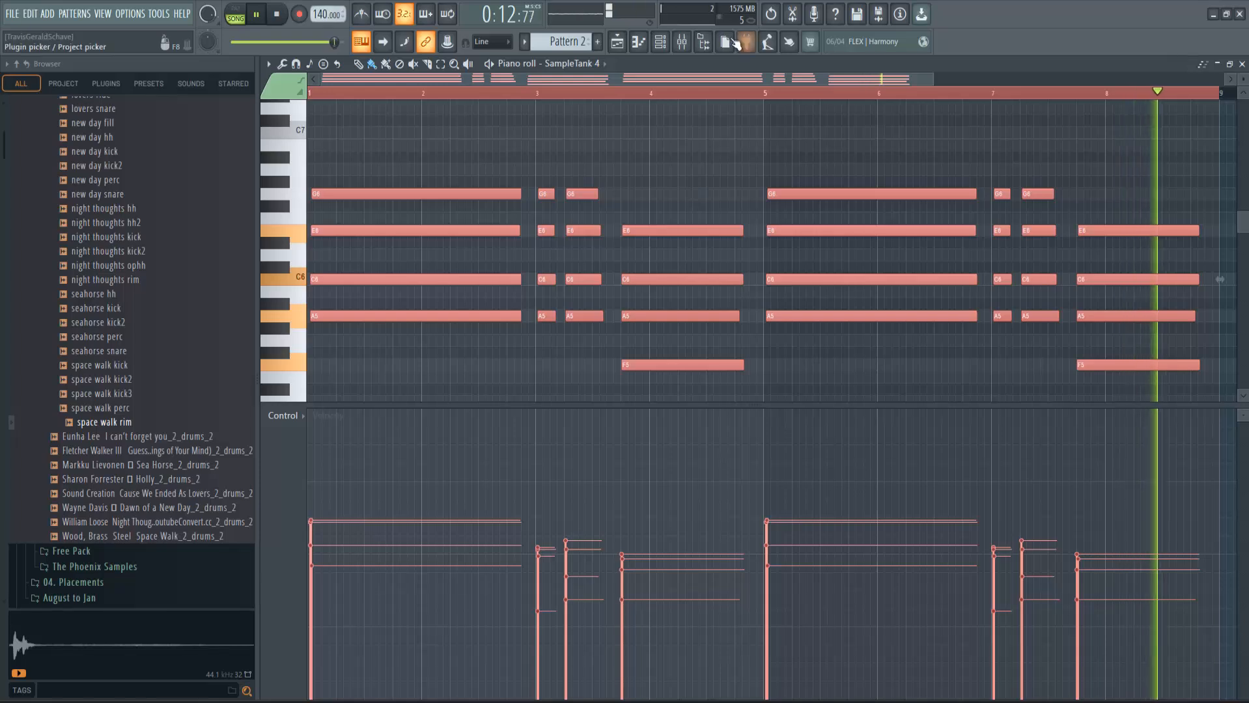
key("space")
Clone the SampleTank 4 channel in the channel rack
left_click(669, 43)
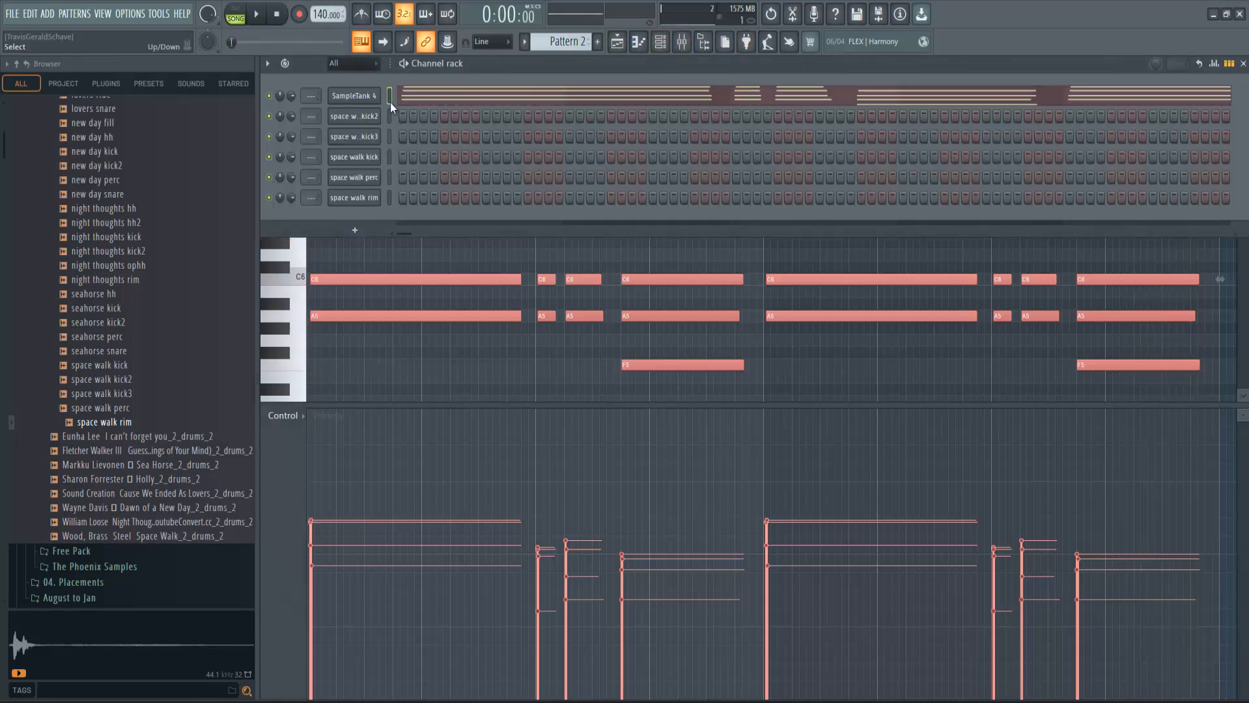
right_click(373, 97)
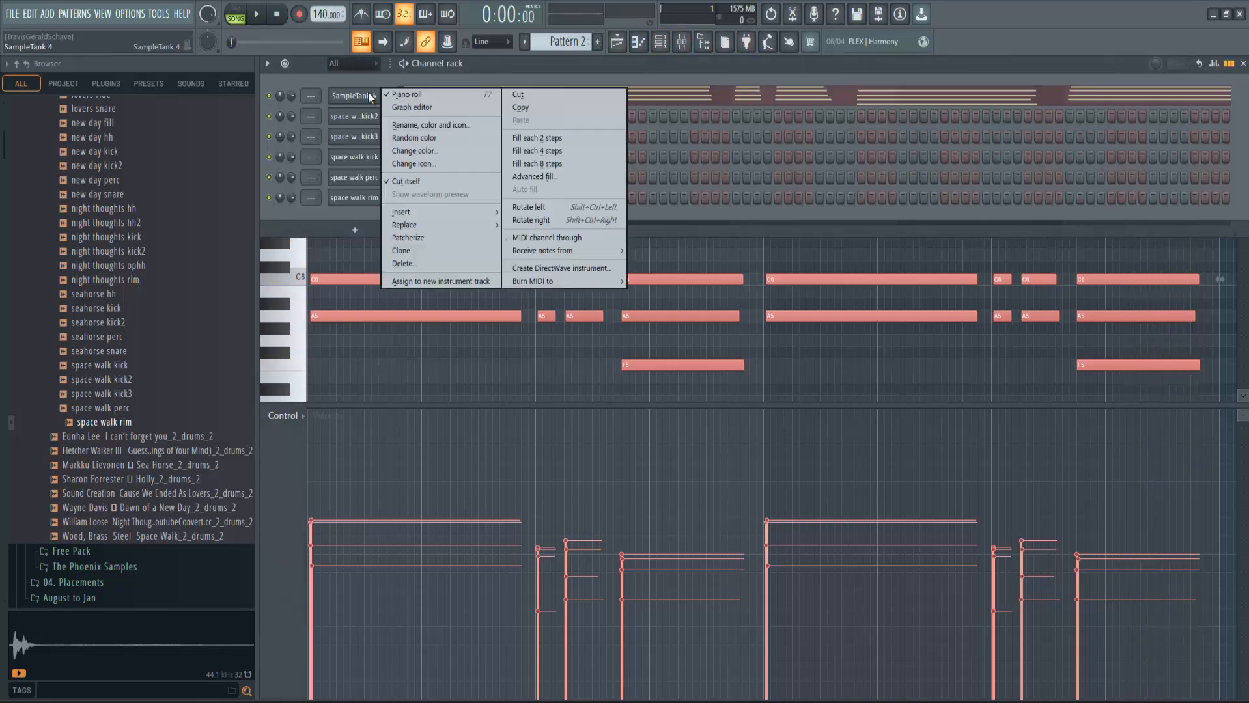
left_click(436, 251)
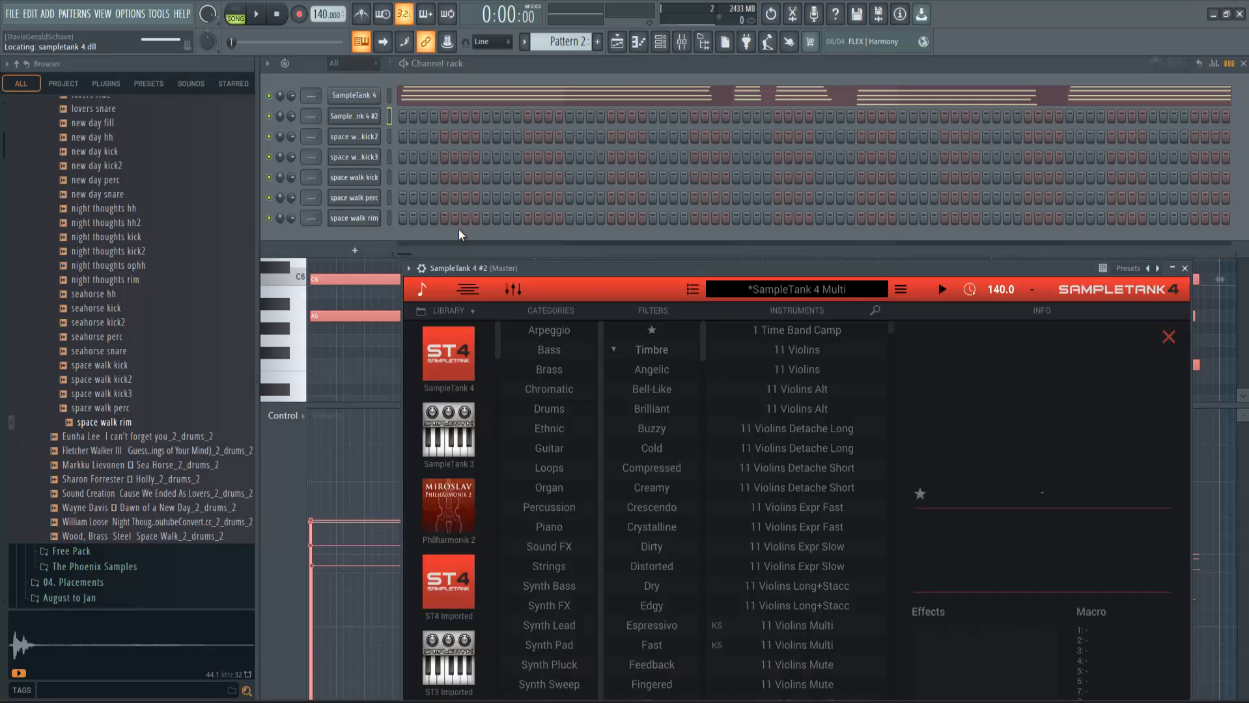
Filter the cloned SampleTank 4 library to Philharmonik 2 Strings and load 11 Violins Alt
left_click(448, 508)
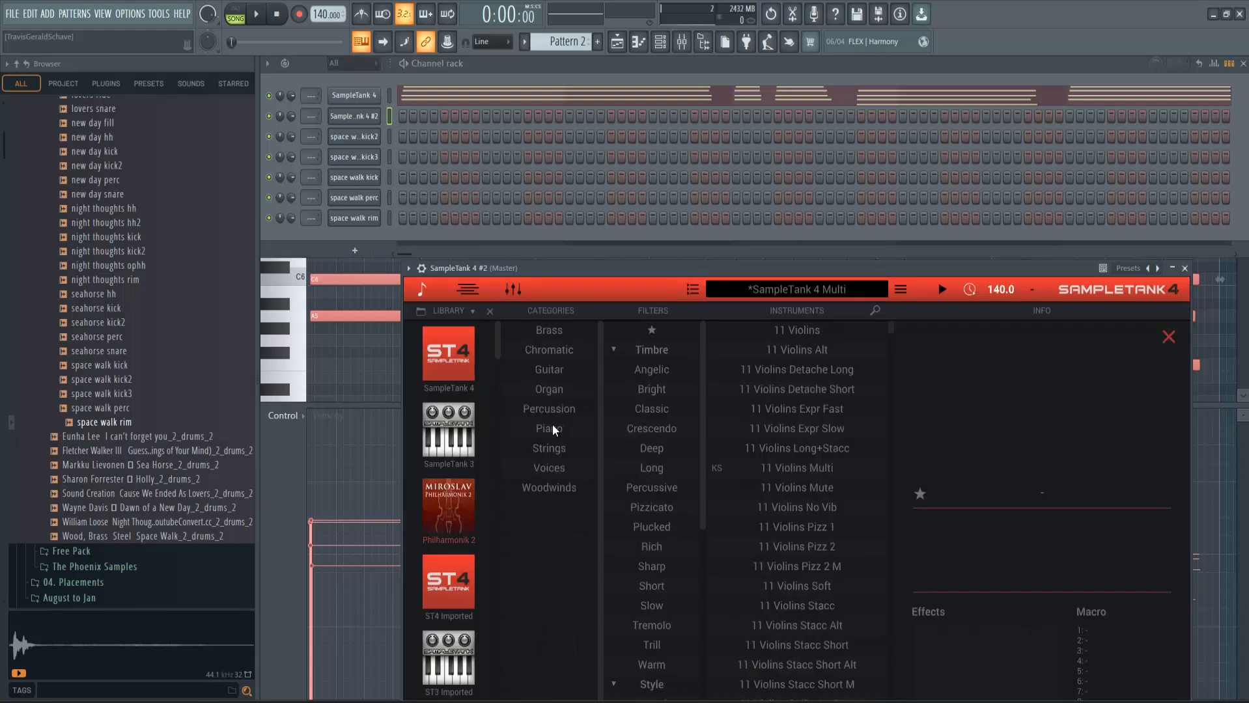
left_click(558, 449)
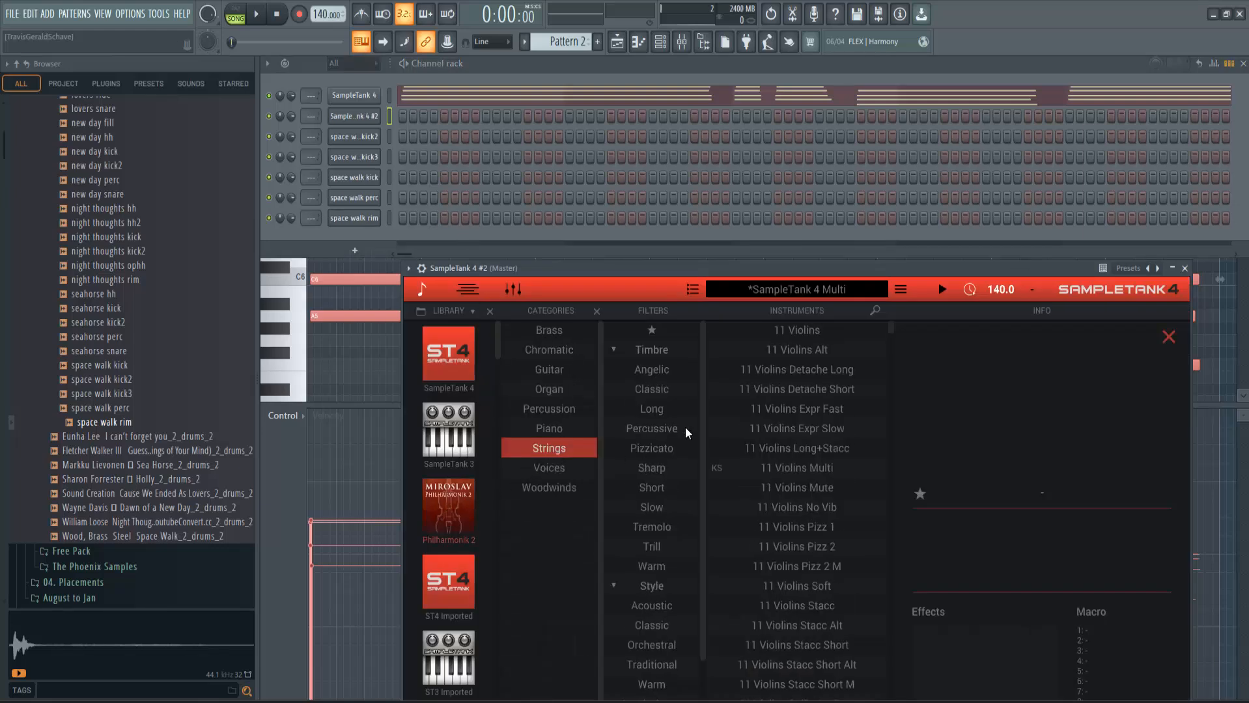
left_click(840, 356)
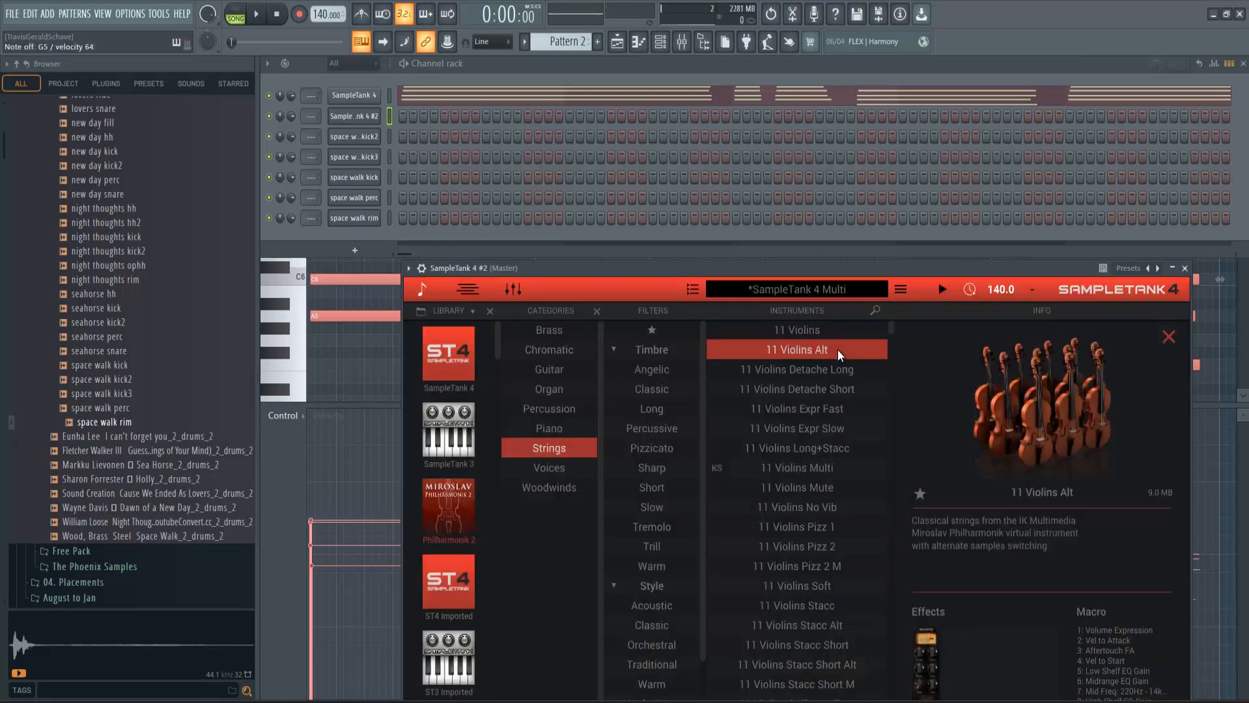
Load the 14 Violin Spiccato mf instrument and try it out over the playing beat
scroll(920, 549, "down", 2)
scroll(811, 575, "down", 5)
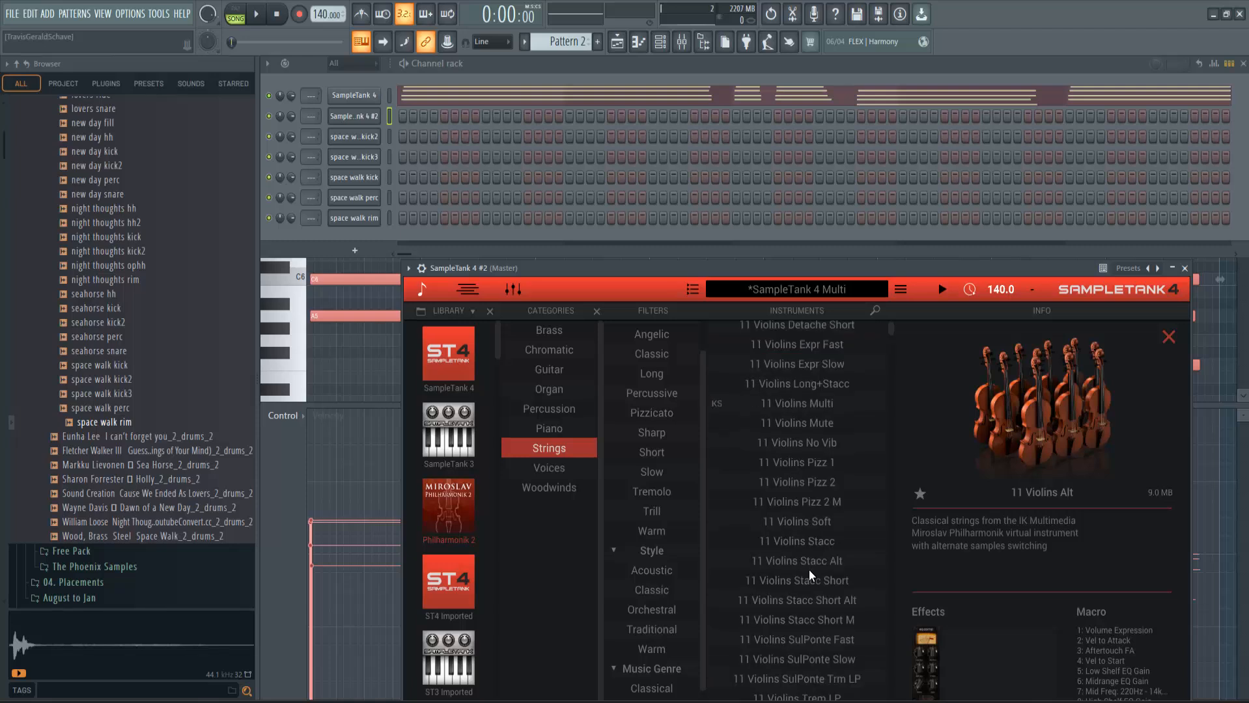
scroll(811, 574, "down", 1)
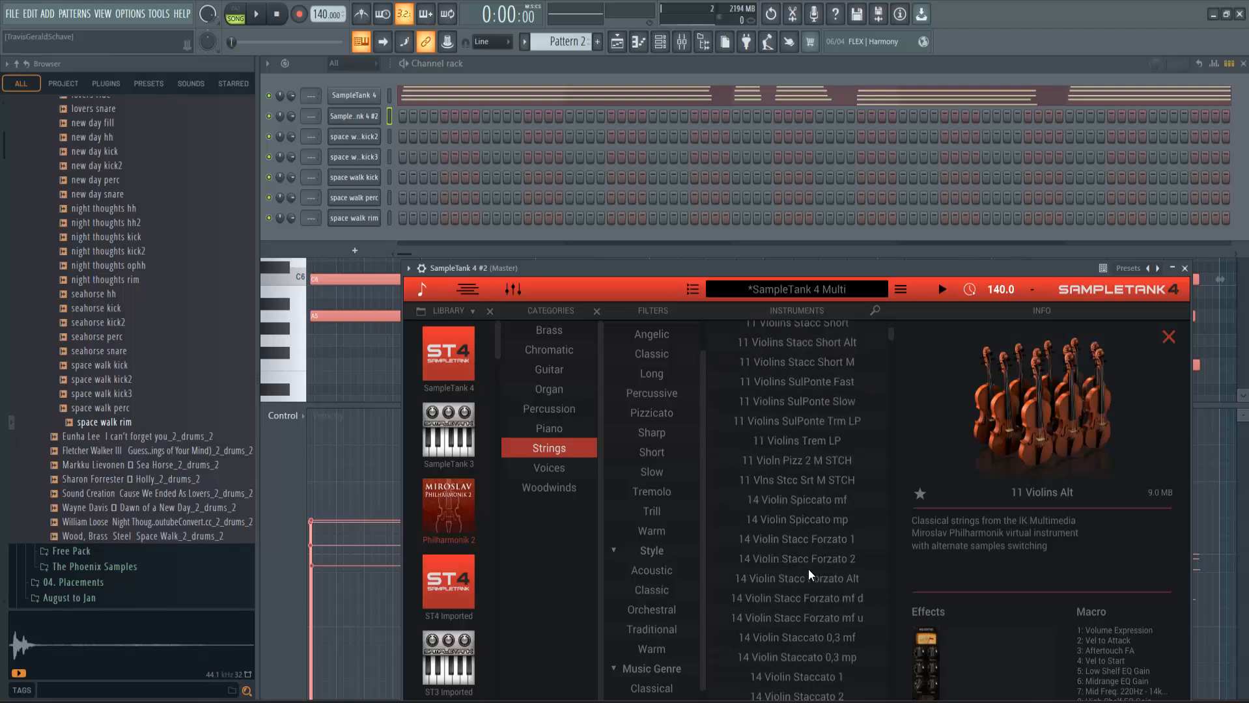
left_click(825, 500)
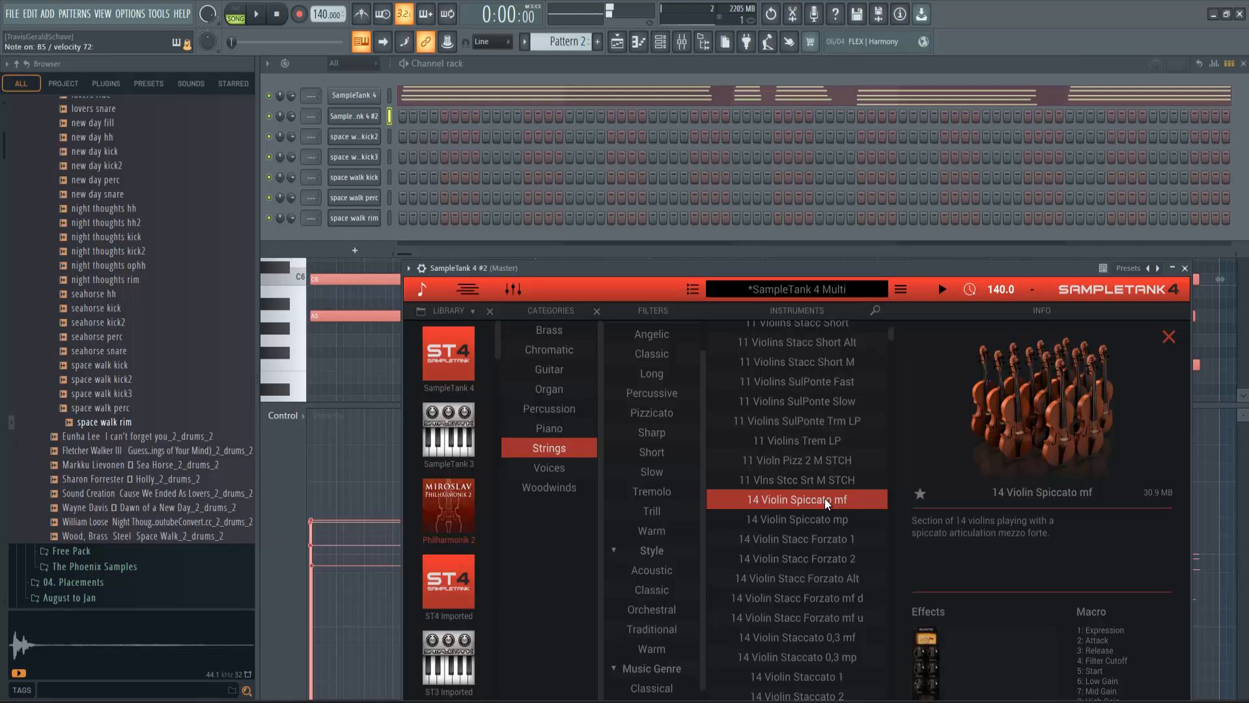
key("space")
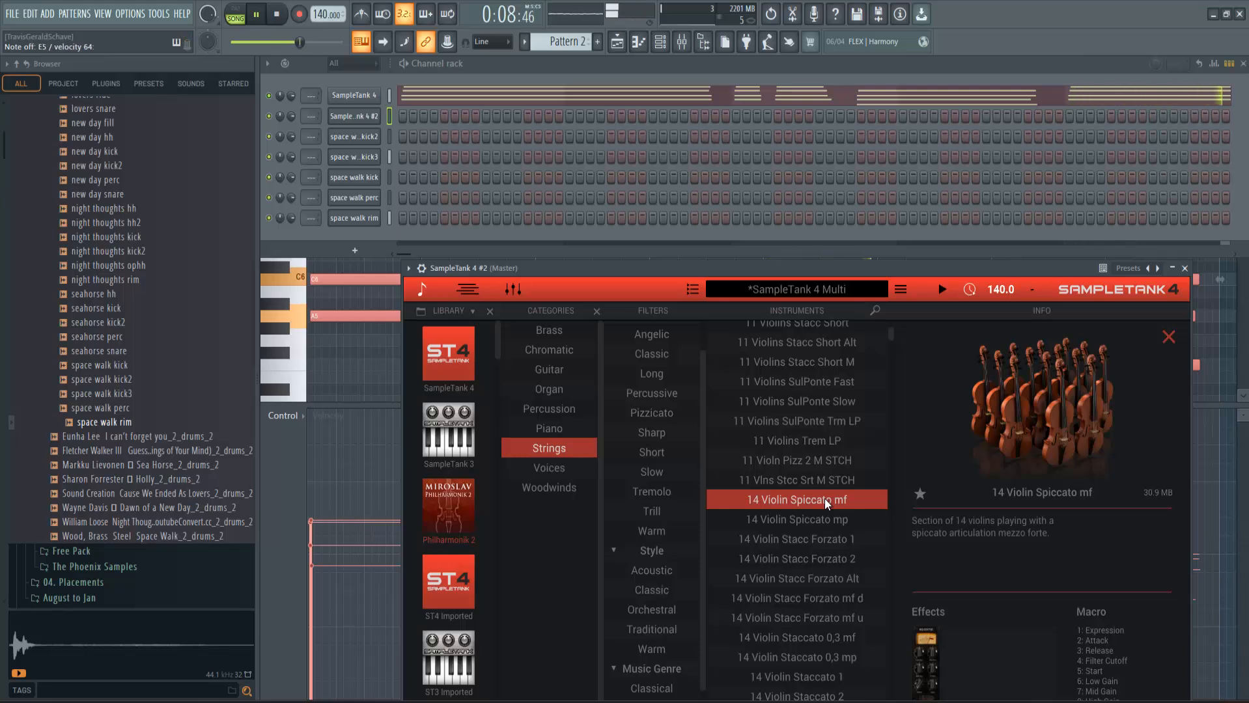
Try the 14 Violin Spiccato mp and 14 Violin Stacc Forzato 1 instruments over the beat, and stop the playback
scroll(794, 526, "down", 1)
left_click(812, 463)
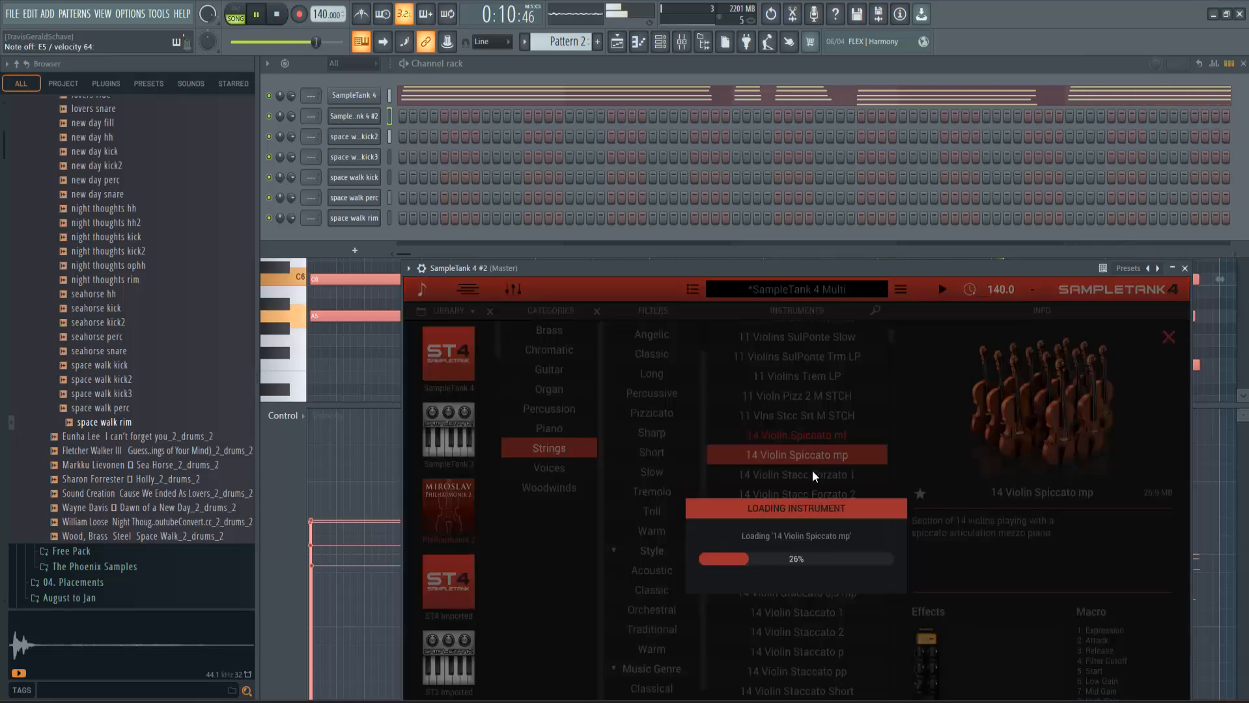
left_click(815, 479)
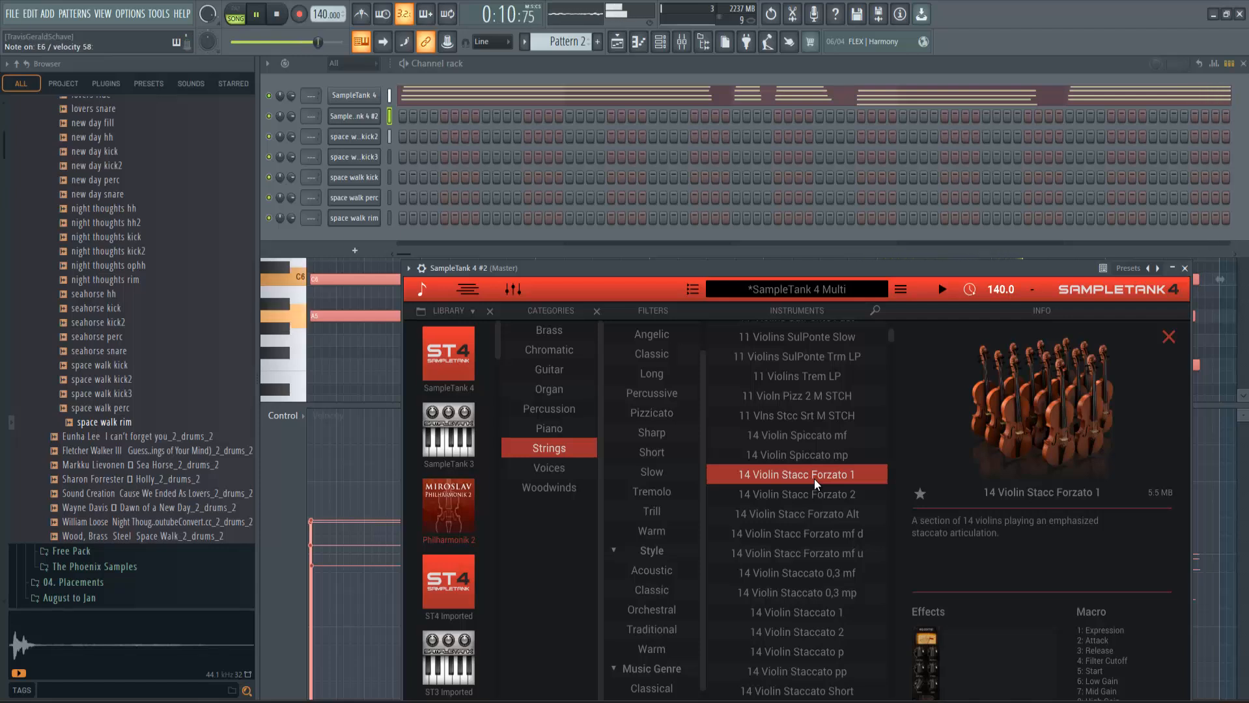
key("space")
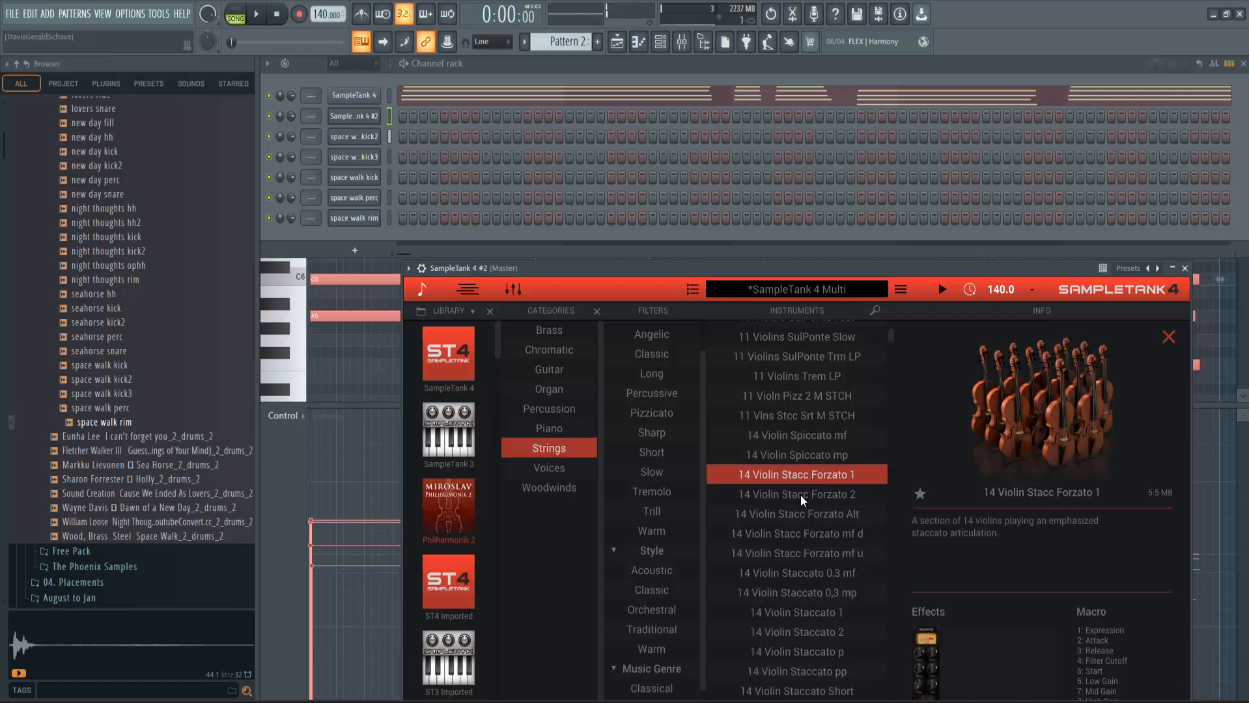
Load the 14 Violins Pizzicato p instrument into part 1 and show the SampleTank part list
scroll(808, 508, "down", 10)
scroll(800, 526, "down", 2)
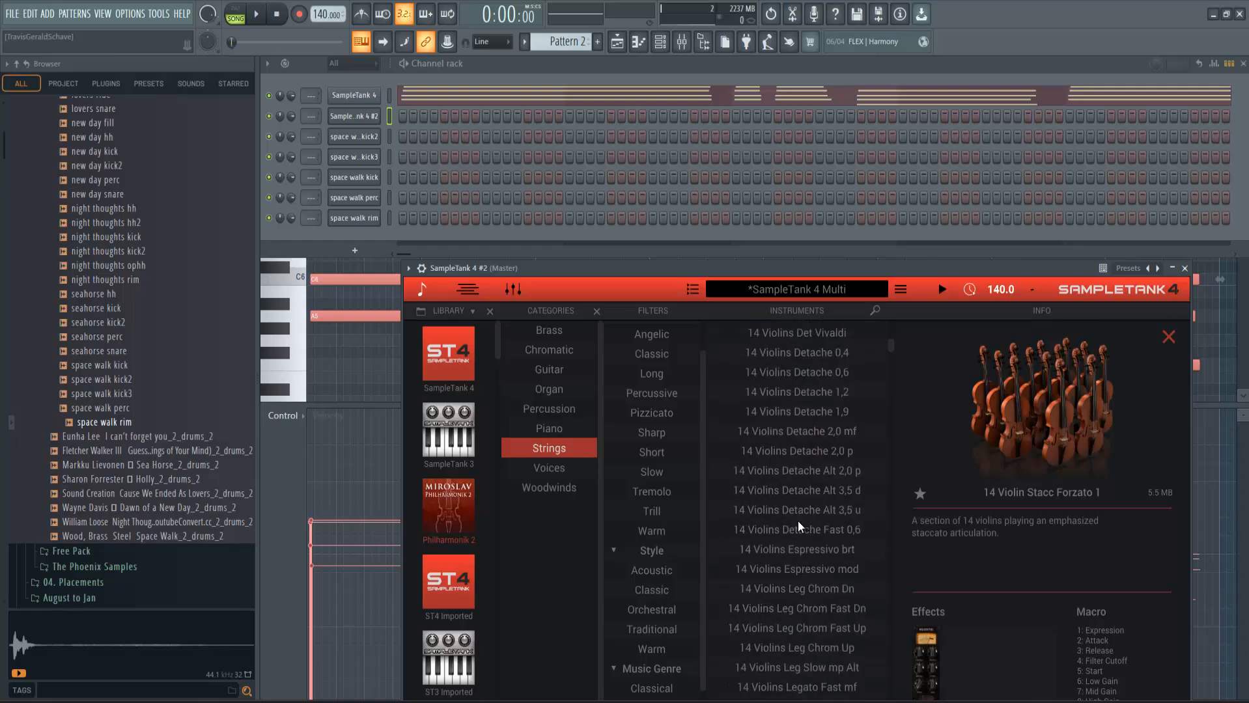
scroll(799, 526, "down", 6)
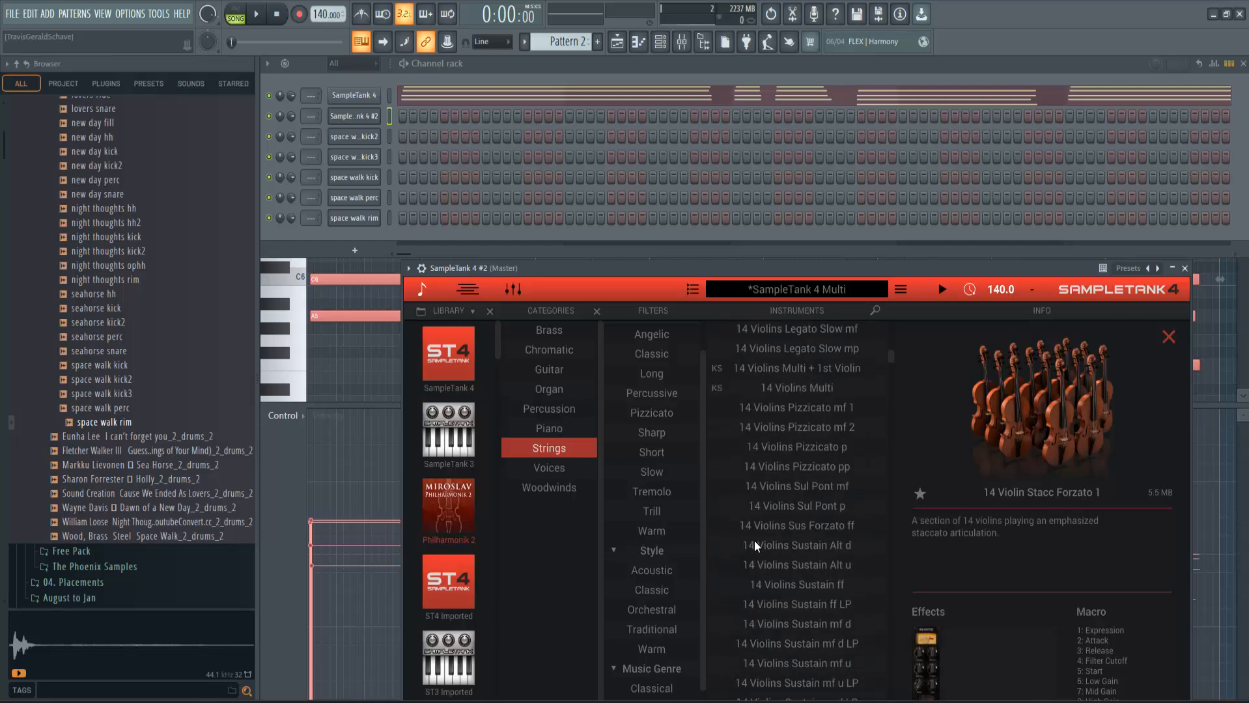
left_click(817, 448)
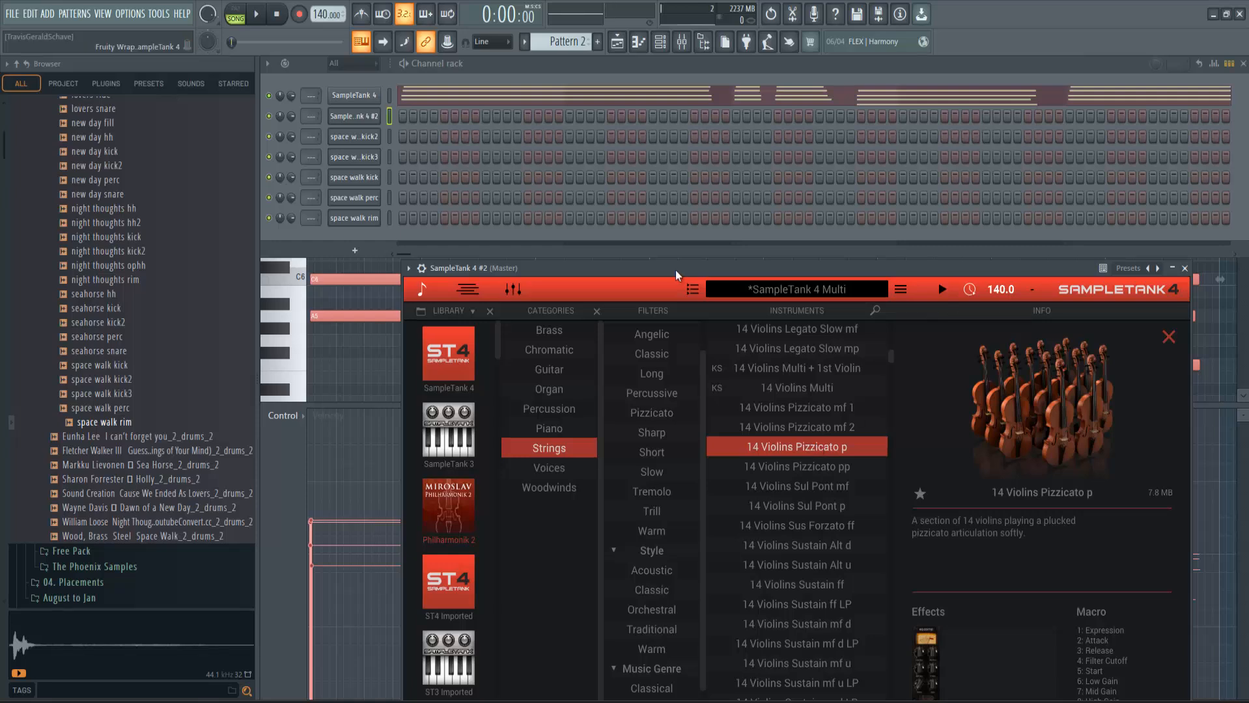
left_click(427, 288)
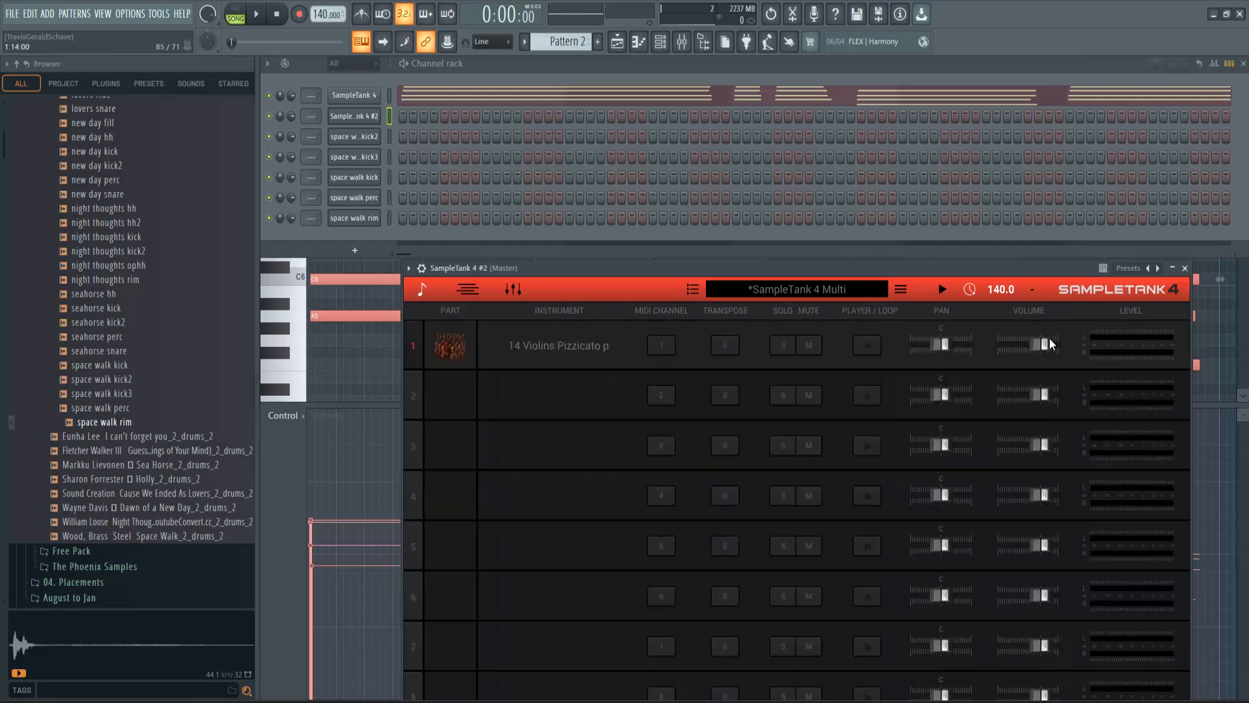
Raise the 14 Violins Pizzicato p part's volume to 12 dB and try it out over the playing beat
left_click_drag(1047, 350, 1079, 355)
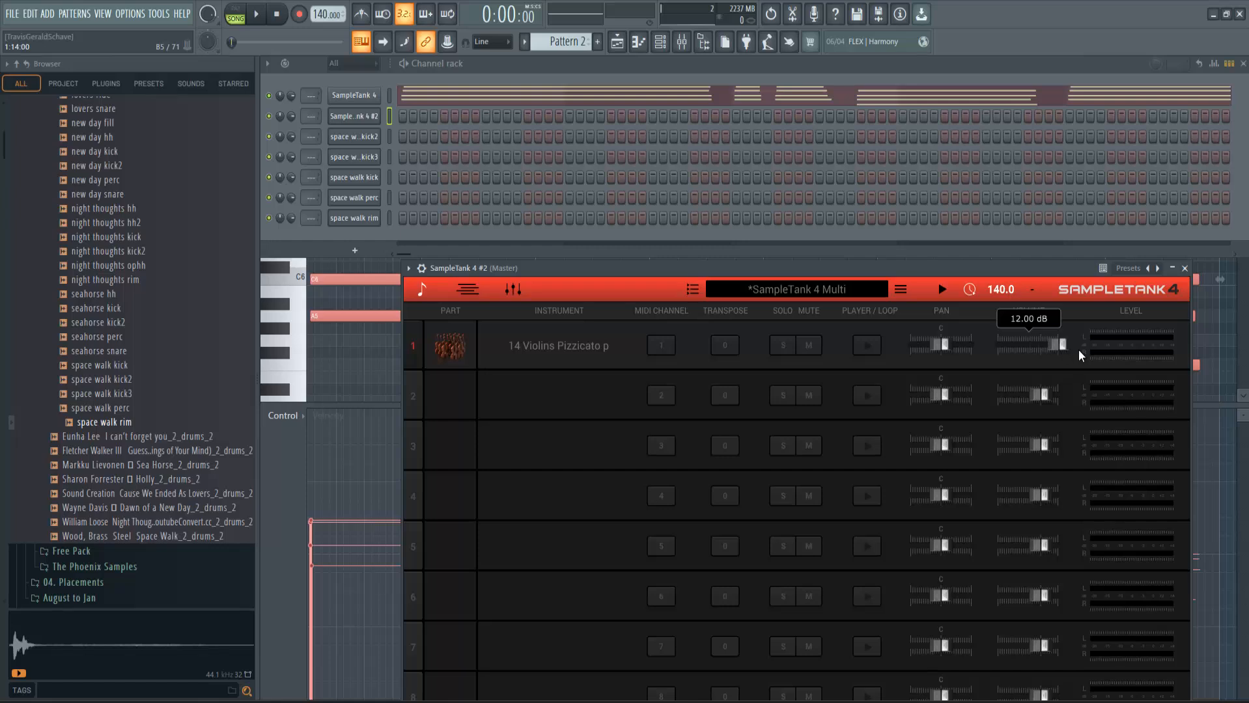
key("space")
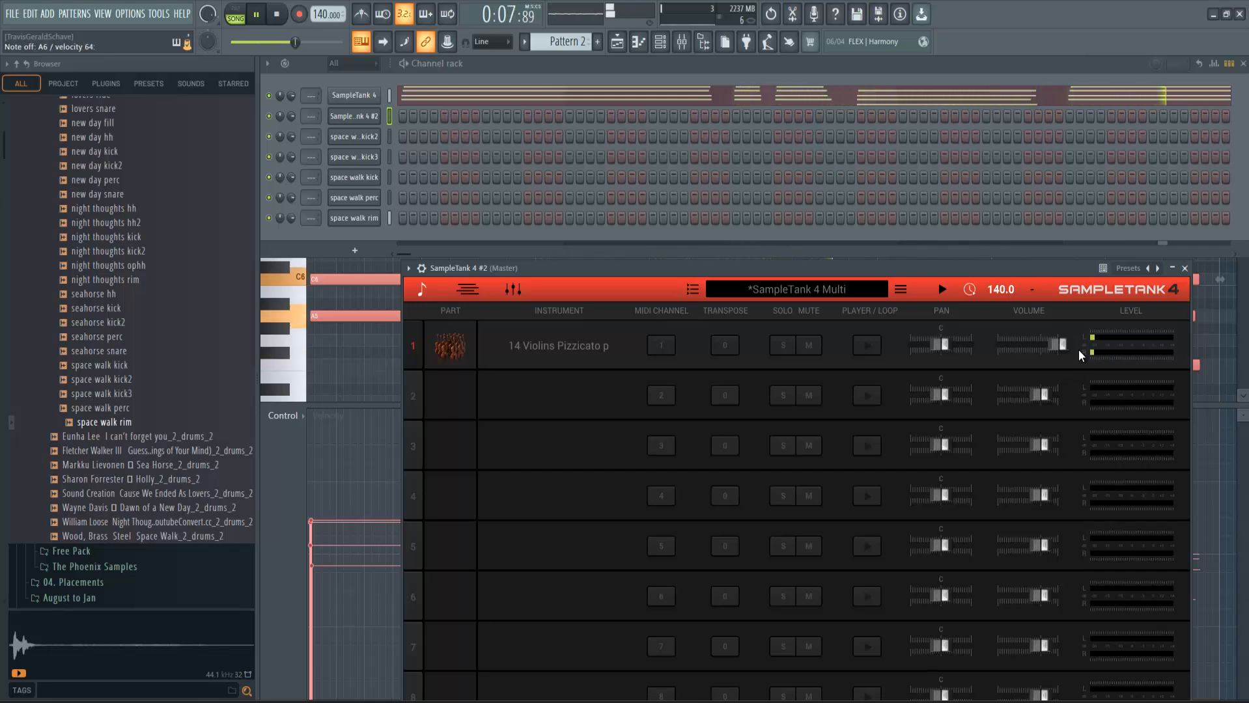
key("space")
Open the SampleTank 4 #2 piano roll and place two short A5 notes and a C6 note in bar 1
right_click(366, 112)
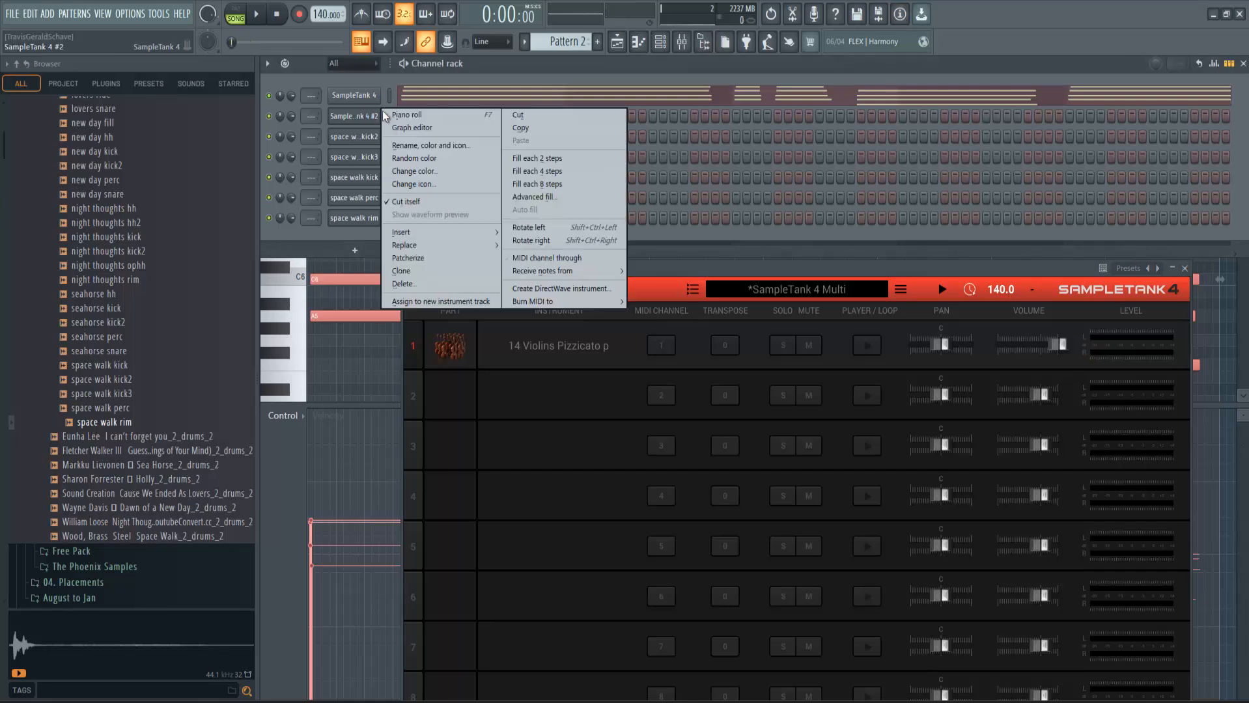
left_click(404, 115)
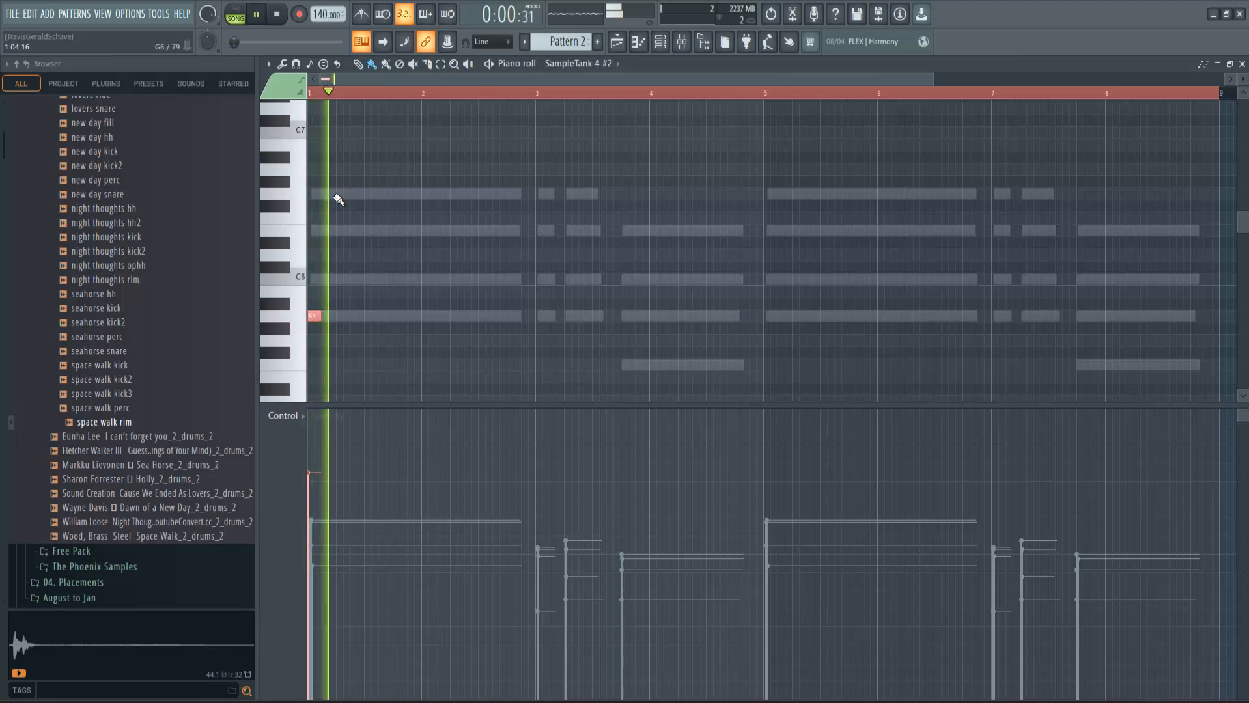
key("space")
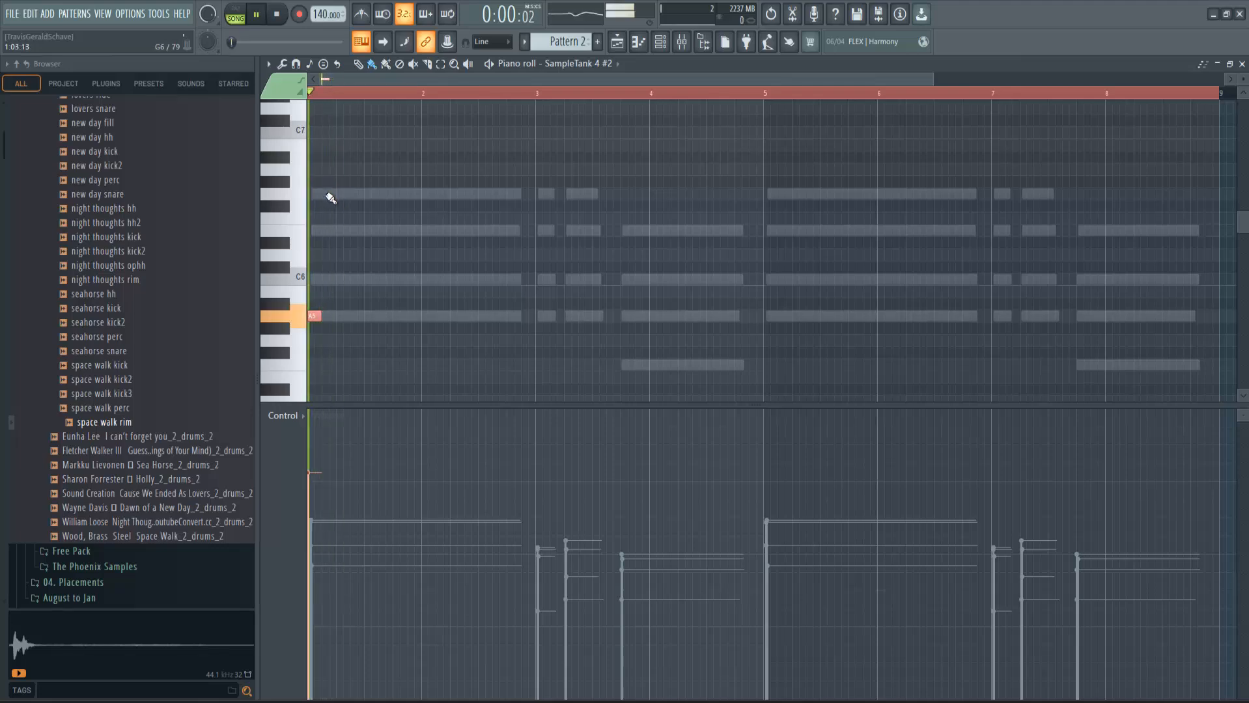
key("space")
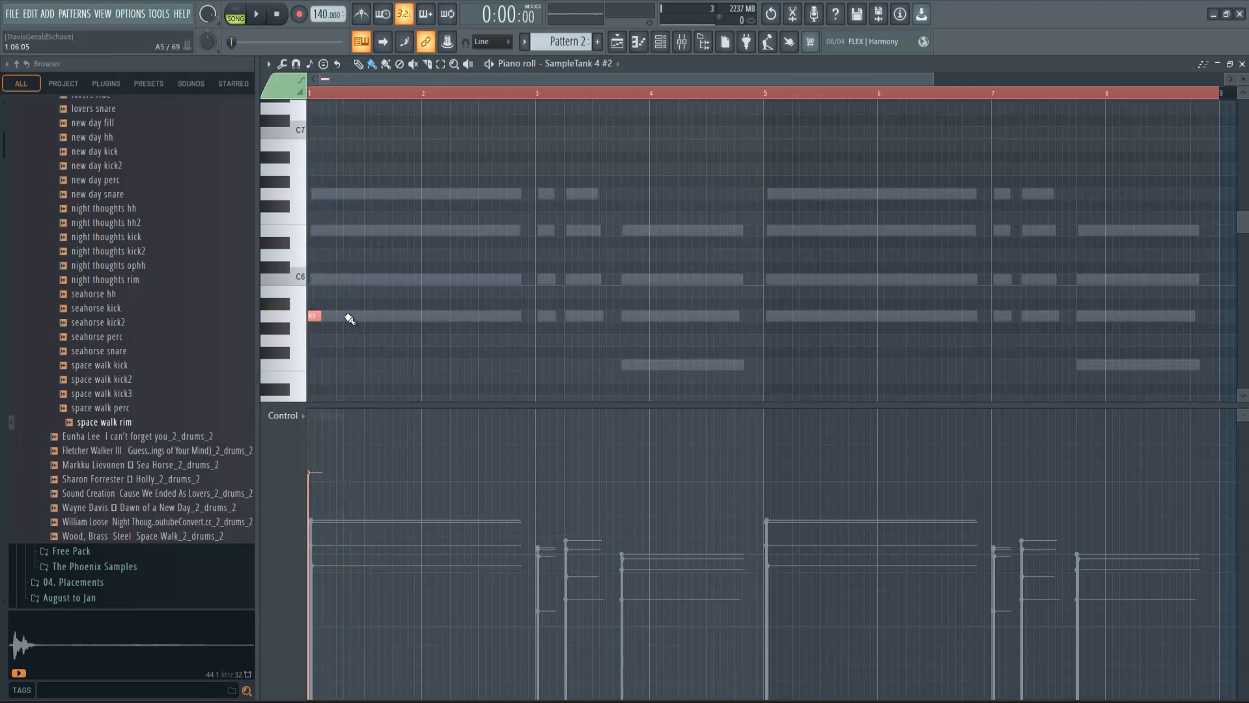
left_click(340, 317)
left_click(346, 283)
right_click(350, 282)
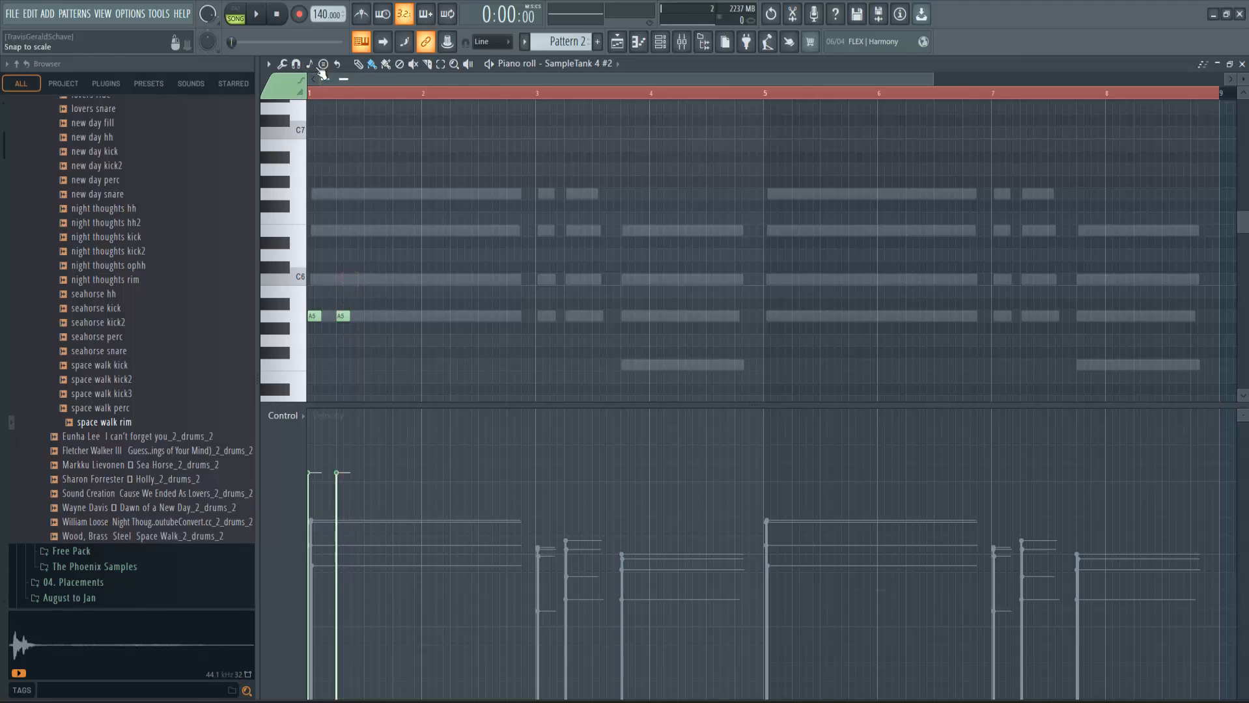
left_click(356, 280)
key("space")
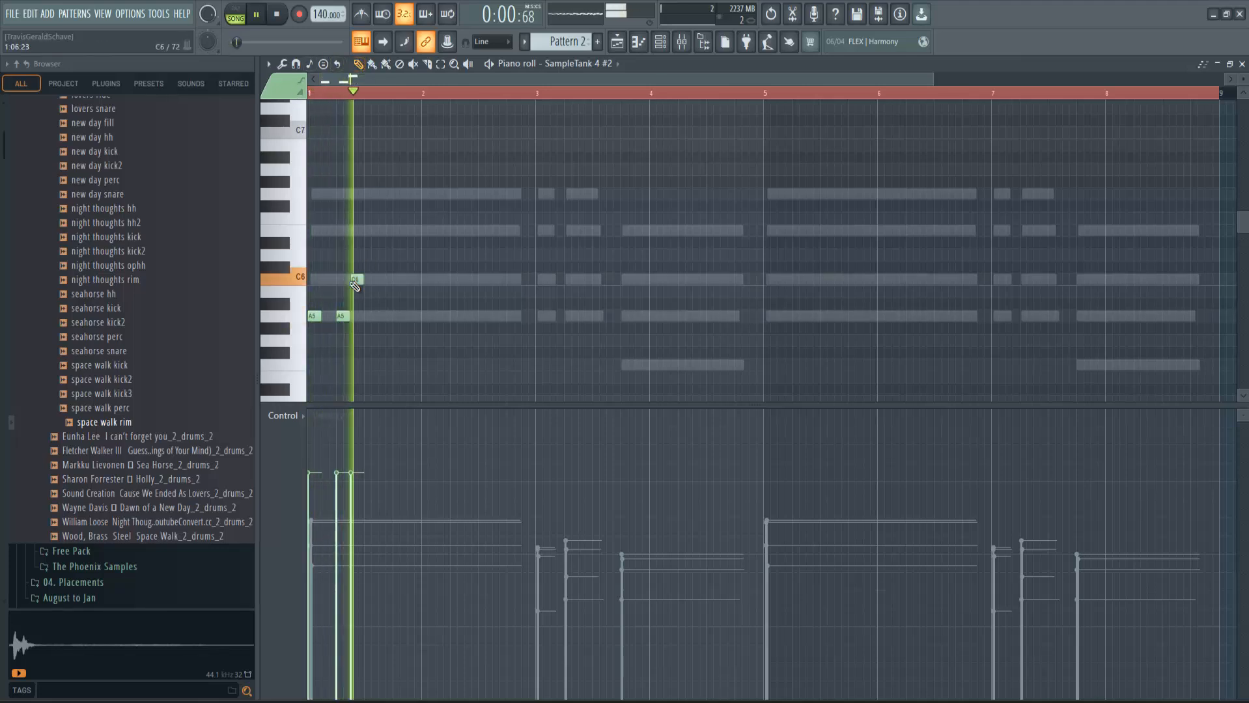
Add a short note right after the C6 in bar 1, move it up to G6 and preview the line
left_click(366, 365)
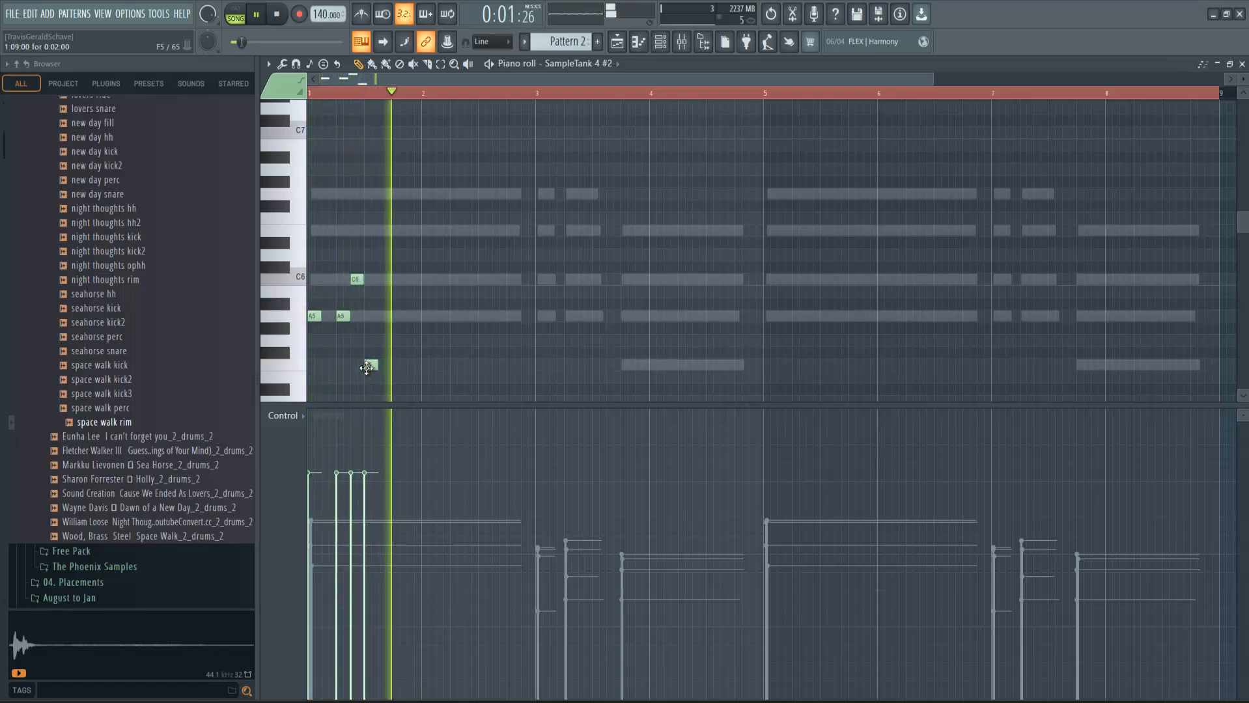
key("space")
left_click_drag(367, 367, 369, 190)
key("space")
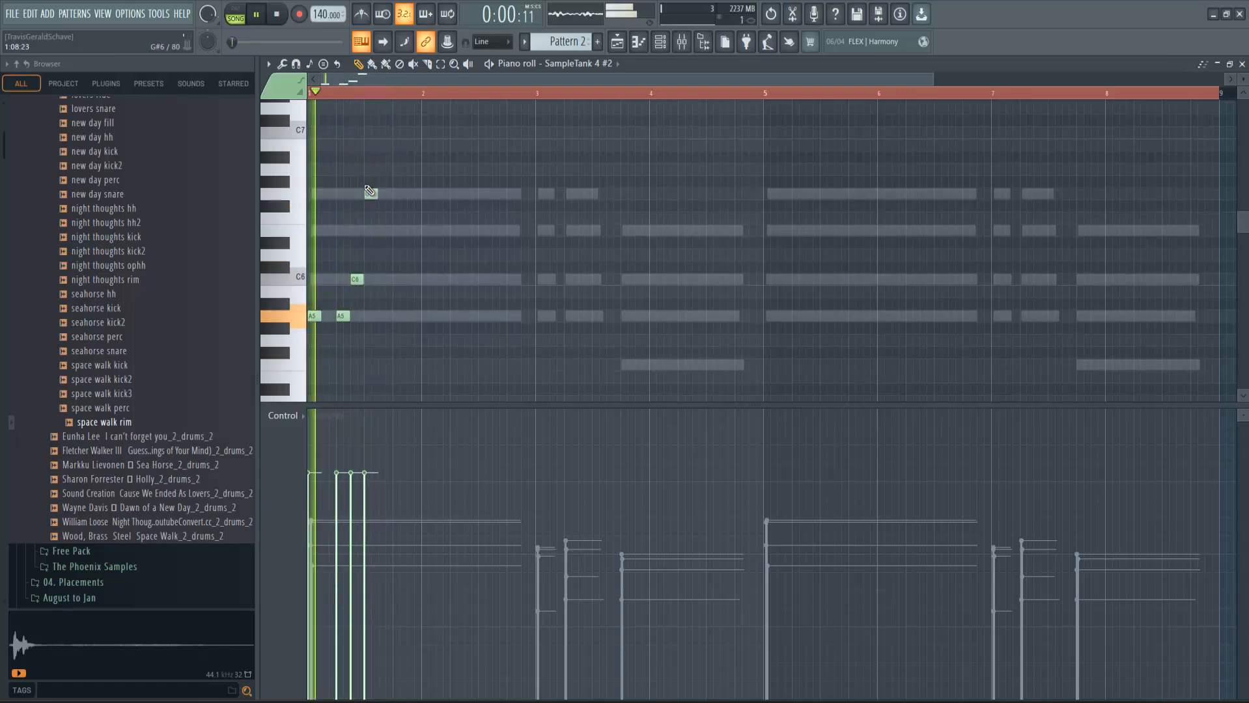
key("space")
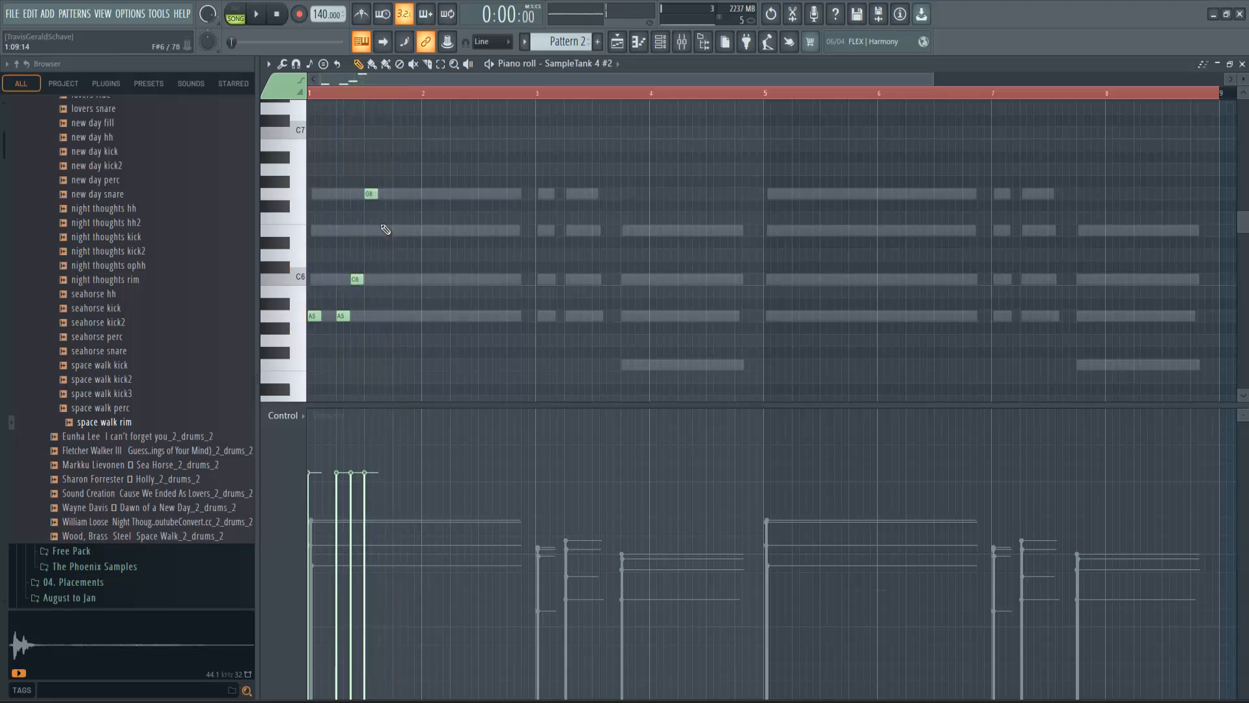
Repeat the A5, C6, G6 figure from the end of bar 1 into bar 2 and play it back
left_click(411, 279)
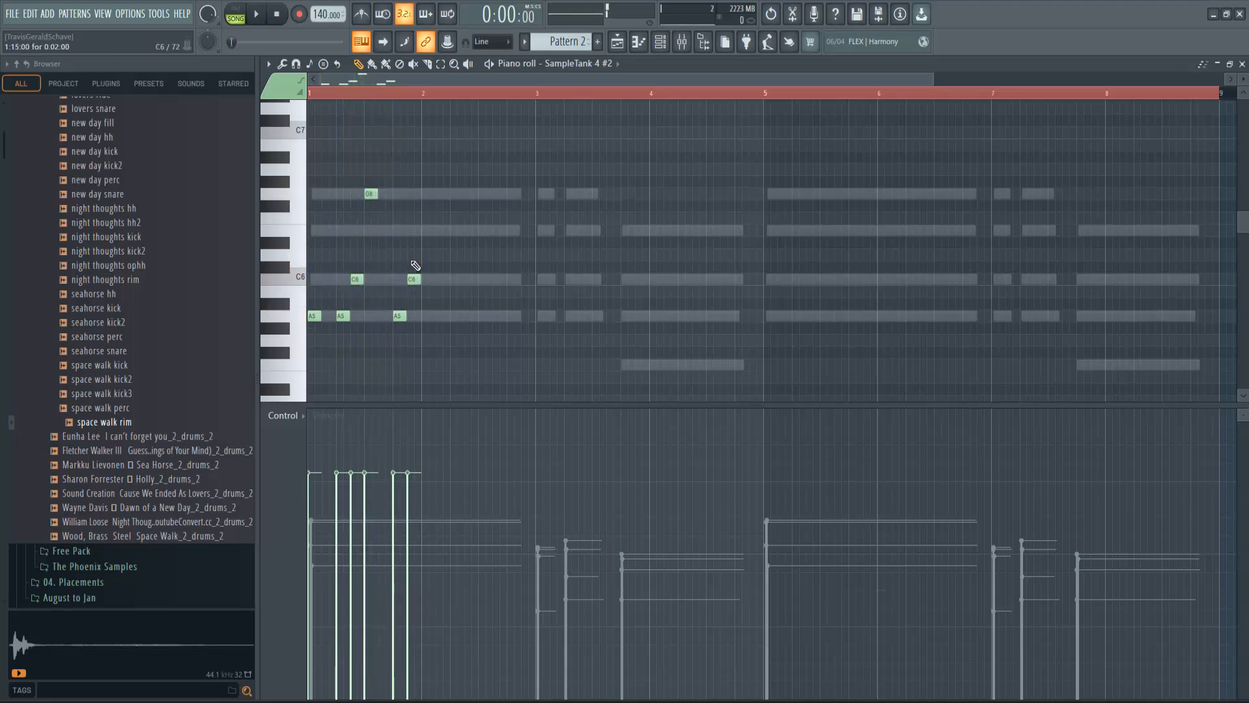
left_click(425, 196)
key("space")
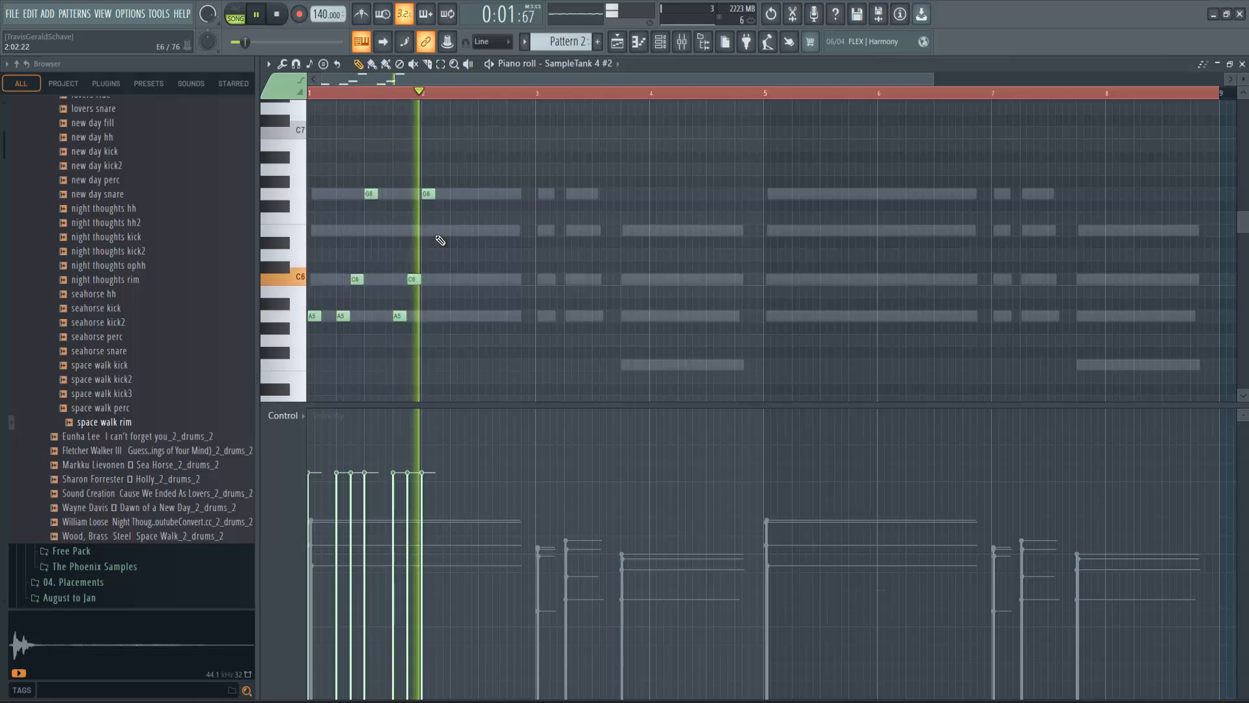
key("space")
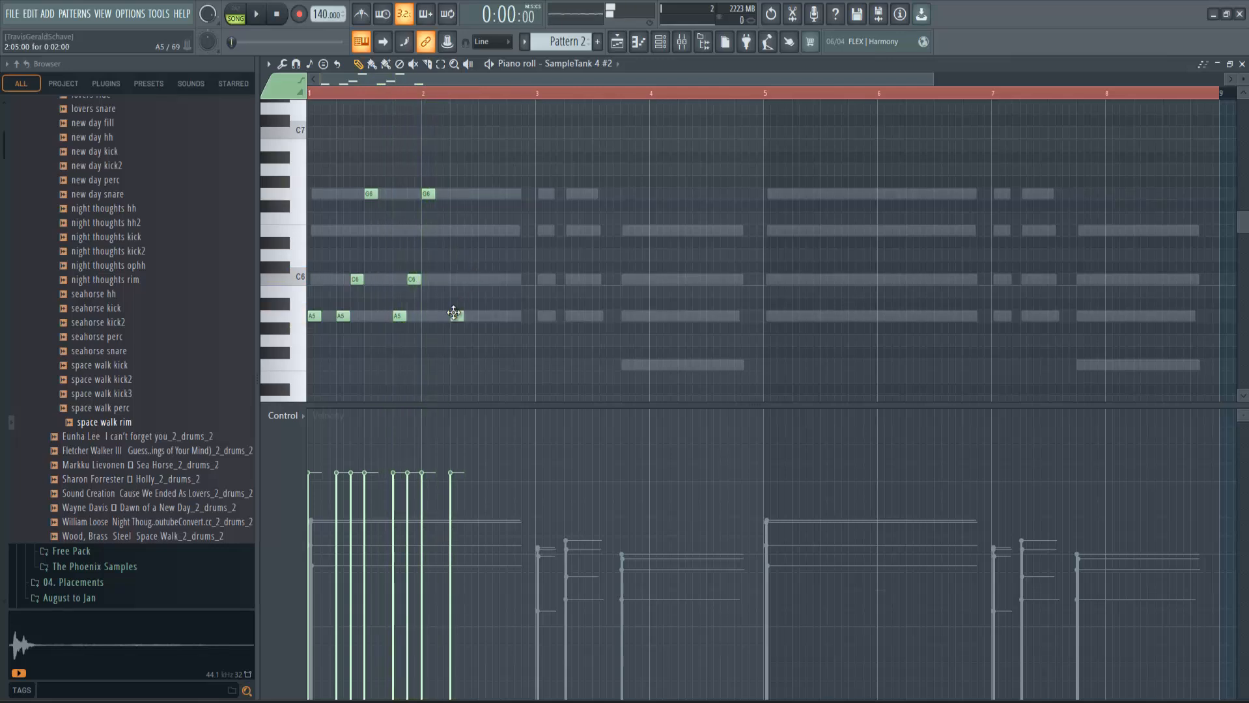
Continue the bar 2 melody with C6, G6, C6, A#5 and A5 notes, and start the playback
left_click(474, 281)
left_click_drag(474, 280, 468, 279)
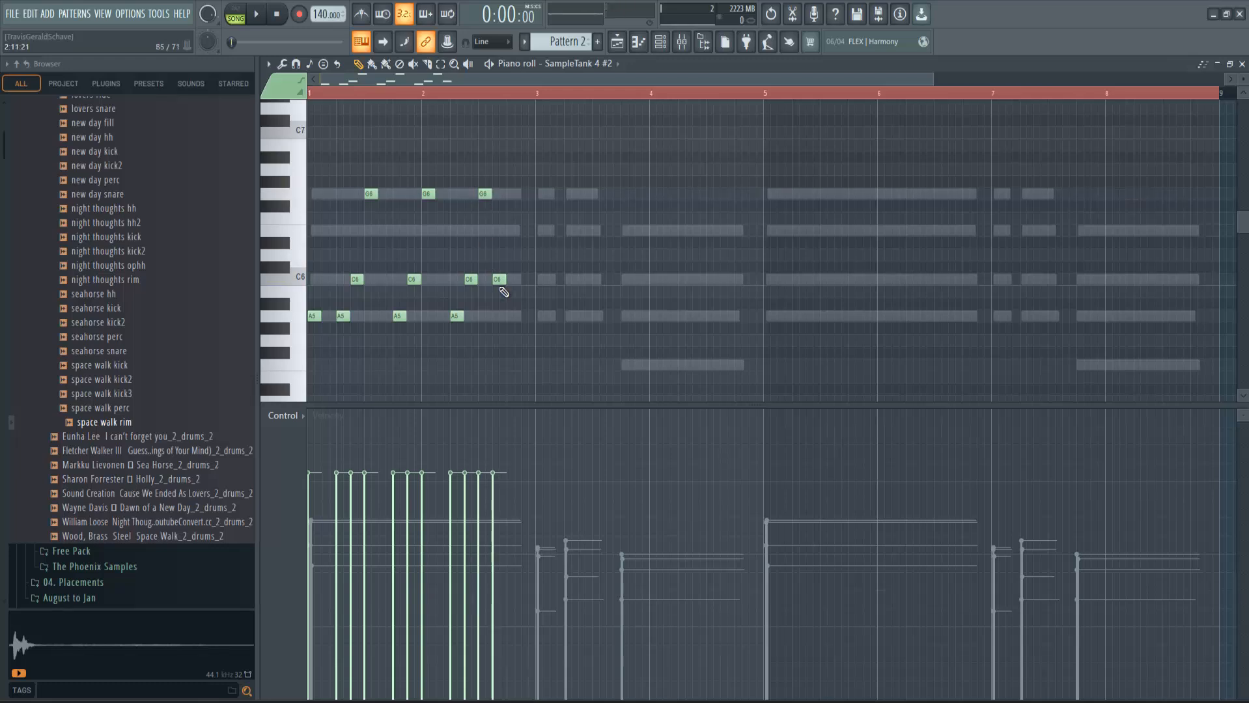
left_click(525, 317)
key("space")
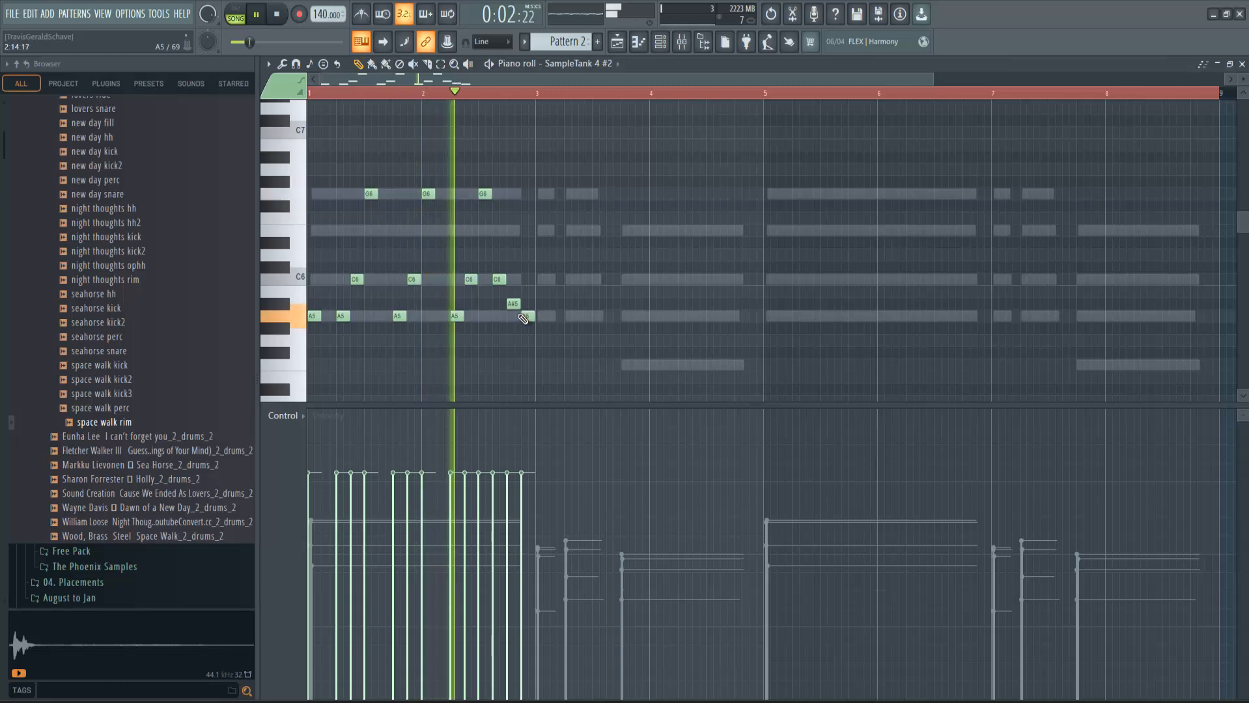
Try the second-to-last note of bar 2 at E6, move it down to G5 and listen to the phrase
key("space")
left_click_drag(513, 304, 511, 236)
key("space")
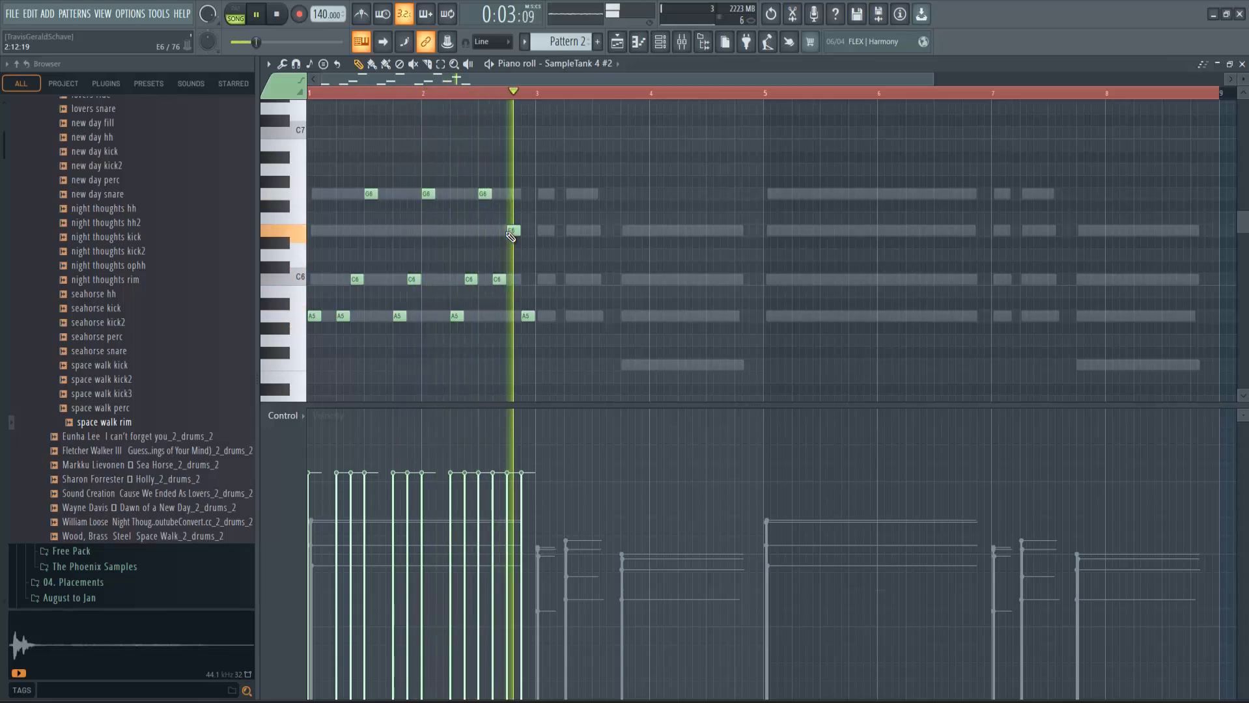
left_click_drag(511, 236, 510, 340)
key("space")
key("space")
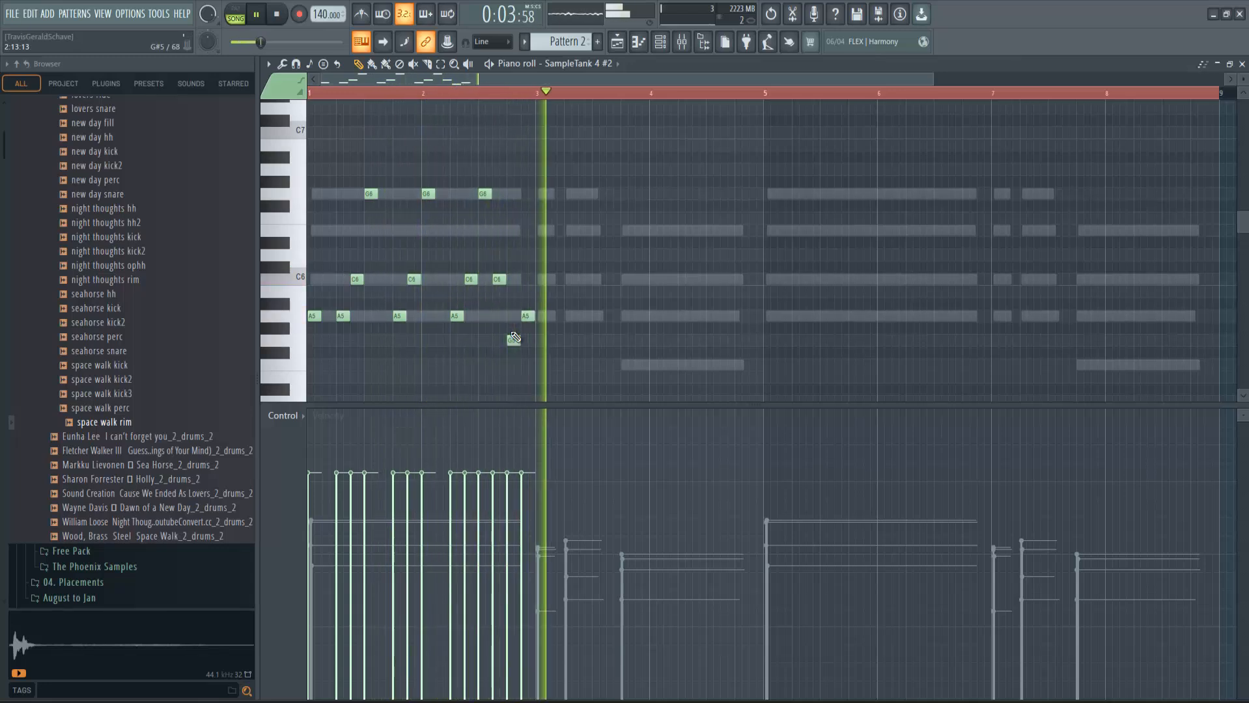
key("space")
Duplicate the two-bar melody into bars 3 and 4 and play it with the beat
key("ctrl+a")
key("ctrl+b")
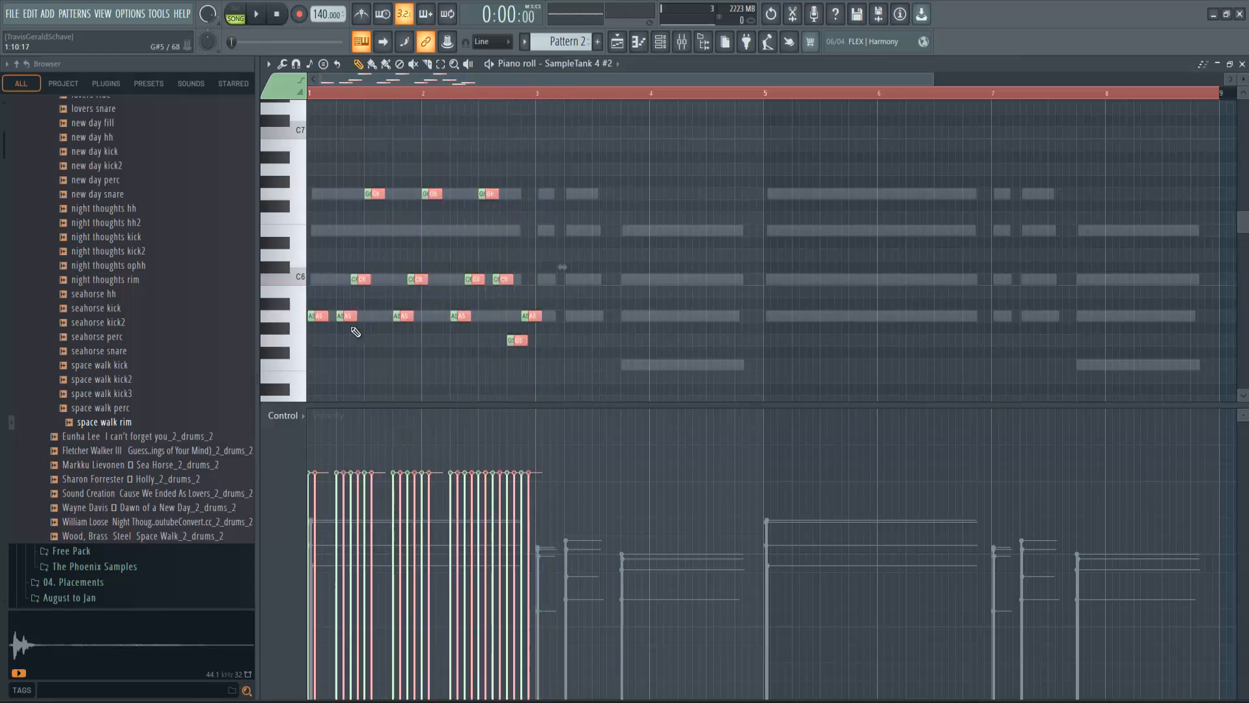
left_click_drag(317, 314, 534, 306)
key("space")
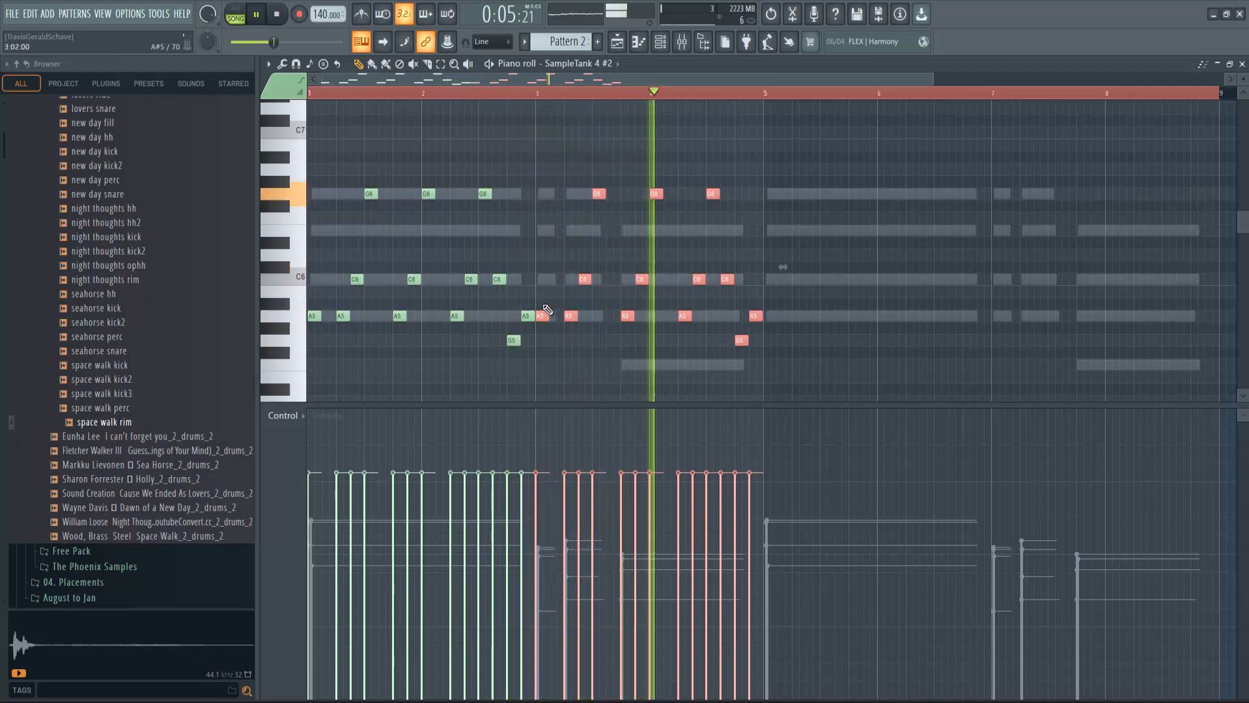
Cut and re-paste the four-bar melody, duplicate it into bars 5 to 8 and play the full pattern
key("ctrl+a")
key("Delete")
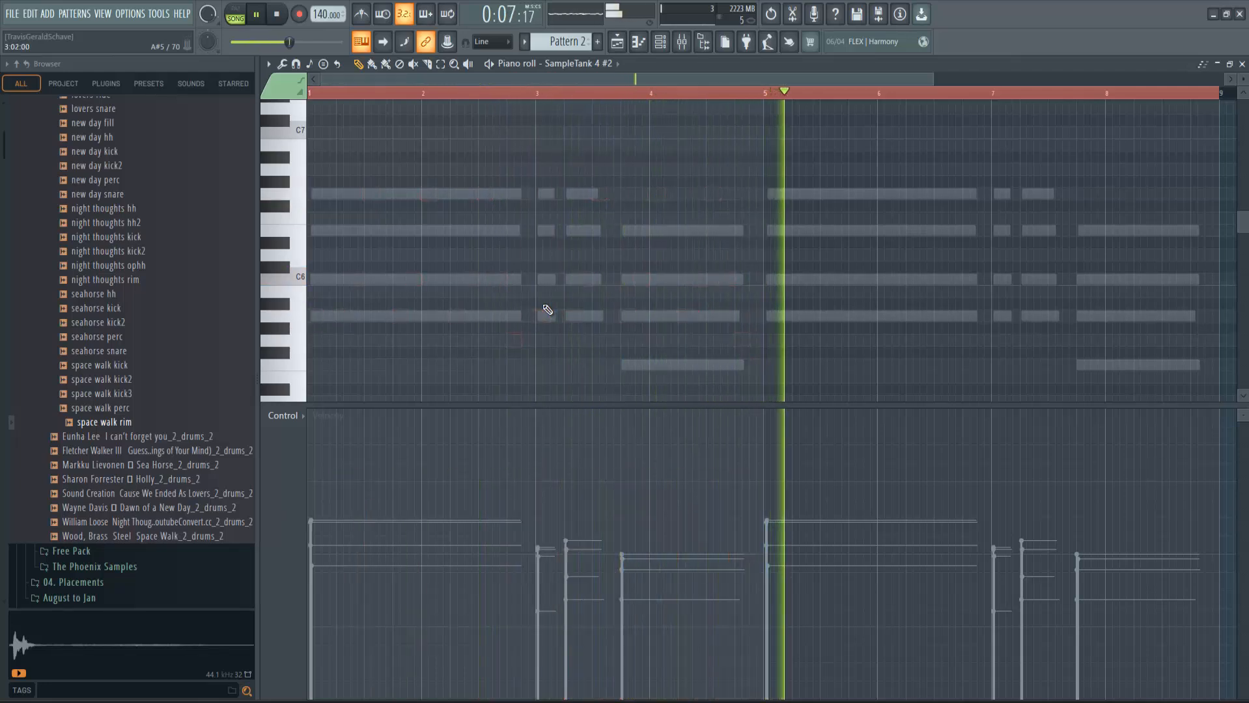
key("ctrl+v")
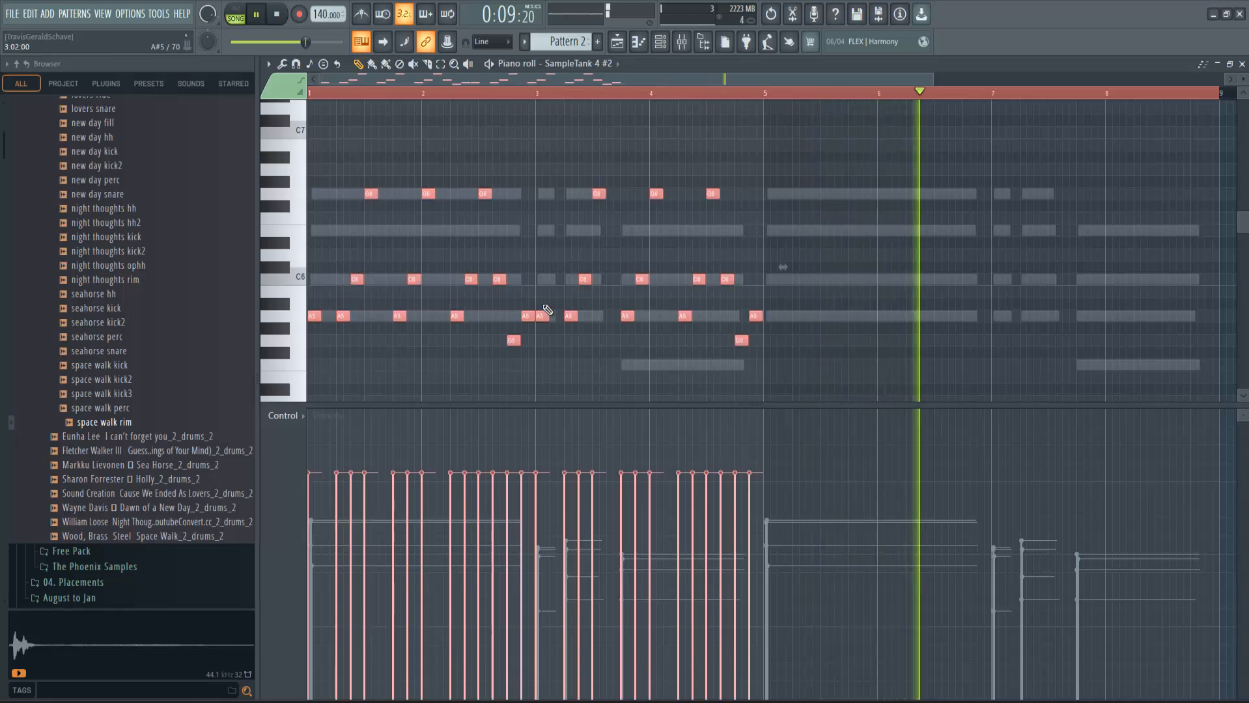
key("space")
left_click_drag(319, 320, 768, 321)
key("space")
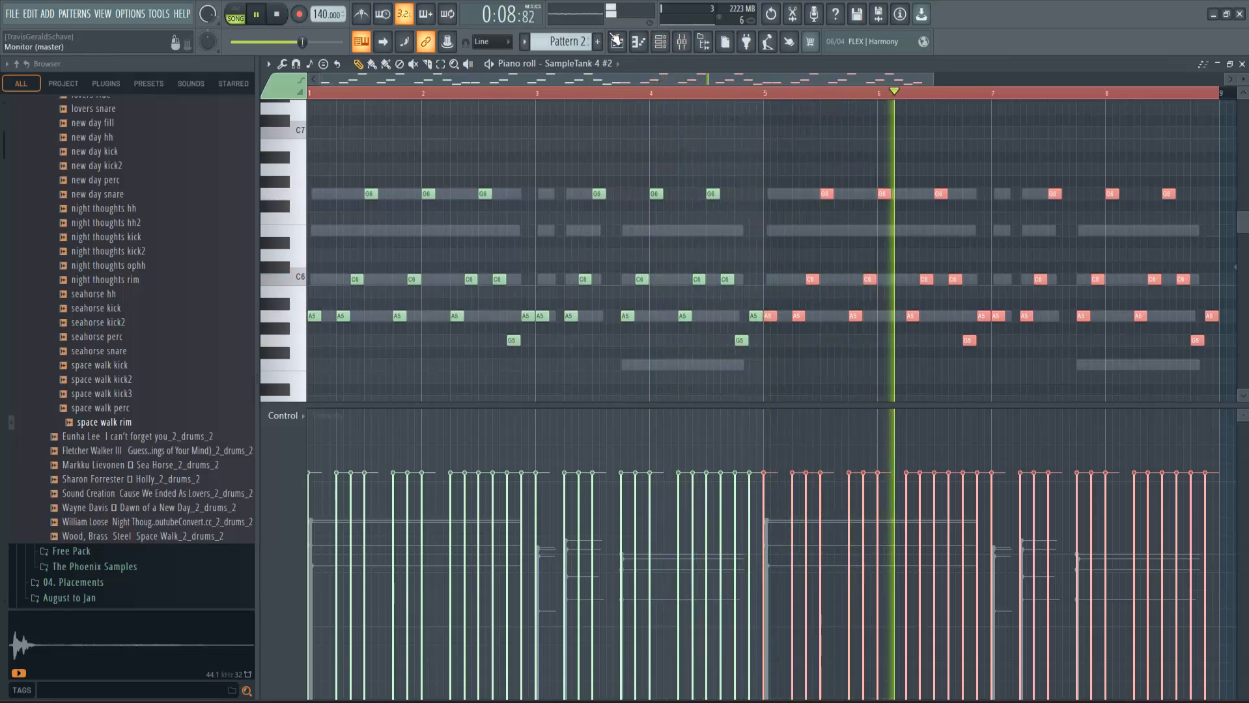
Load the 14 Violin Spiccato mp instrument into the SampleTank 4 #2 channel and preview the melody with it
key("F6")
key("space")
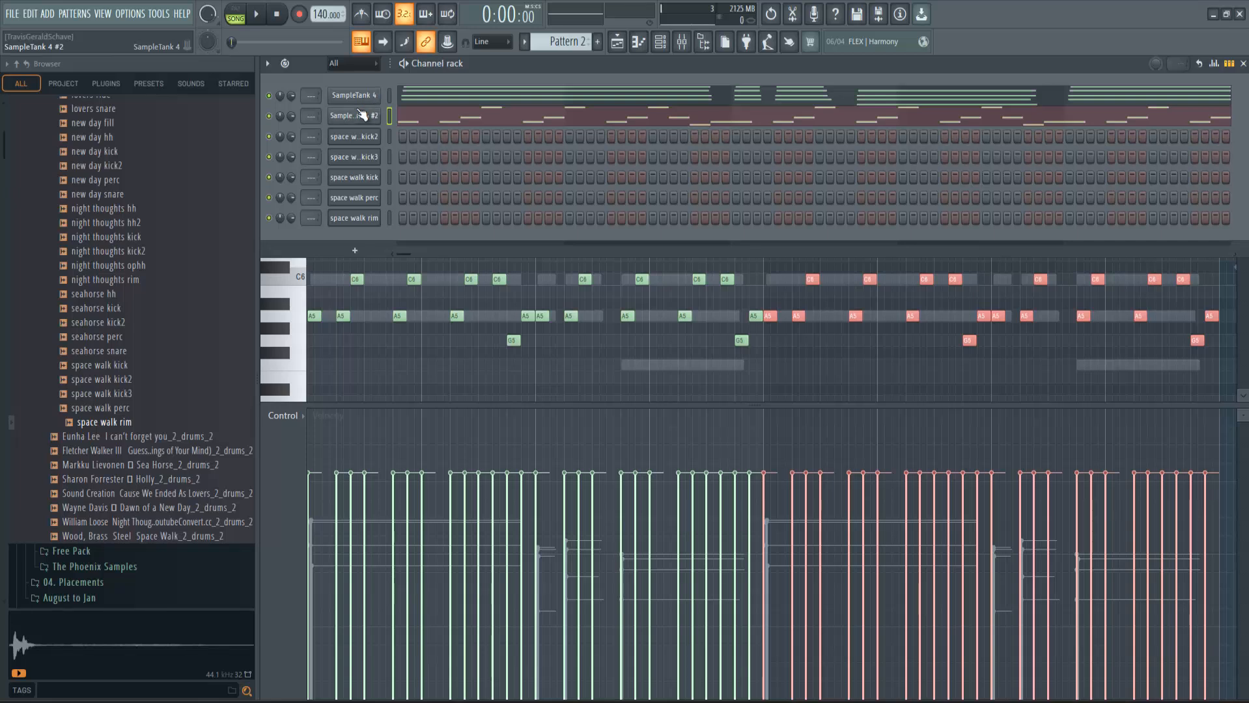
left_click(361, 115)
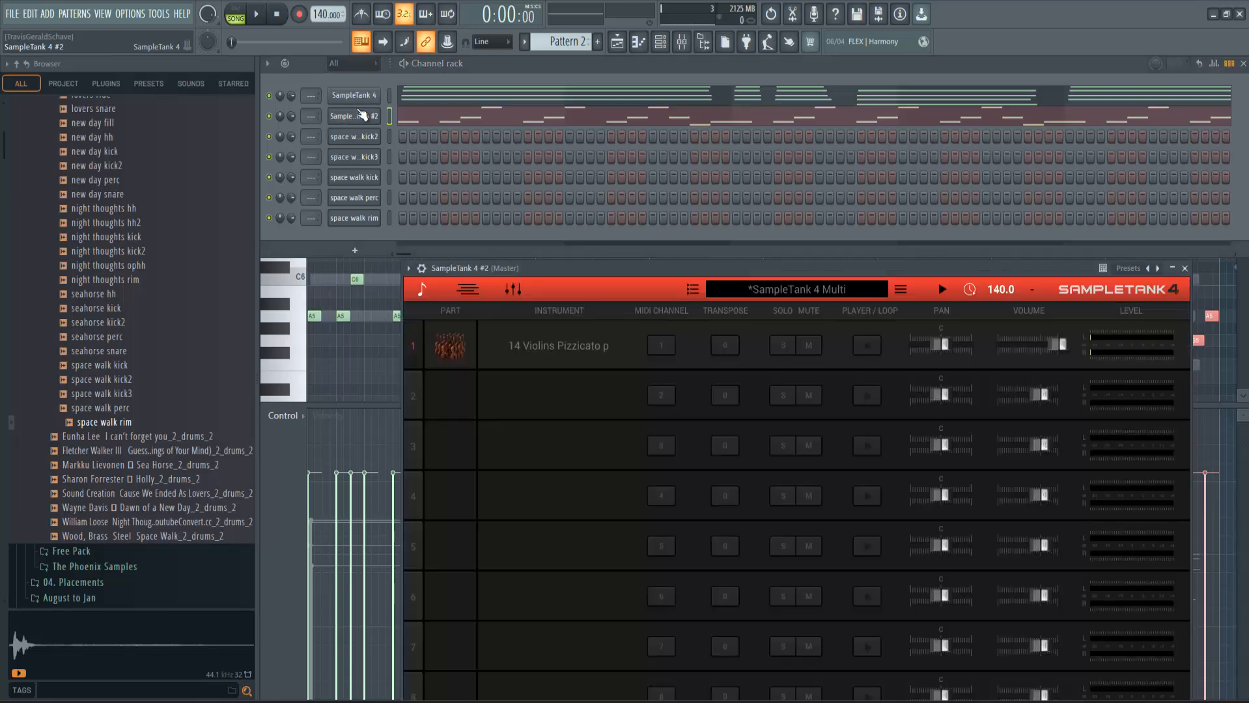
left_click(561, 346)
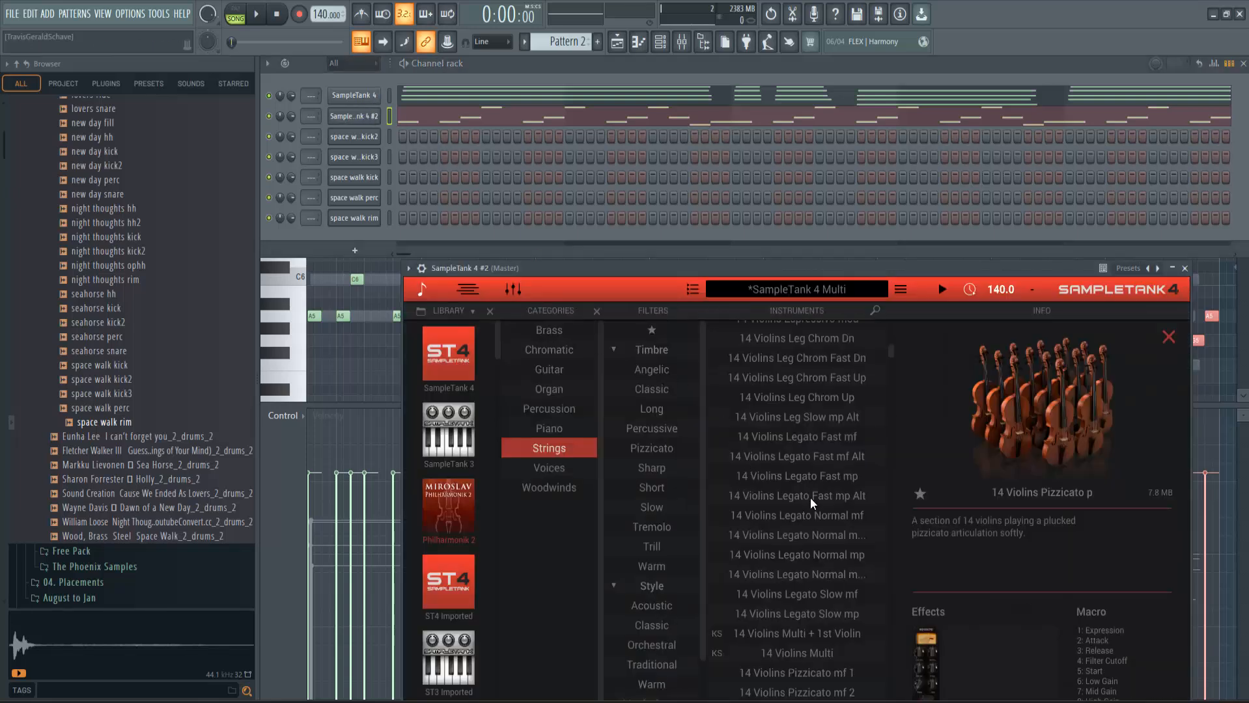
scroll(811, 503, "down", 10)
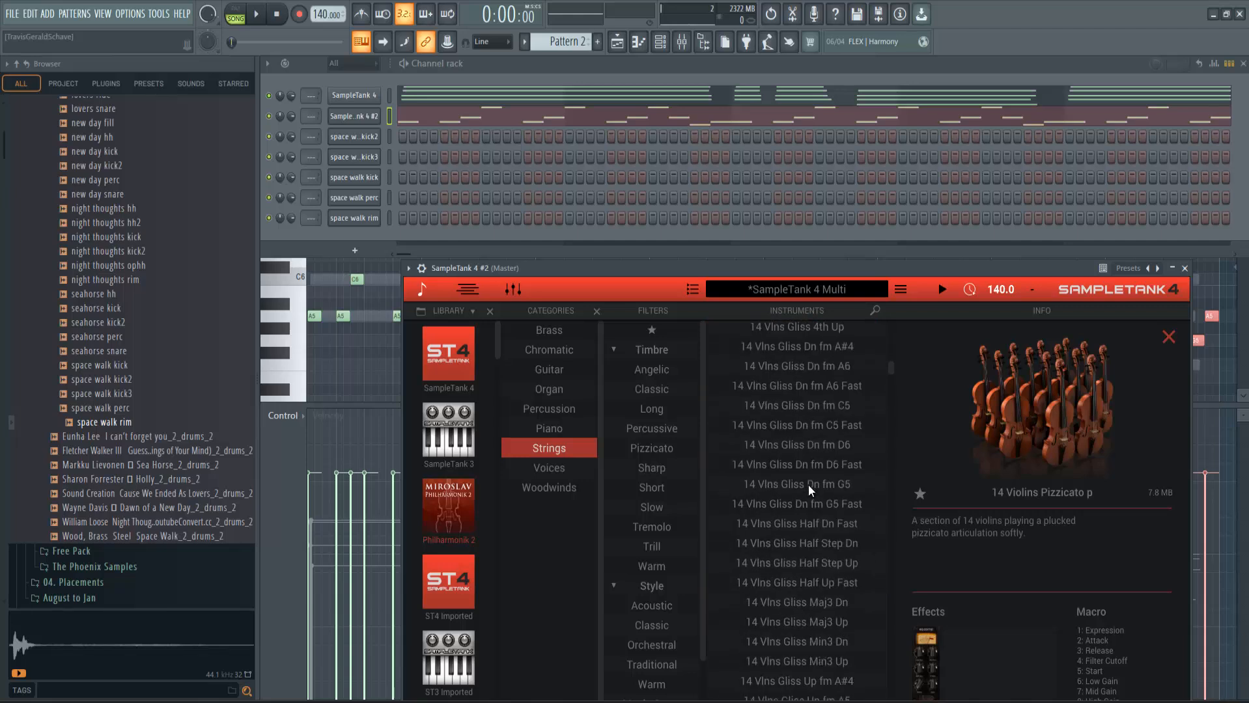
scroll(811, 490, "up", 15)
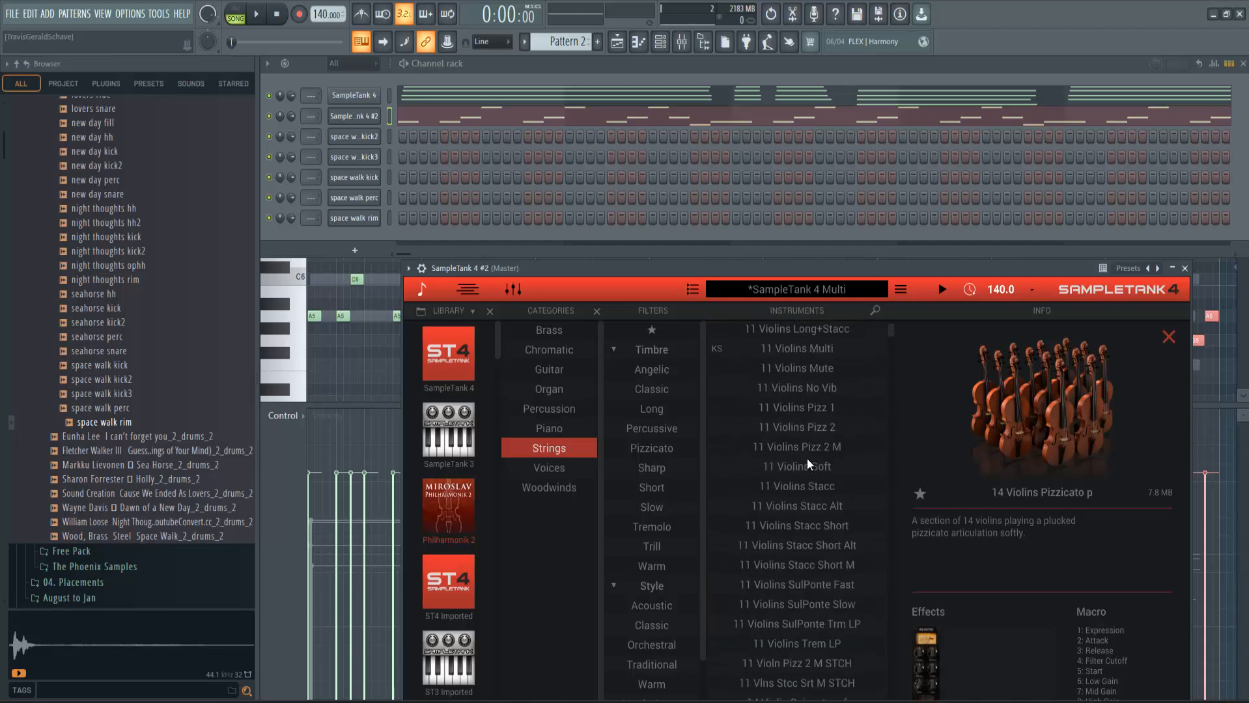
scroll(809, 462, "down", 5)
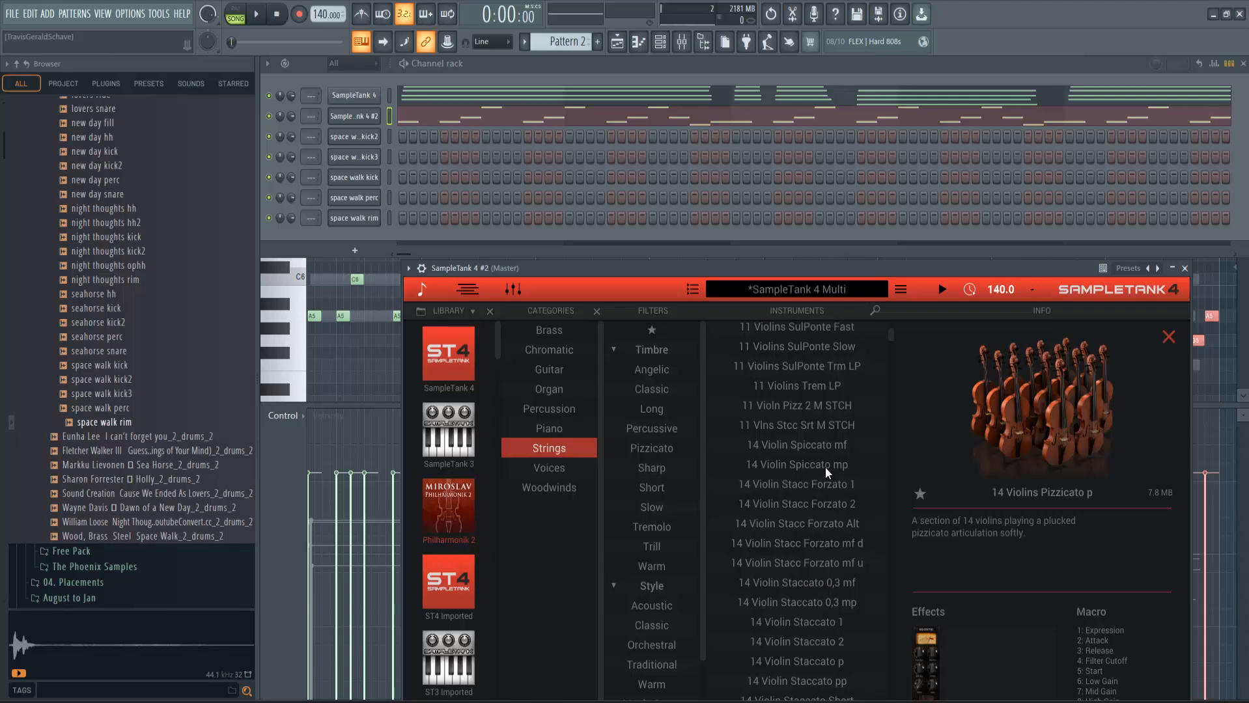
left_click(827, 472)
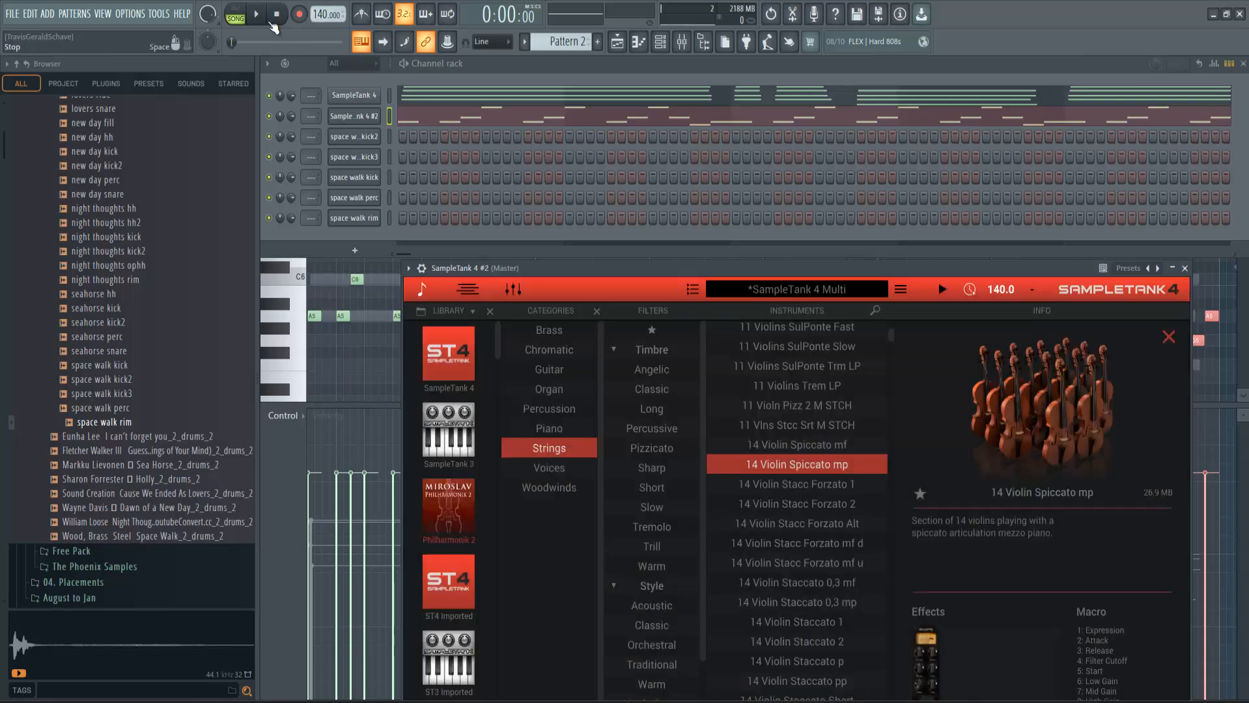
left_click(257, 14)
left_click(276, 14)
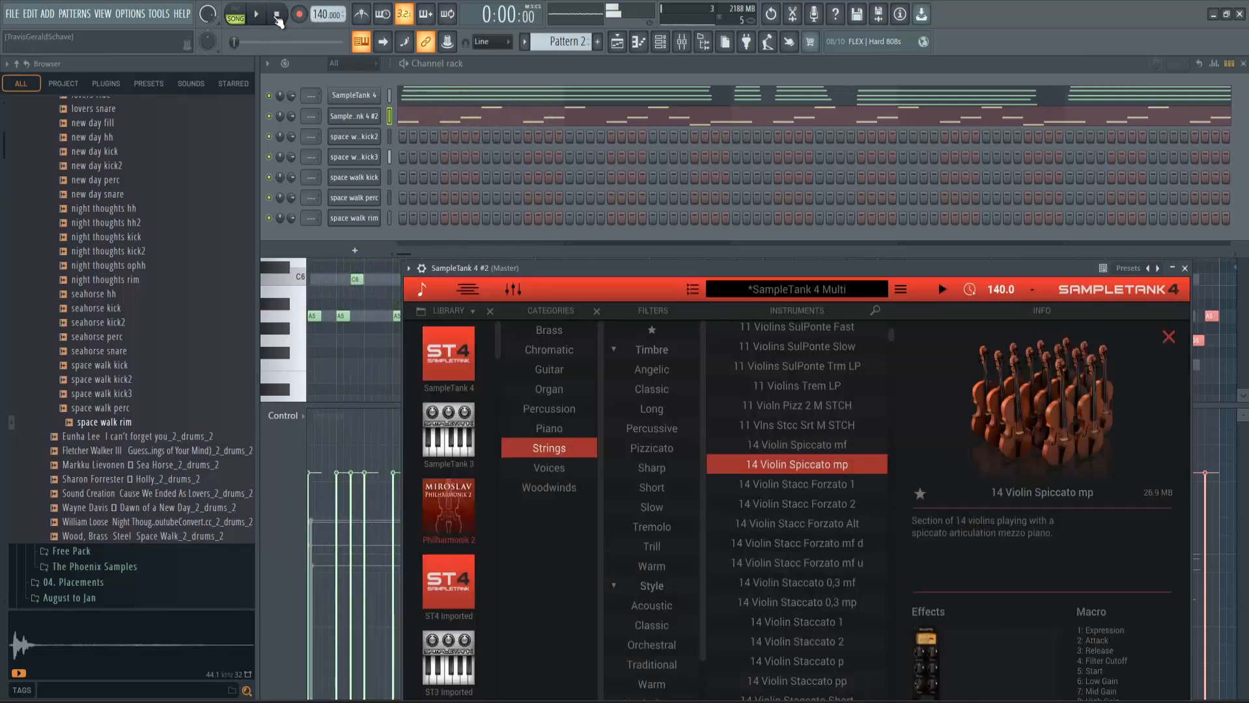
Cut the melody from the SampleTank 4 #2 channel, and try the Taps Turmpet and Soul Horn multis instead
right_click(380, 110)
left_click(532, 115)
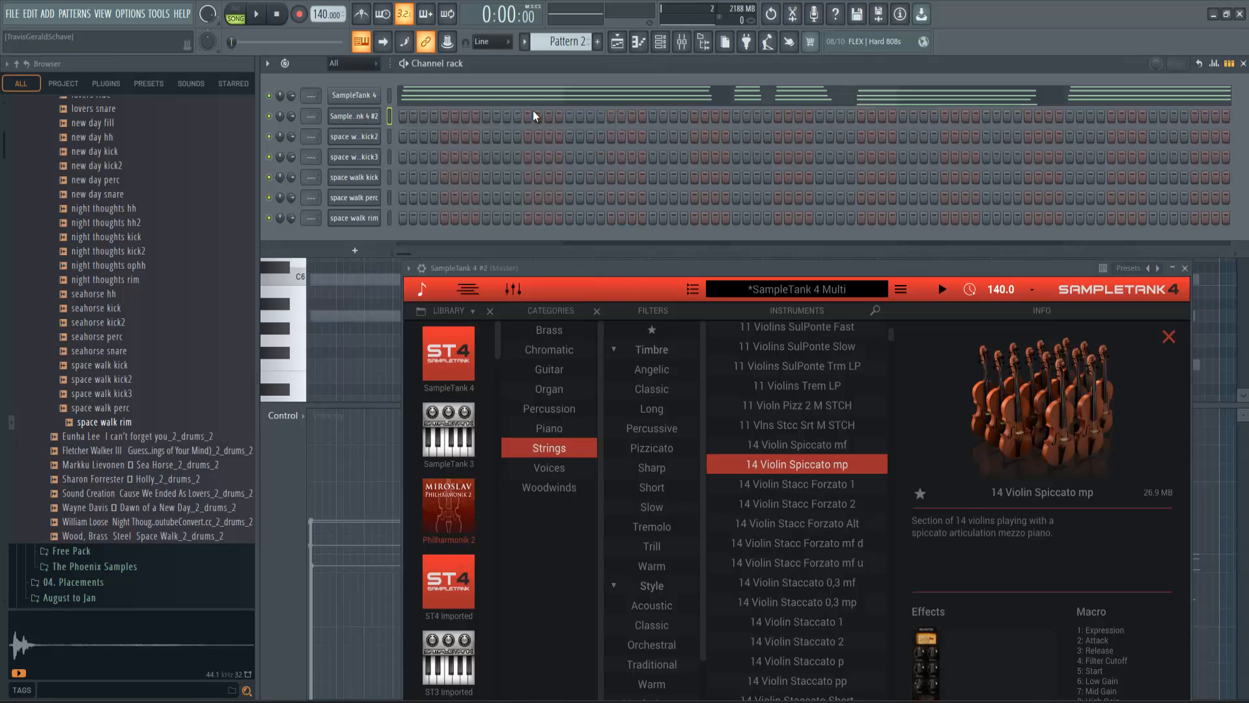
left_click(779, 292)
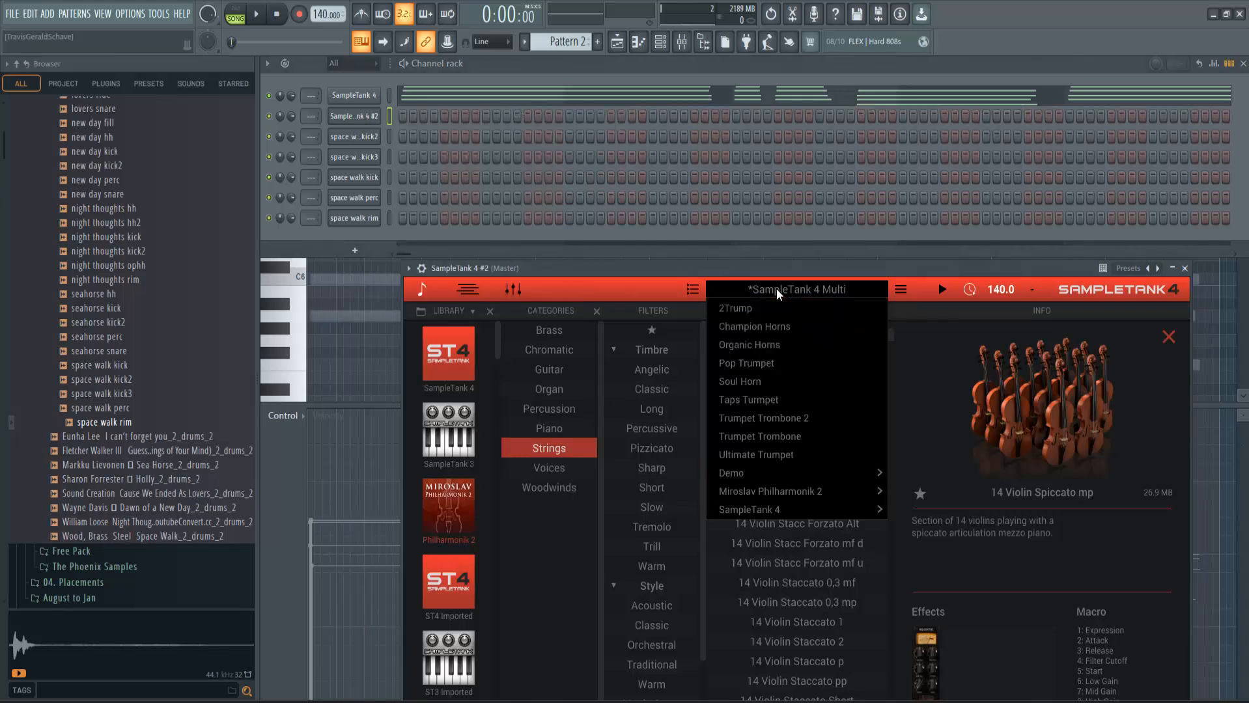
left_click(766, 399)
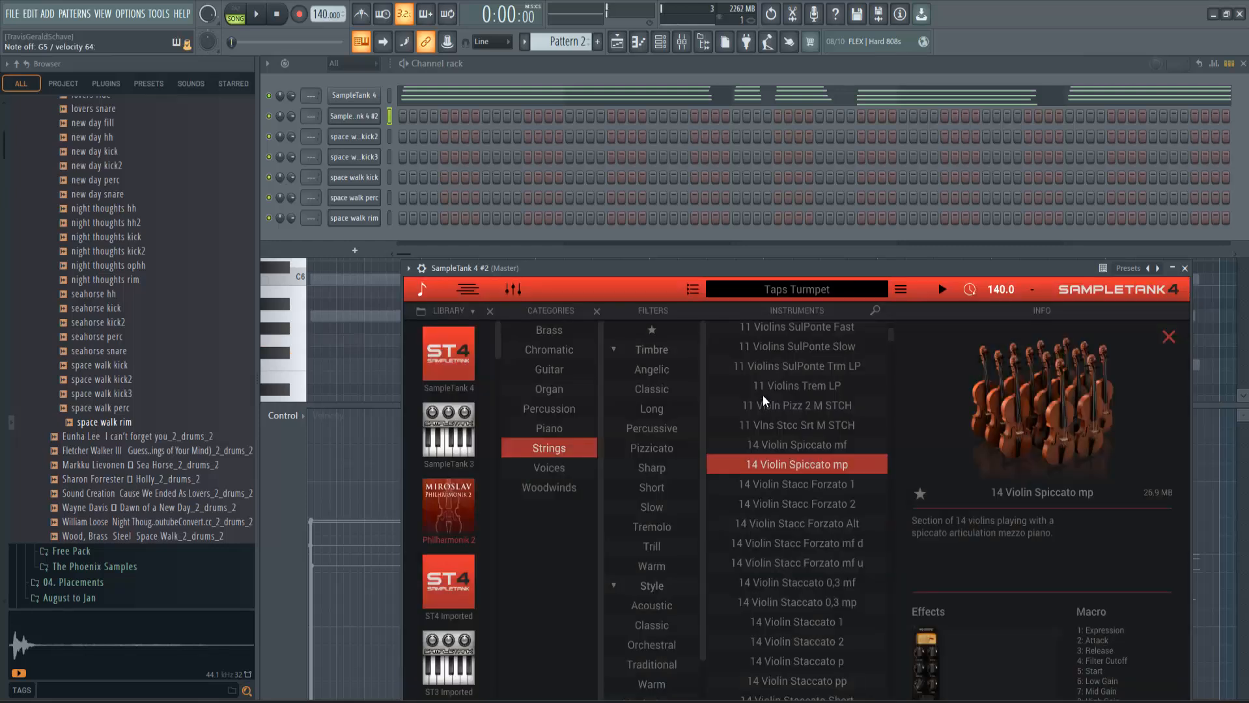
left_click(765, 289)
left_click(768, 382)
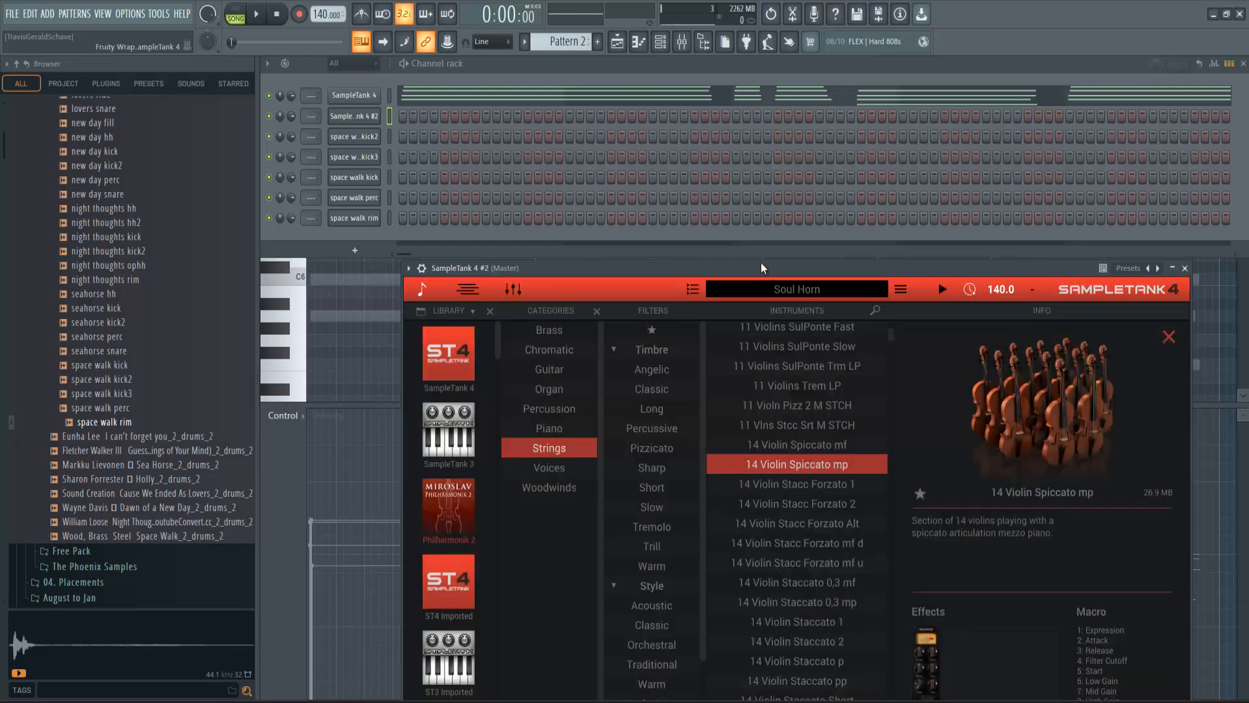
Play the pattern while rehearsing a Soul Horn melody on the SampleTank 4 #2 channel
left_click_drag(760, 273, 765, 225)
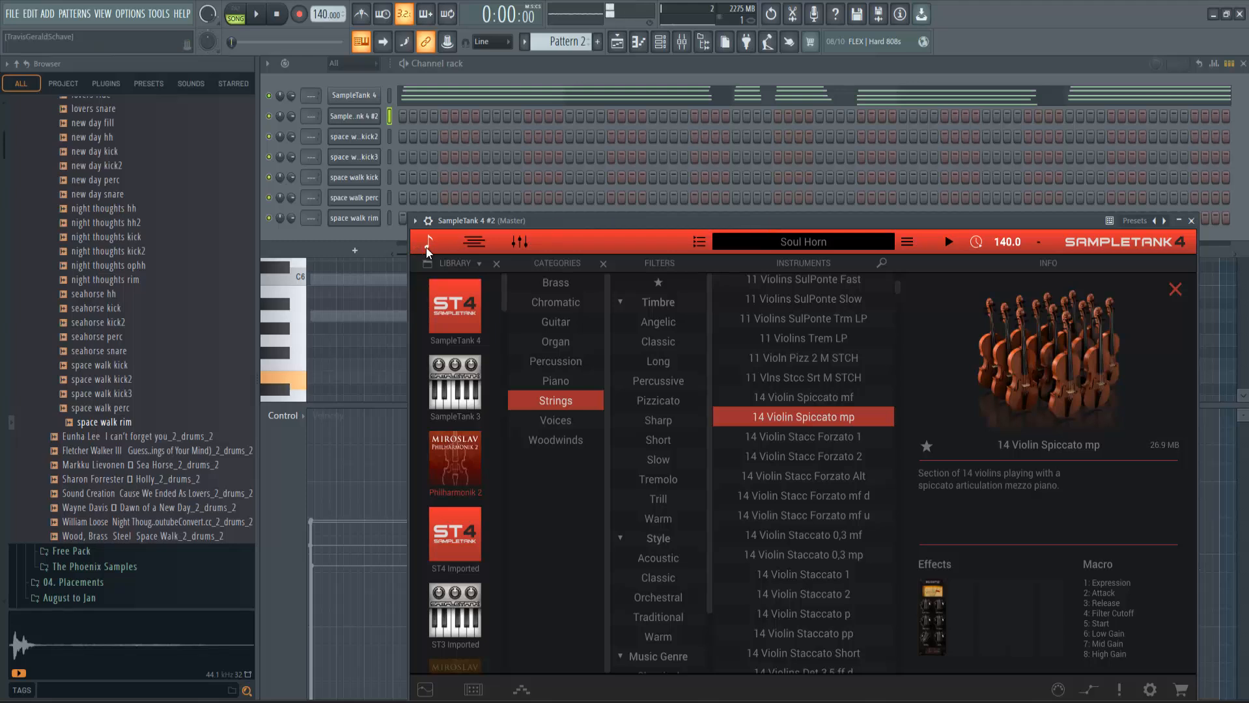
left_click(258, 15)
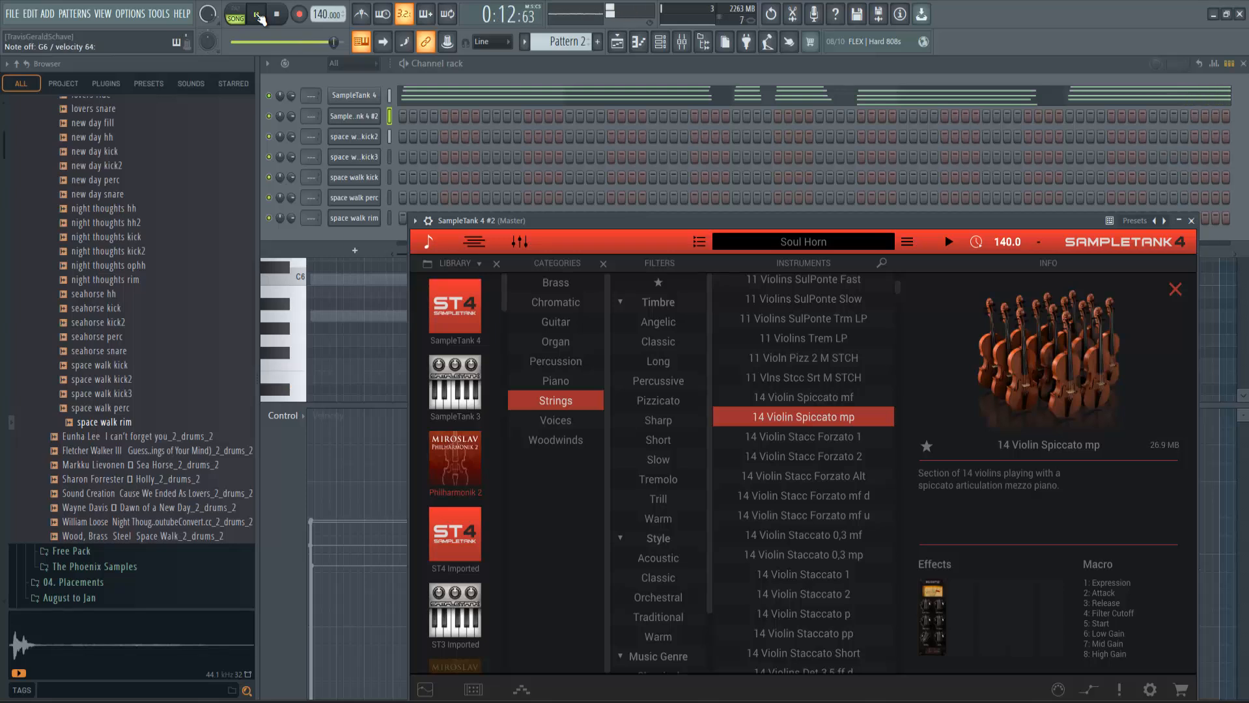
left_click(259, 17)
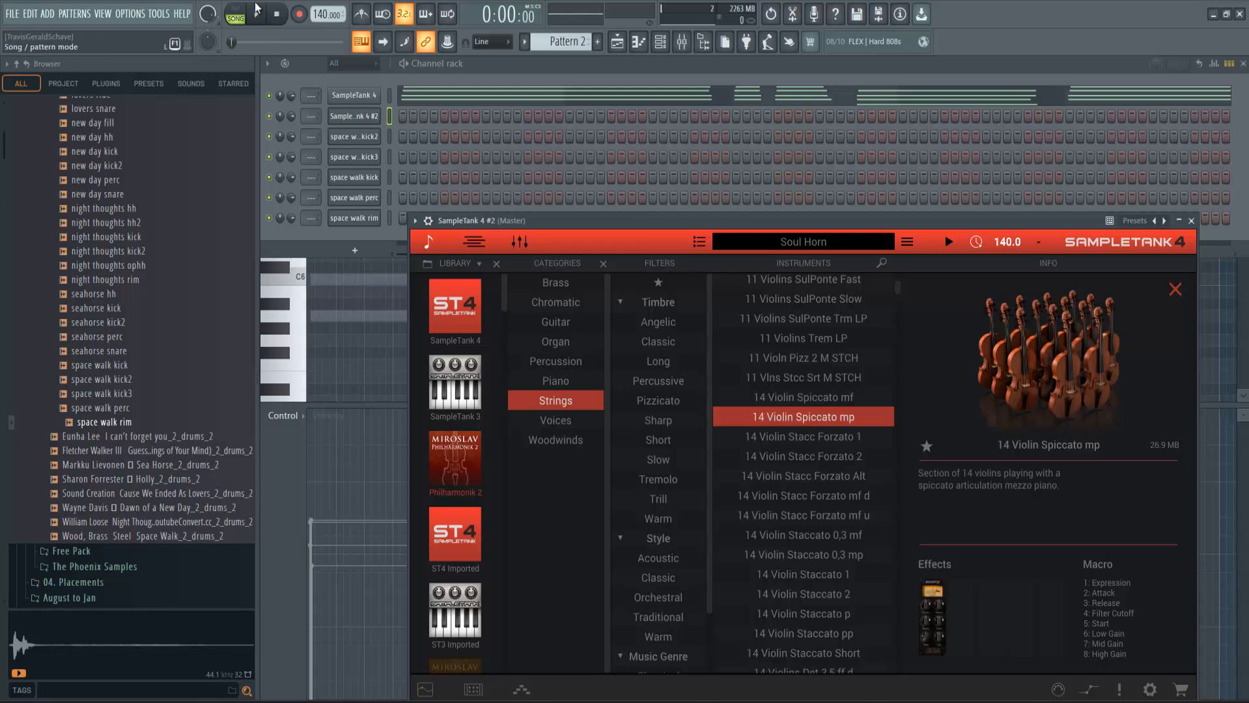
Record a Soul Horn melody over the piano chords on SampleTank 4 #2, undoing the first take and recording it again
left_click(298, 13)
left_click(608, 425)
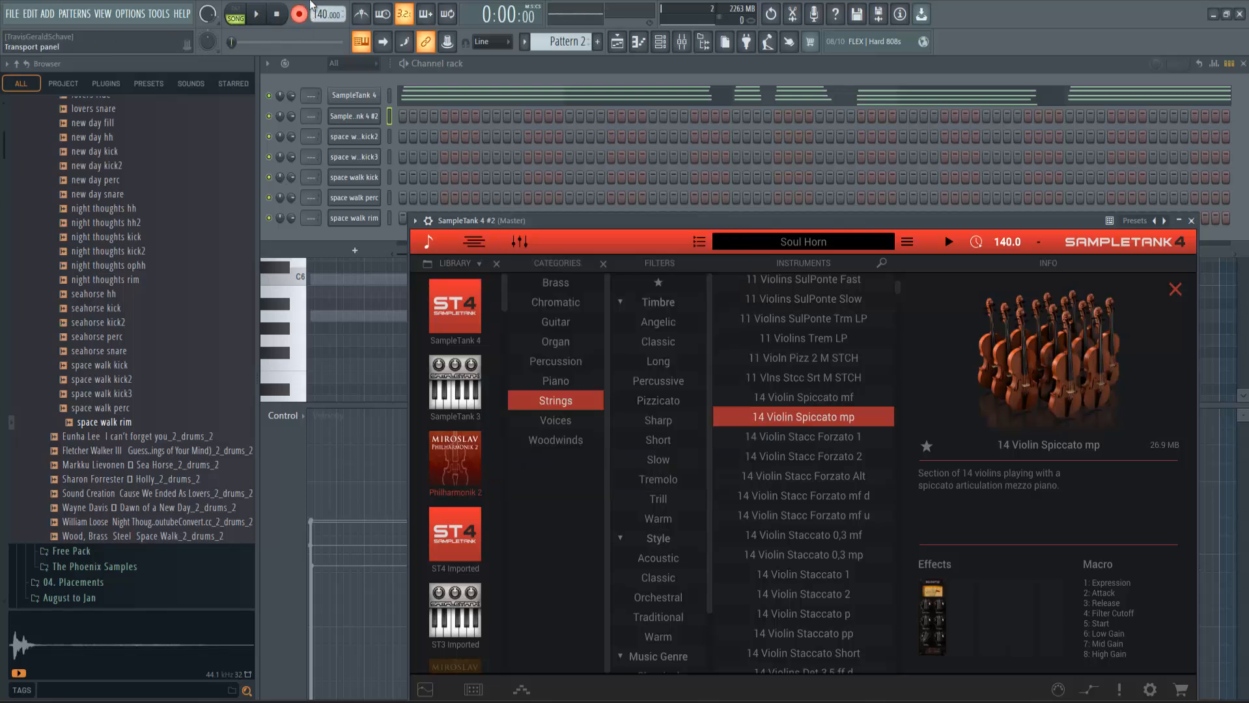
left_click(255, 15)
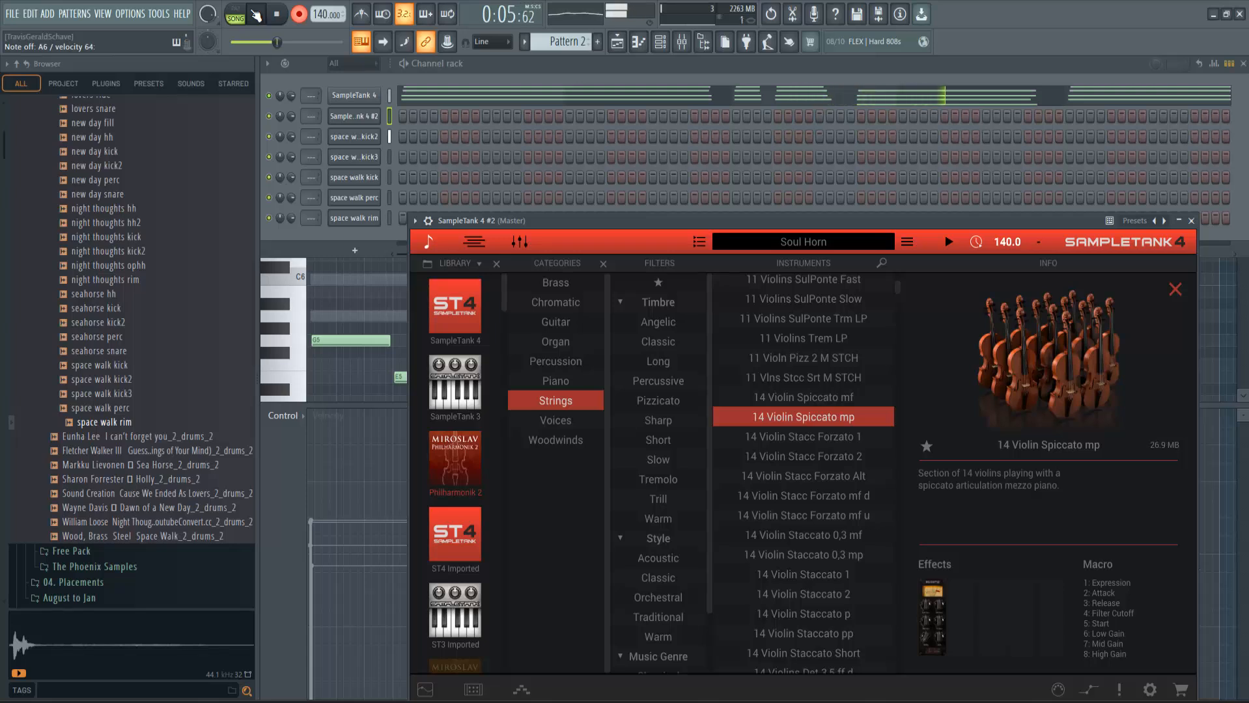
key("space")
key("ctrl+z")
key("space")
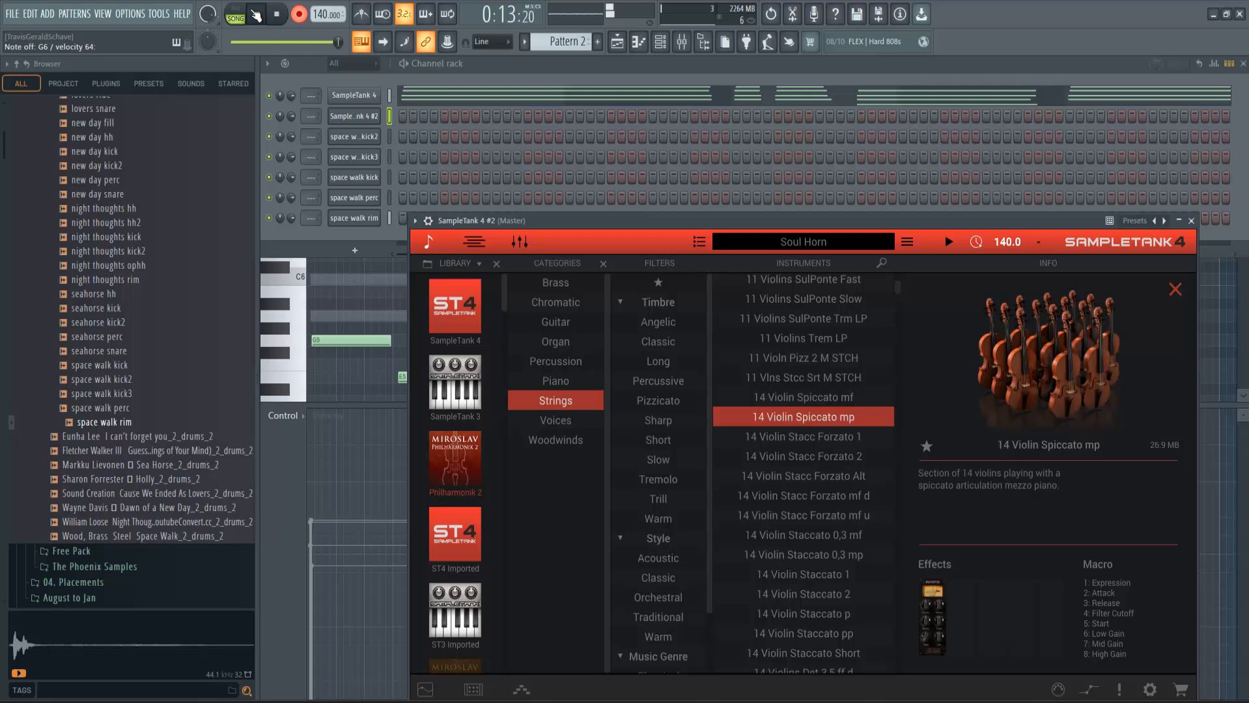
key("space")
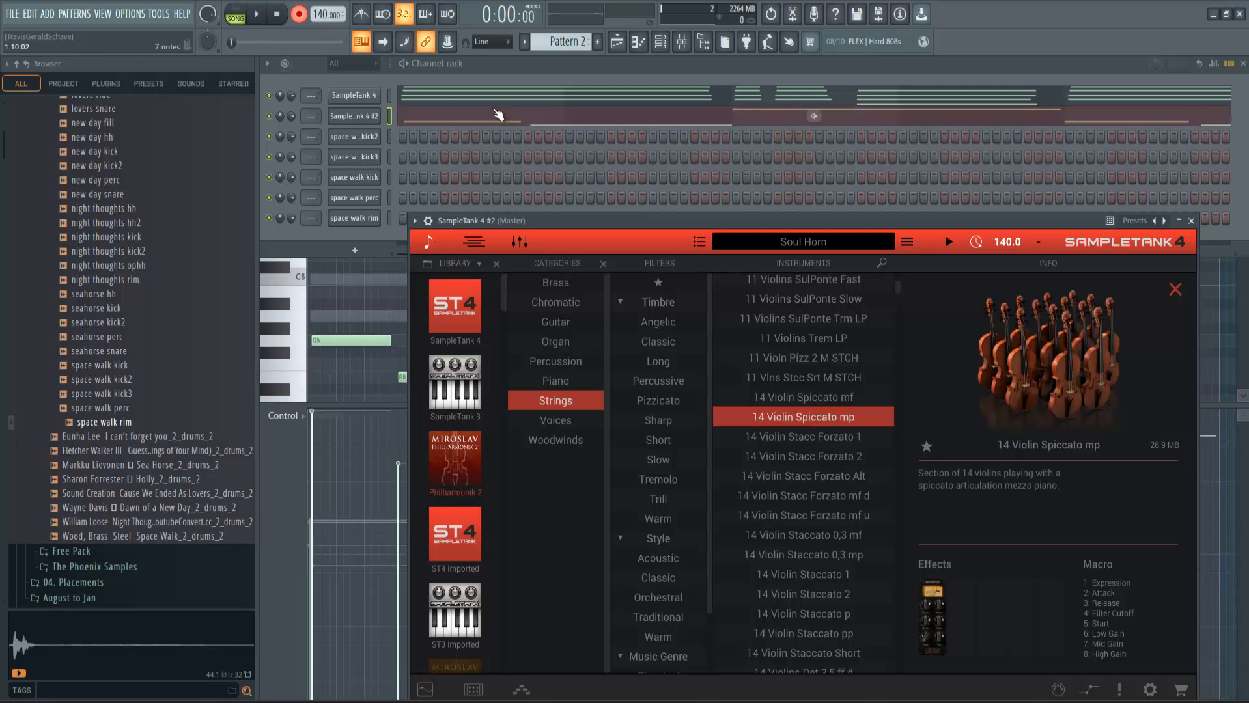
Shorten the A6 horn note in bar 8 and add a short G6 after it within the bar, checking with playback
left_click(501, 117)
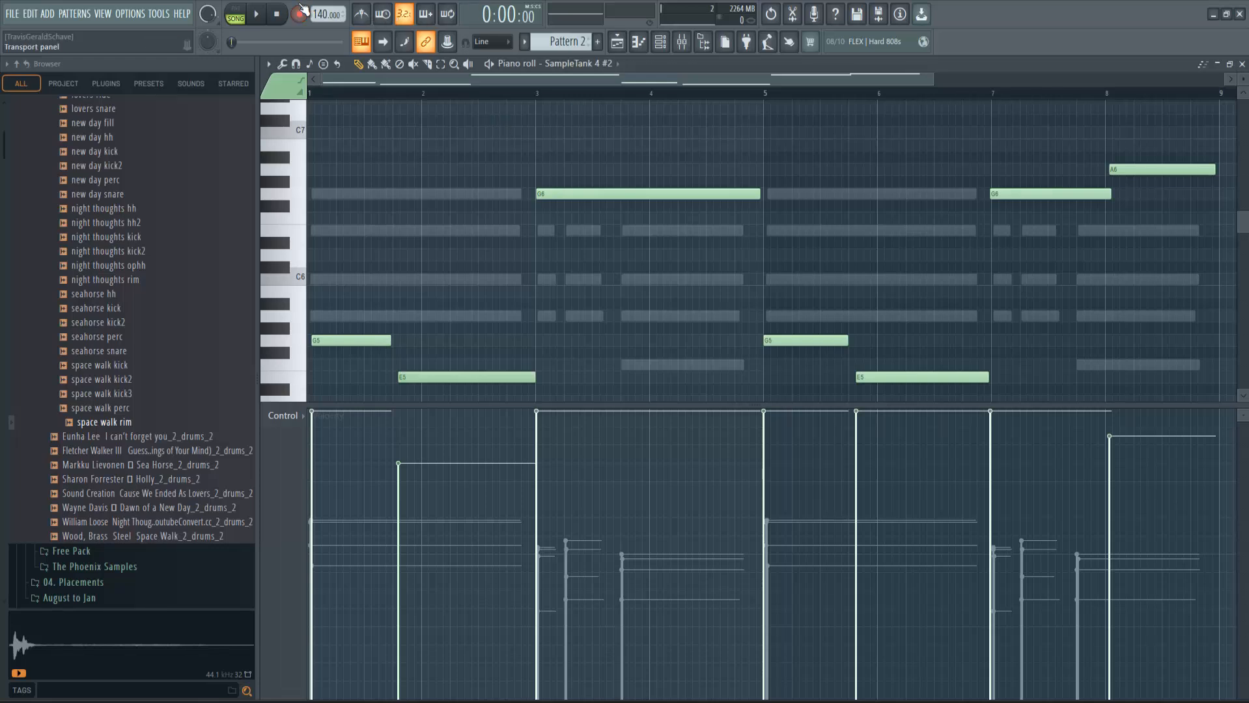
key("space")
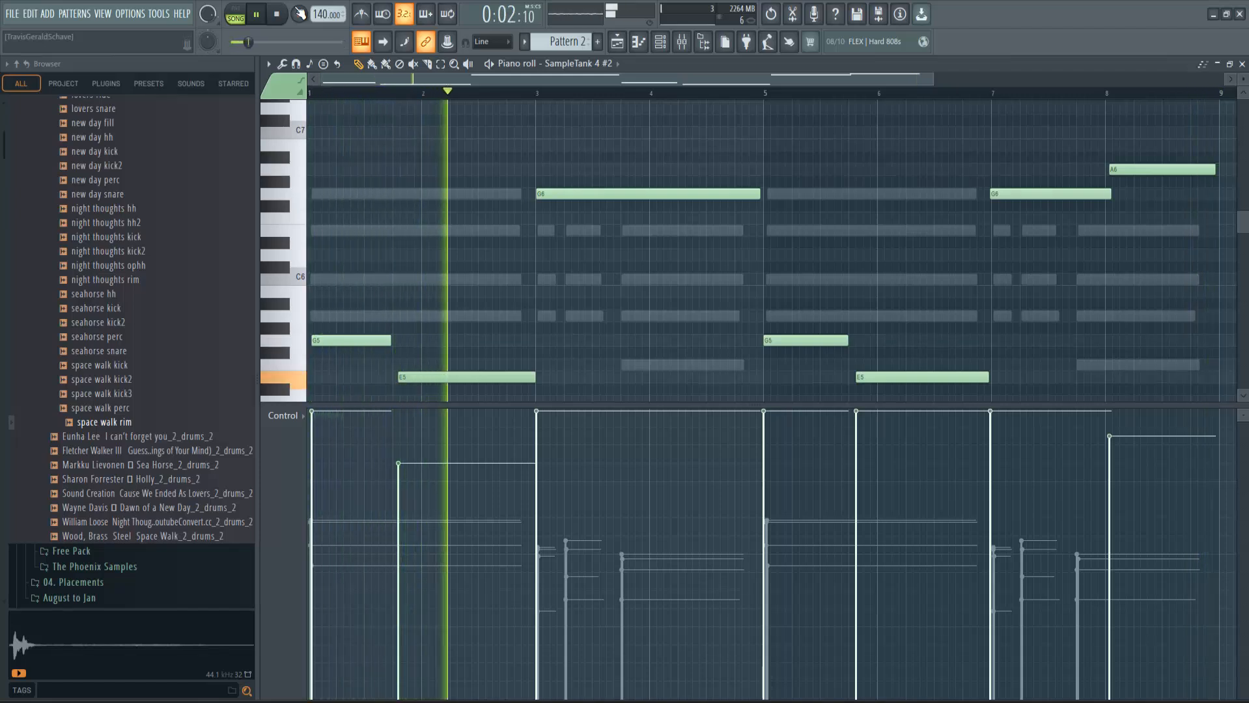
left_click_drag(1211, 168, 1158, 169)
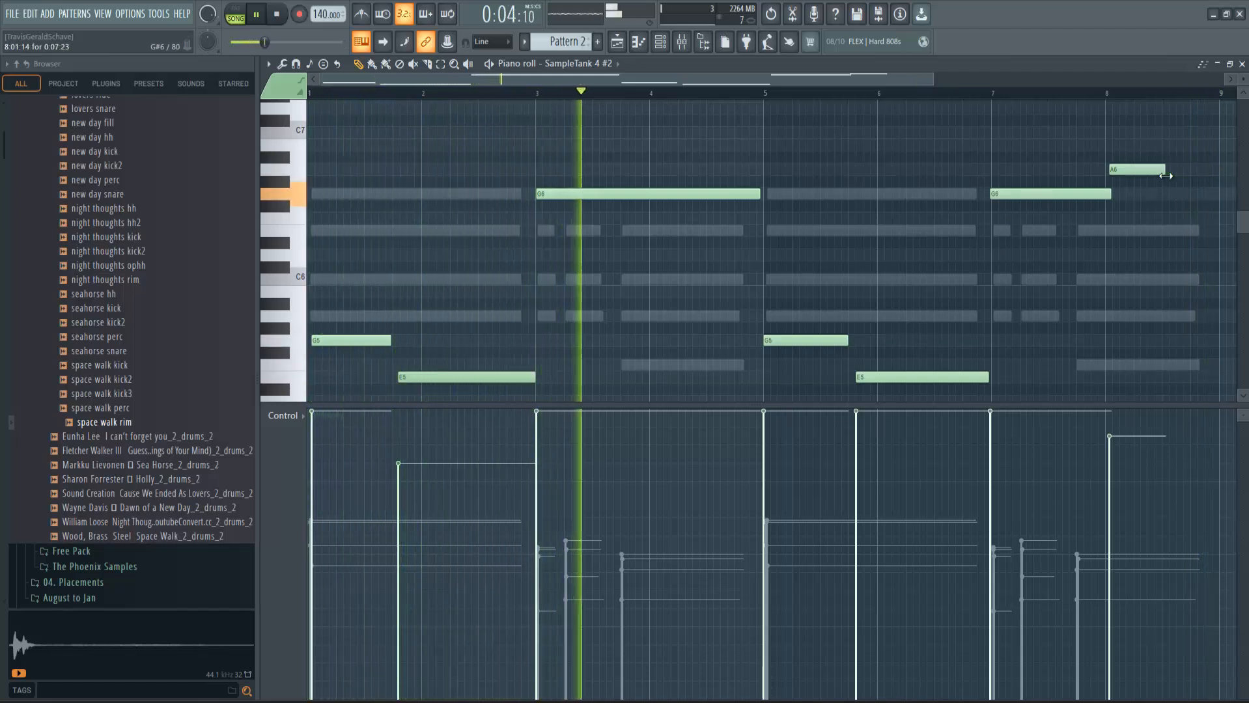
left_click(1096, 194)
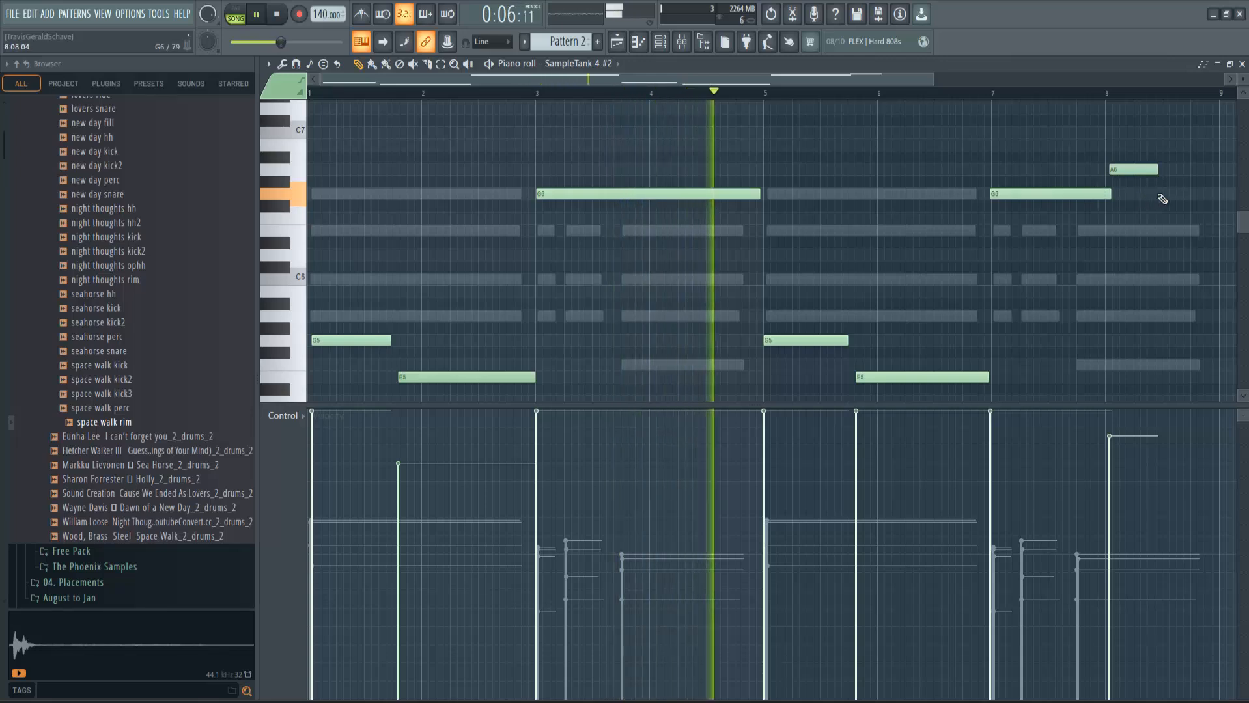
left_click(1163, 196)
left_click_drag(694, 79, 838, 80)
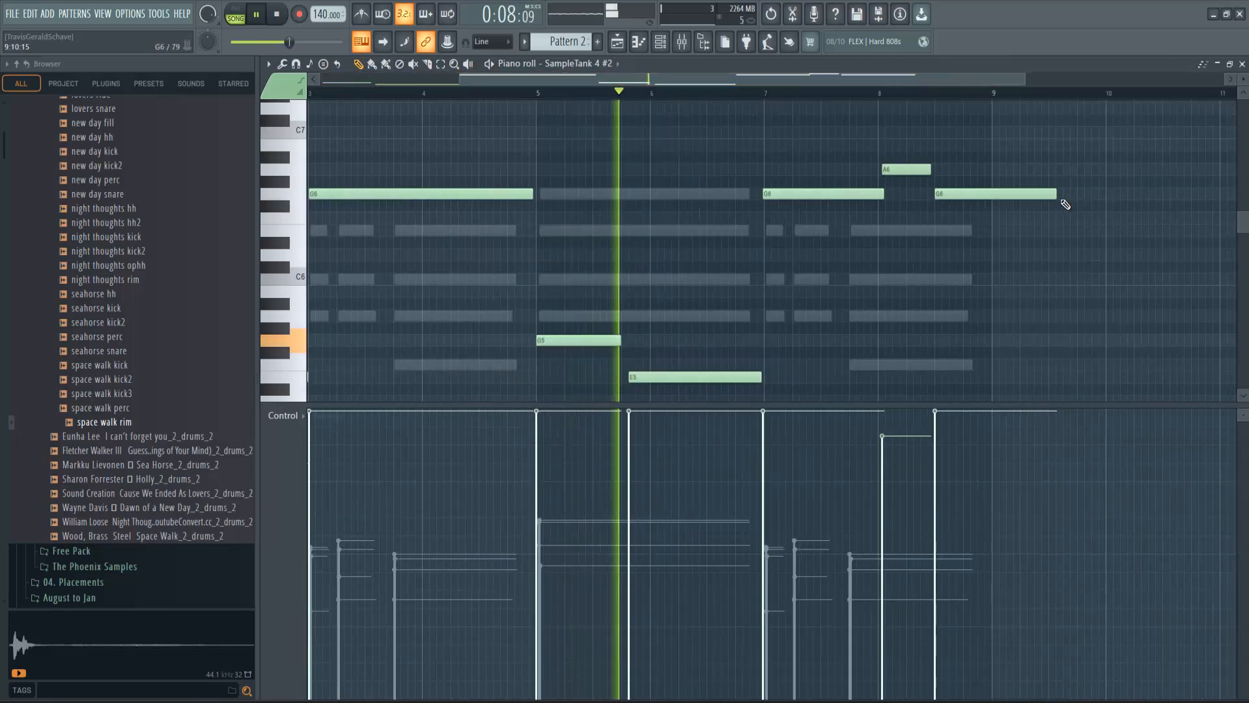
left_click_drag(1055, 193, 984, 193)
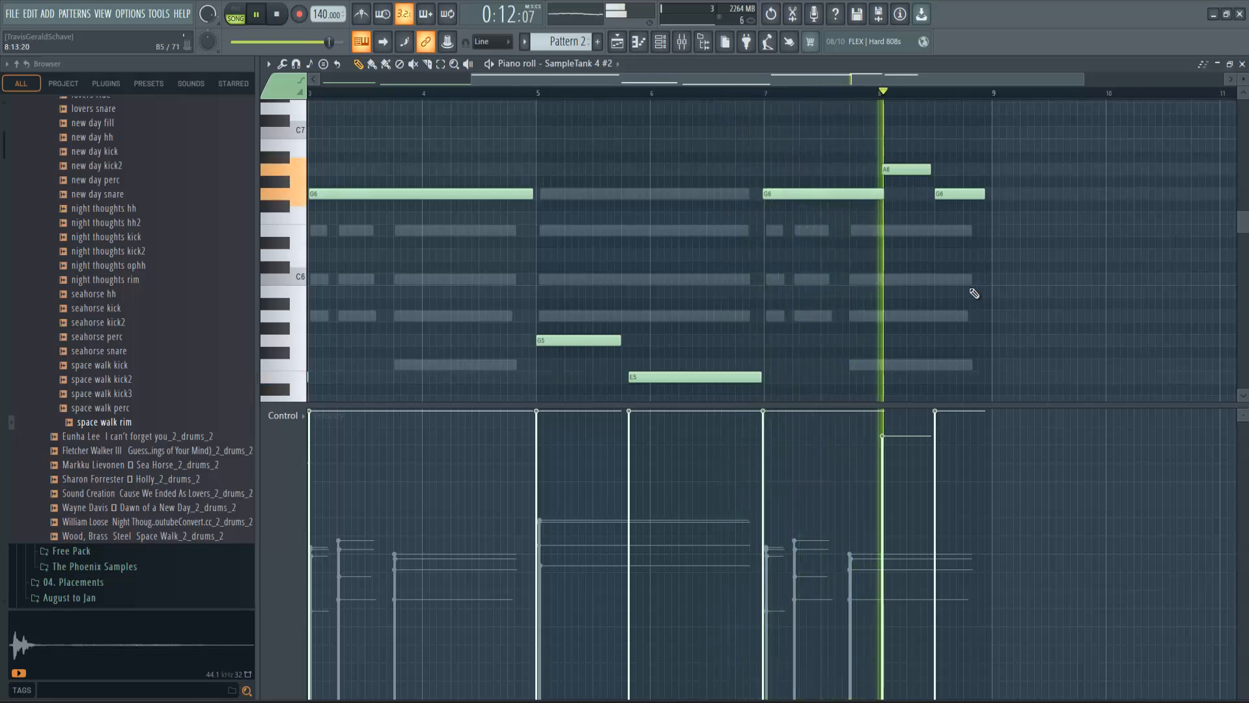
key("space")
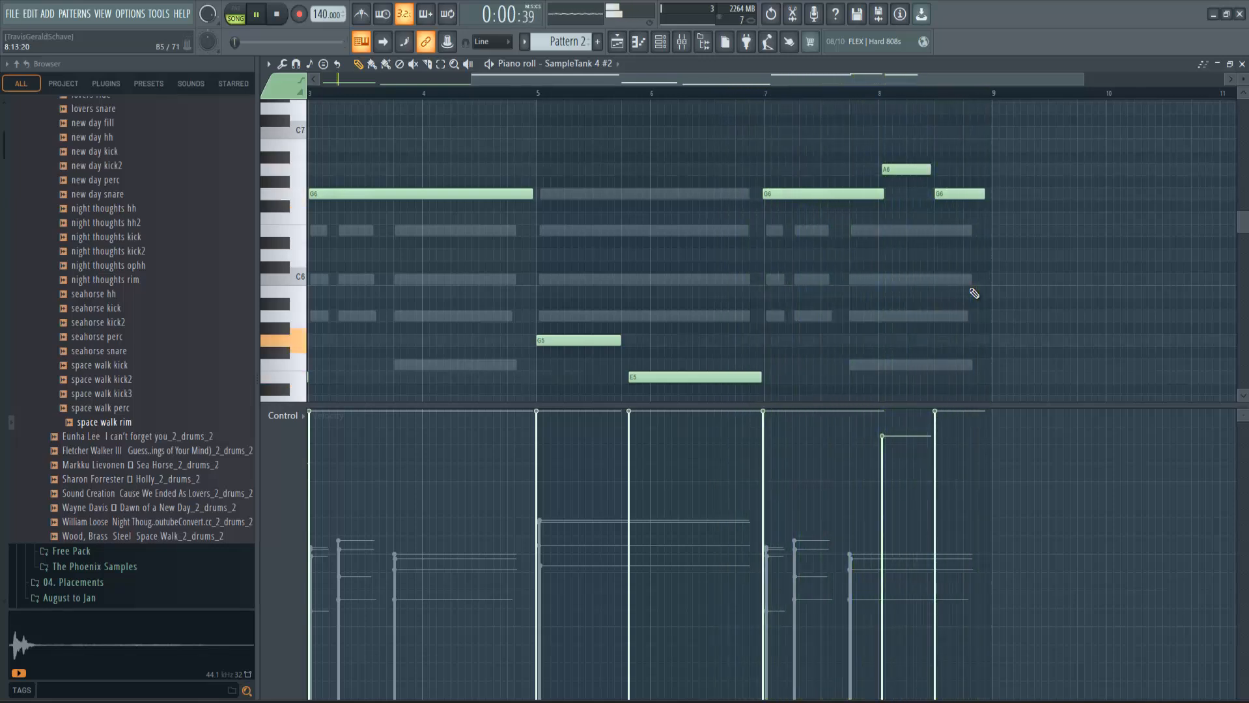
Clone the SampleTank 4 #2 channel and load Glockenspiel ST f from the Philharmonik 2 Chromatic category into the clone
left_click(667, 42)
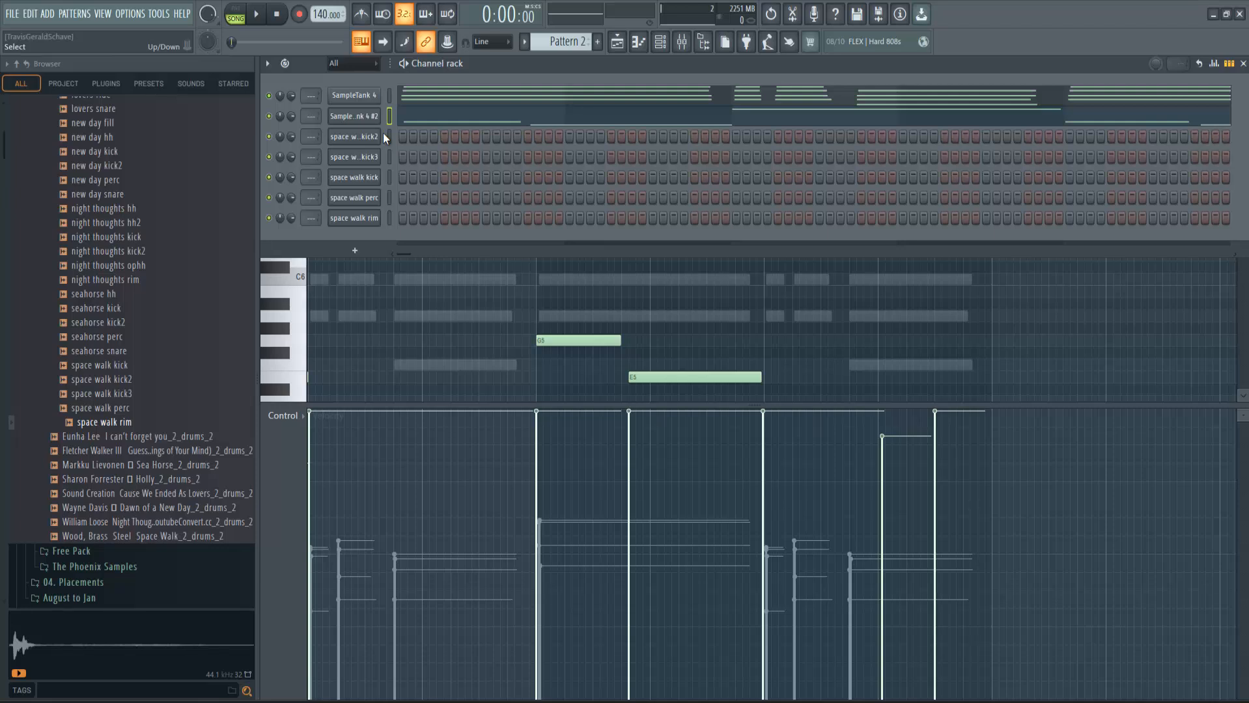
right_click(376, 110)
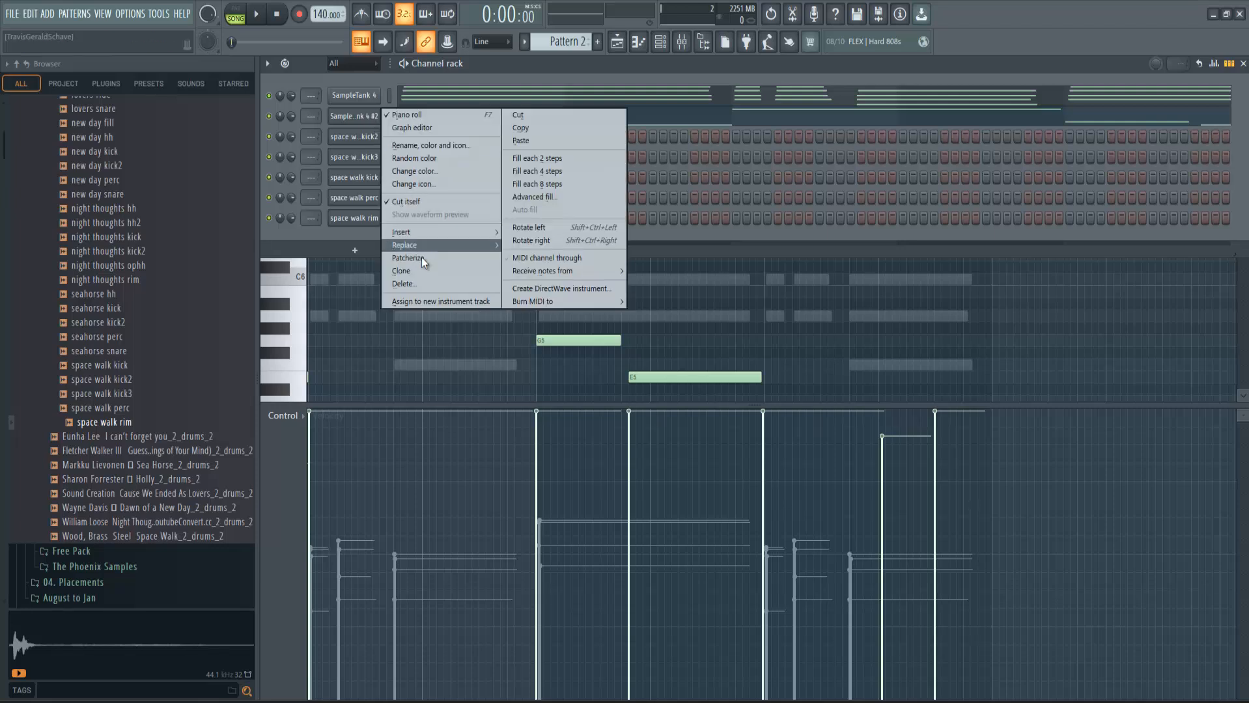
left_click(418, 275)
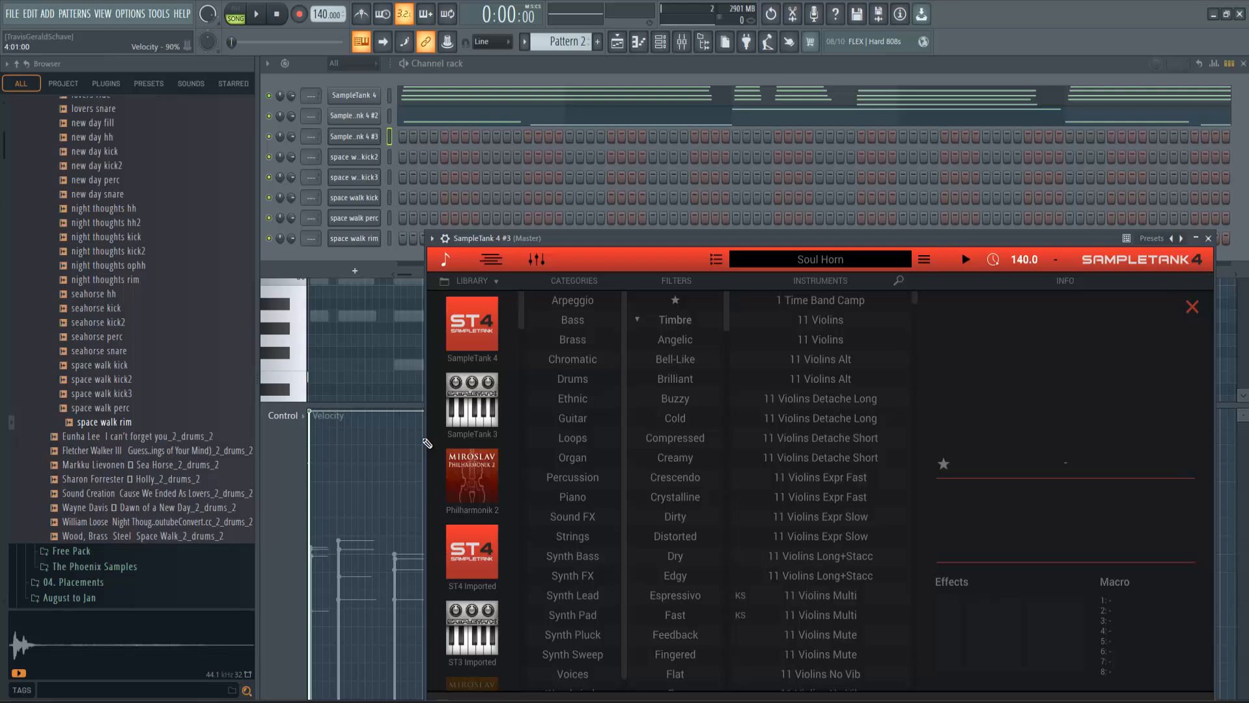
left_click(496, 463)
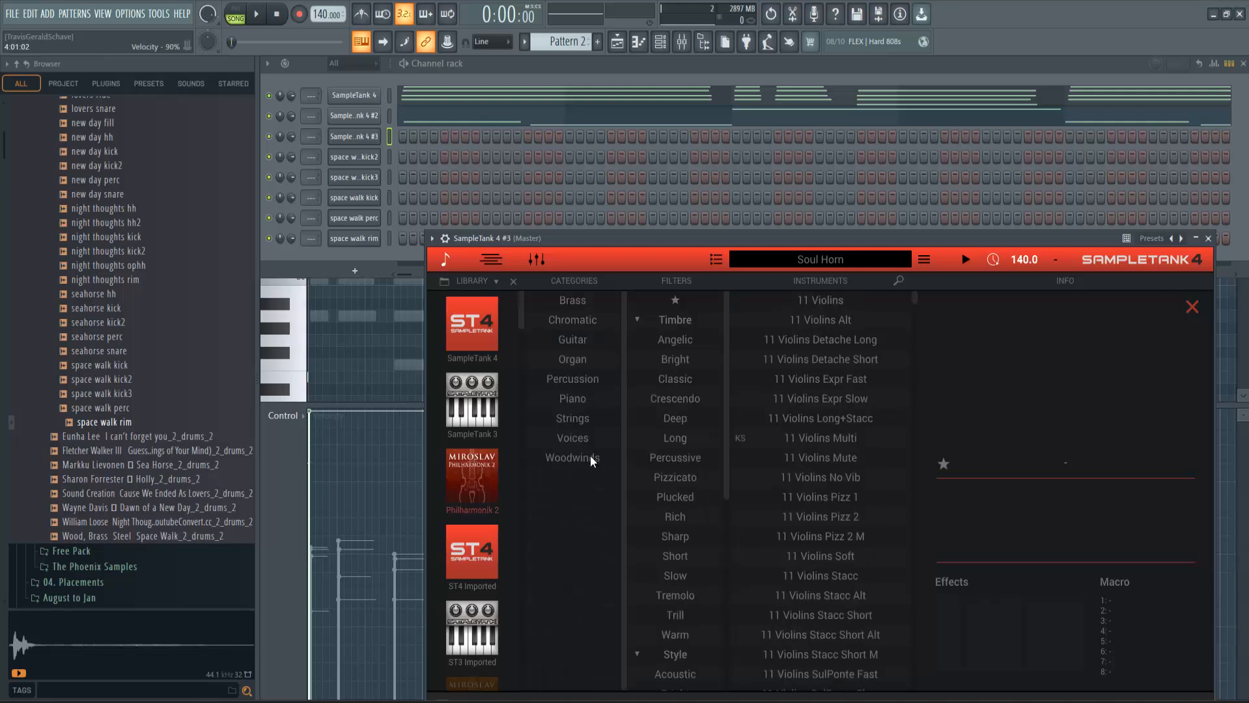
left_click(599, 322)
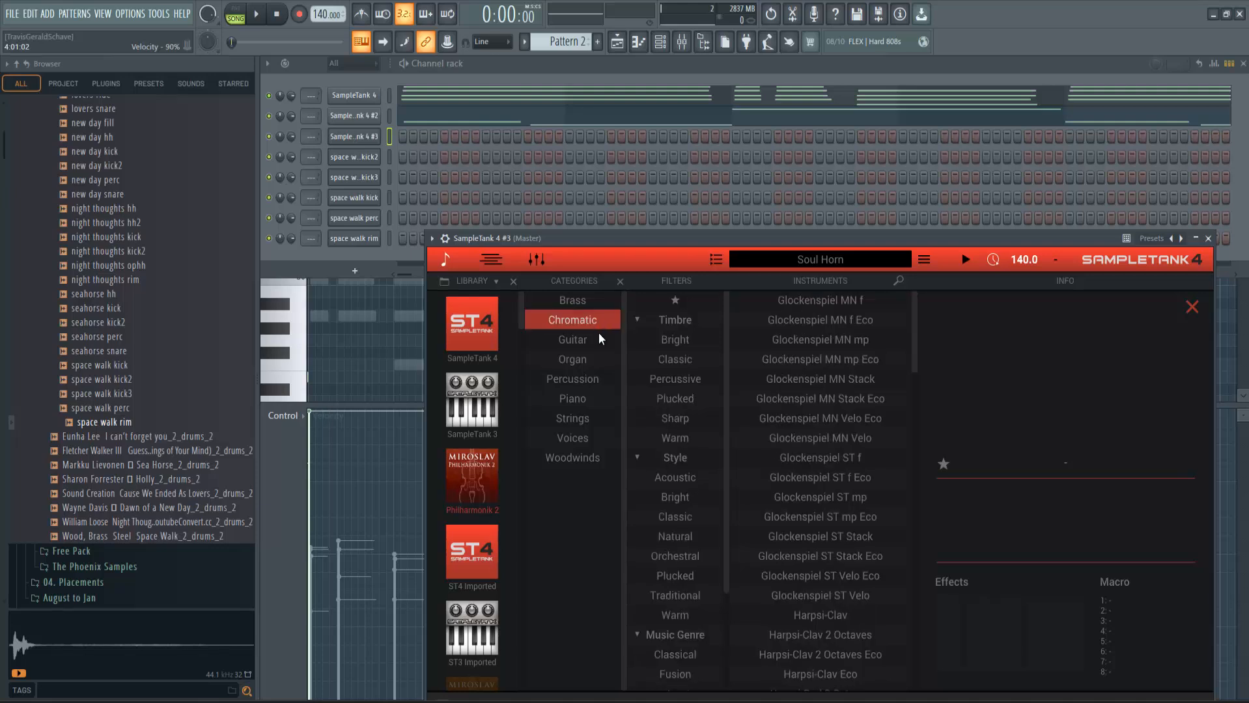
left_click(857, 458)
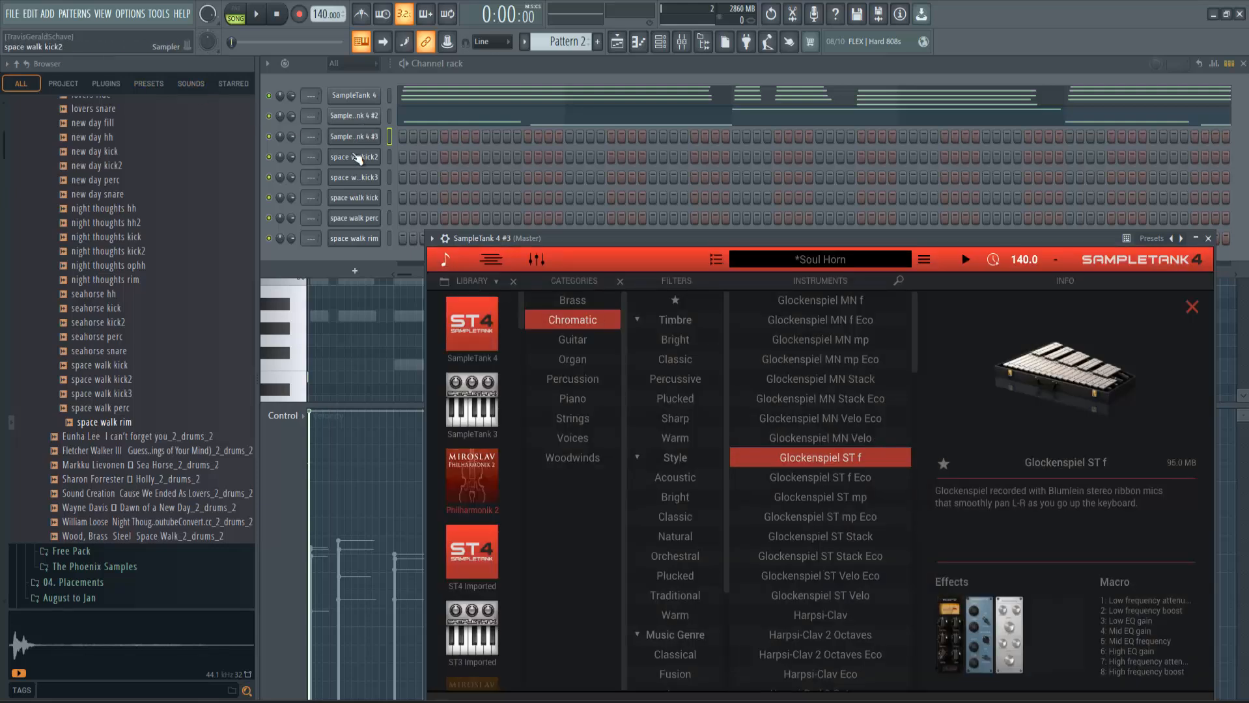
Place a very short C6 glockenspiel note at the start of bar 1 in the SampleTank 4 #3 piano roll and play it
right_click(376, 135)
left_click(403, 135)
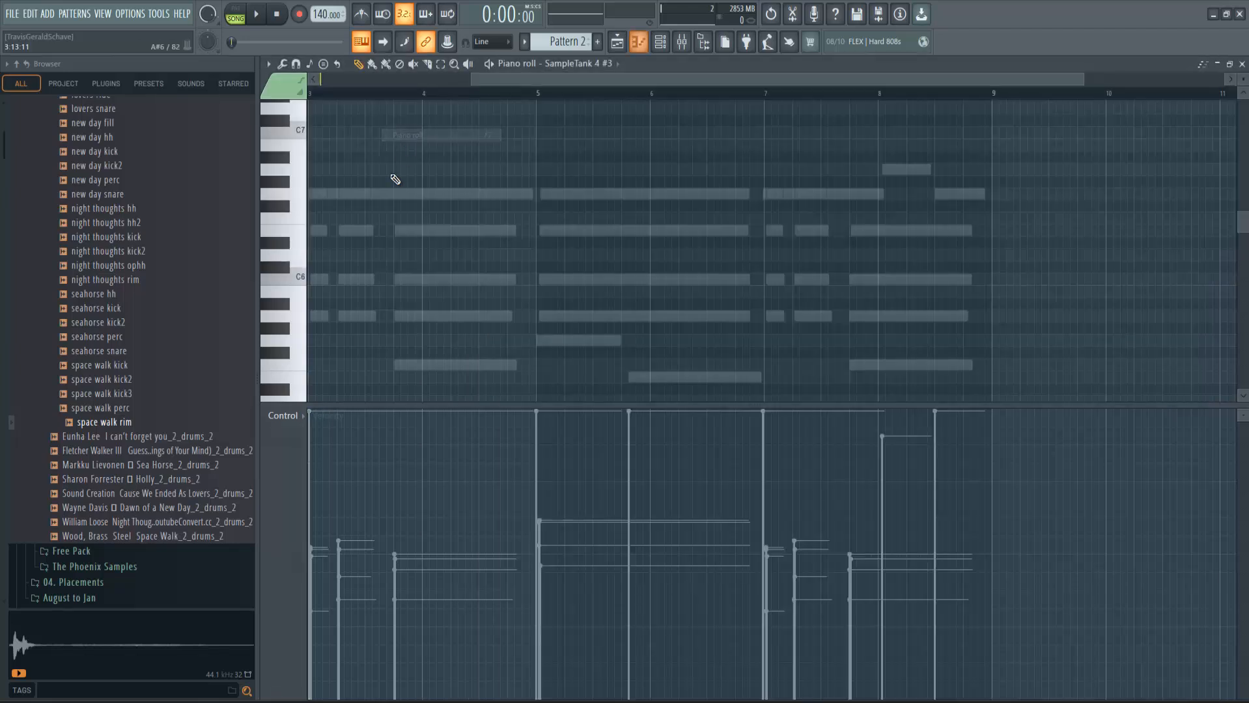
left_click(285, 280)
left_click_drag(257, 91, 133, 93)
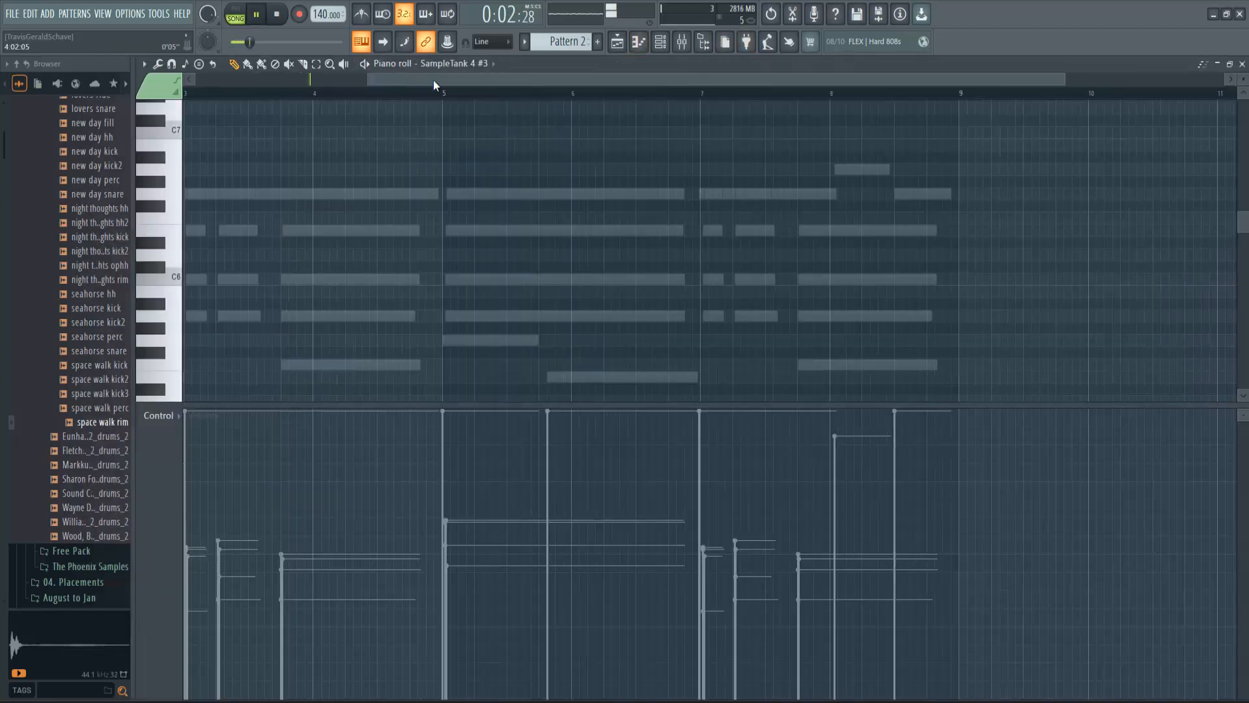
left_click_drag(433, 80, 261, 80)
left_click(215, 278)
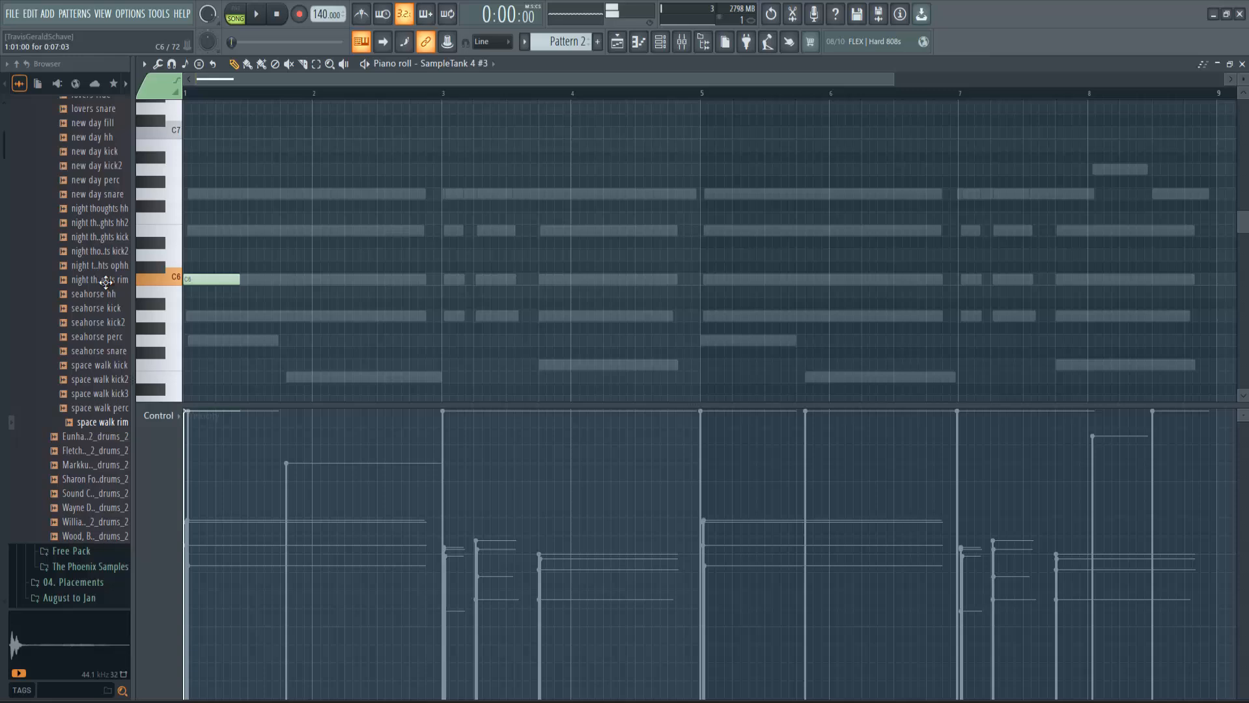
right_click(236, 279)
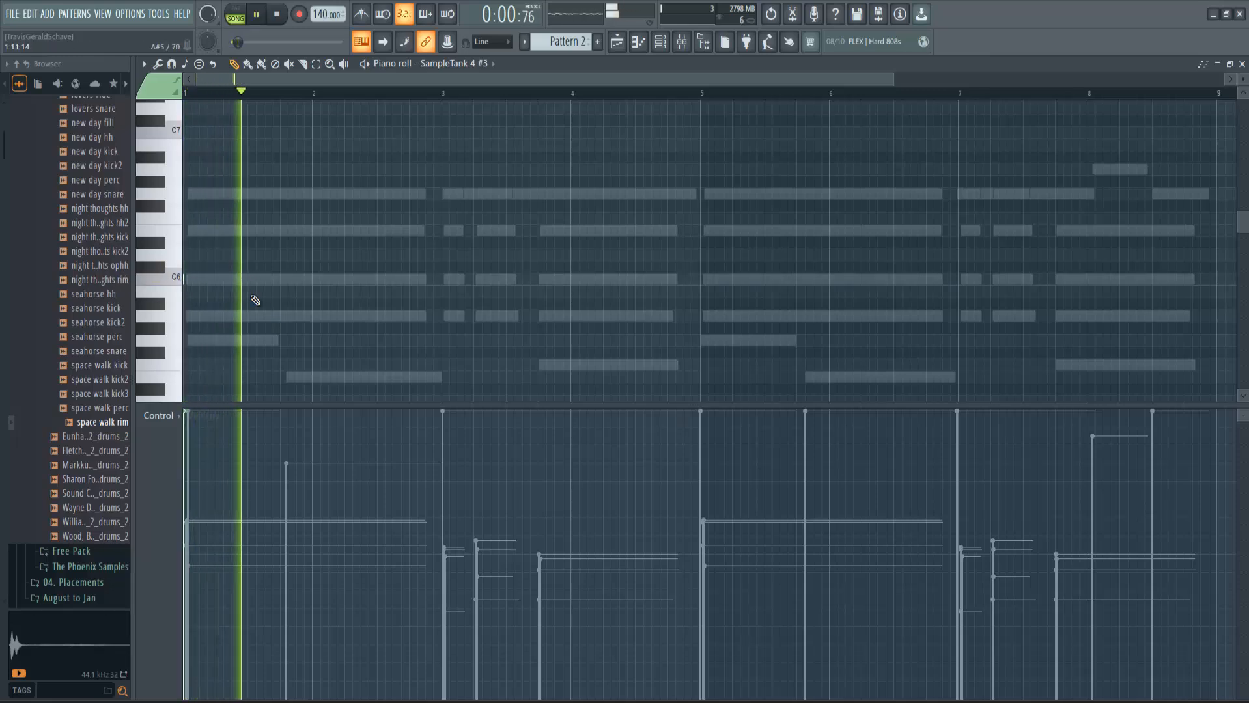
key("space")
left_click_drag(185, 279, 198, 279)
key("space")
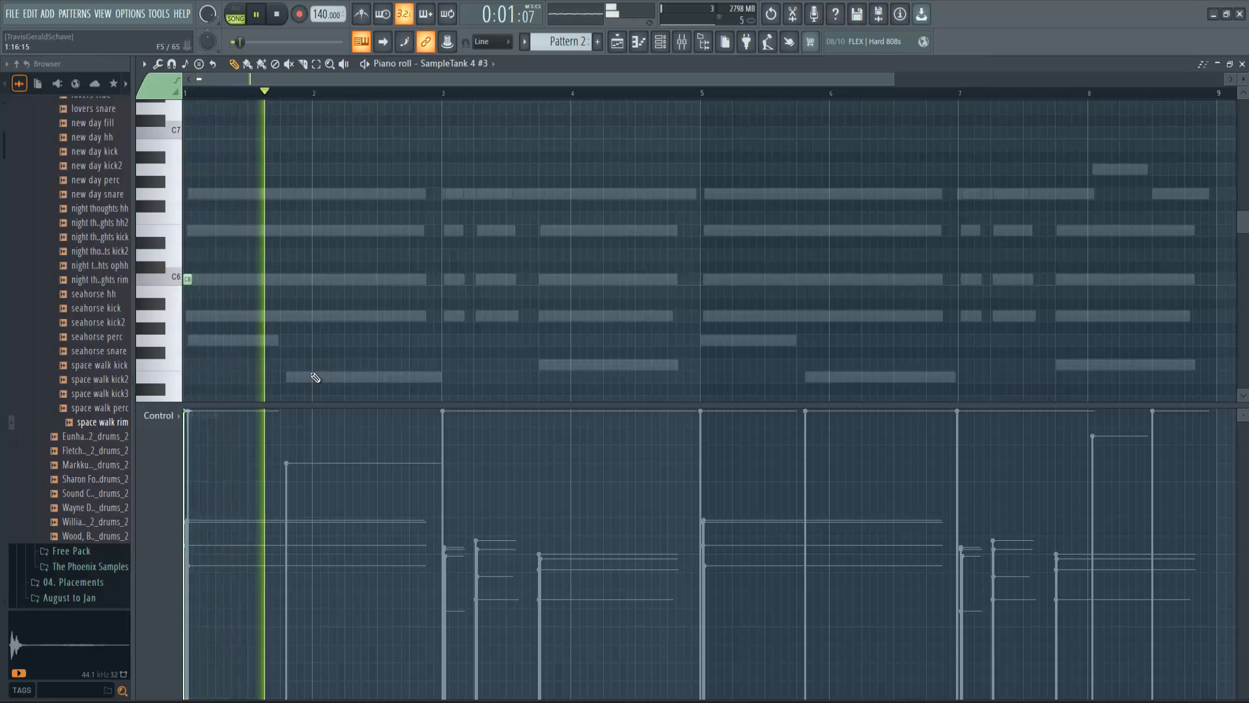
Add short E6 glockenspiel notes at the starts of bars 2 and 3 and at step 5 of bar 3
left_click(315, 230)
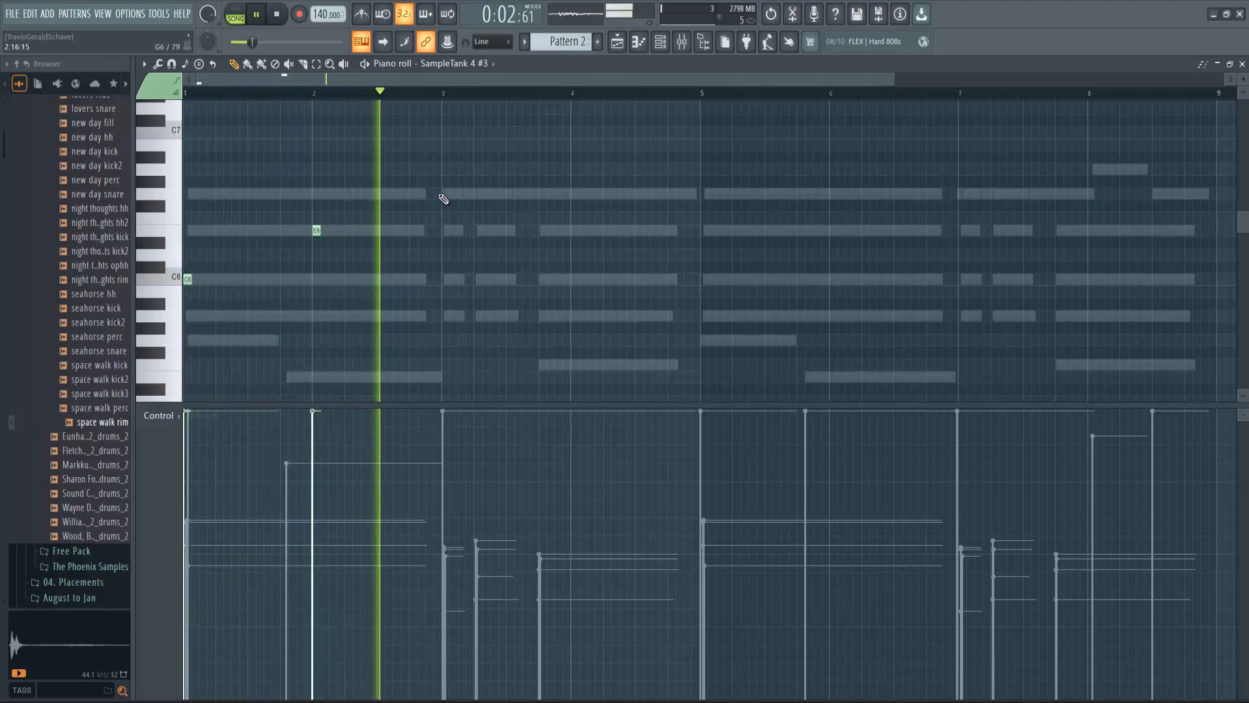
left_click(445, 230)
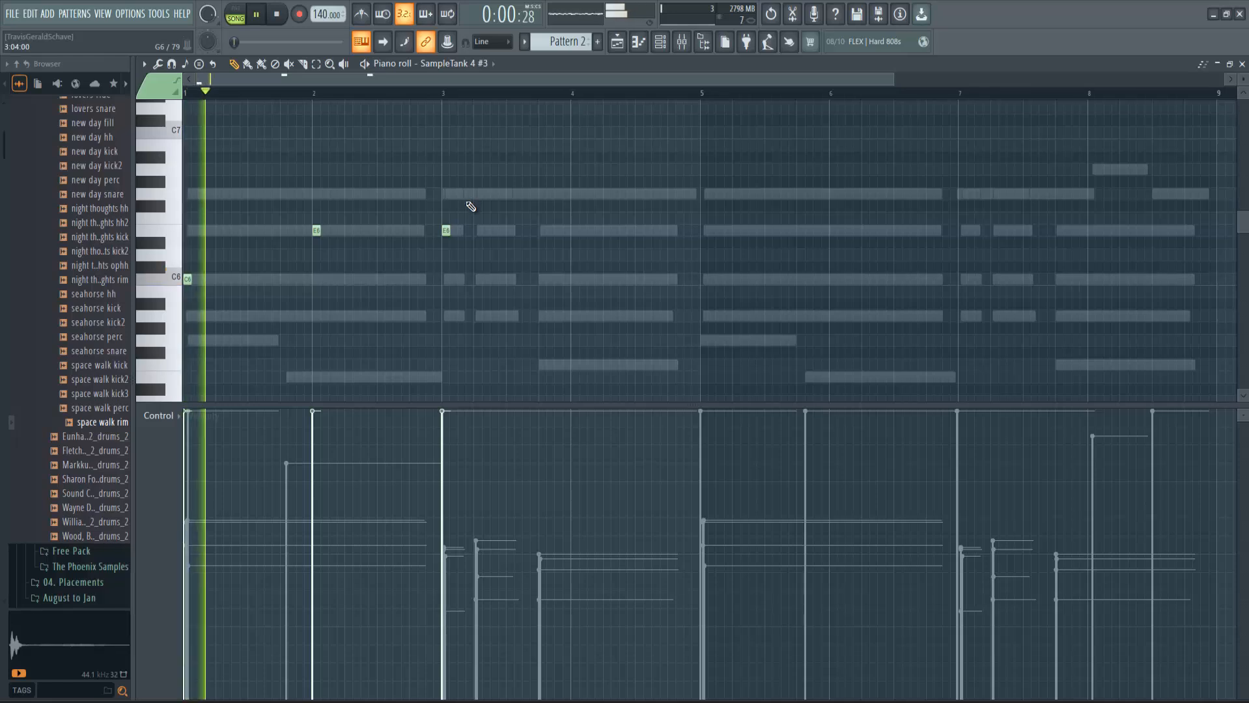
left_click(463, 230)
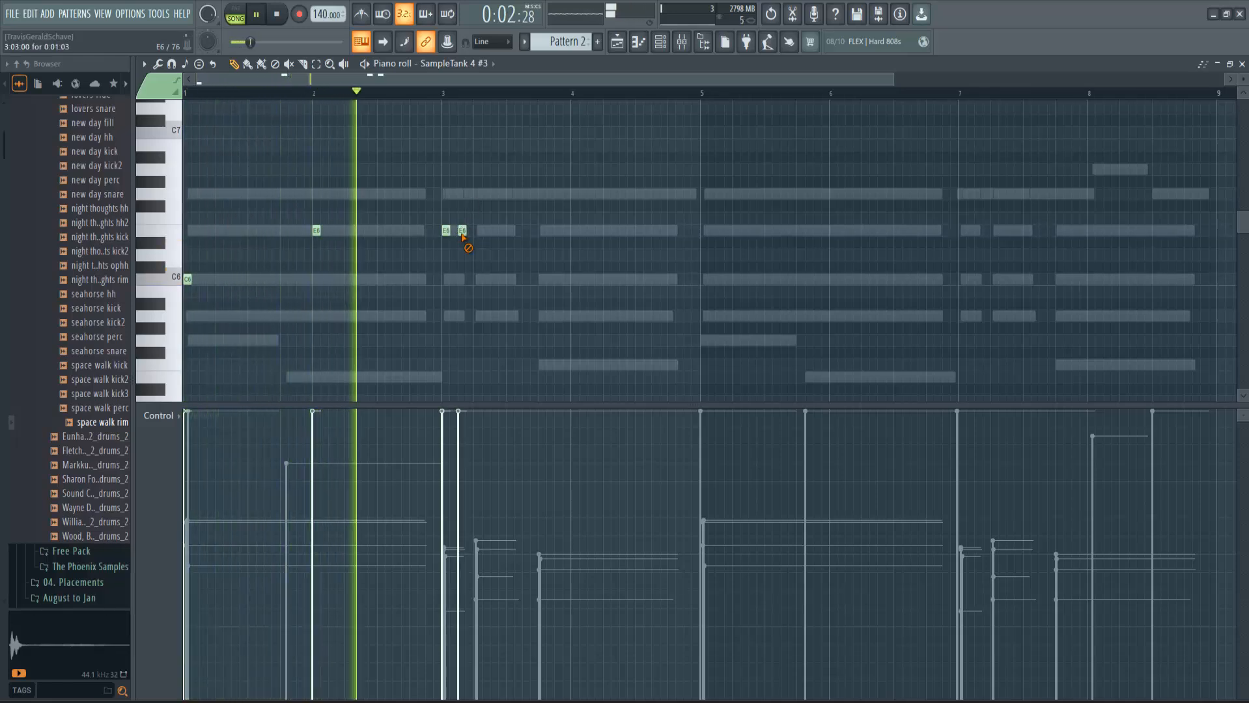
left_click_drag(461, 233, 478, 235)
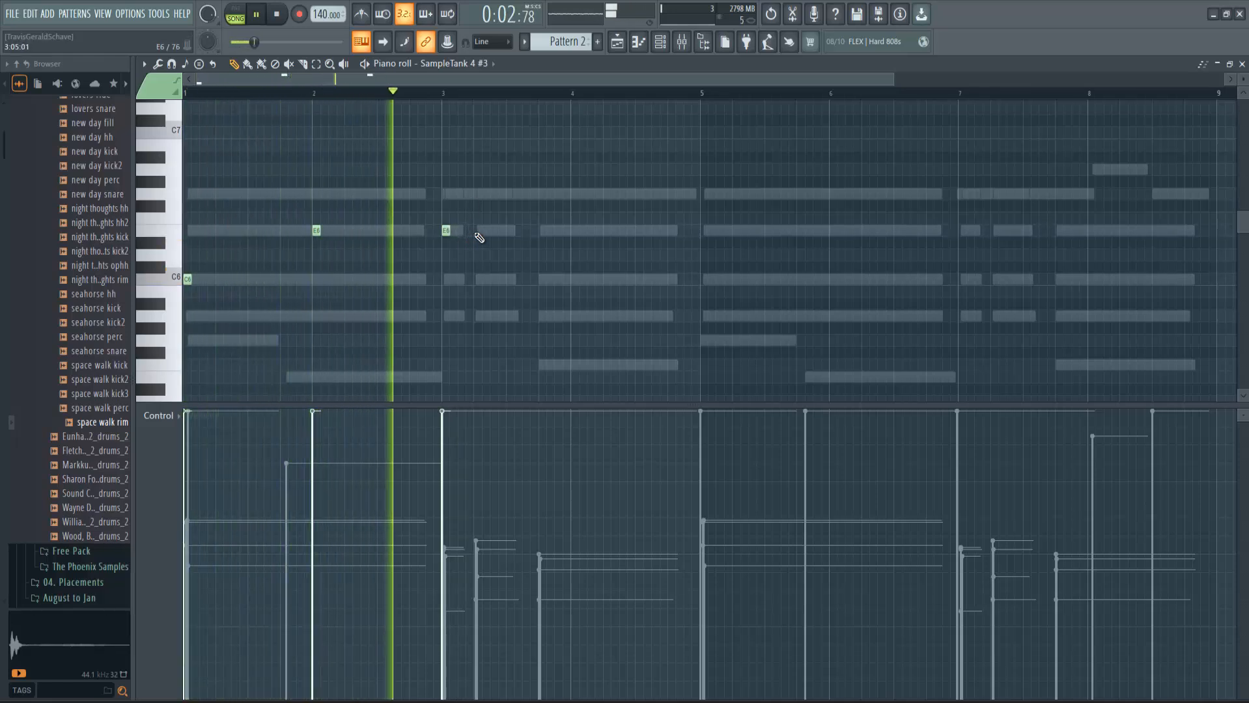
Add a short G6 at step 13 of bar 3, followed by short G6, E6 and C6 notes in bar 4
left_click(543, 195)
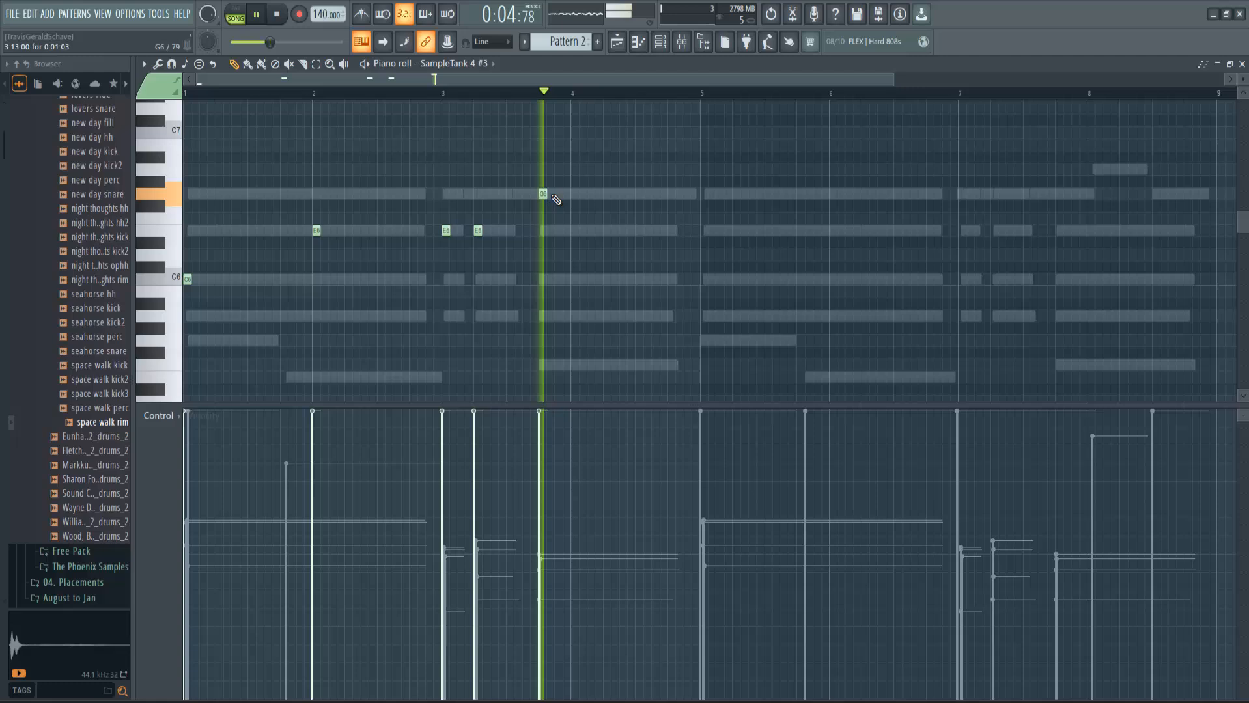
left_click(590, 194)
left_click(607, 232)
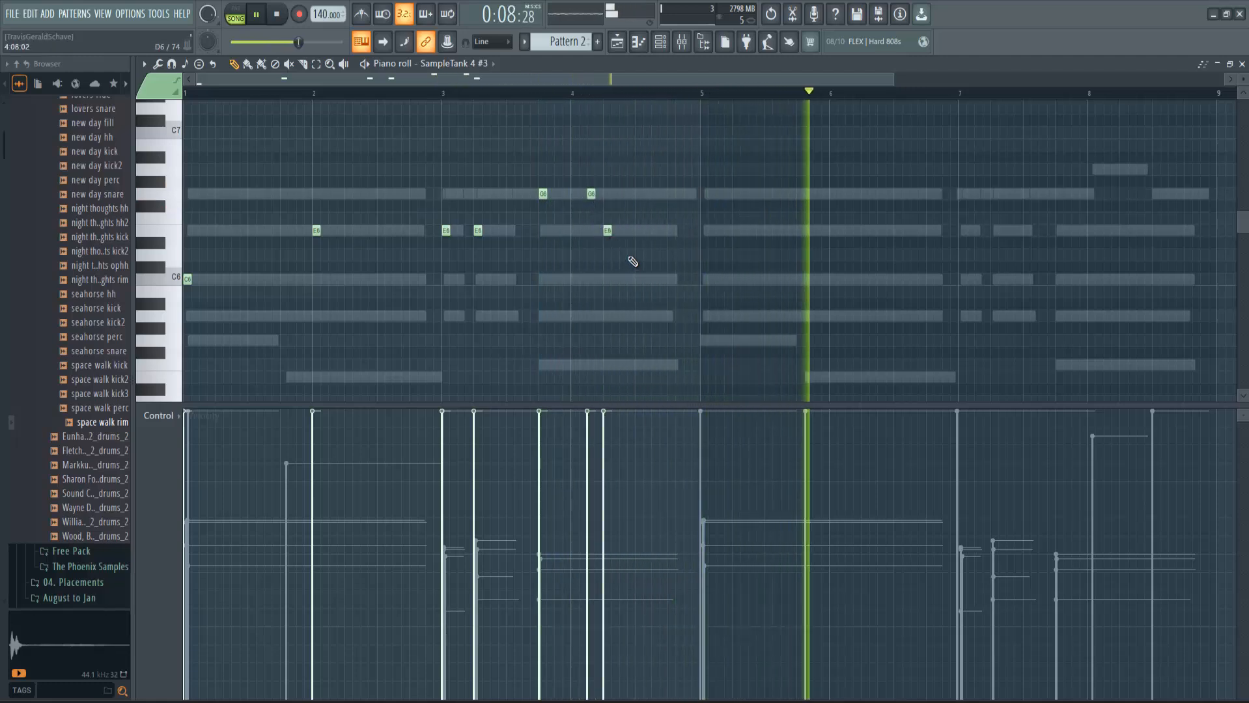
left_click(622, 281)
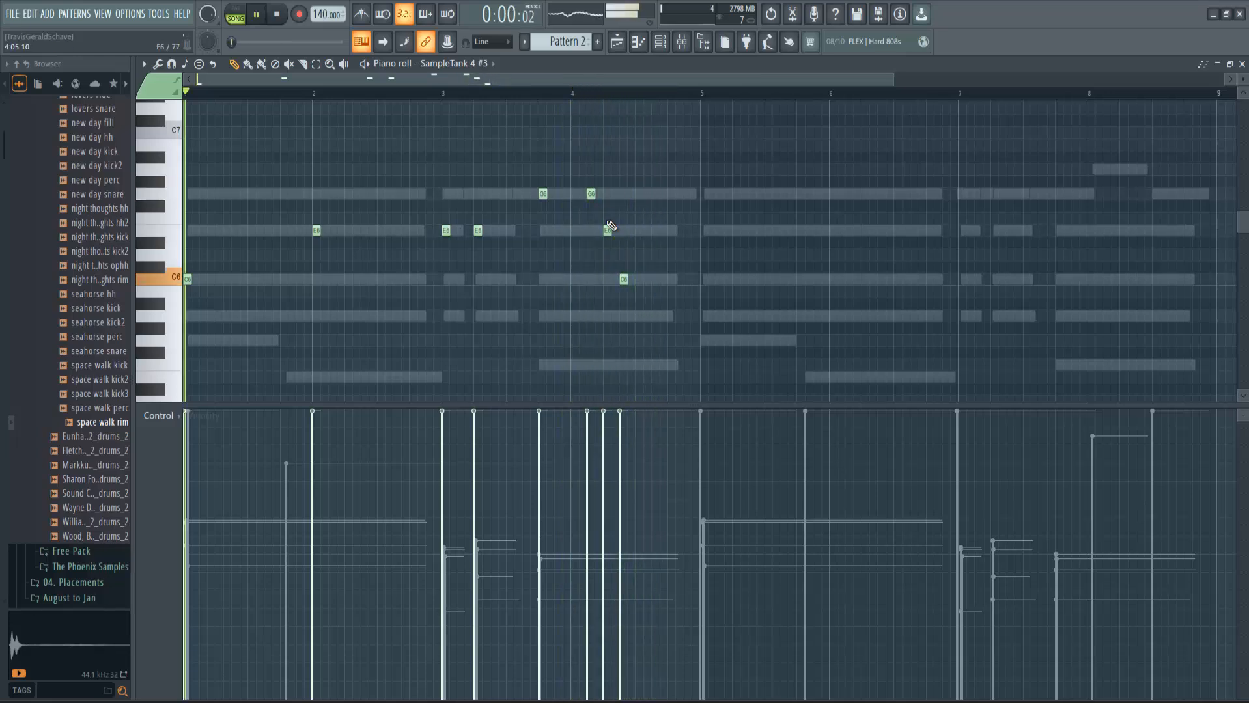
Rework bar 4's ending by raising the E6 to C7, deleting the C6, and adding short B6 and G6 notes, and play it
left_click_drag(610, 226, 606, 134)
right_click(624, 279)
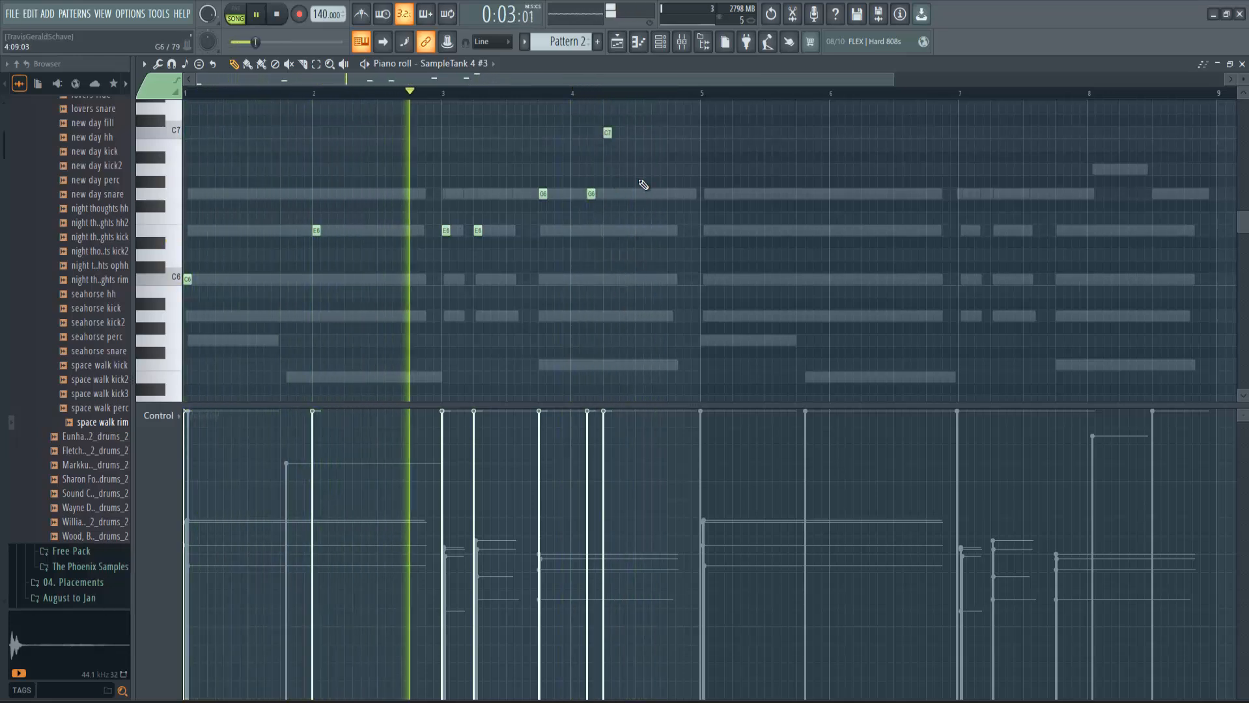
key("space")
left_click(640, 145)
left_click(672, 192)
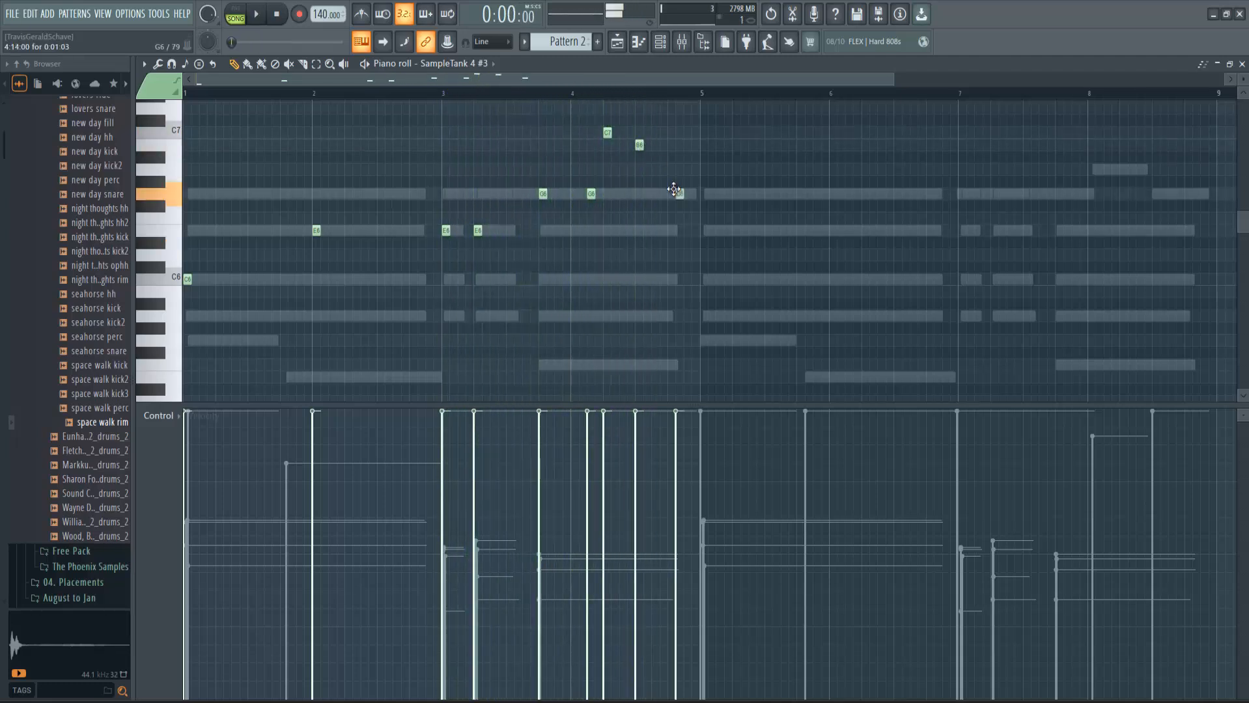
key("space")
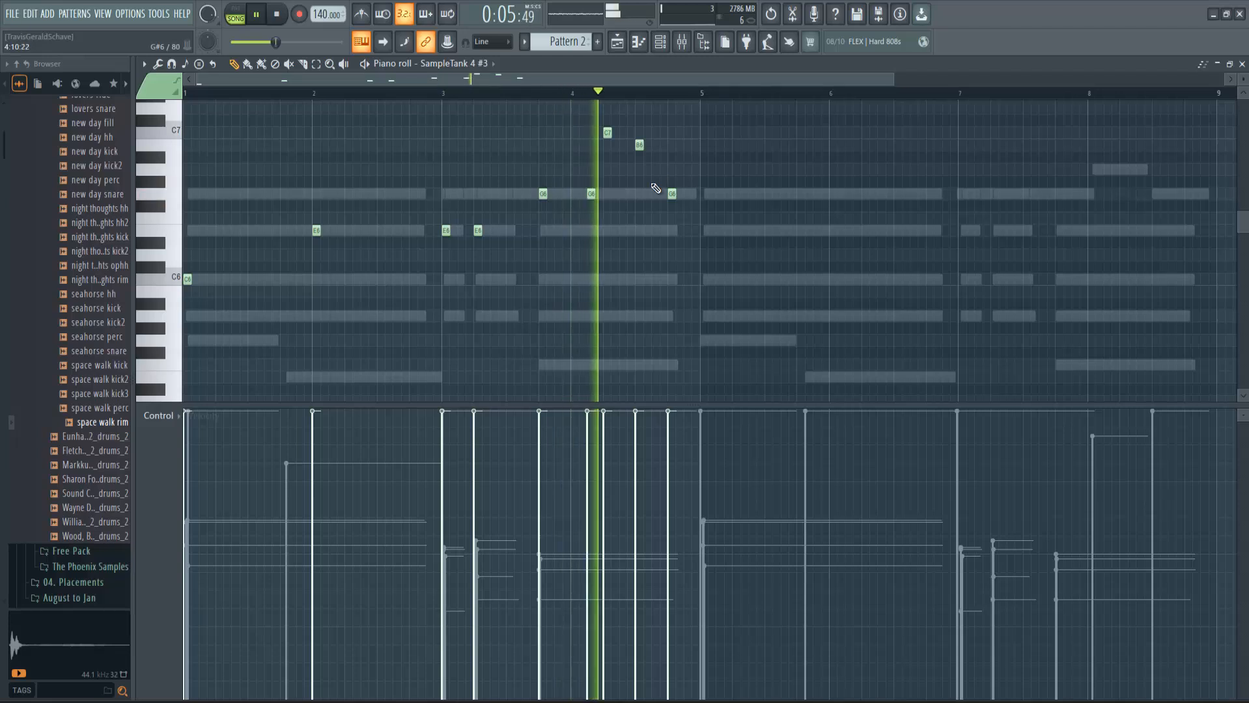
Duplicate the four-bar glockenspiel phrase in SampleTank 4 #3 so the copy starts at bar 5, and play the pattern
key("space")
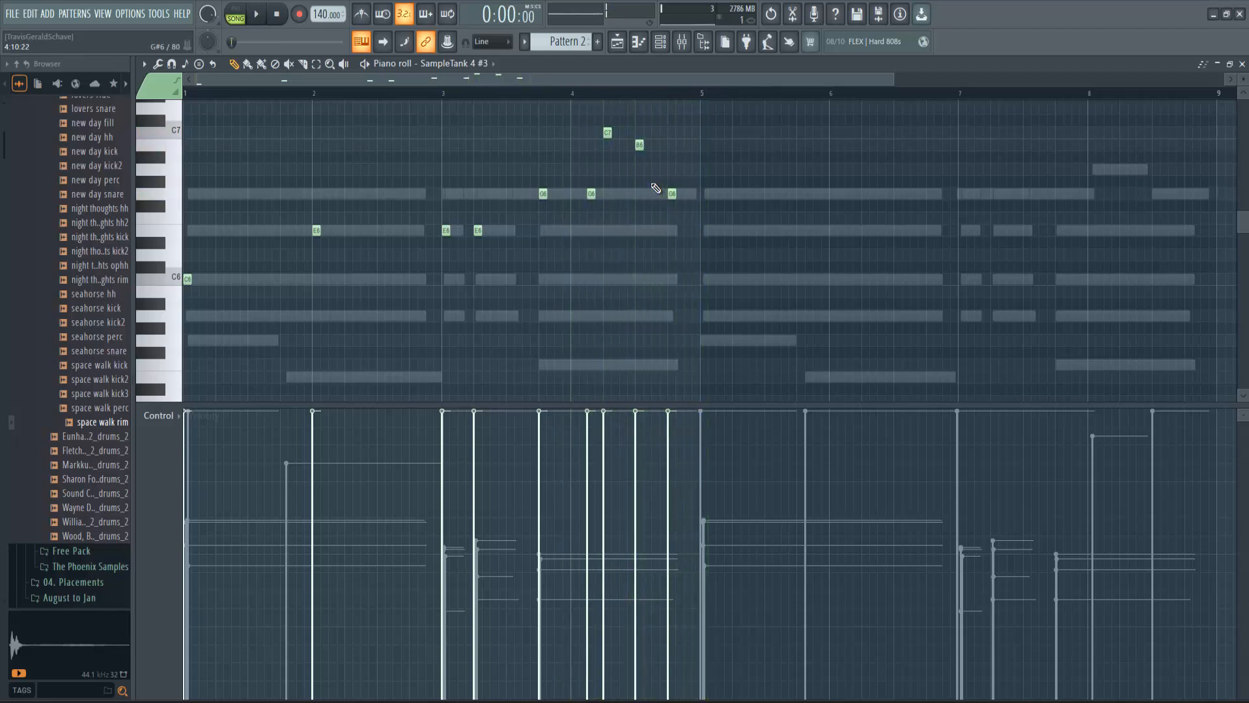
key("ctrl+a")
key("shift+Right")
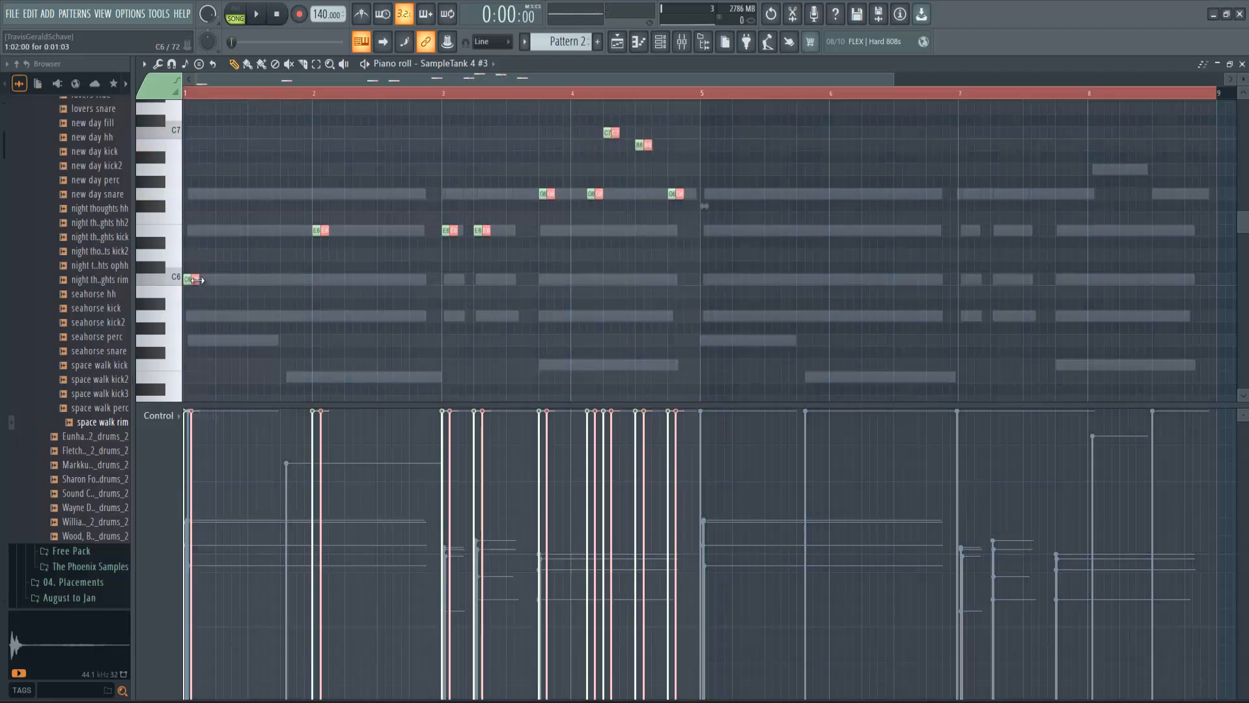
left_click_drag(194, 279, 704, 282)
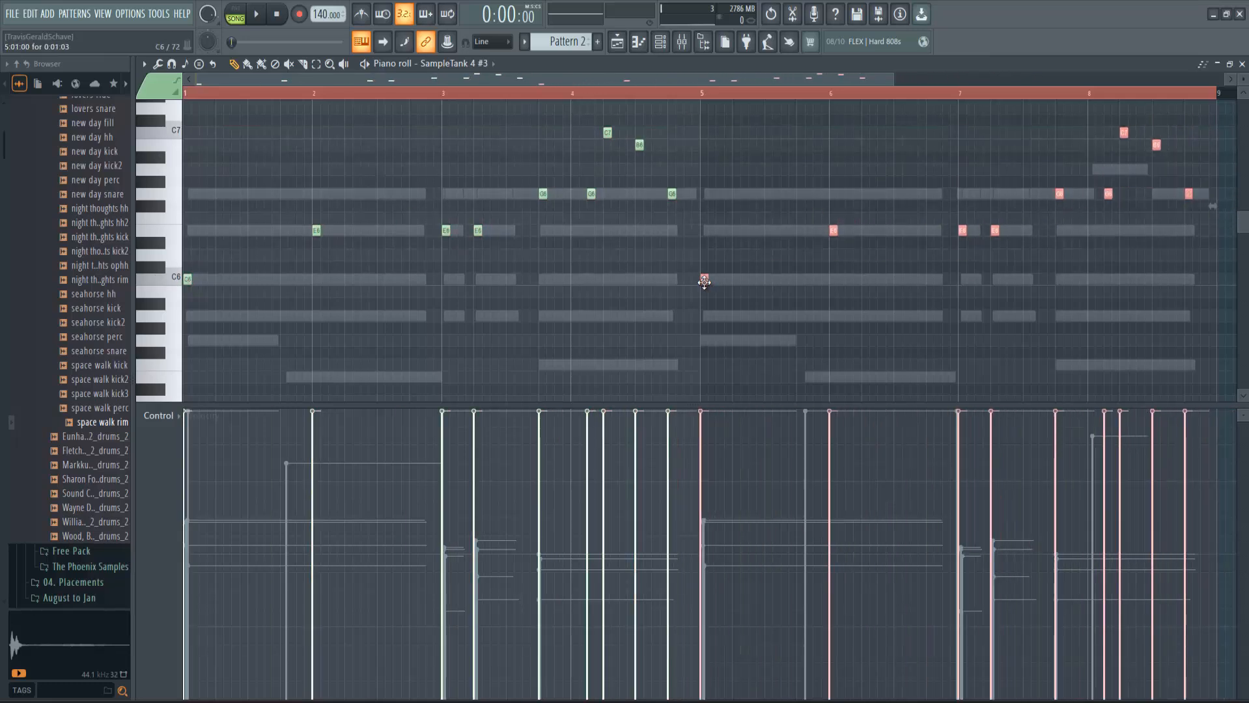
key("space")
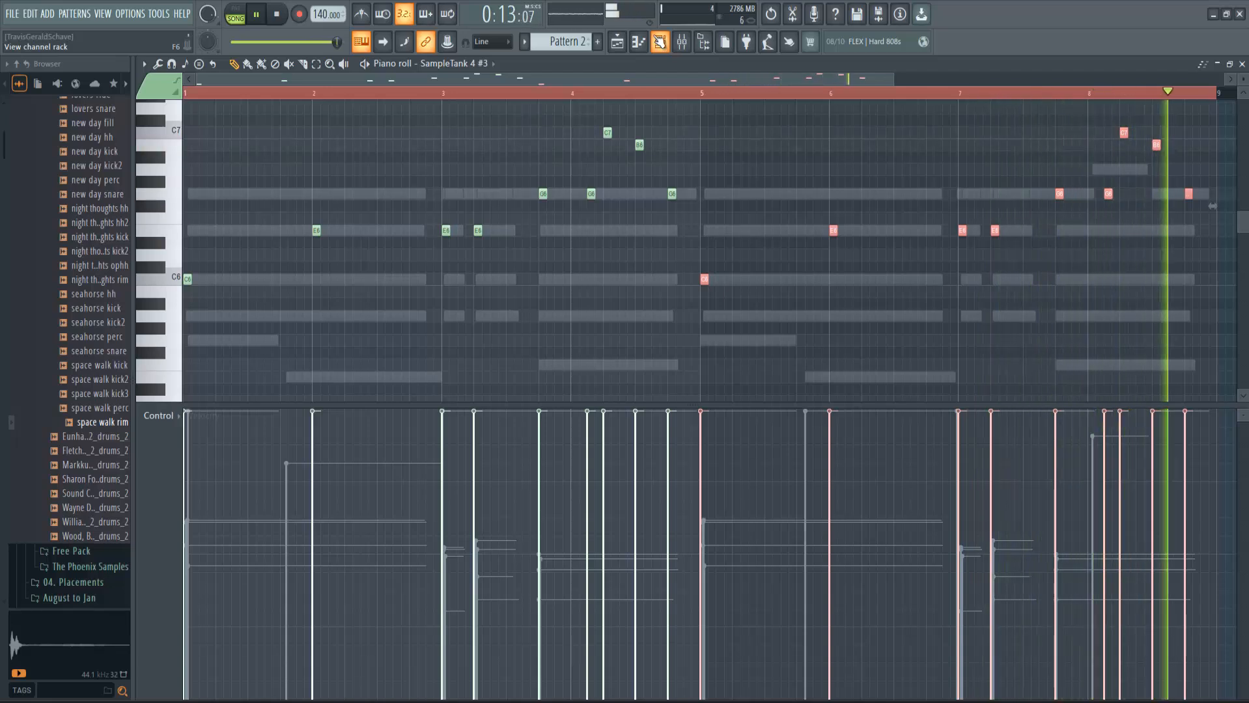
key("space")
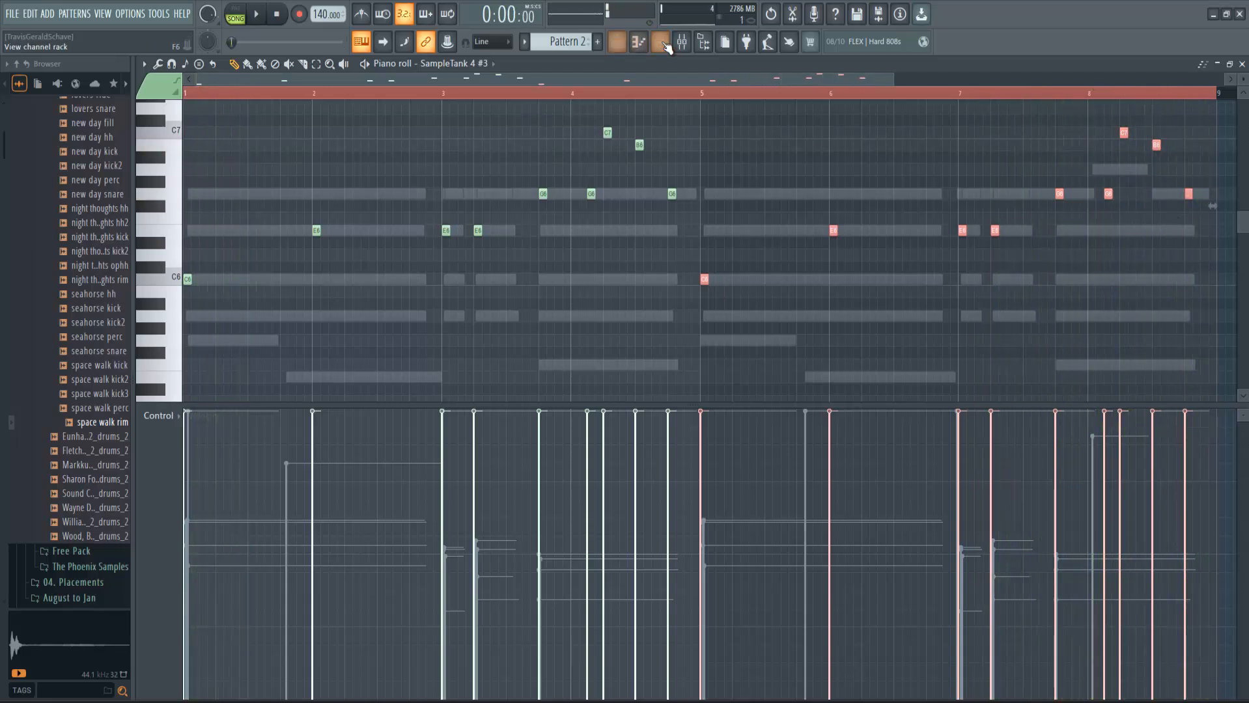
Clone the SampleTank 4 #3 channel in the channel rack
left_click(665, 46)
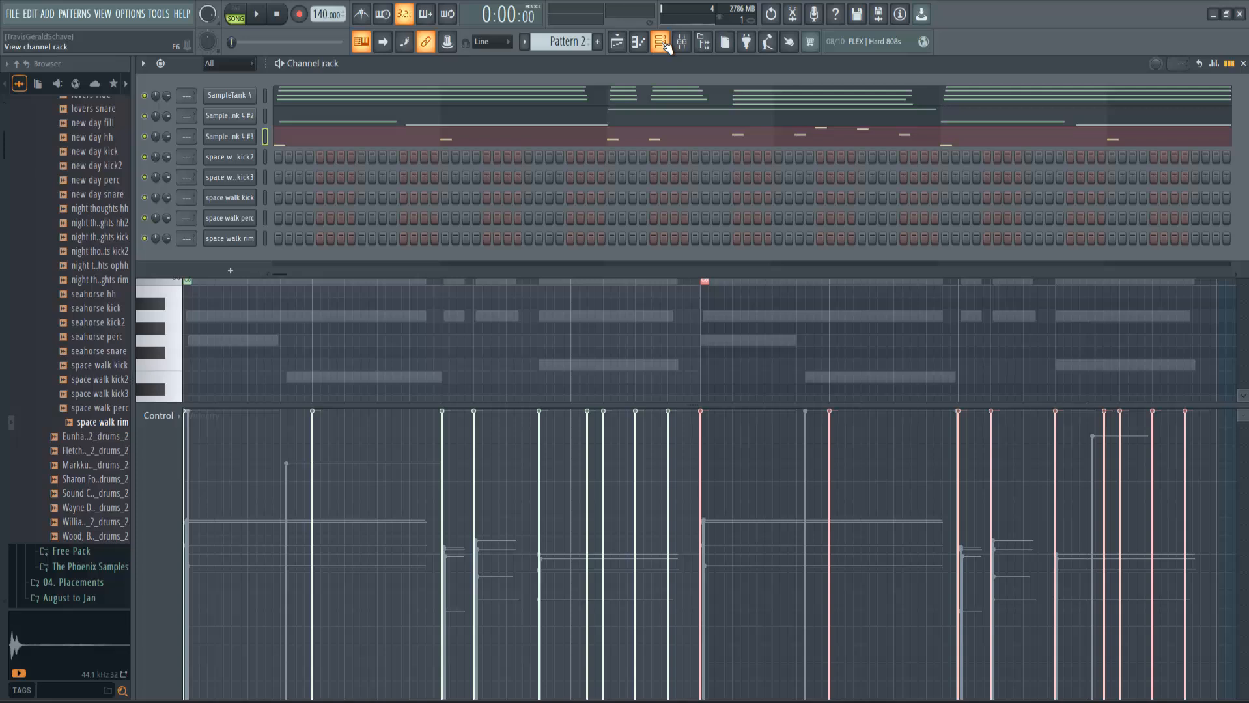
right_click(249, 136)
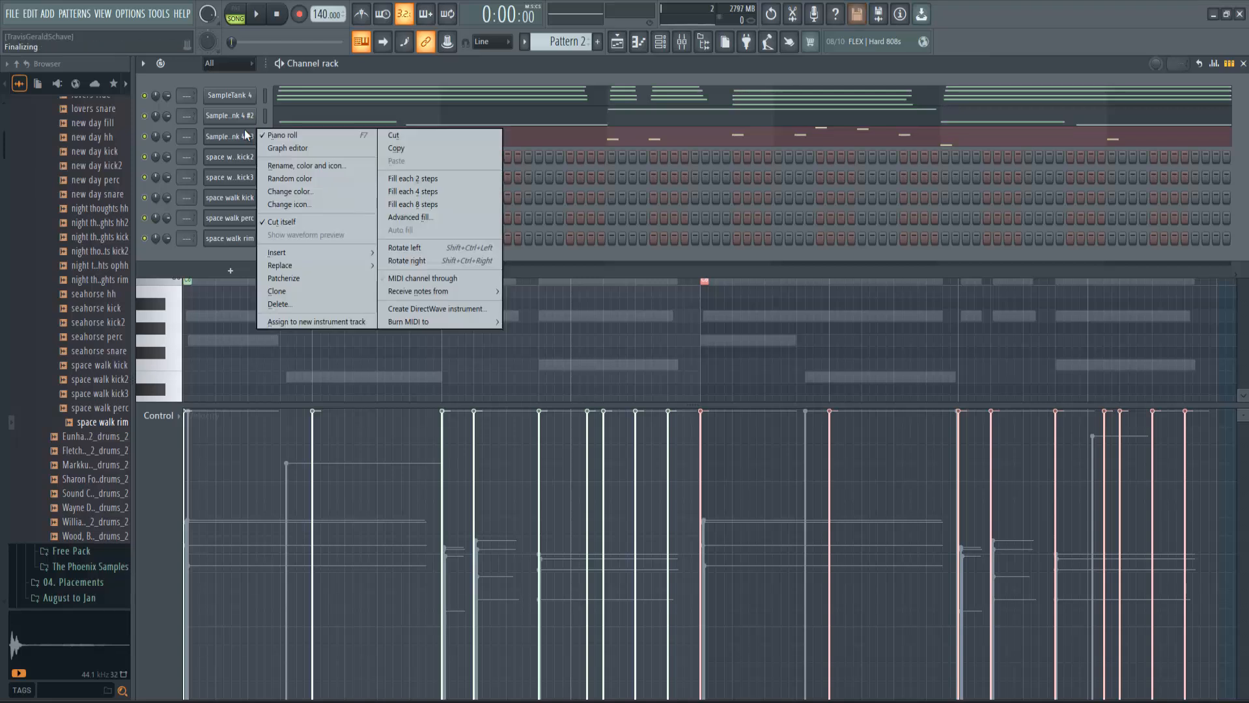
left_click(343, 286)
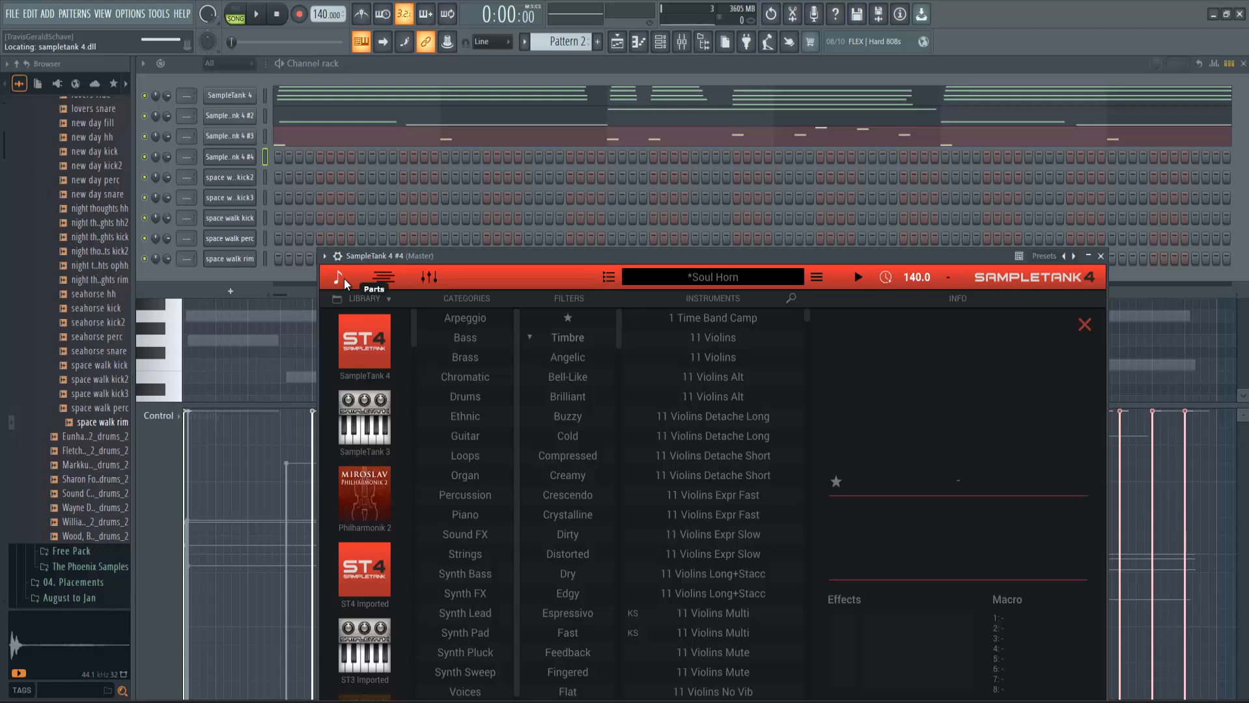
Load the Philharmonik 2 strings instrument 5 Cellos Sul Pont Tremolo mf in SampleTank 4 #4
left_click(386, 511)
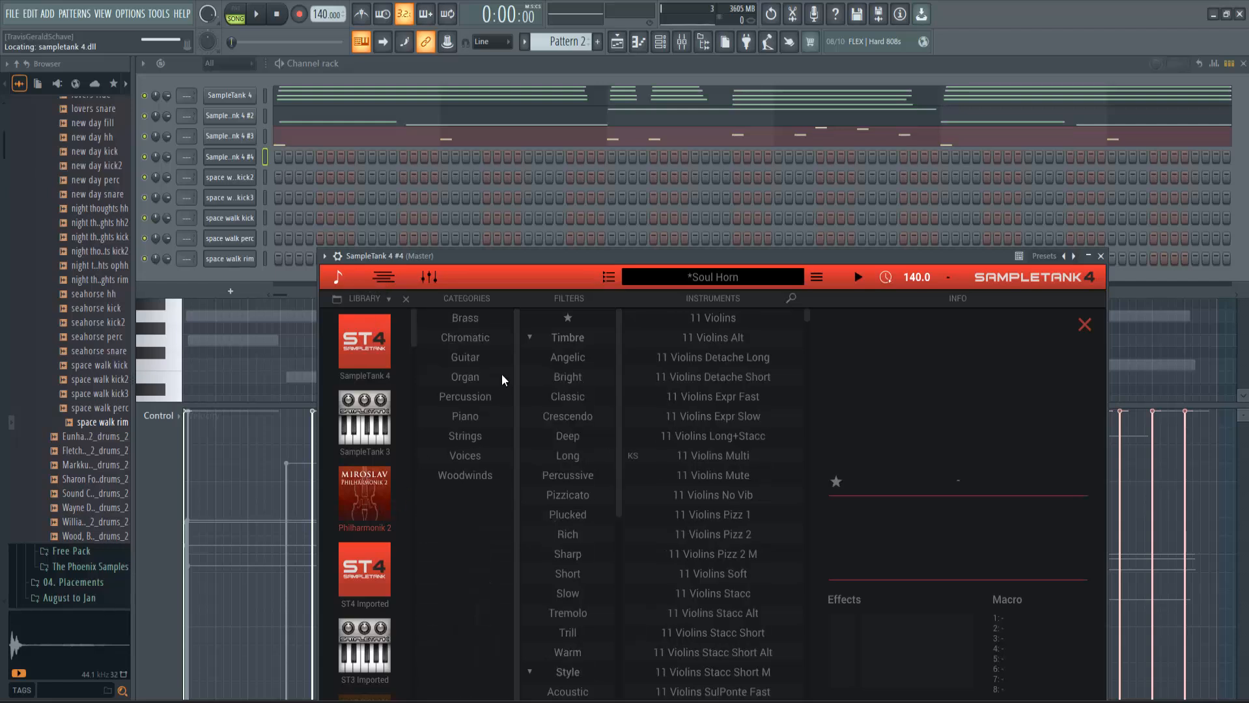
left_click(465, 436)
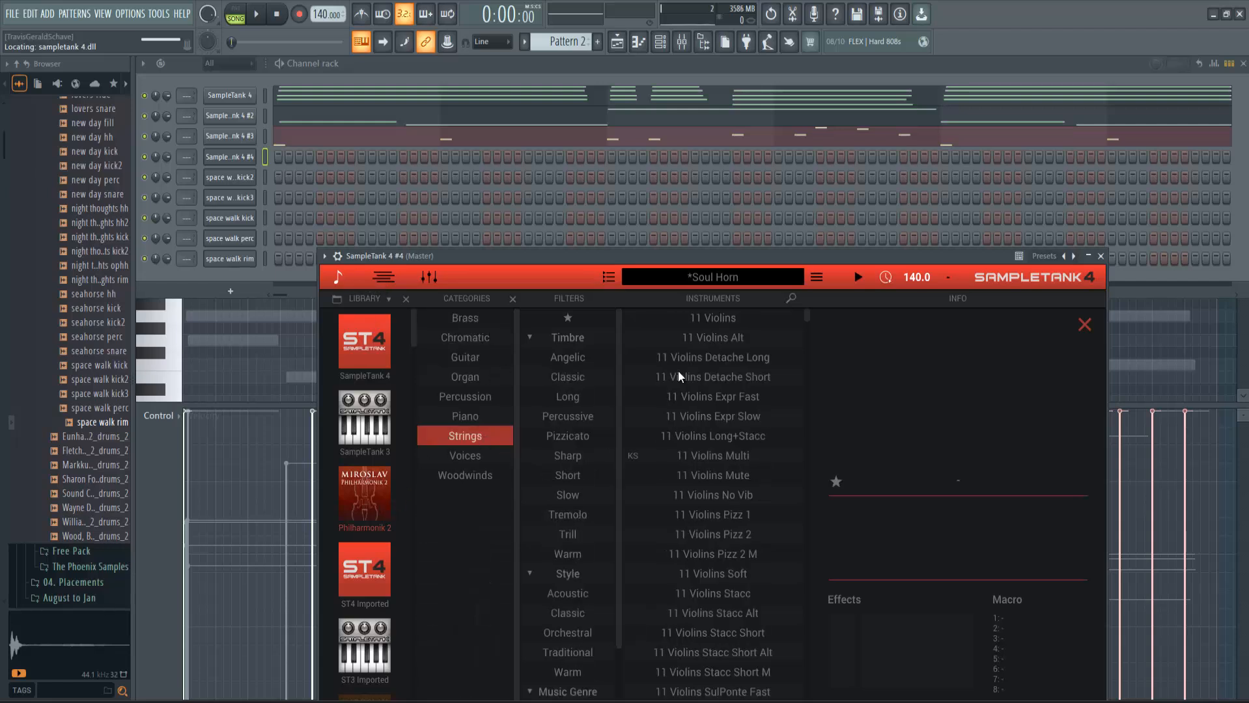
left_click_drag(810, 317, 814, 456)
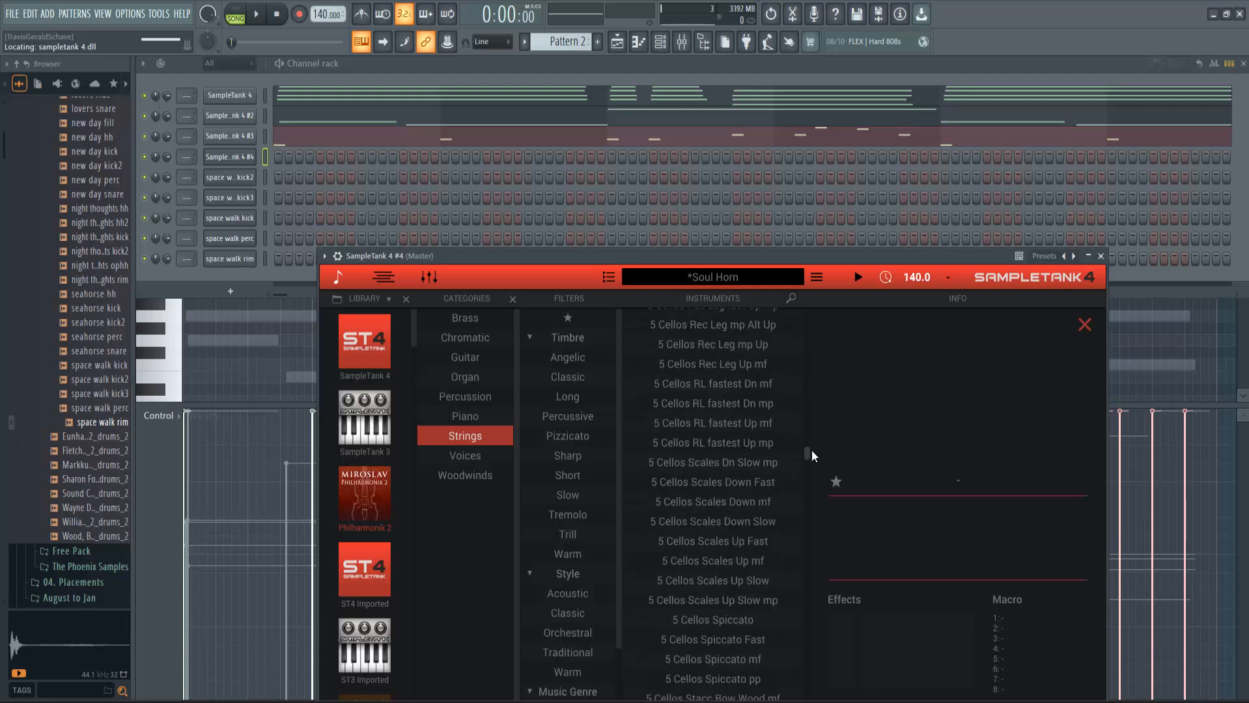
scroll(765, 444, "down", 5)
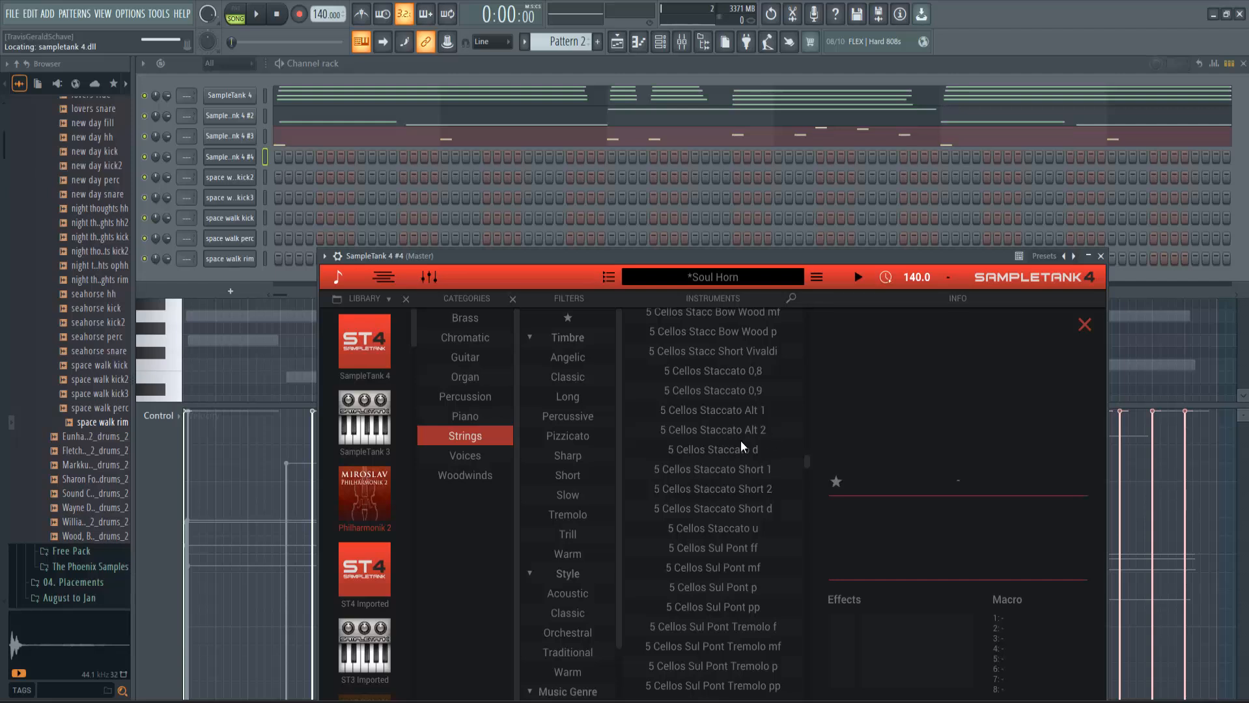
scroll(743, 446, "down", 3)
left_click(741, 584)
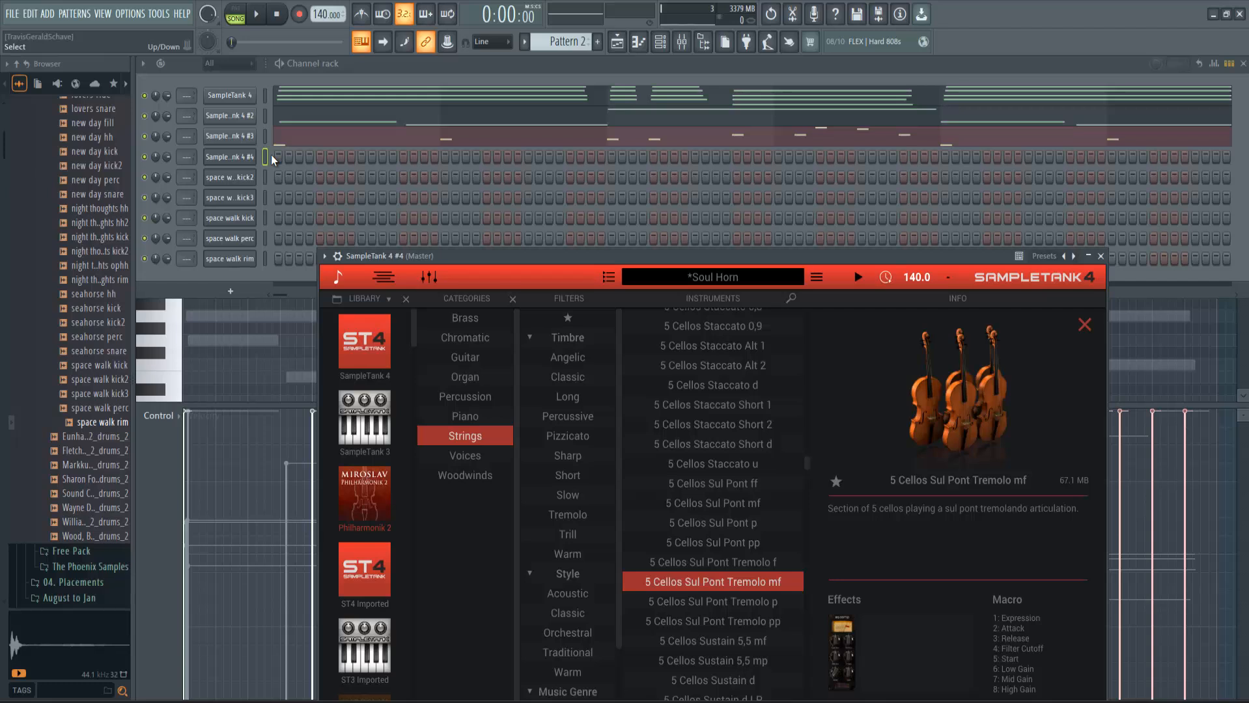
Rehearse over the pattern, then record alternating two-bar G5 and C6 cello notes into SampleTank 4 #4 as notes and automation
key("space")
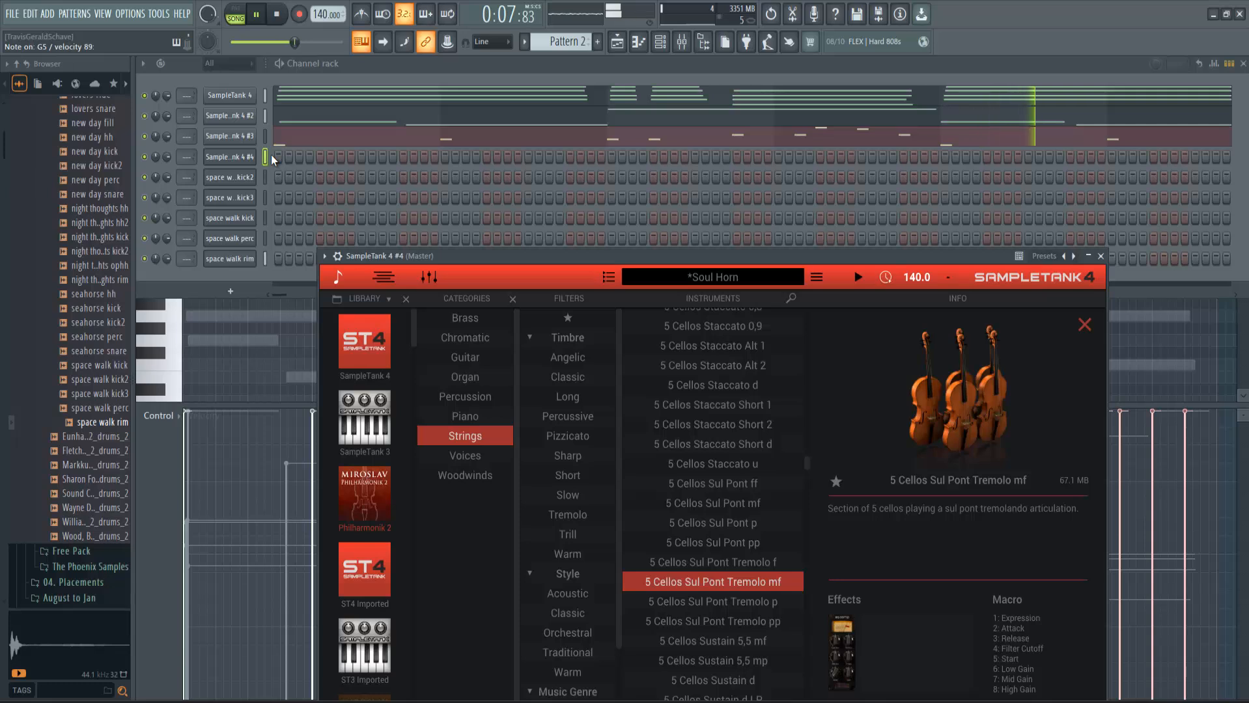
left_click(261, 18)
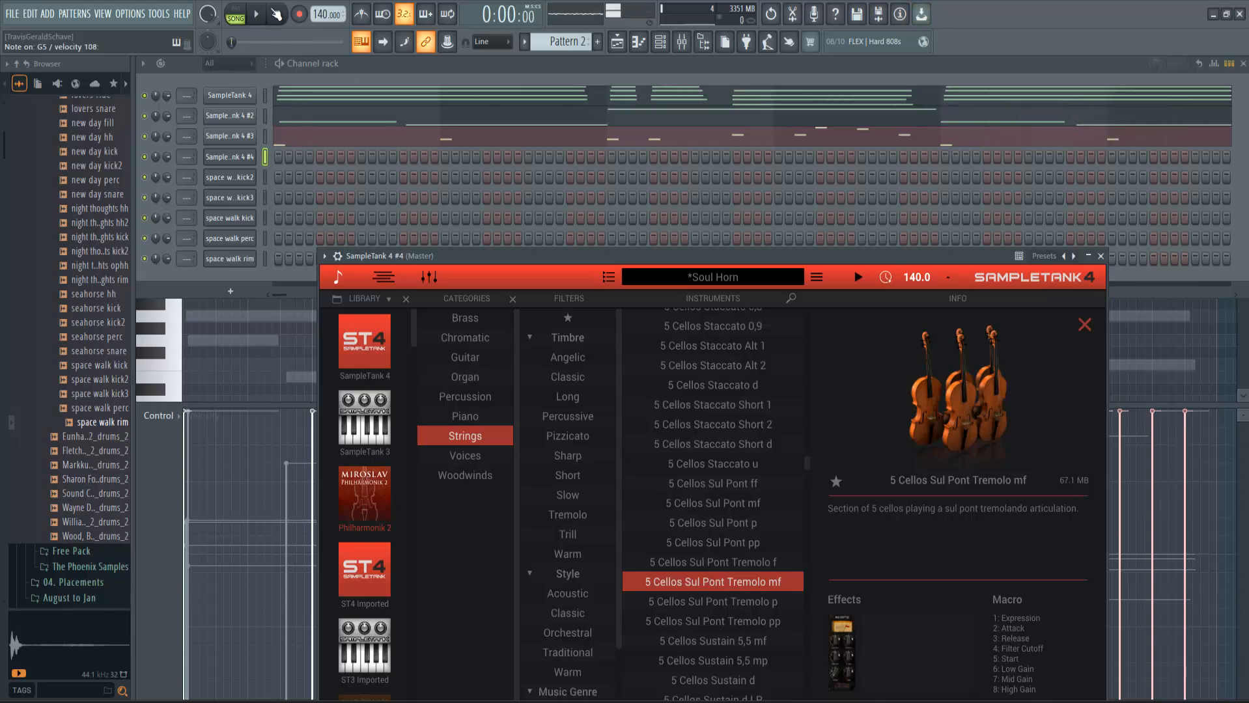
left_click(299, 13)
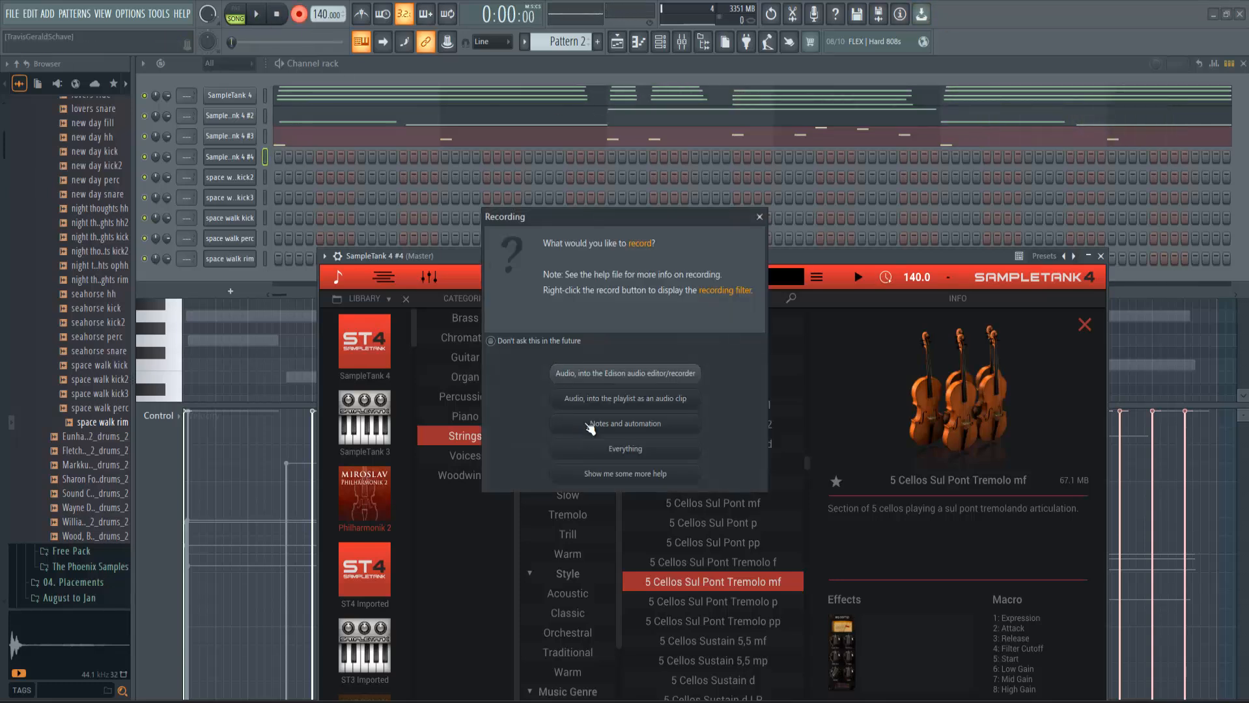
left_click(591, 424)
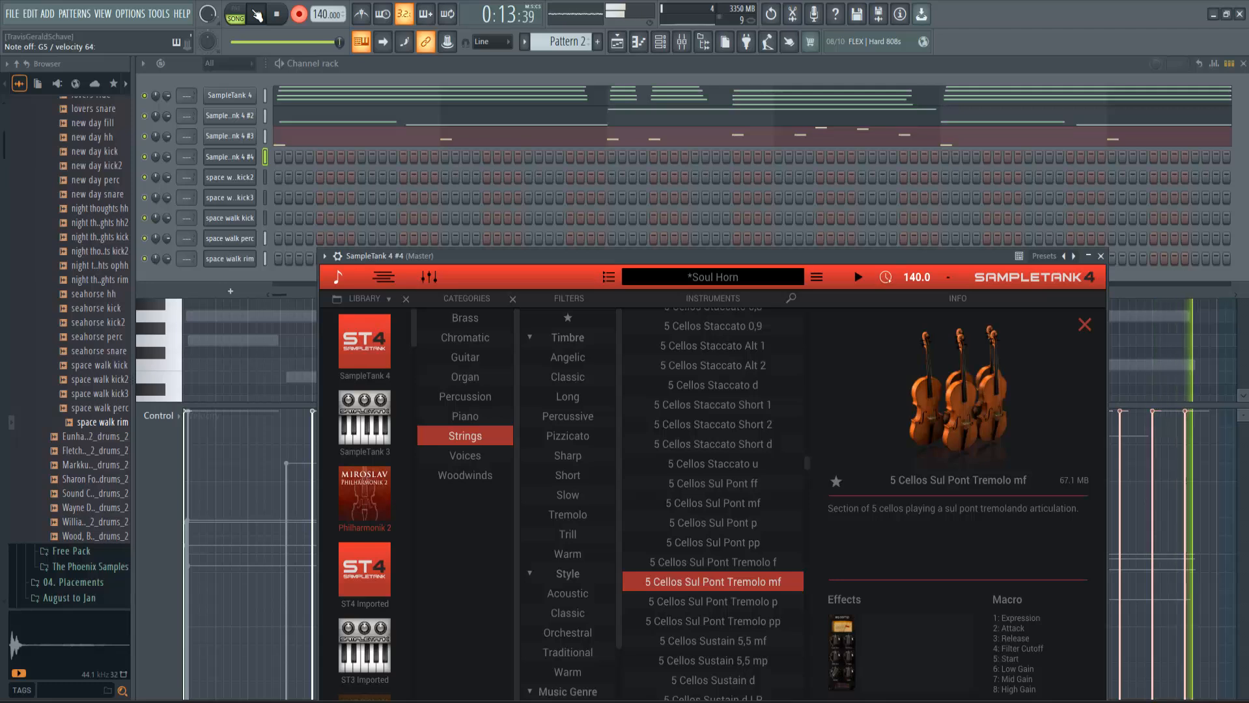
key("space")
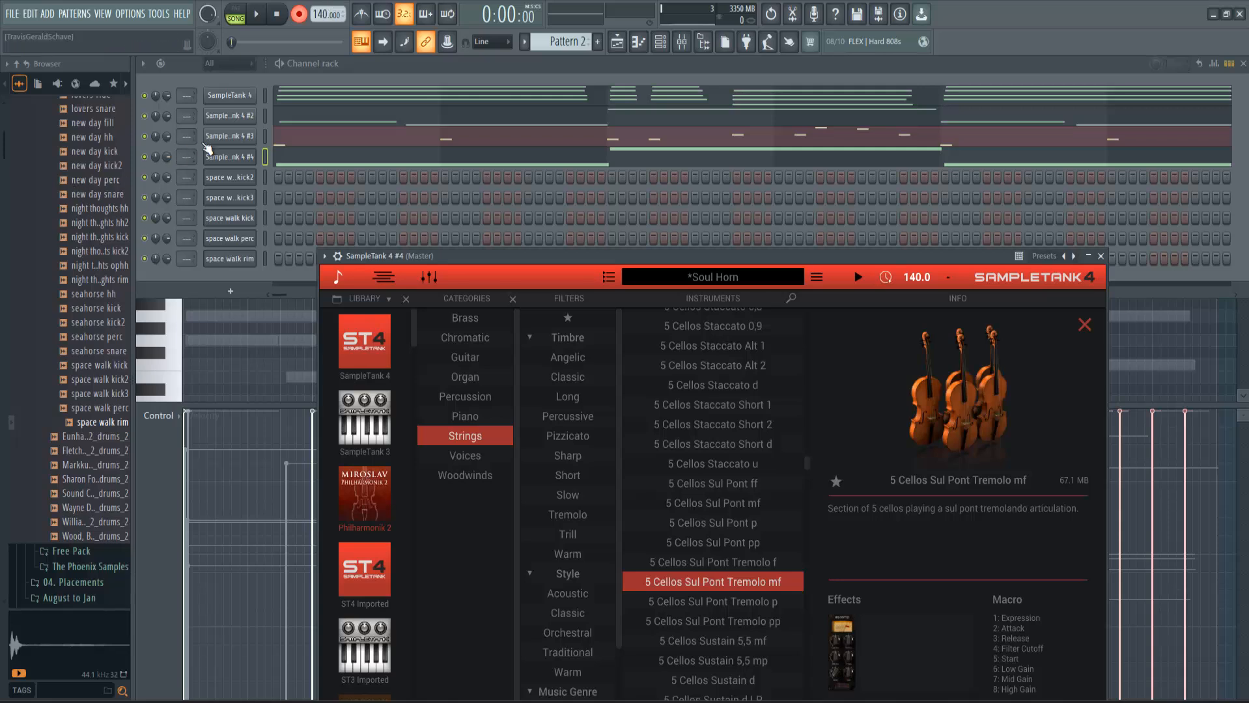
Clone SampleTank 4 #4 and load the Philharmonik 2 strings instrument 14 Violins Detache 1,9 in the clone
right_click(232, 161)
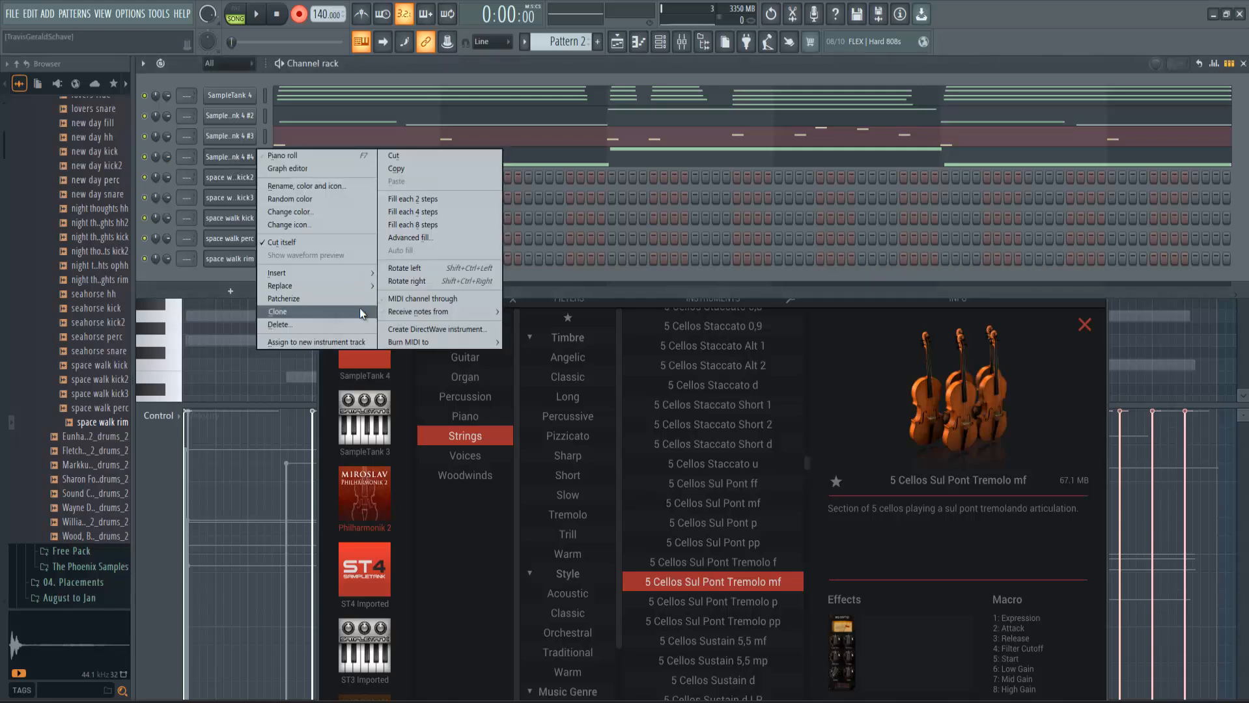
left_click(359, 309)
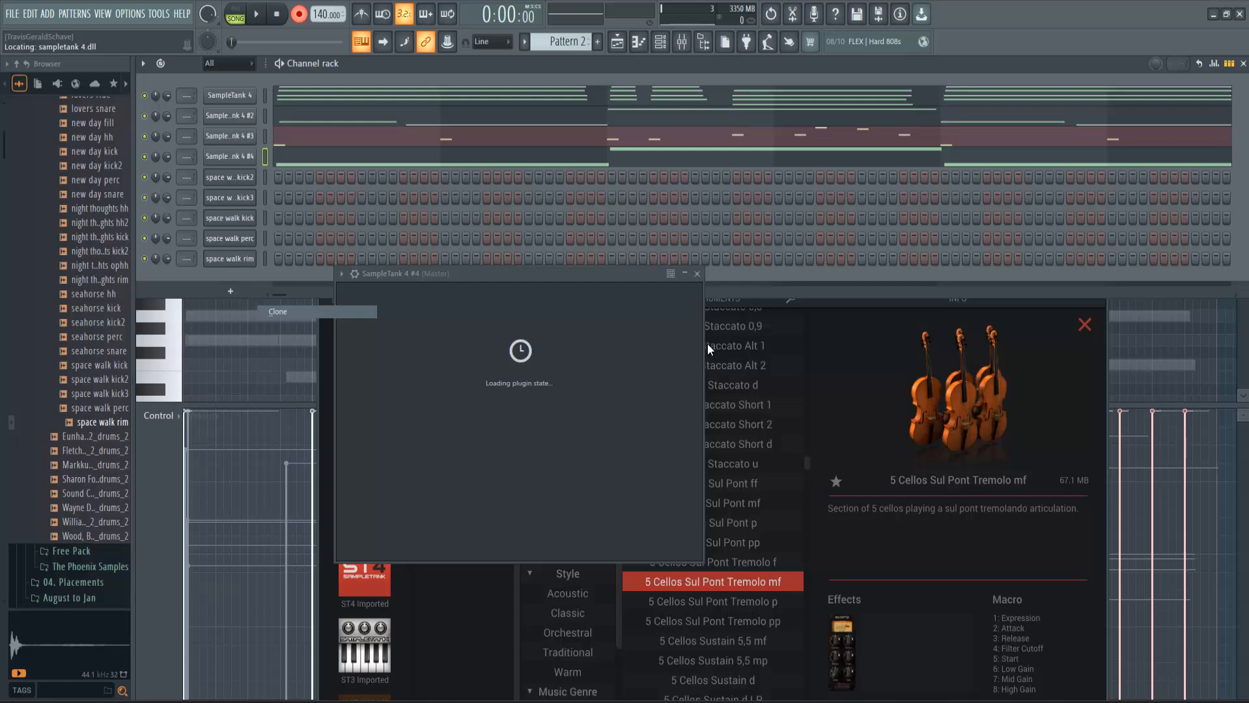
left_click(399, 519)
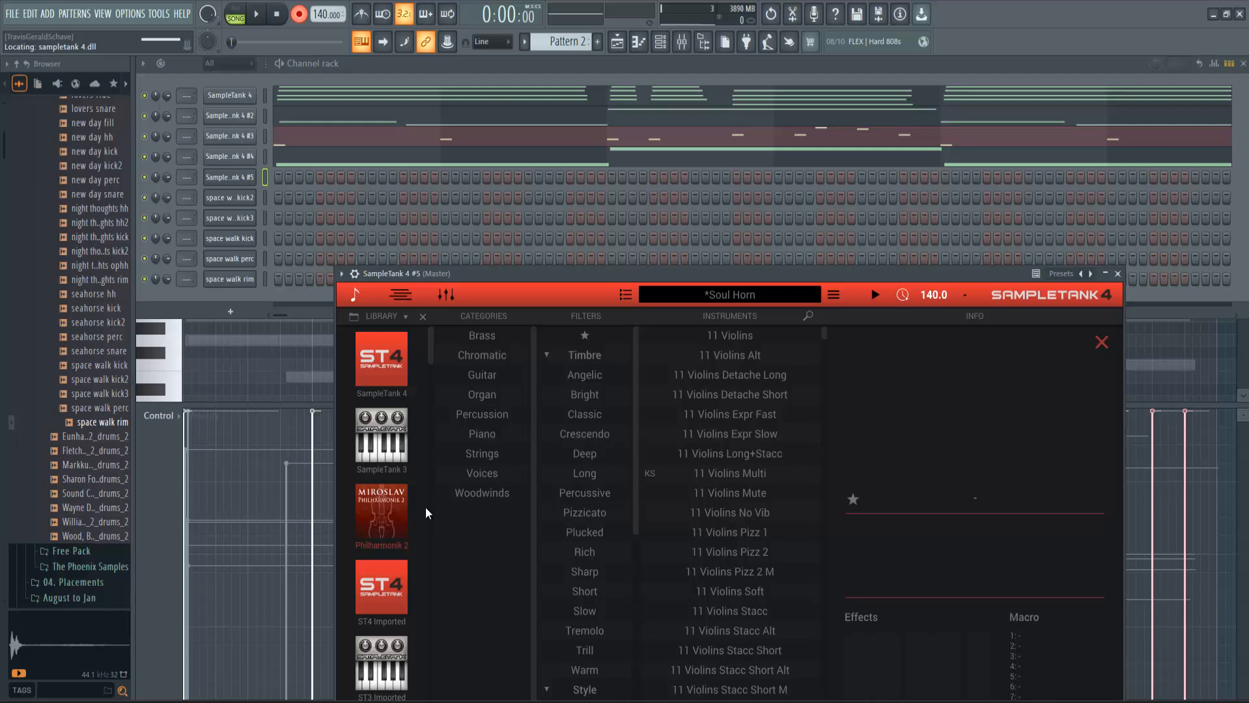
left_click(487, 465)
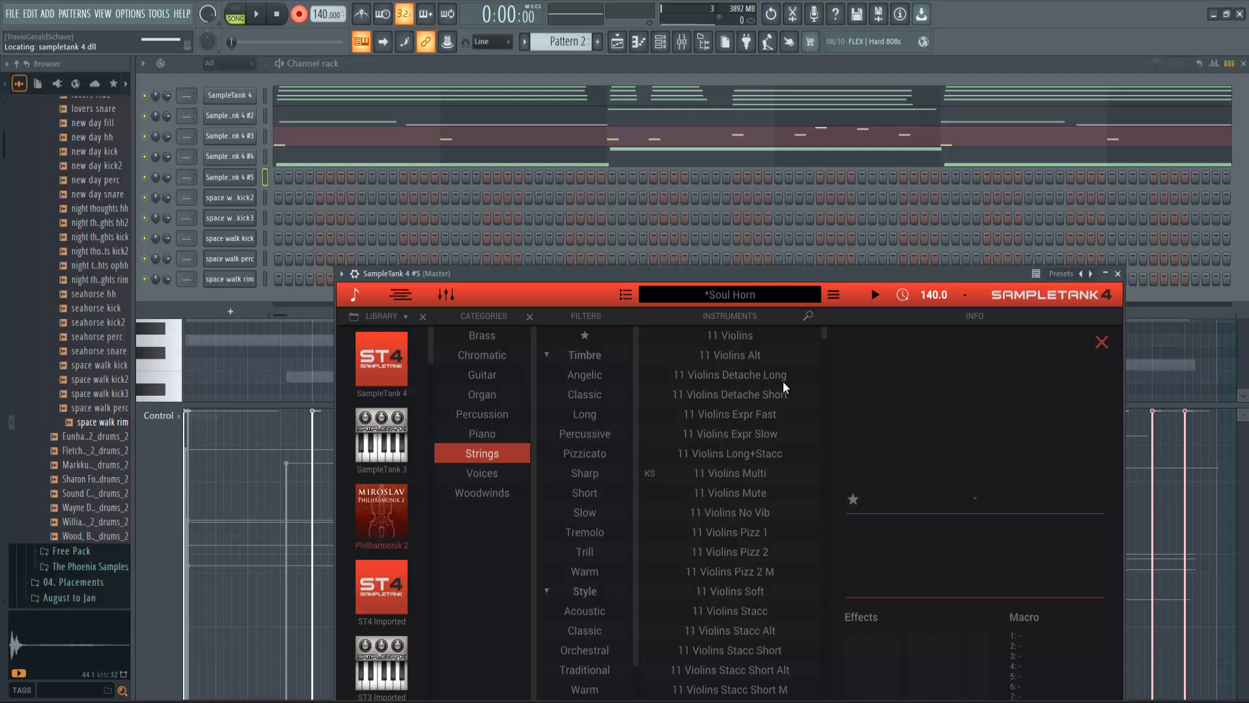
scroll(792, 381, "down", 5)
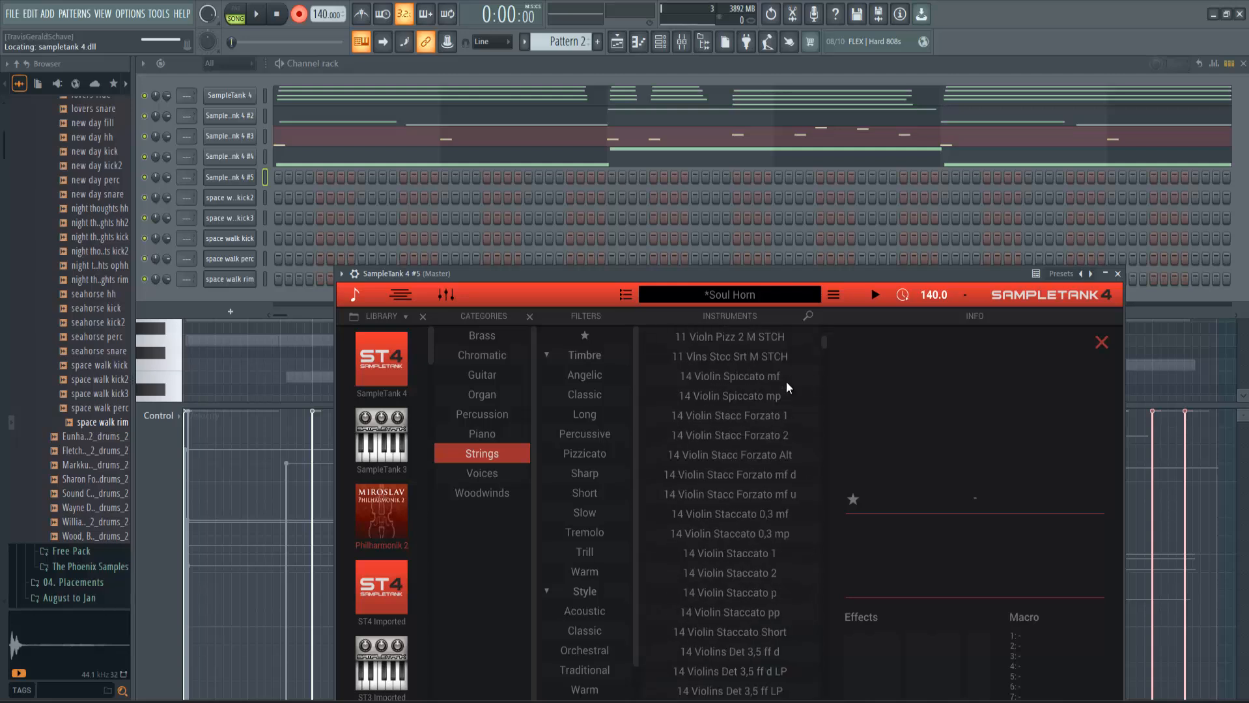
scroll(785, 492, "down", 6)
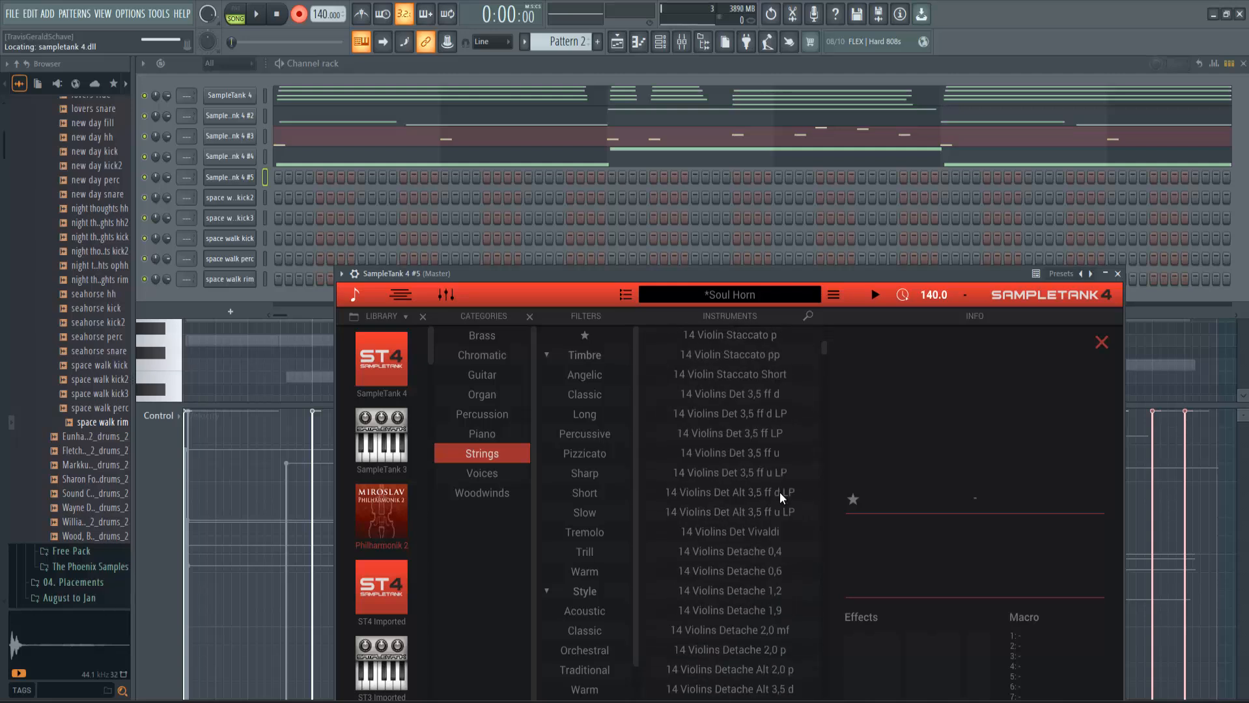
left_click(779, 485)
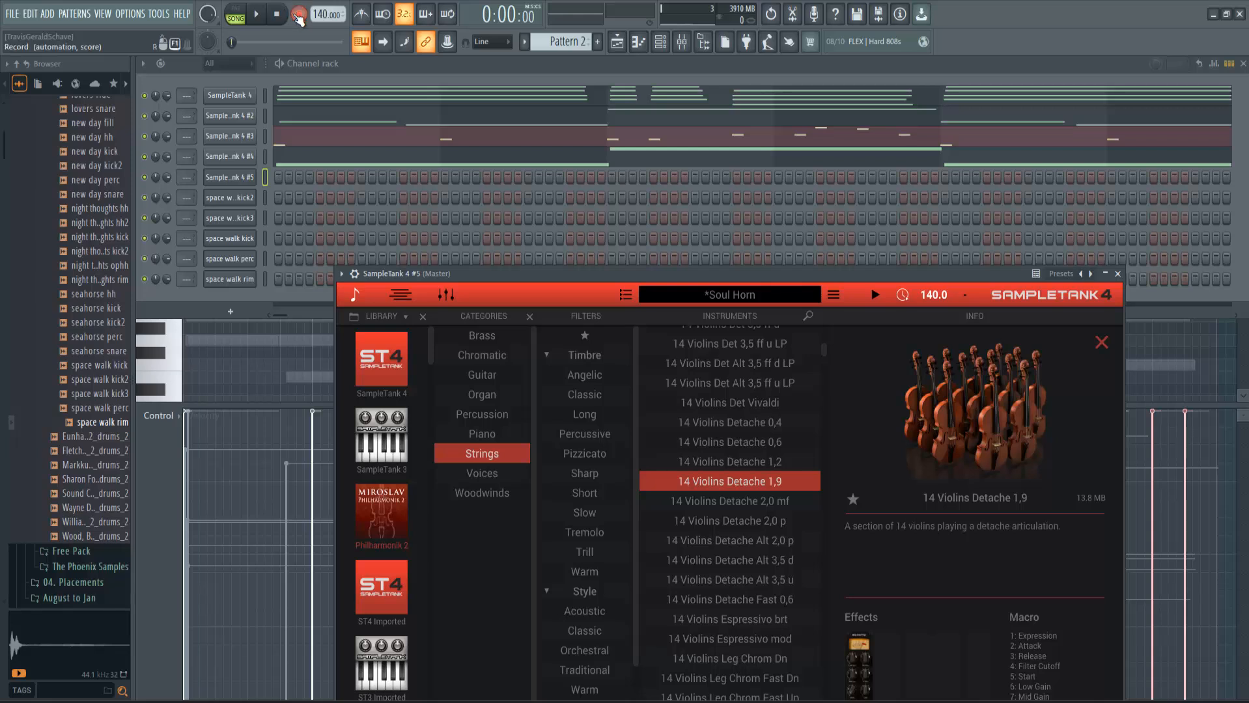
Play the pattern and review the recorded cello notes in the SampleTank 4 #4 piano roll
left_click(257, 17)
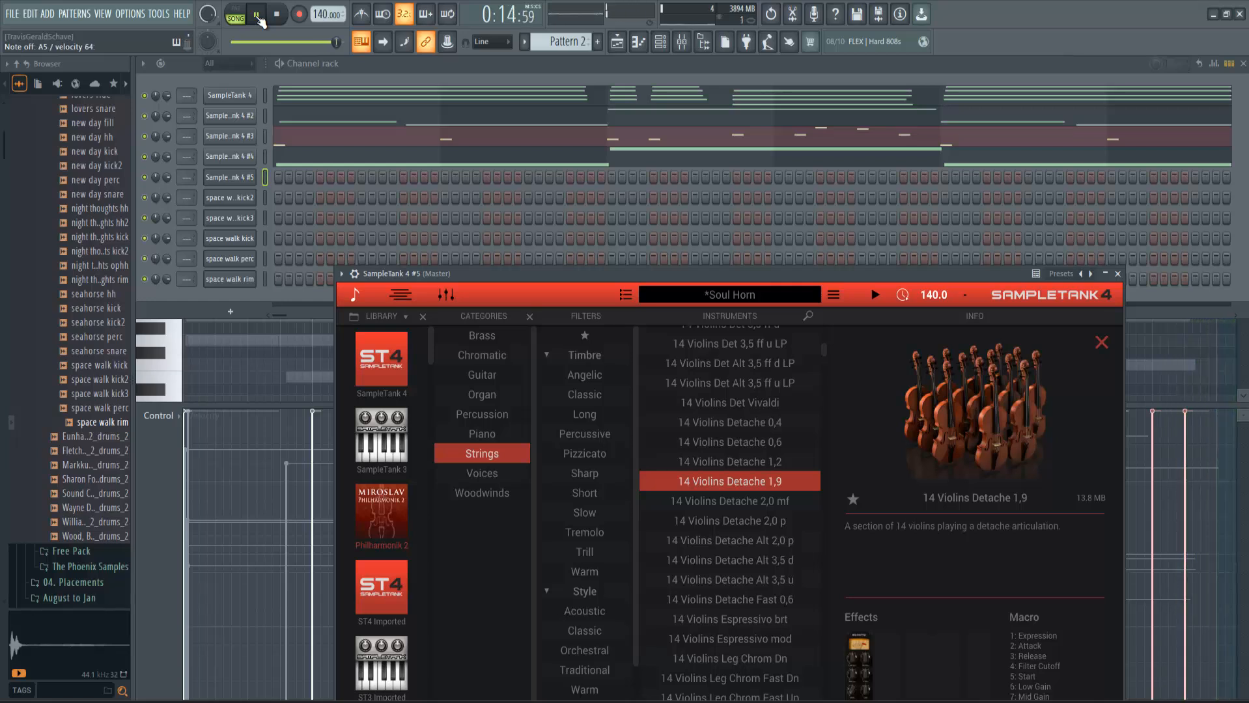
left_click(257, 16)
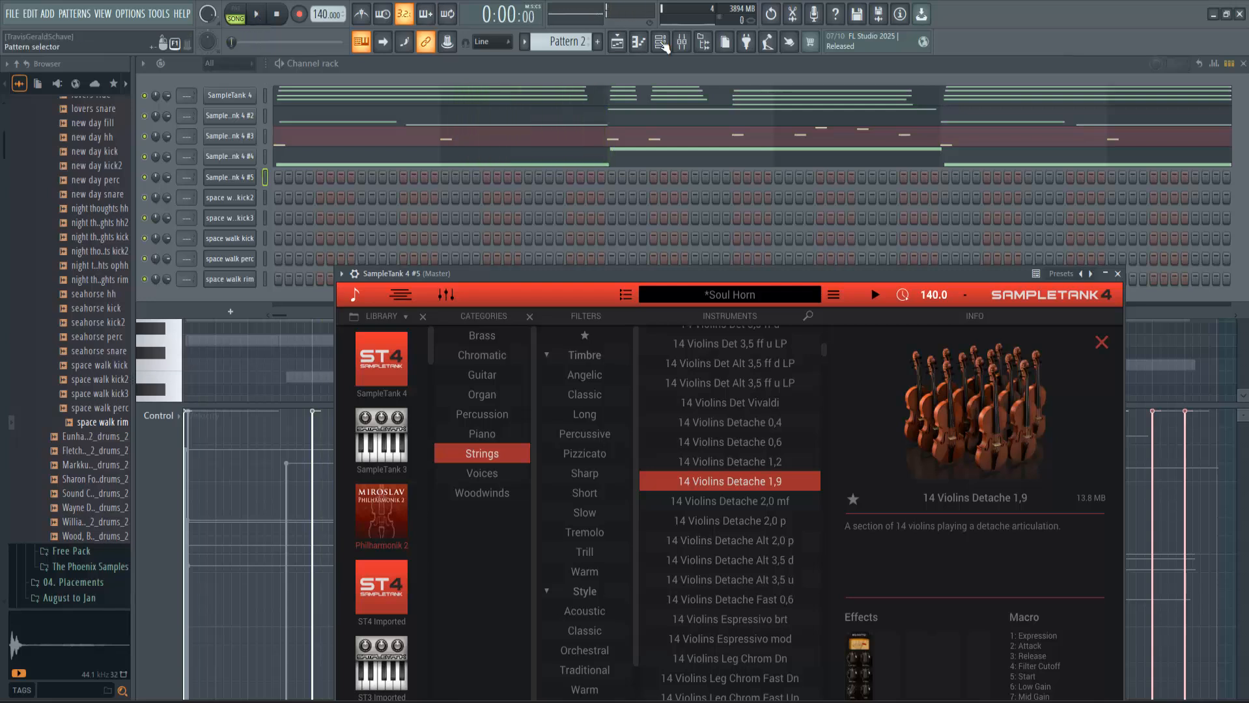
left_click(739, 160)
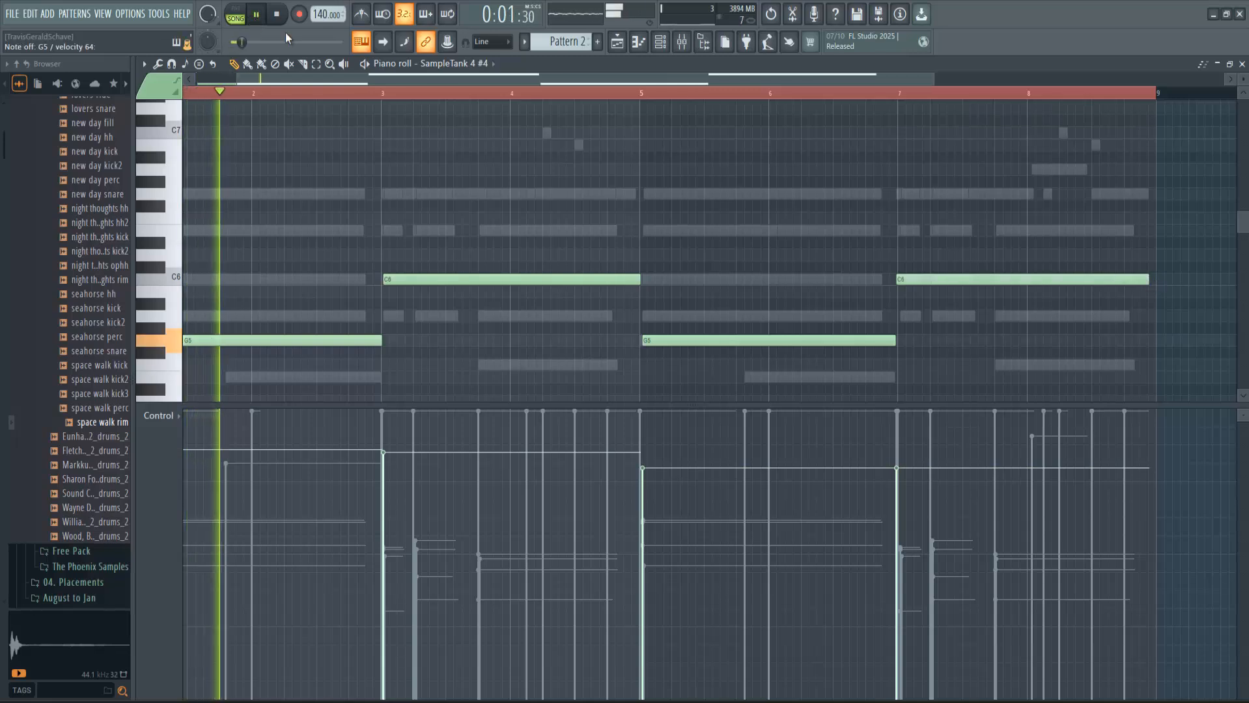
key("space")
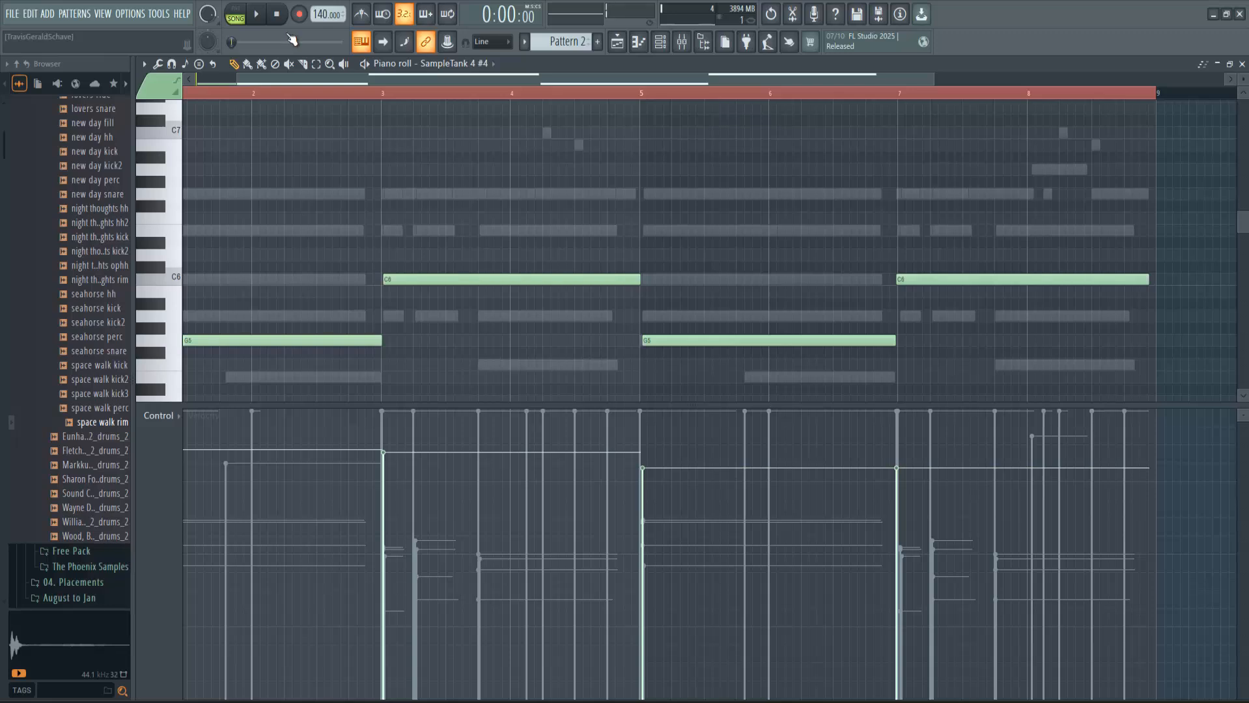
Return to the channel rack and rehearse a violin part on SampleTank 4 #5 over the playing pattern
left_click(662, 43)
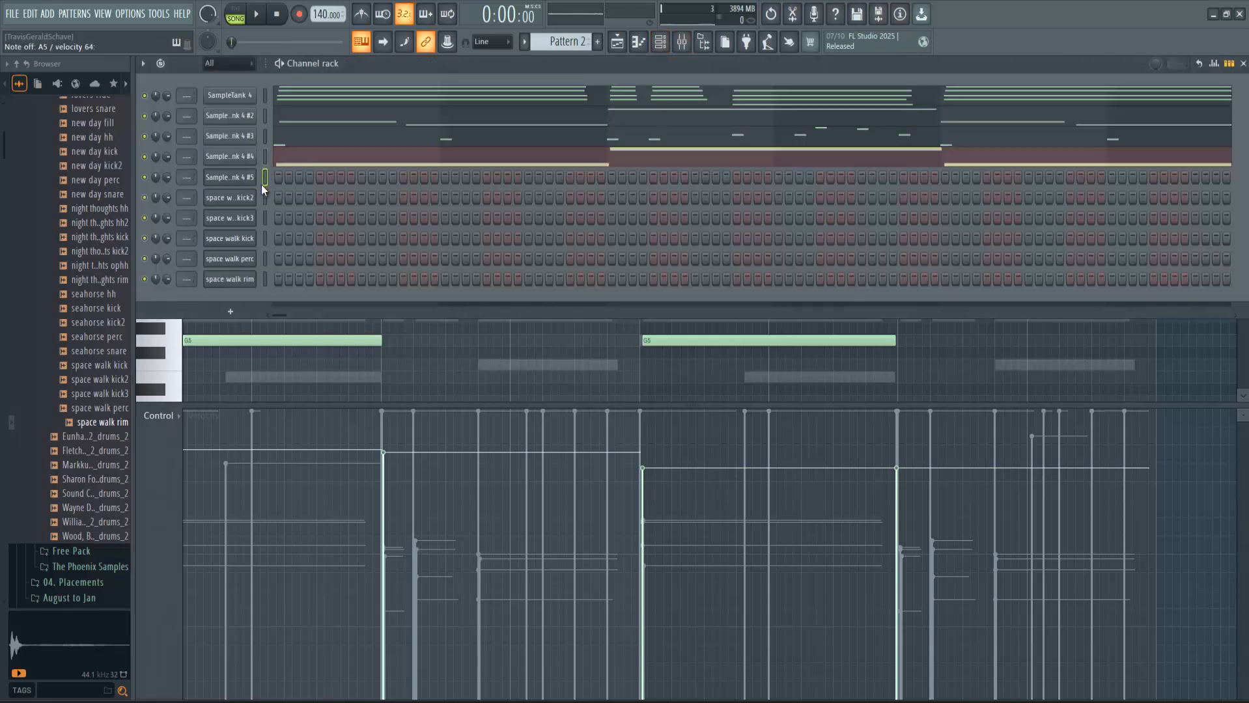
key("space")
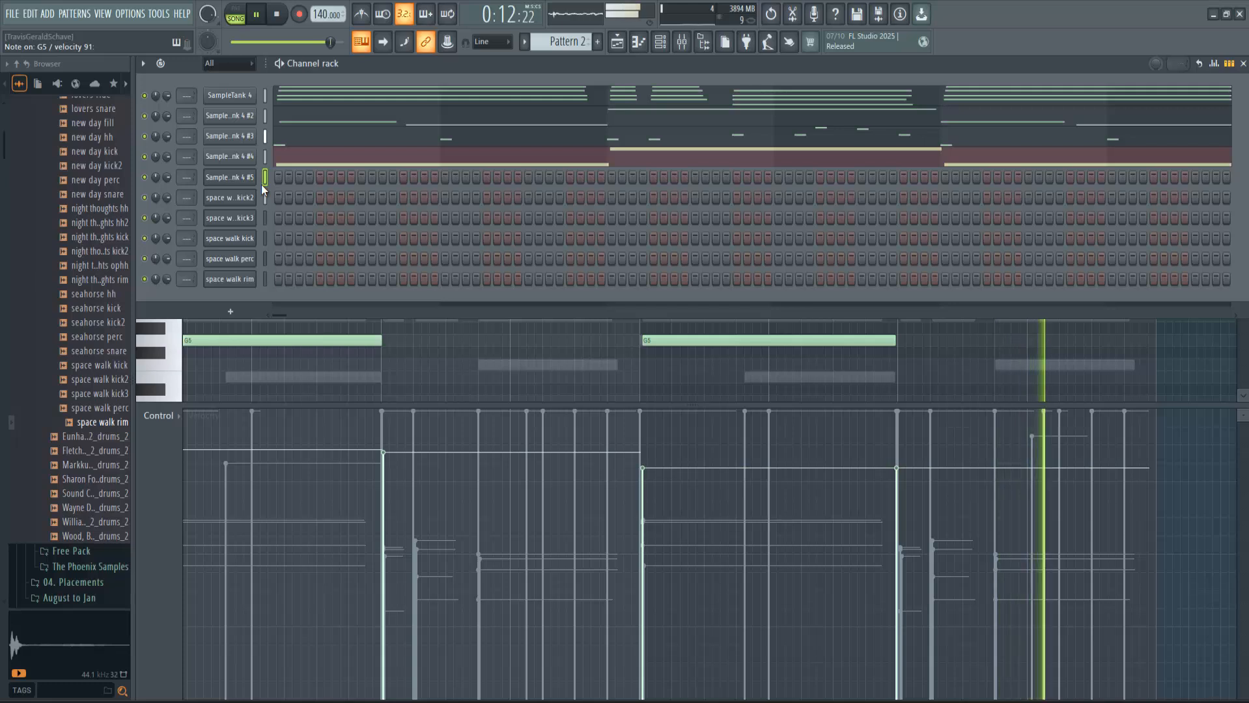
key("space")
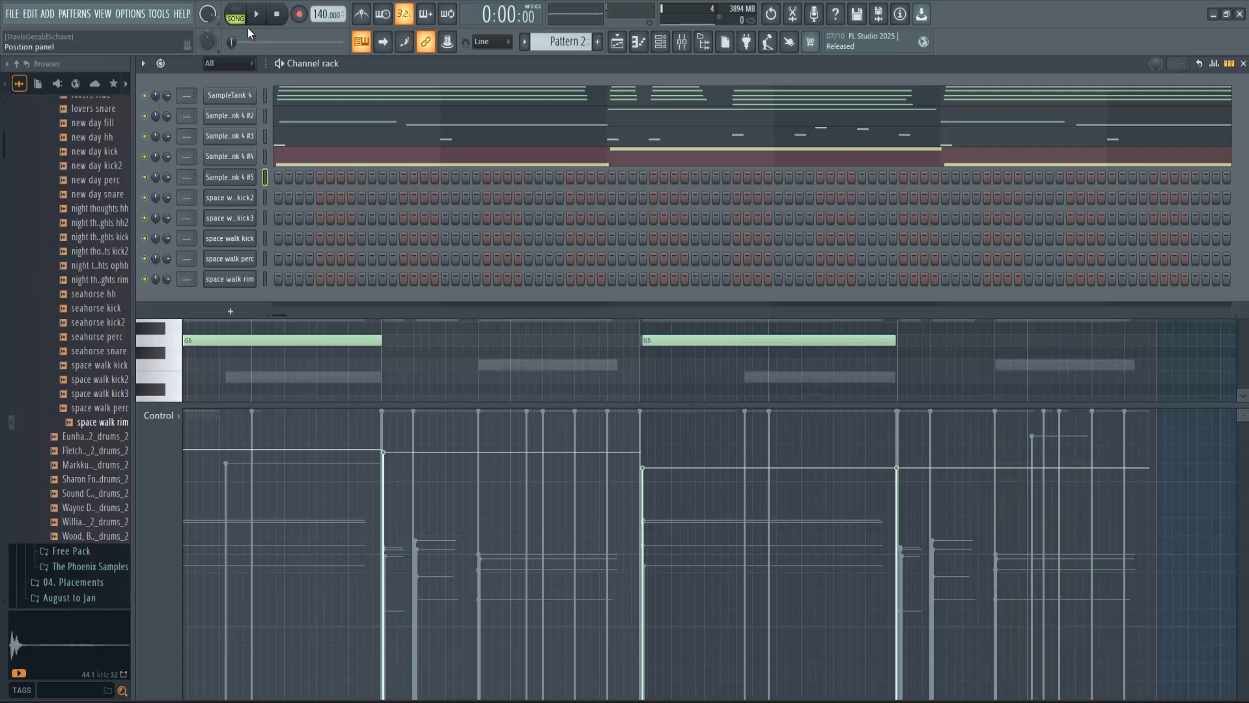
Record a violin part into SampleTank 4 #5 as notes and automation, undoing the first take and recording a second across the pattern
left_click(298, 15)
left_click(620, 425)
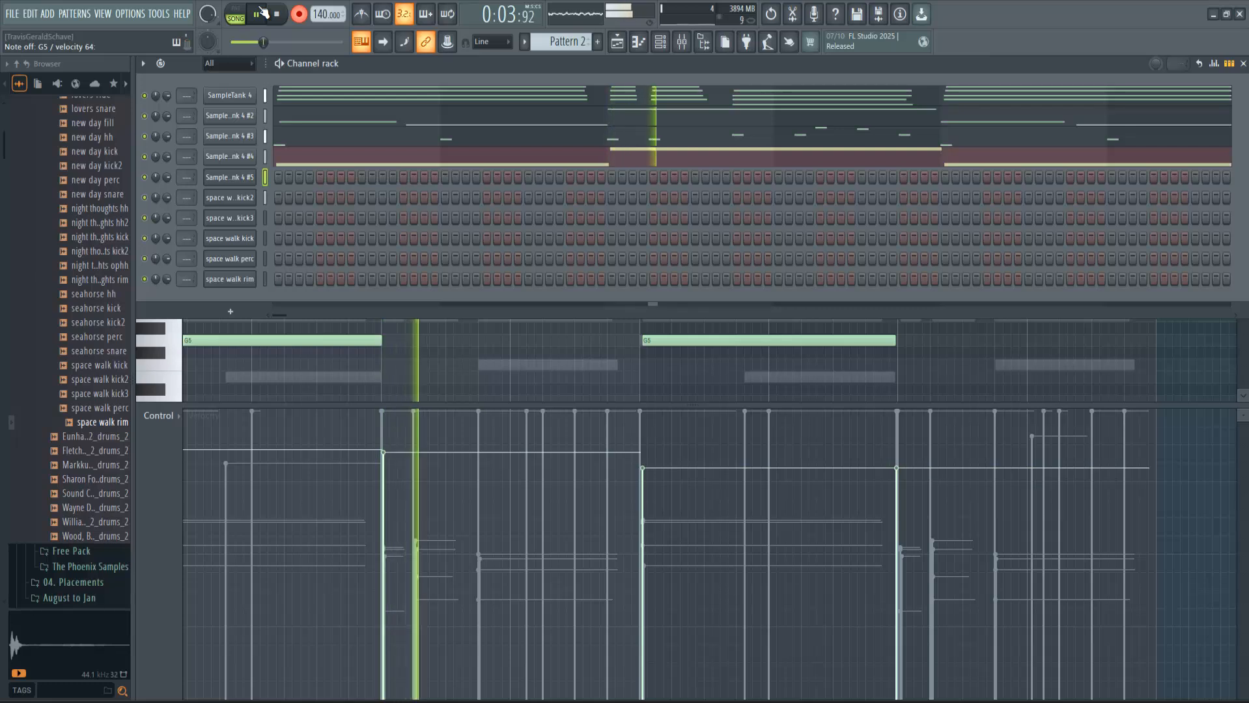
key("space")
key("ctrl+z")
left_click(262, 13)
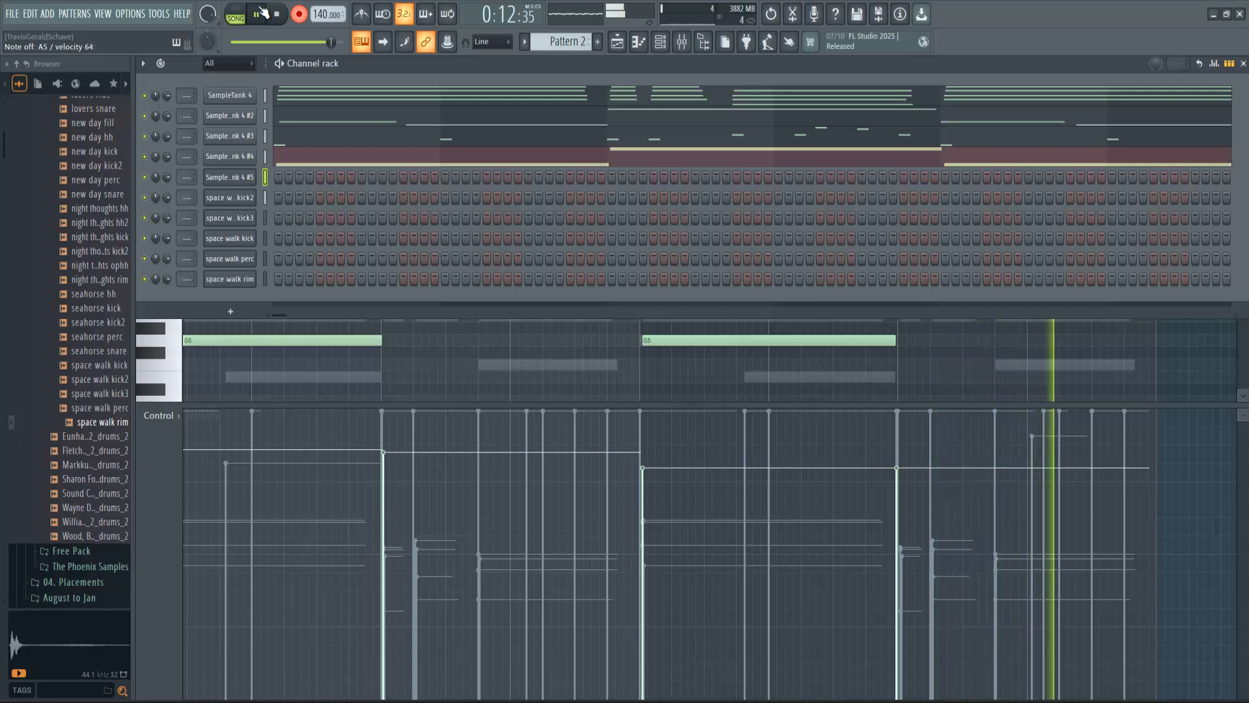
left_click(262, 13)
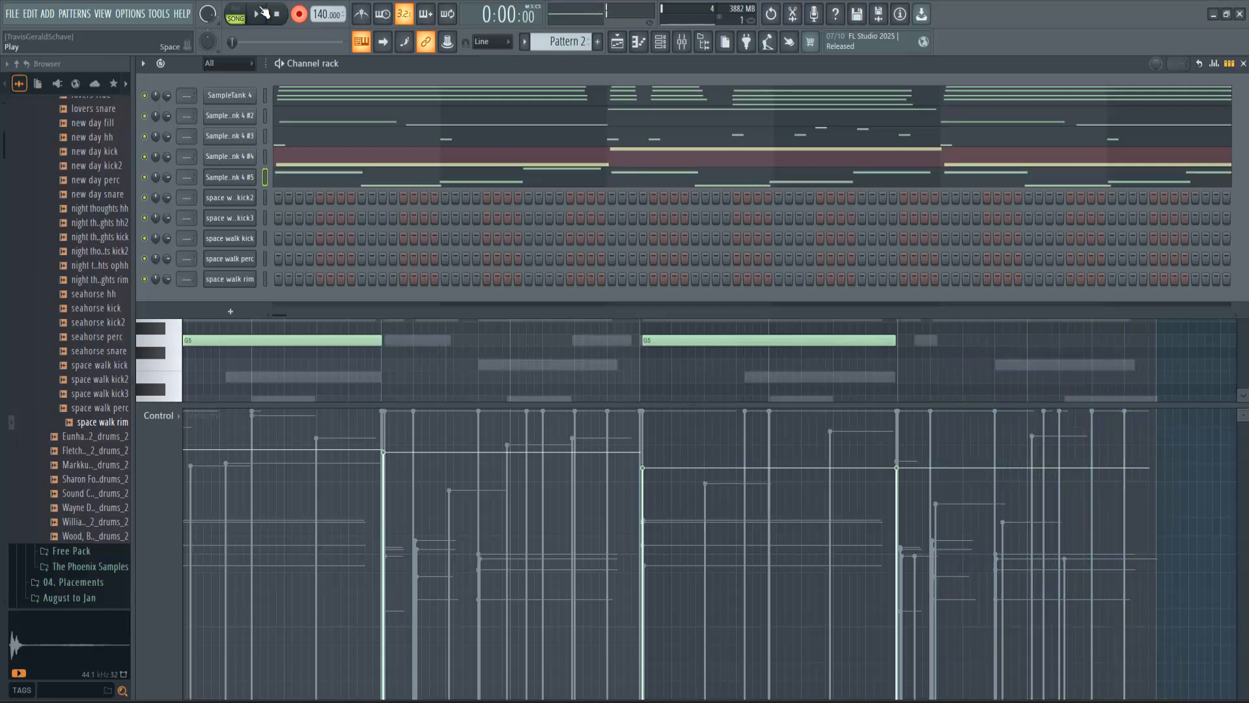
Open the SampleTank 4 #5 piano roll and play the recorded violin notes, listening to bar 7
left_click(1119, 188)
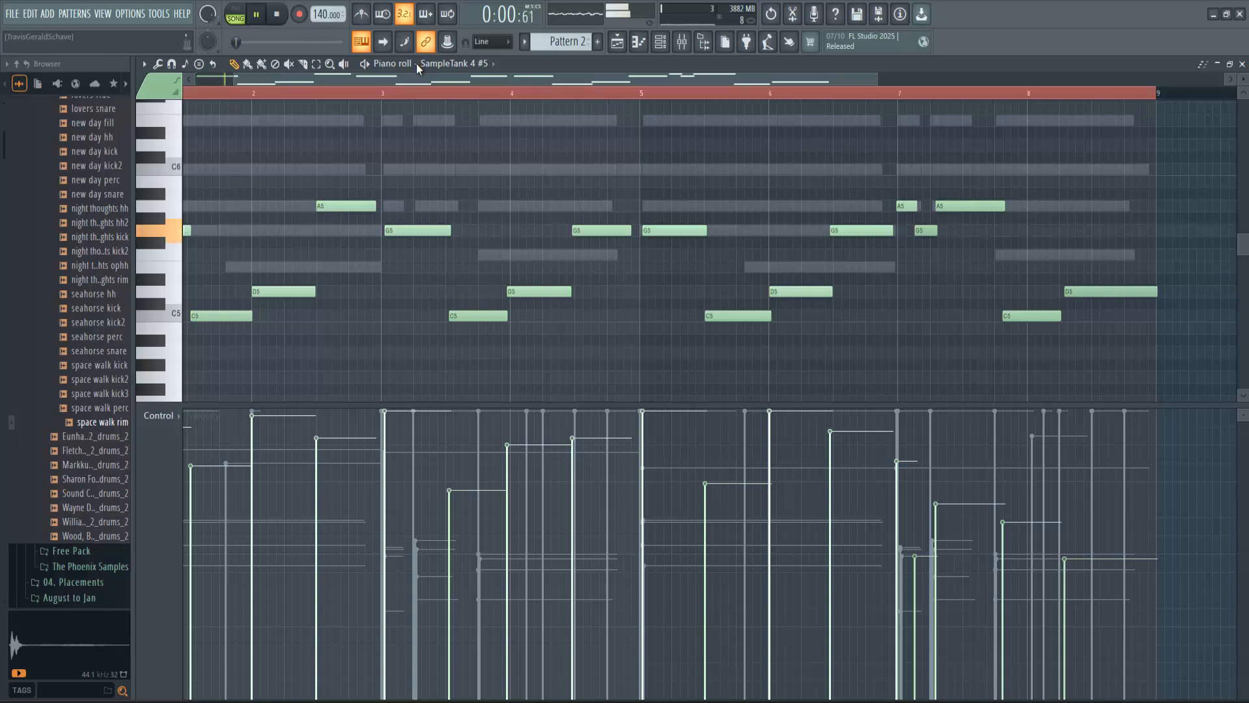
key("space")
key("space")
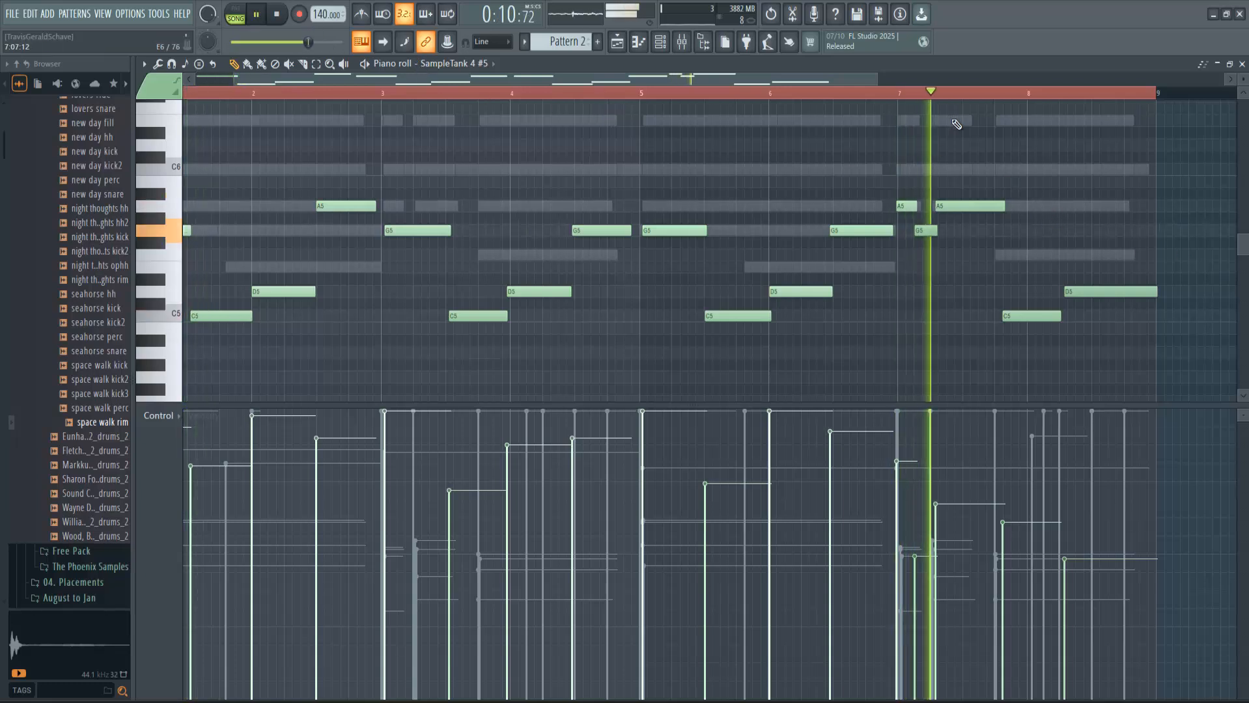
key("space")
Lower the longer A5 violin note in bar 7 to D5, trying E5 first and auditioning each pitch
left_click_drag(985, 206, 979, 259)
key("space")
key("space")
key("space")
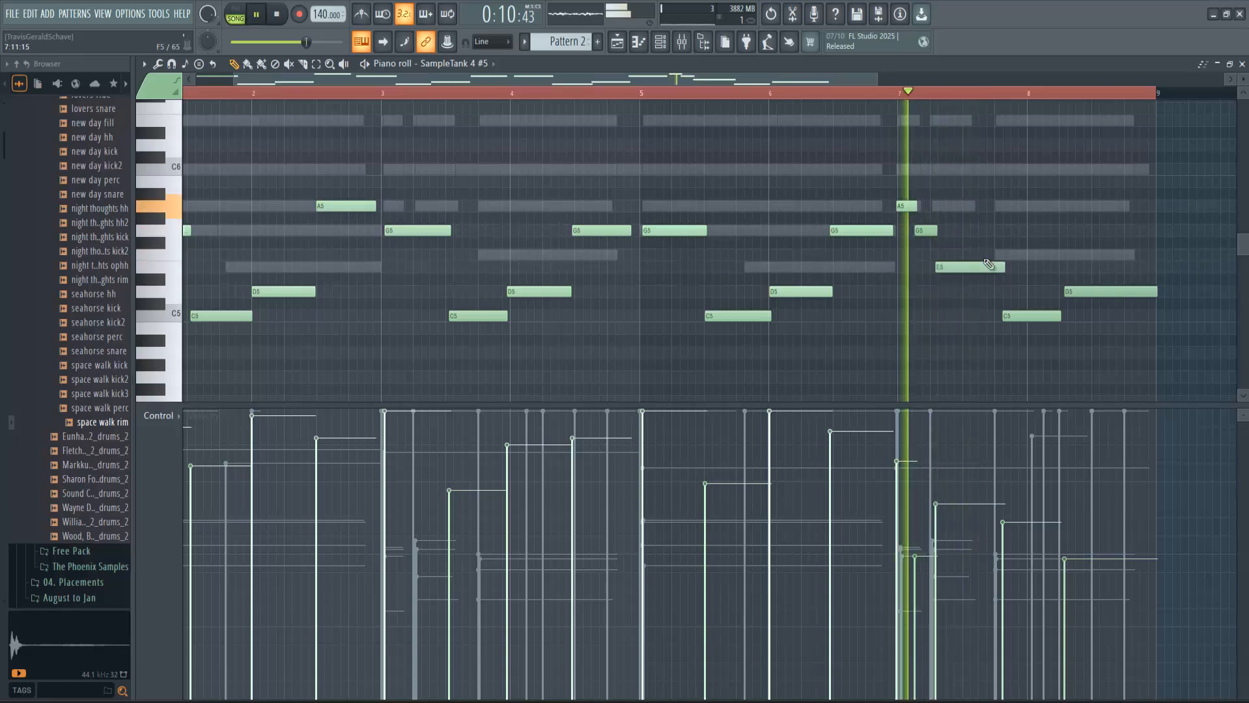
key("space")
left_click_drag(979, 269, 977, 294)
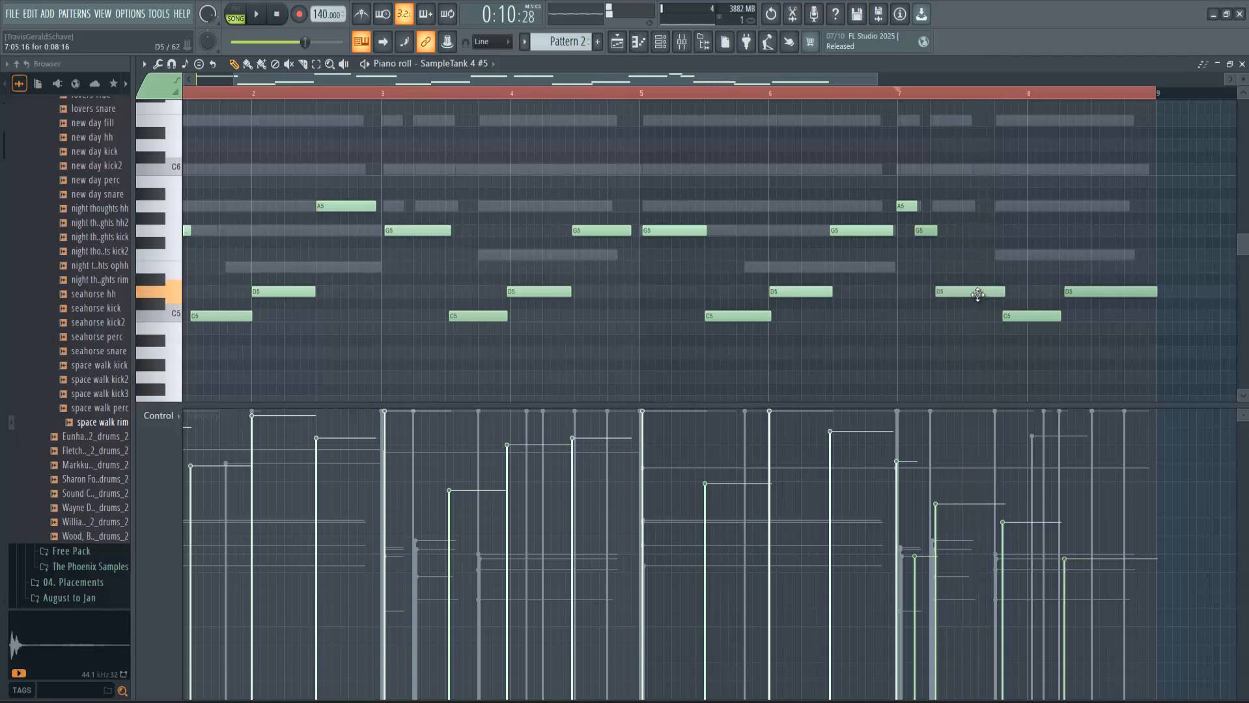
key("space")
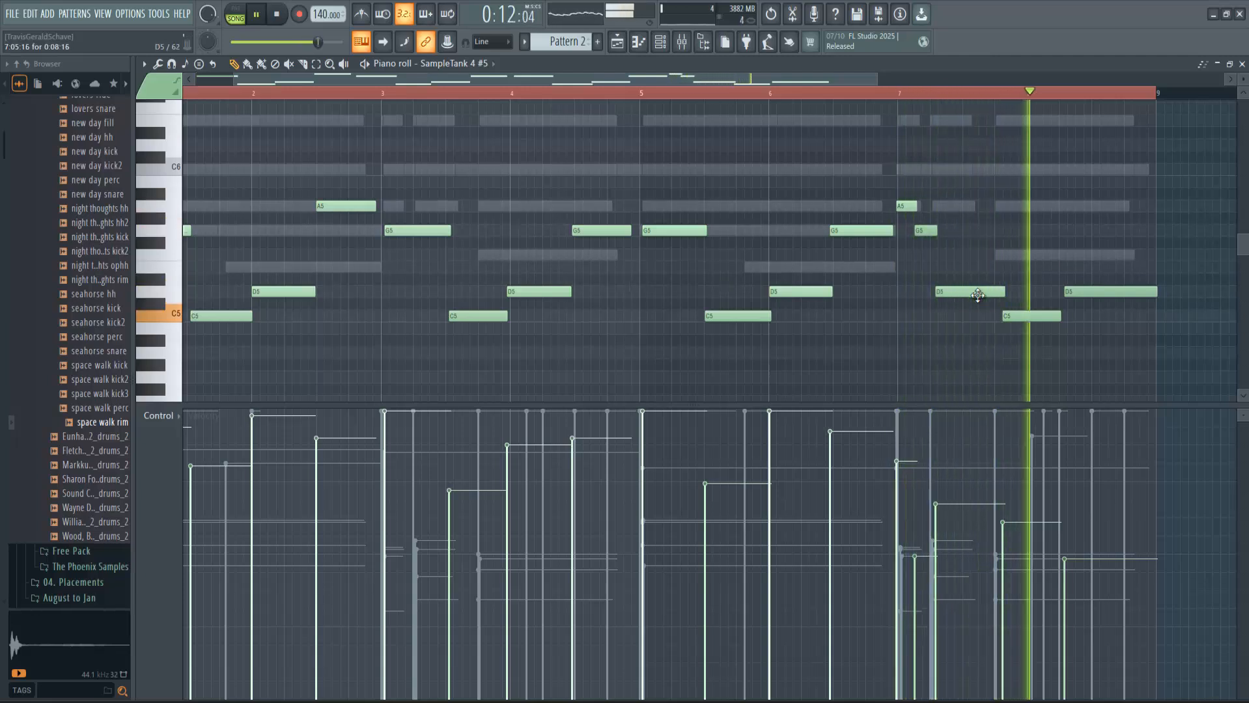
key("space")
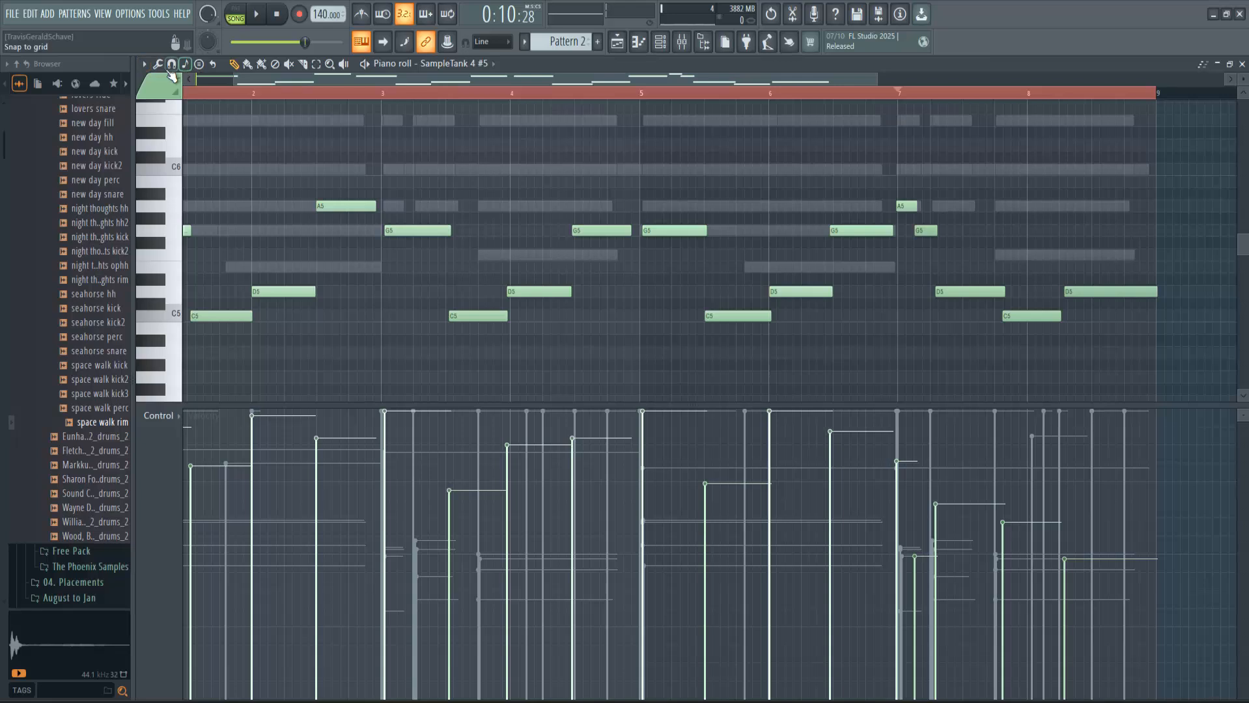
Quantize the violin notes, shift the last C5 and D5 slightly earlier, and audition the ending
left_click(160, 65)
left_click(198, 149)
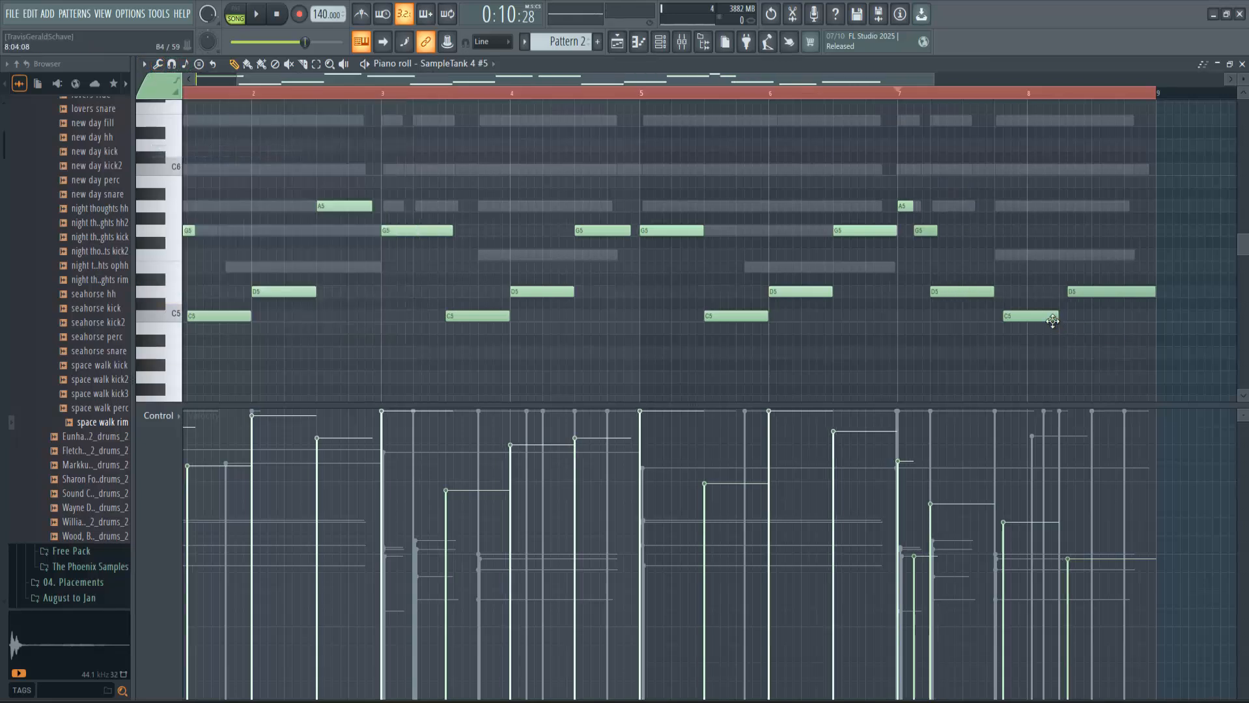
key("space")
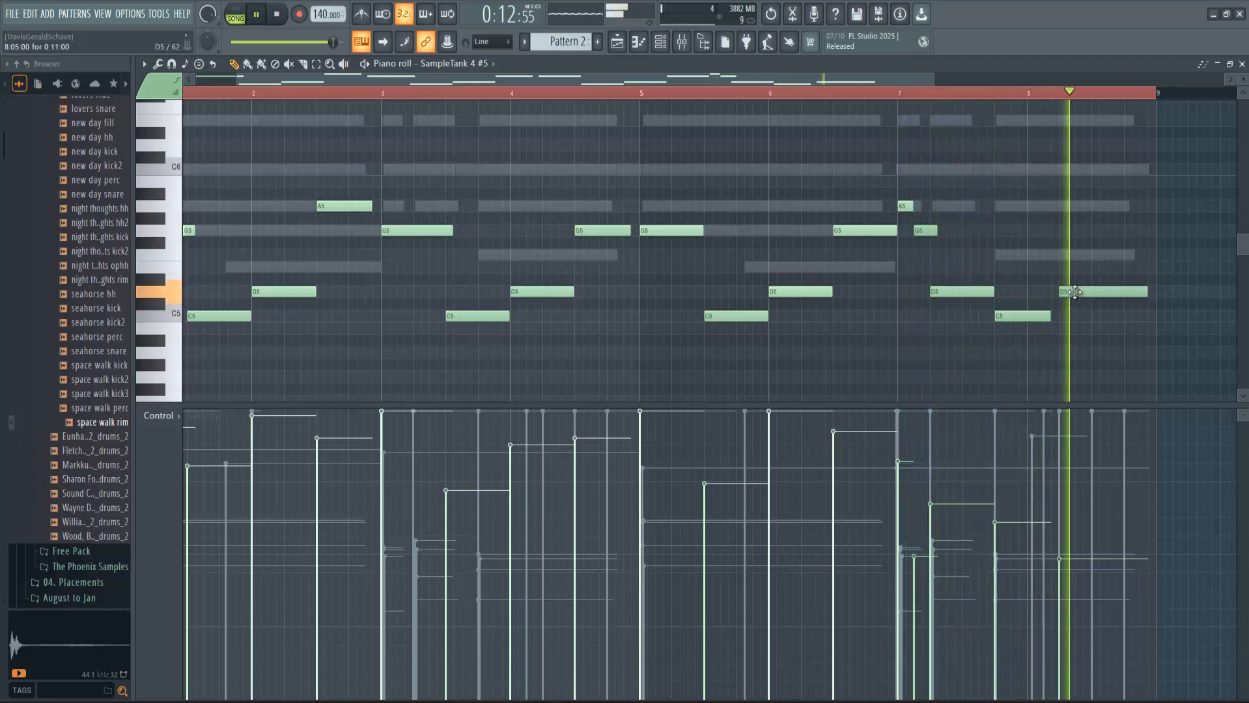
Swap the order of the last two violin notes, placing the longer one on C6 late in bar 7 and the shorter one after it on D5
key("space")
left_click_drag(1074, 292, 1020, 256)
key("space")
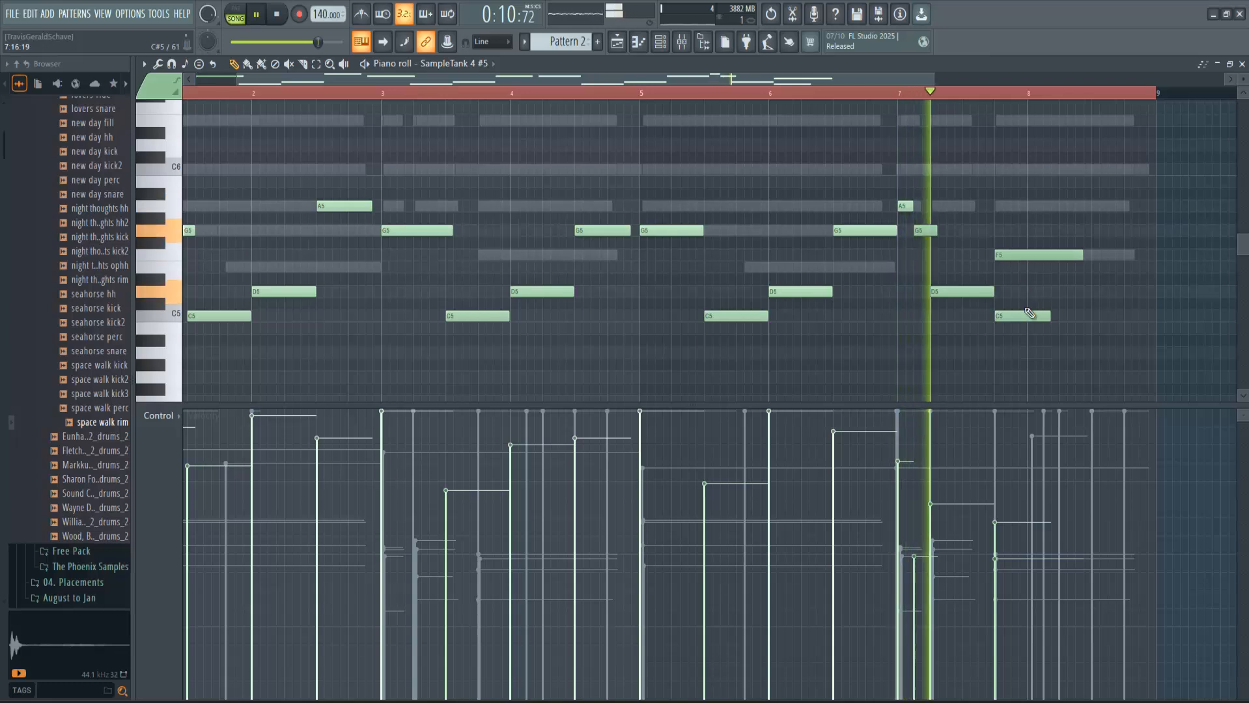
left_click_drag(1026, 317, 1079, 162)
key("space")
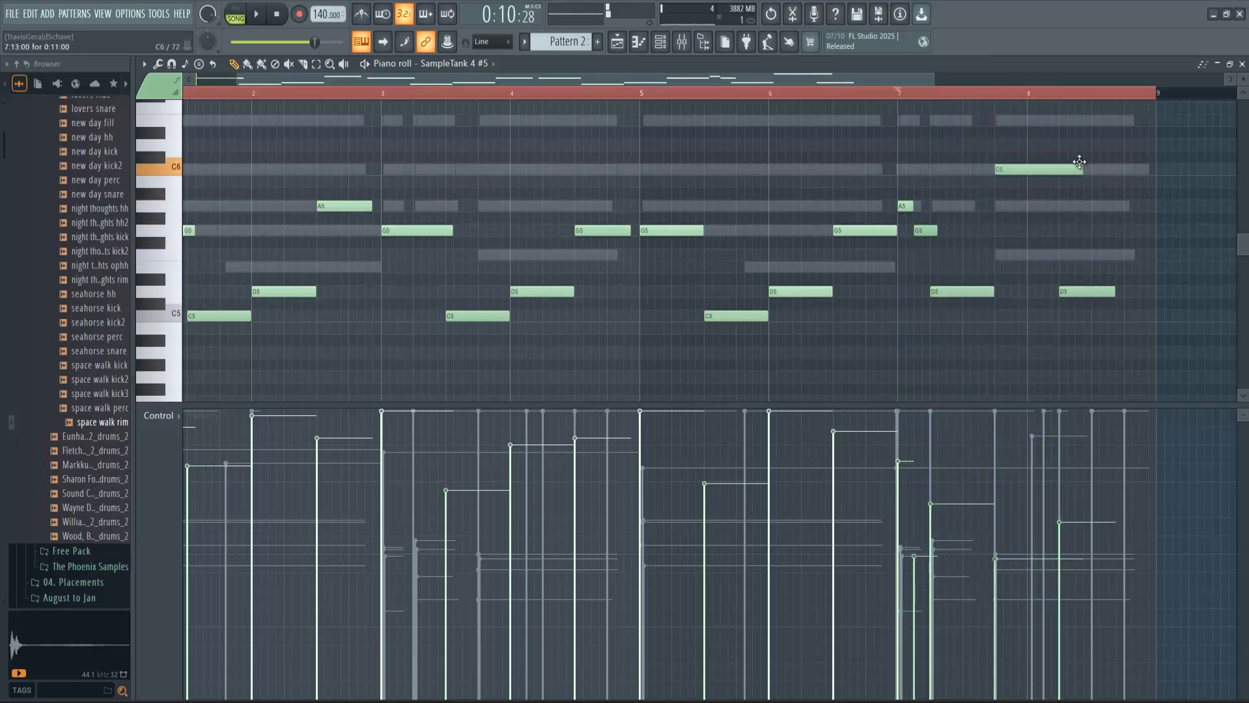
key("space")
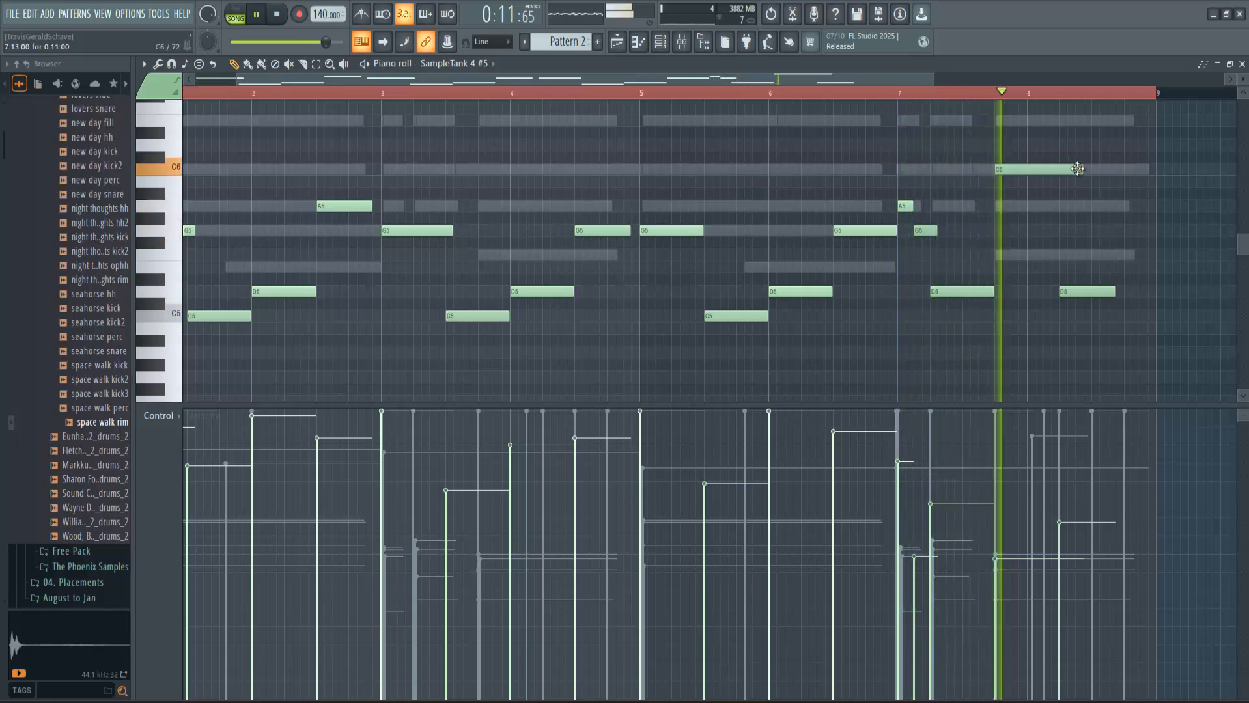
Raise the long C6 note through E6 to G6, shorten it to one beat, and delete the D5 note after it
key("space")
left_click_drag(1077, 171, 1077, 125)
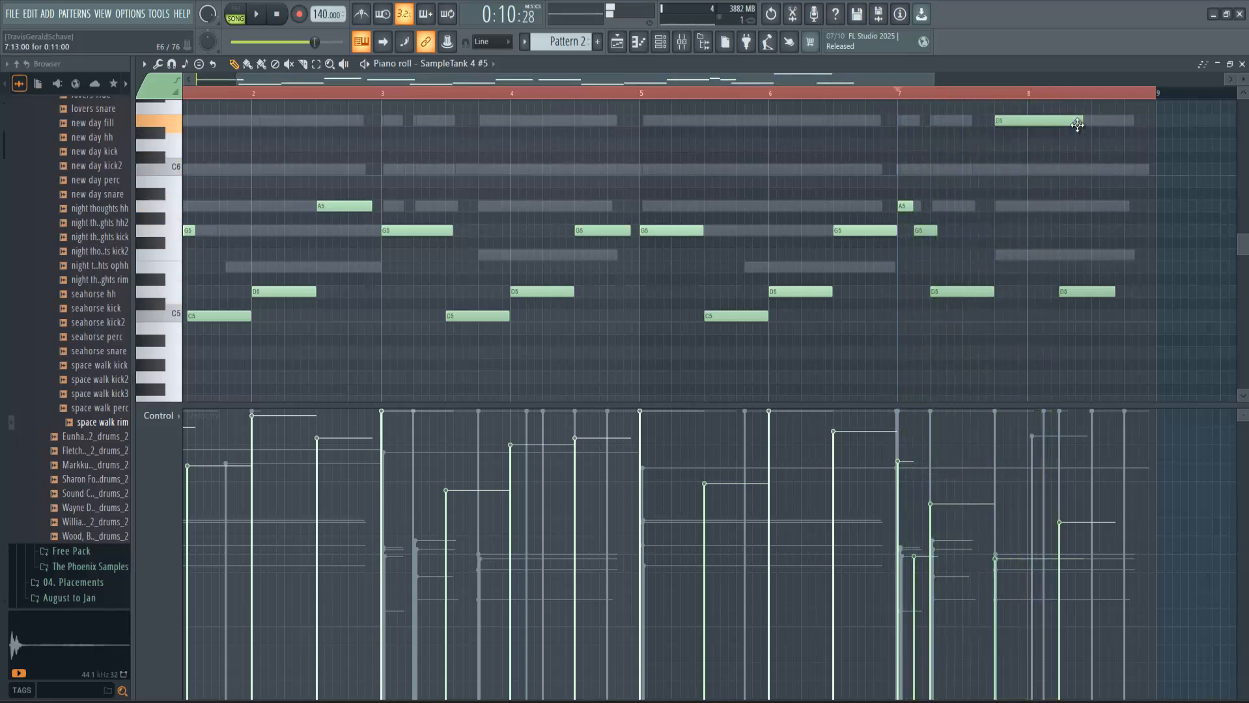
key("space")
scroll(1094, 319, "up", 3)
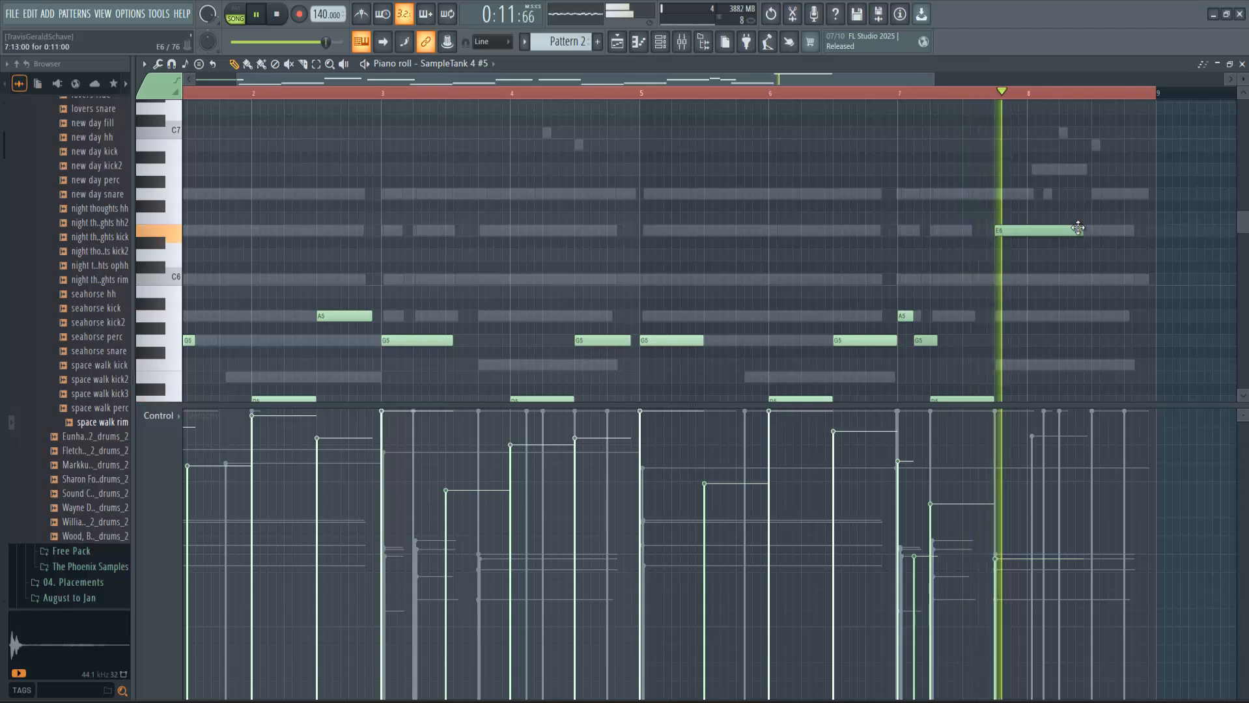
key("space")
left_click_drag(1074, 231, 1061, 190)
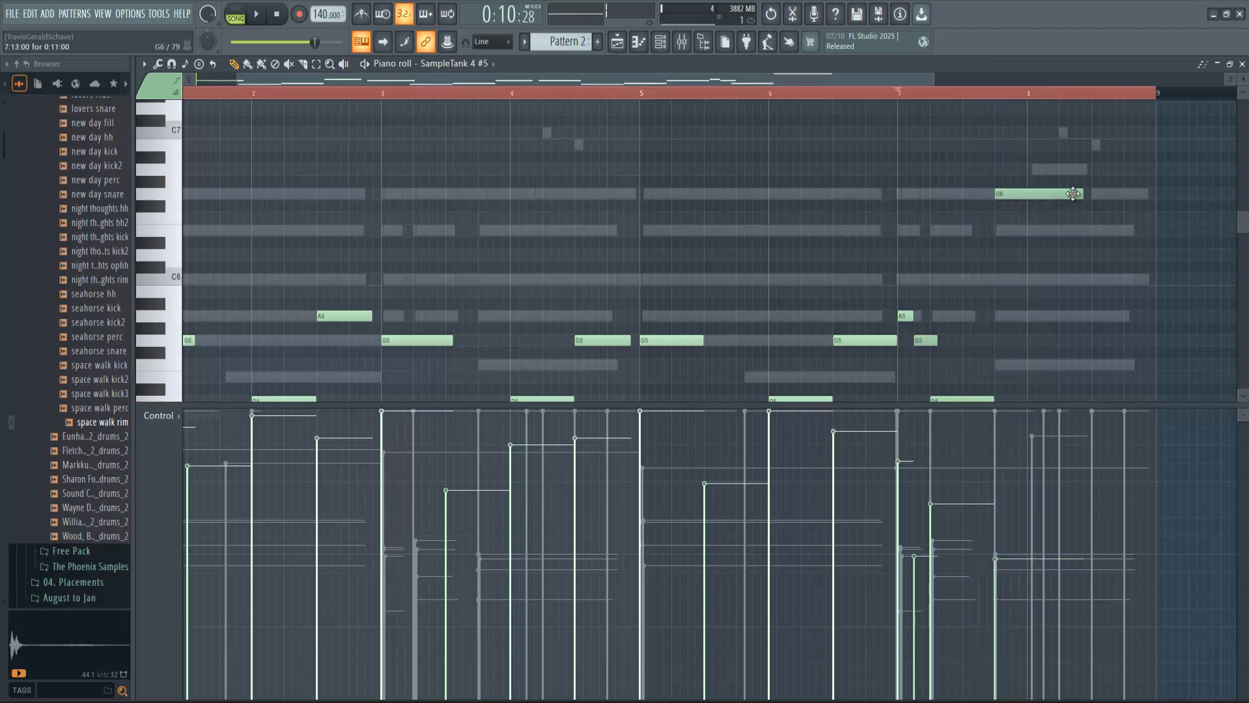
key("space")
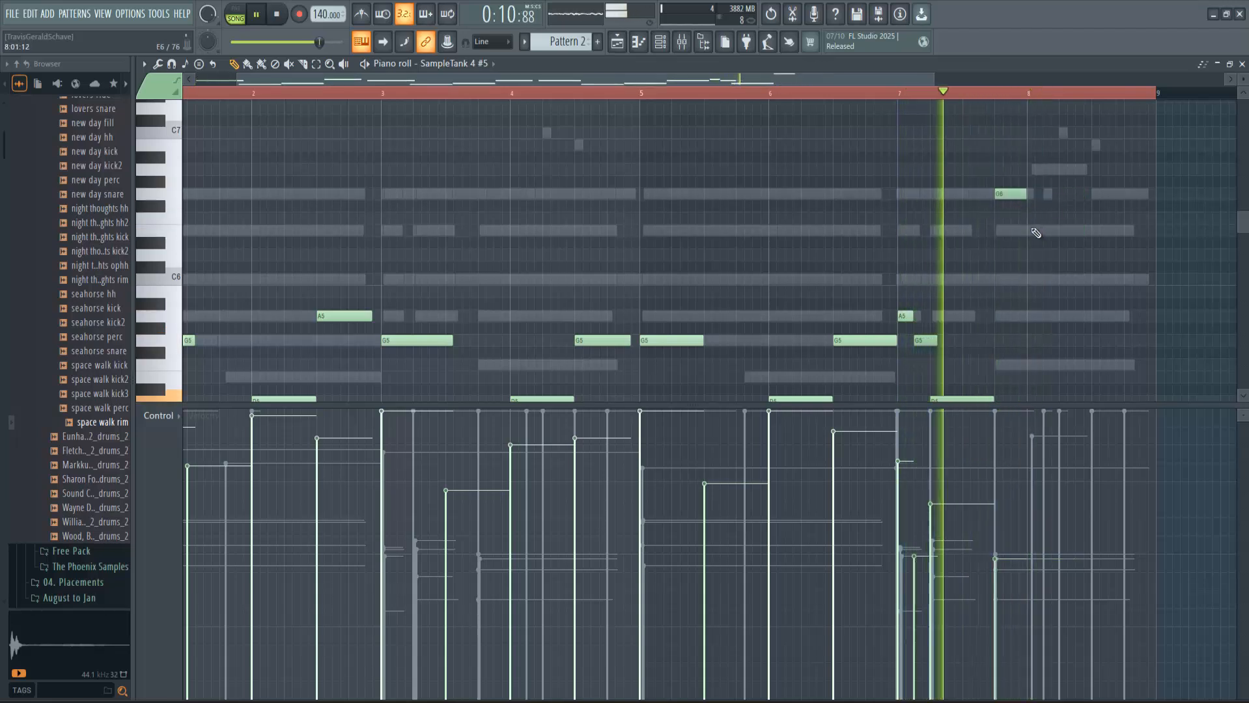
Add one-beat E6, D6, C6 and A5 notes after the G6 as a descending run across bar 8
left_click(1036, 232)
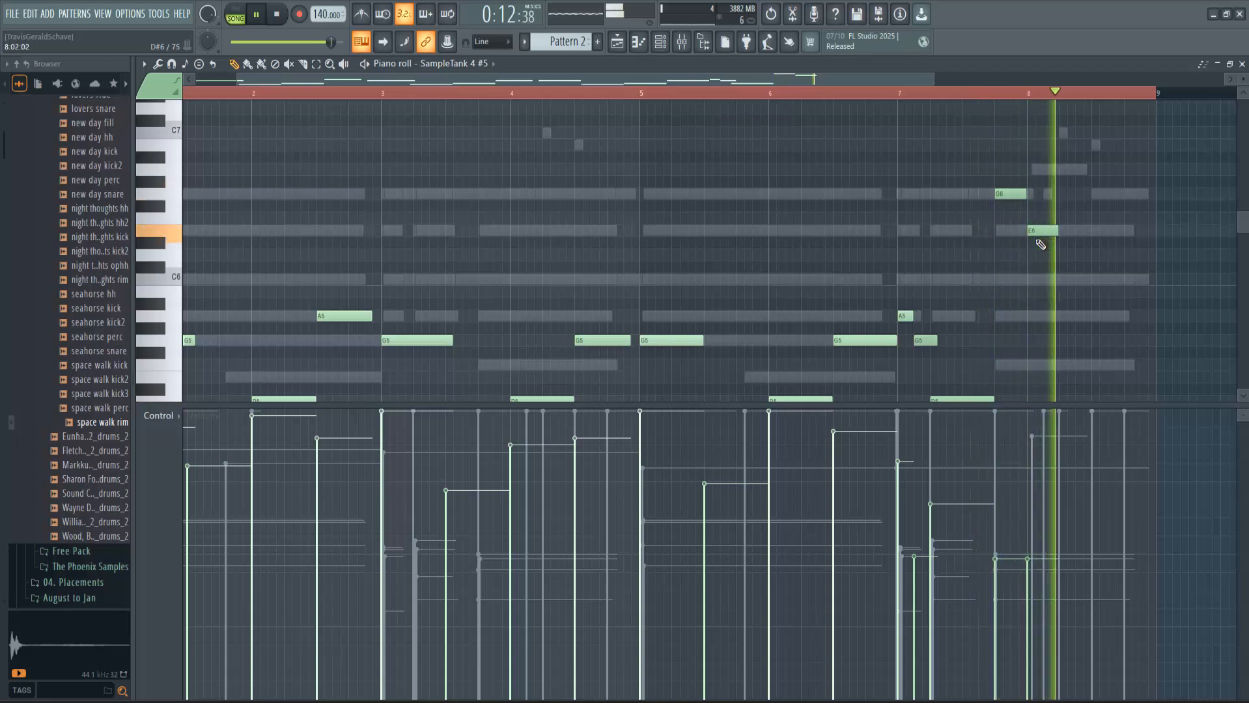
key("space")
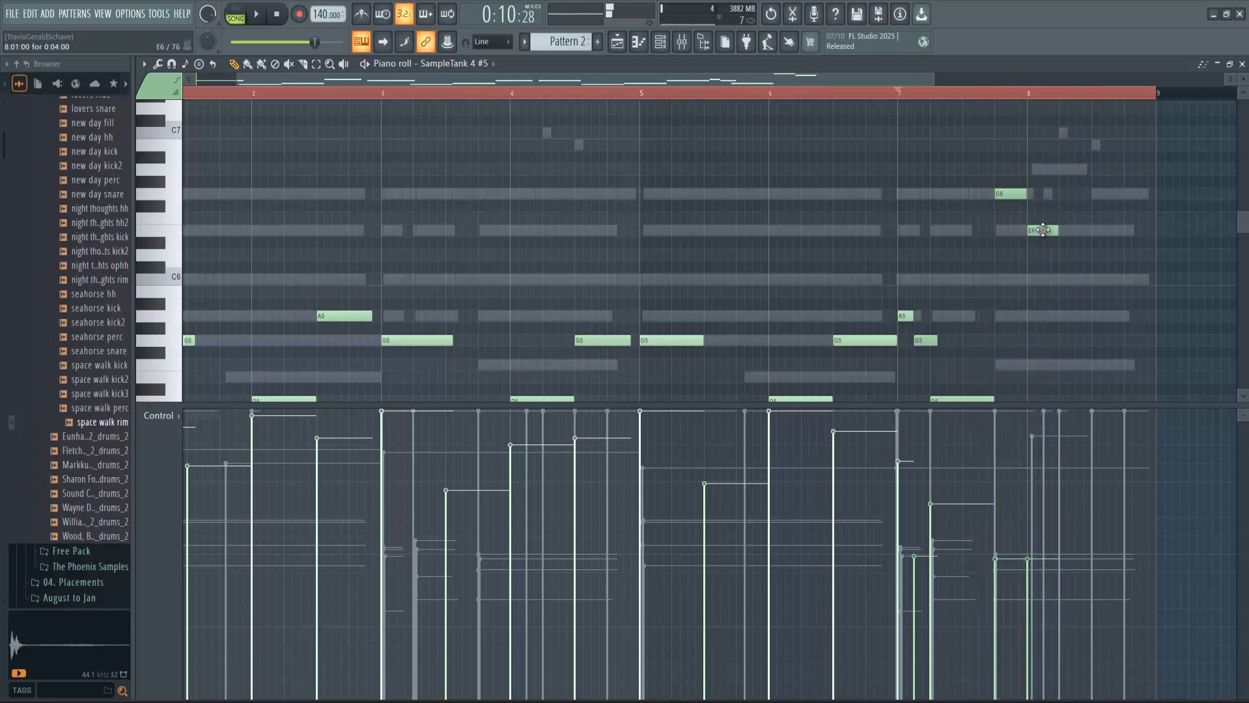
left_click_drag(1068, 256, 1059, 253)
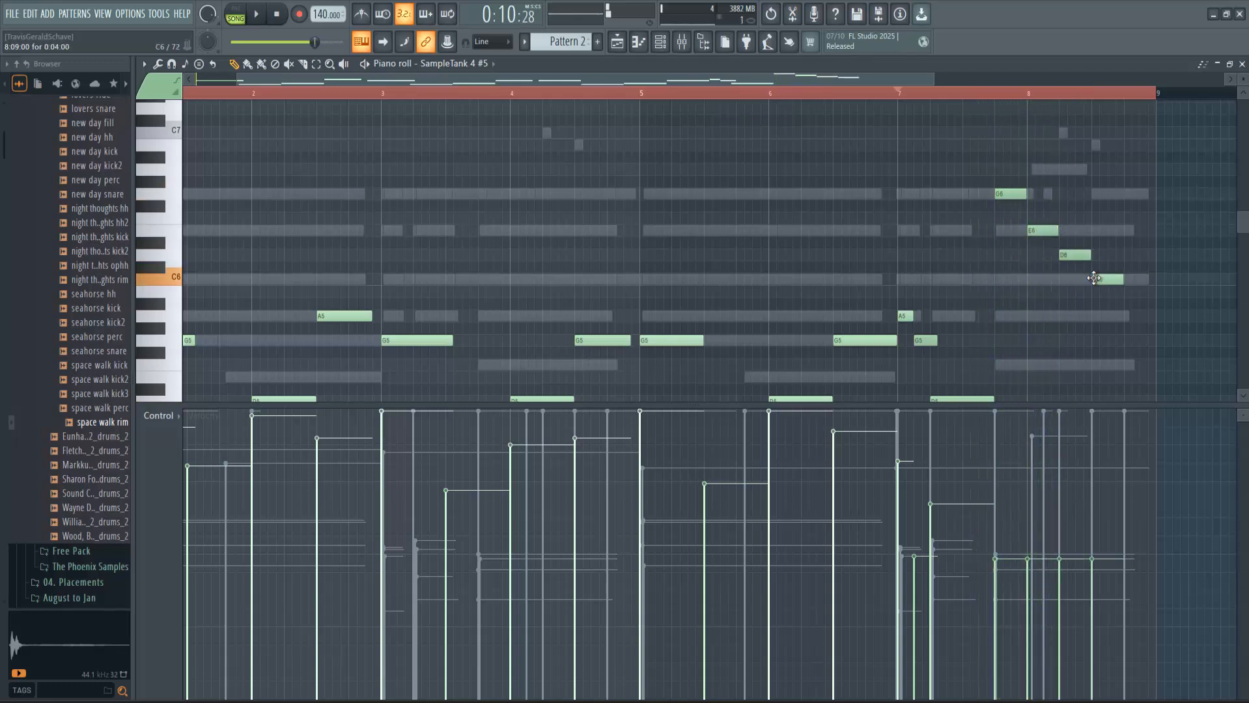
Play the pattern to check the edited violin part and return to the channel rack
key("space")
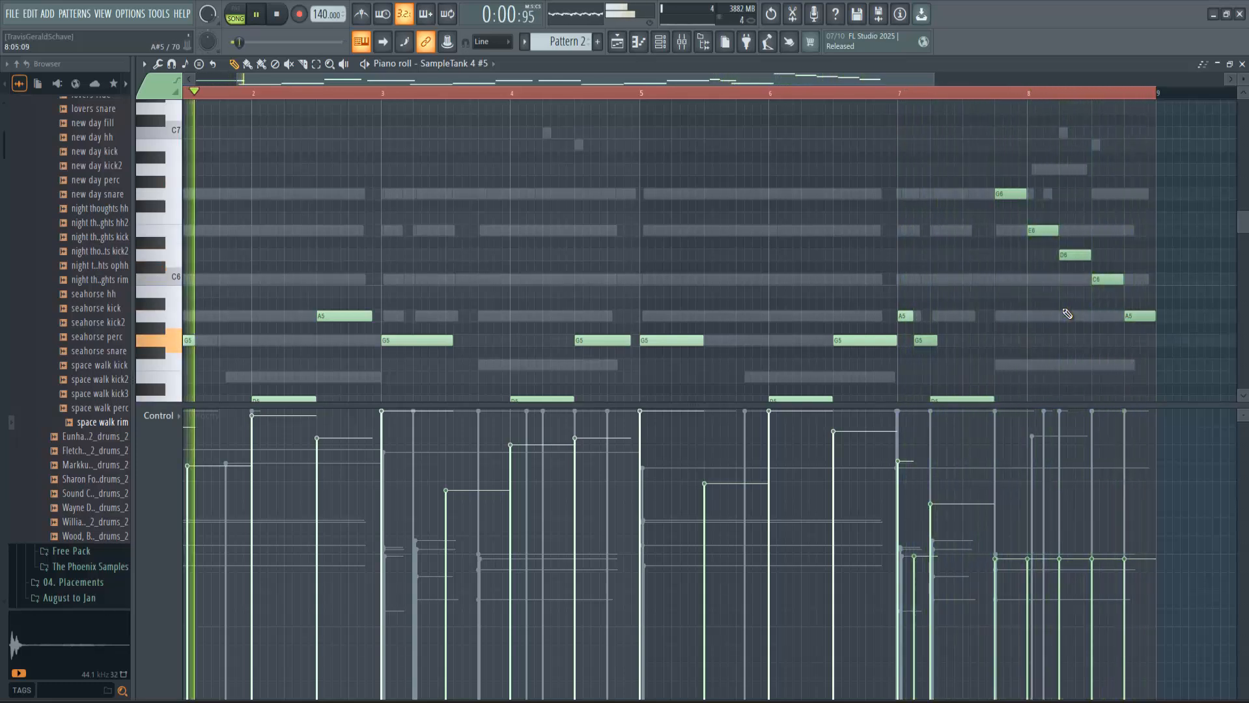
left_click(664, 41)
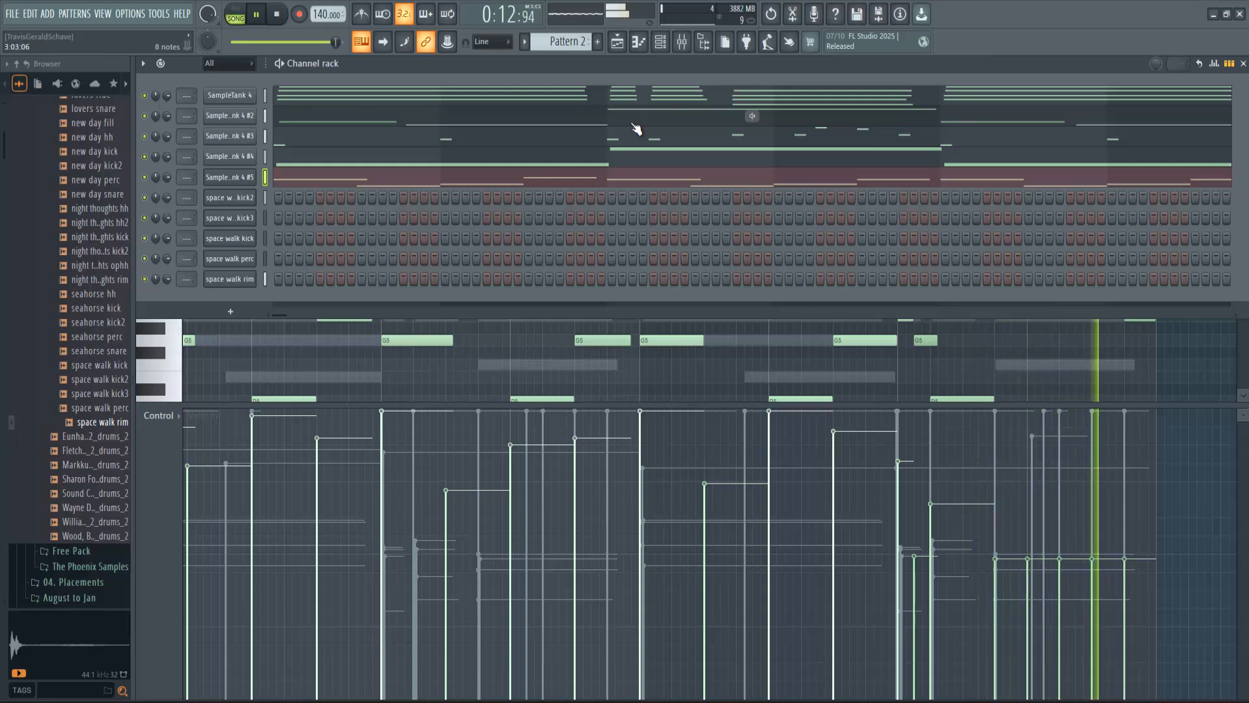
key("space")
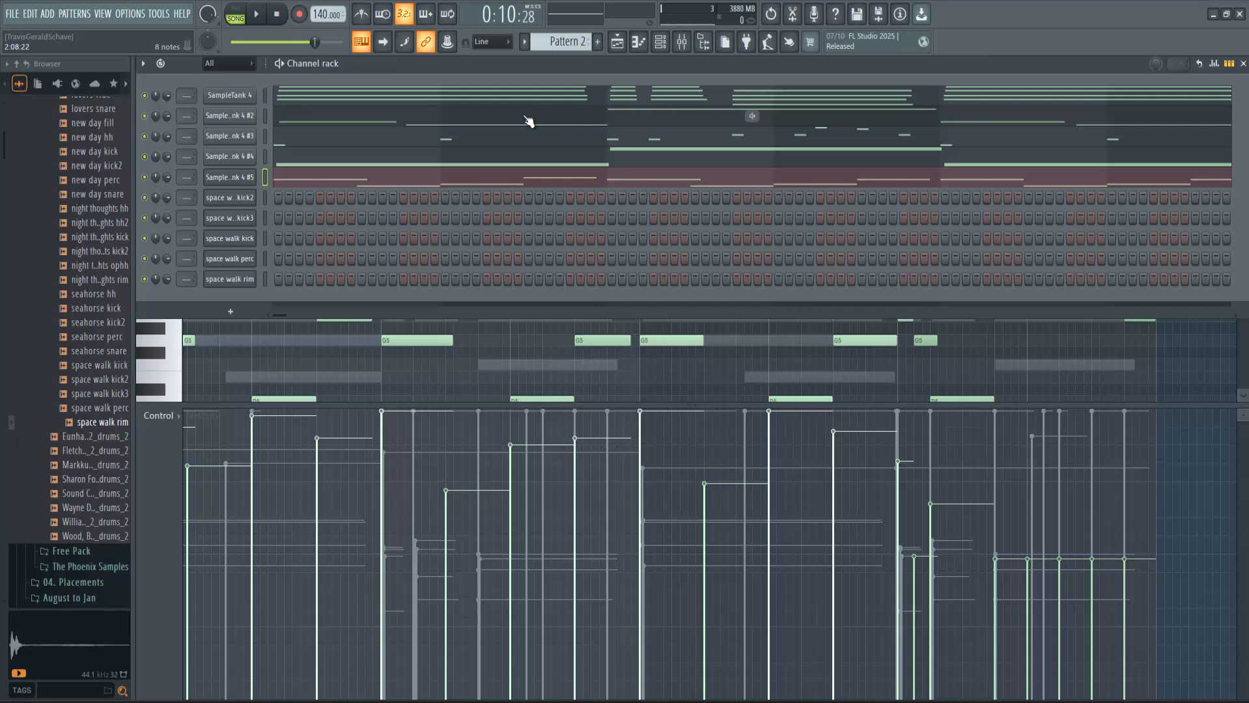
Rename the SampleTank 4 channel as Piano and color it purple
left_click(225, 97)
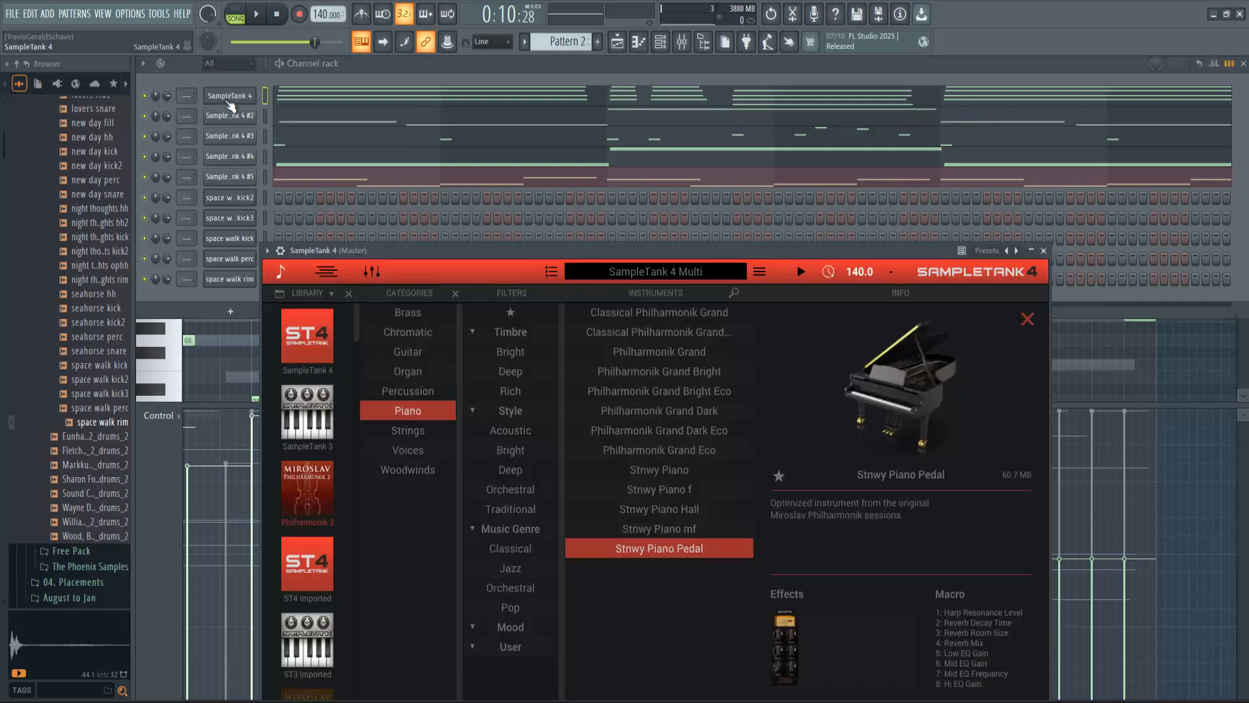
key("F2")
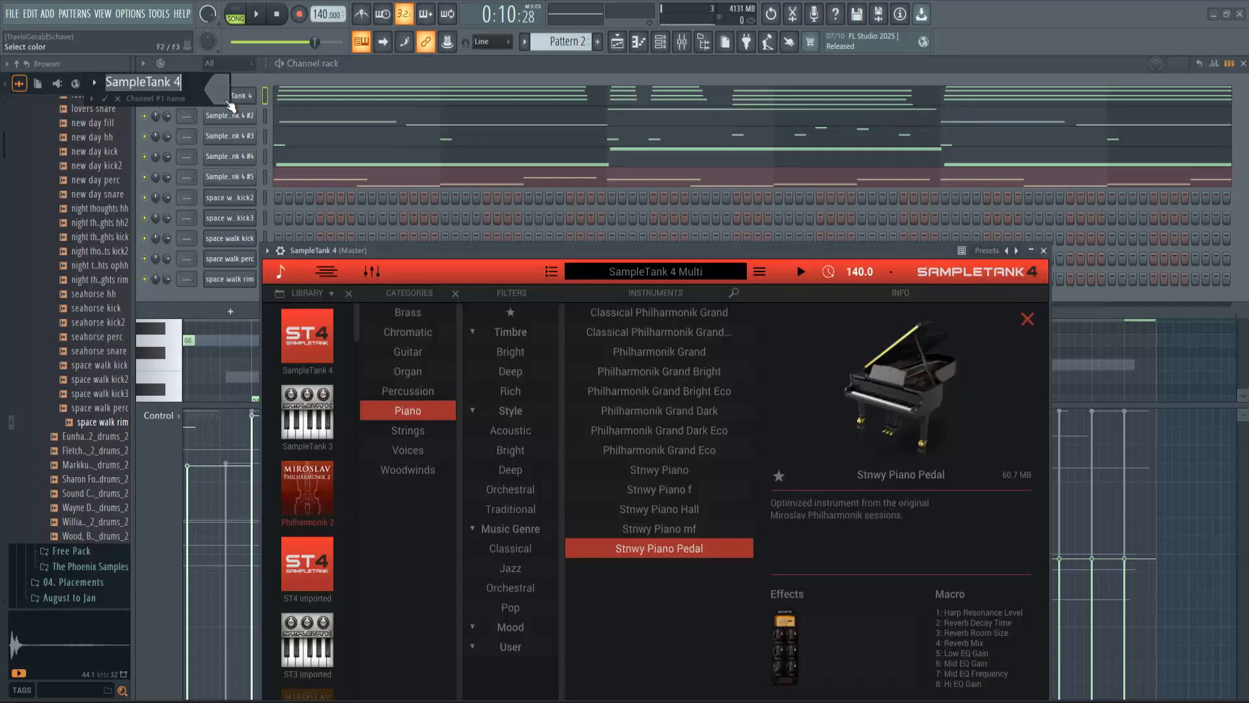
left_click(226, 103)
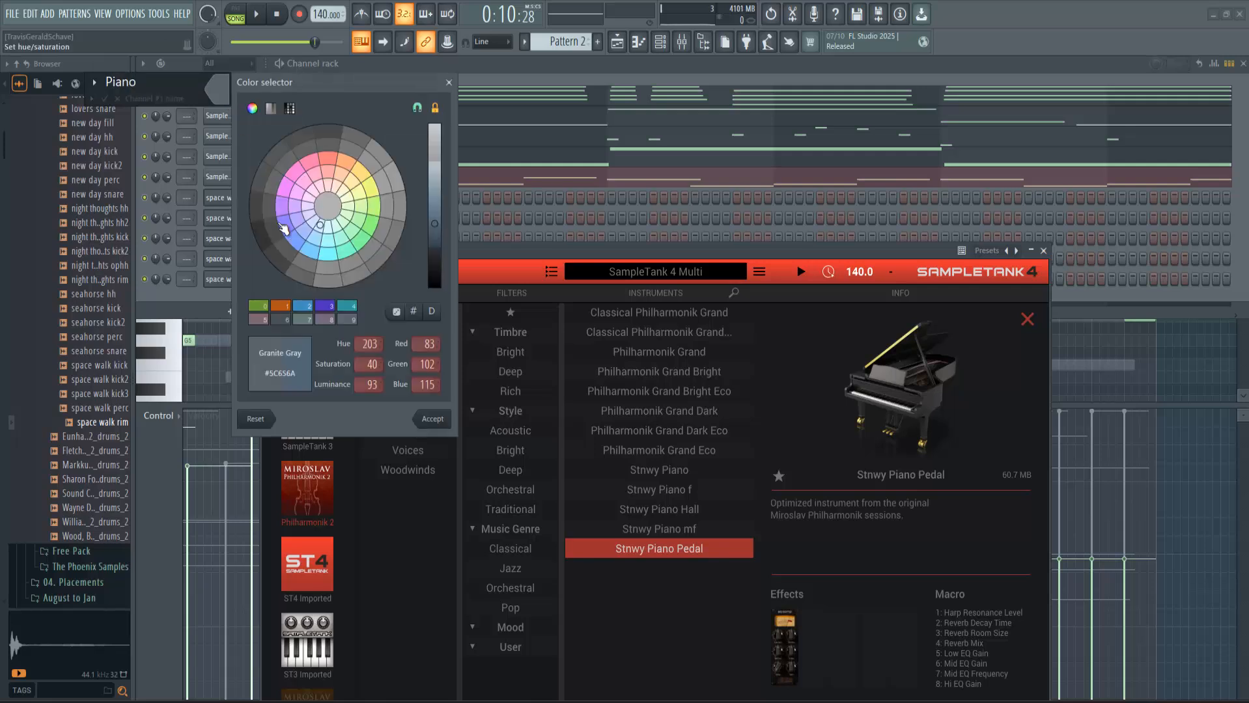
left_click(325, 310)
key("Return")
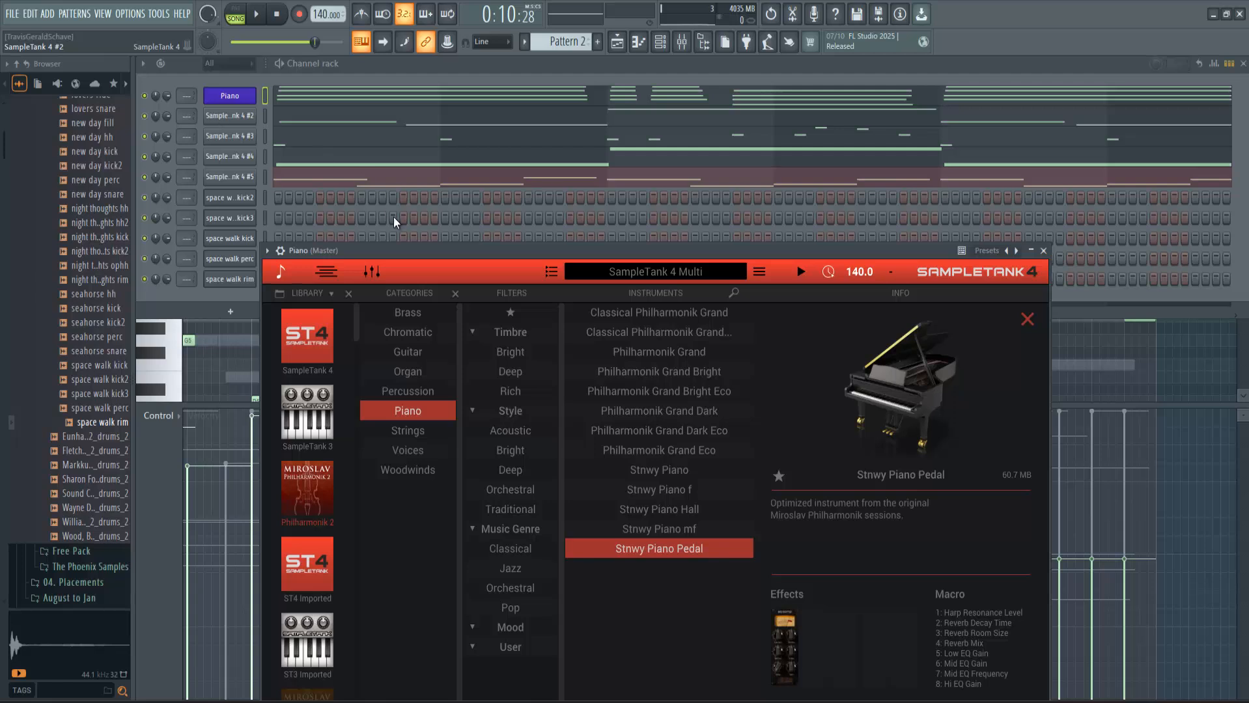
Rename the SampleTank 4 #2 channel as Trumpet and color it orange
key("Down")
left_click_drag(408, 222, 415, 210)
key("F2")
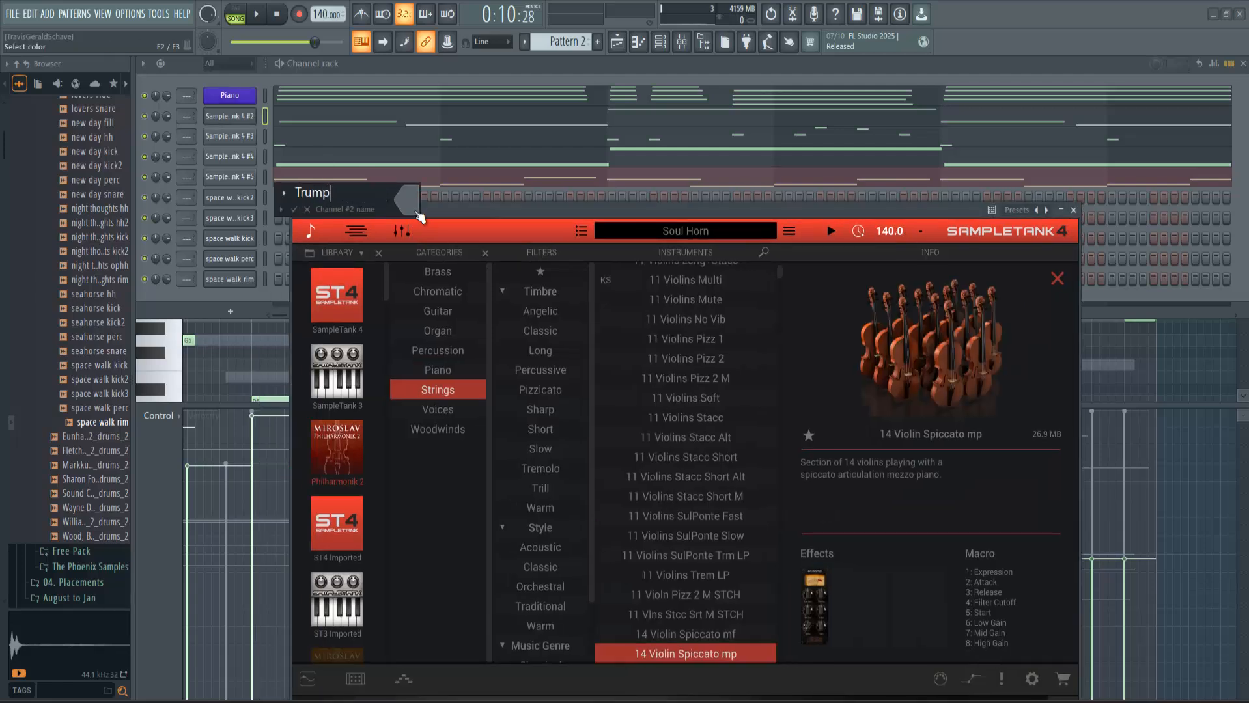
left_click(416, 211)
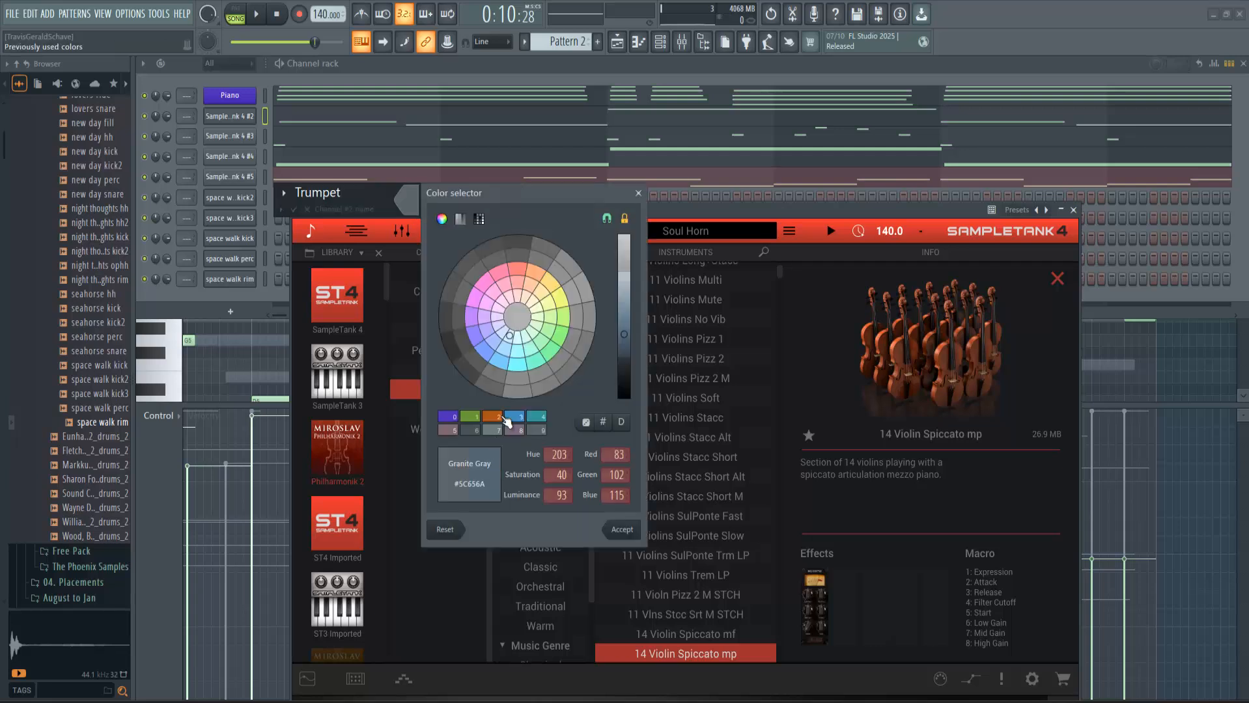
left_click(507, 420)
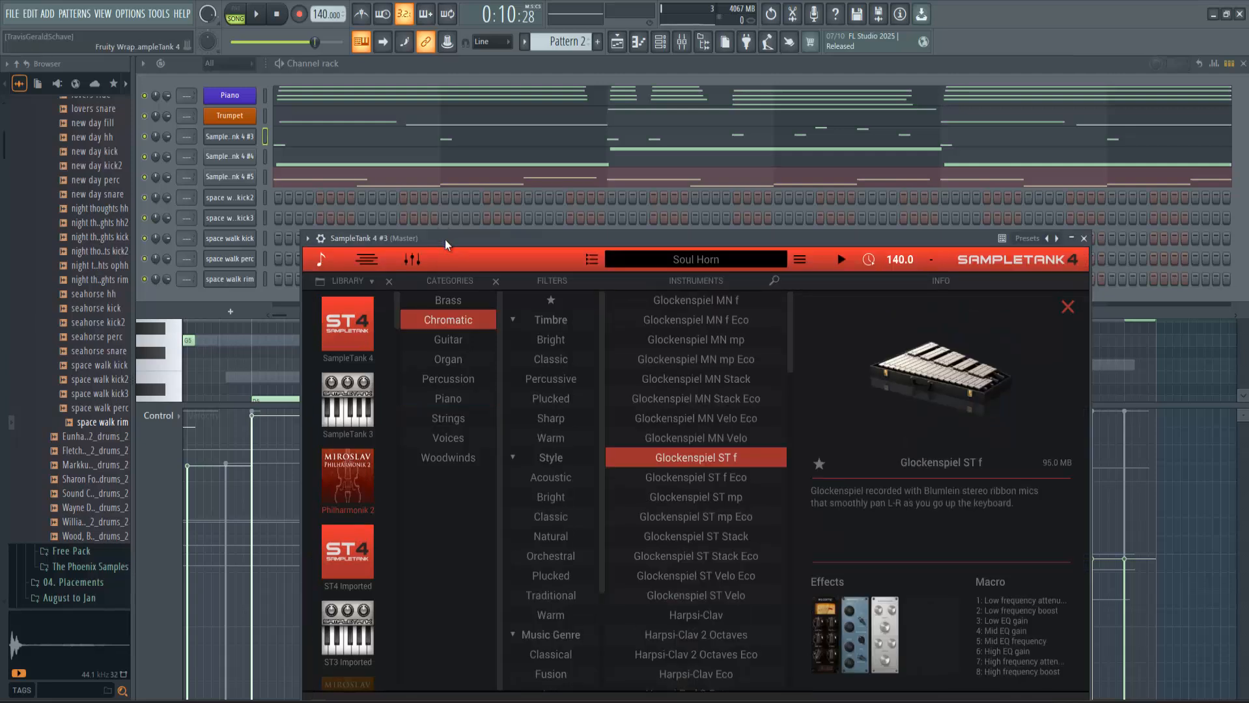
Rename the SampleTank 4 #3 channel as Glockenspiel and color it purple like the piano
left_click_drag(445, 239, 443, 217)
key("F2")
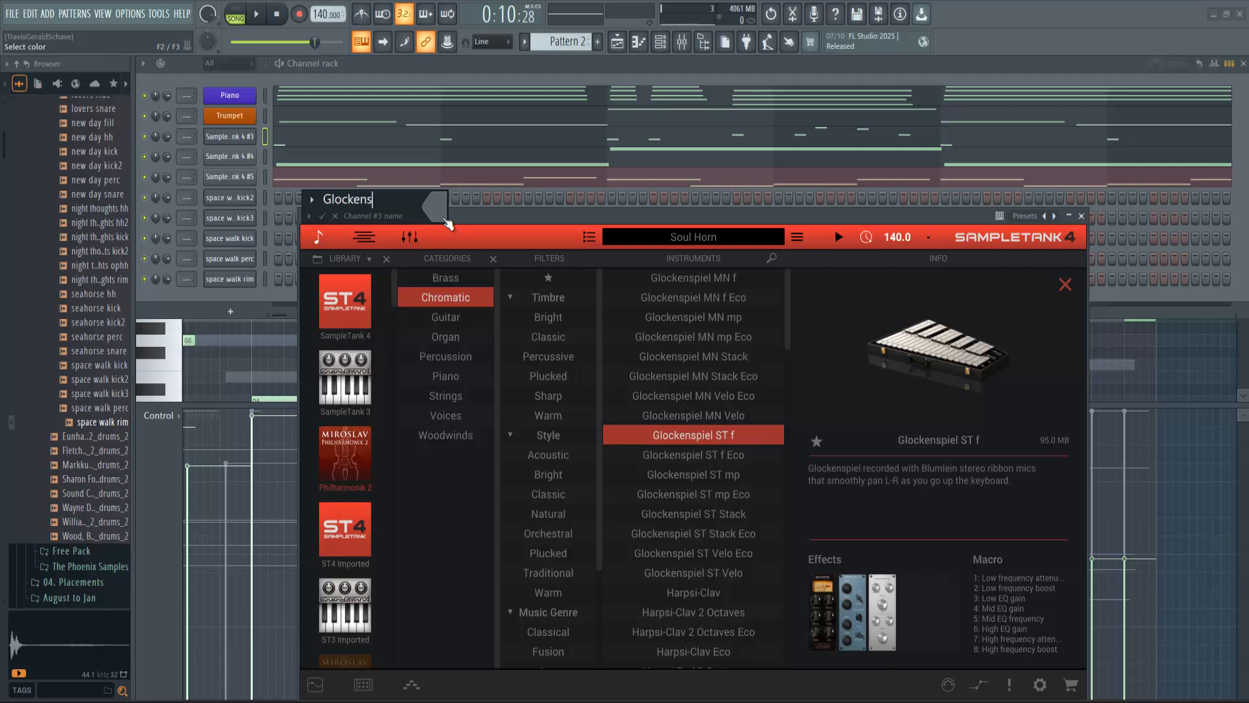
left_click(445, 220)
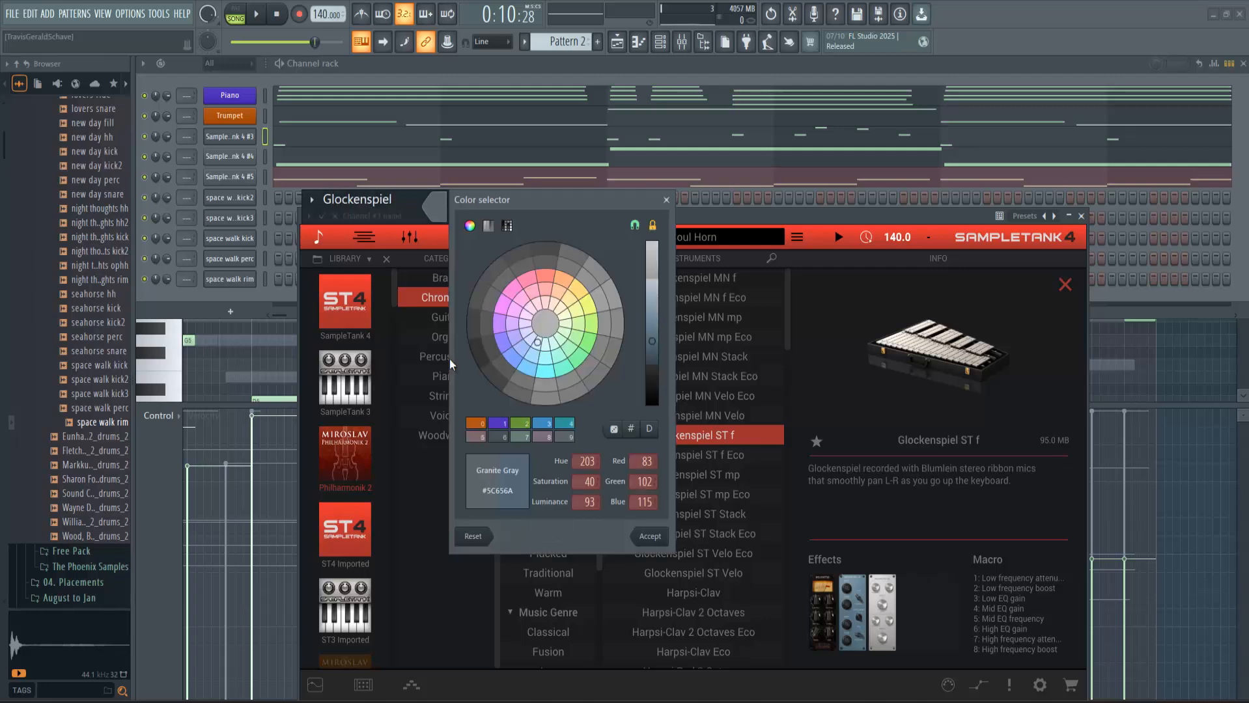
double_click(497, 422)
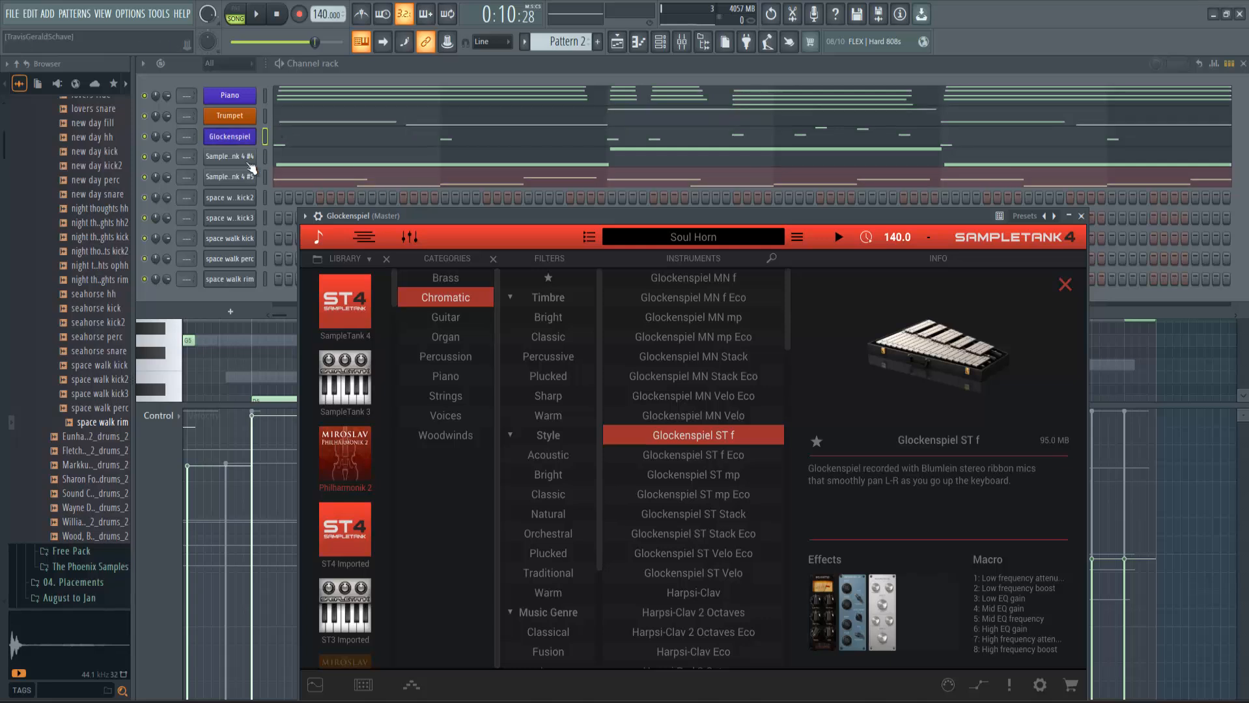
Rename the SampleTank 4 #4 channel as Cellos and color it blue
left_click(229, 157)
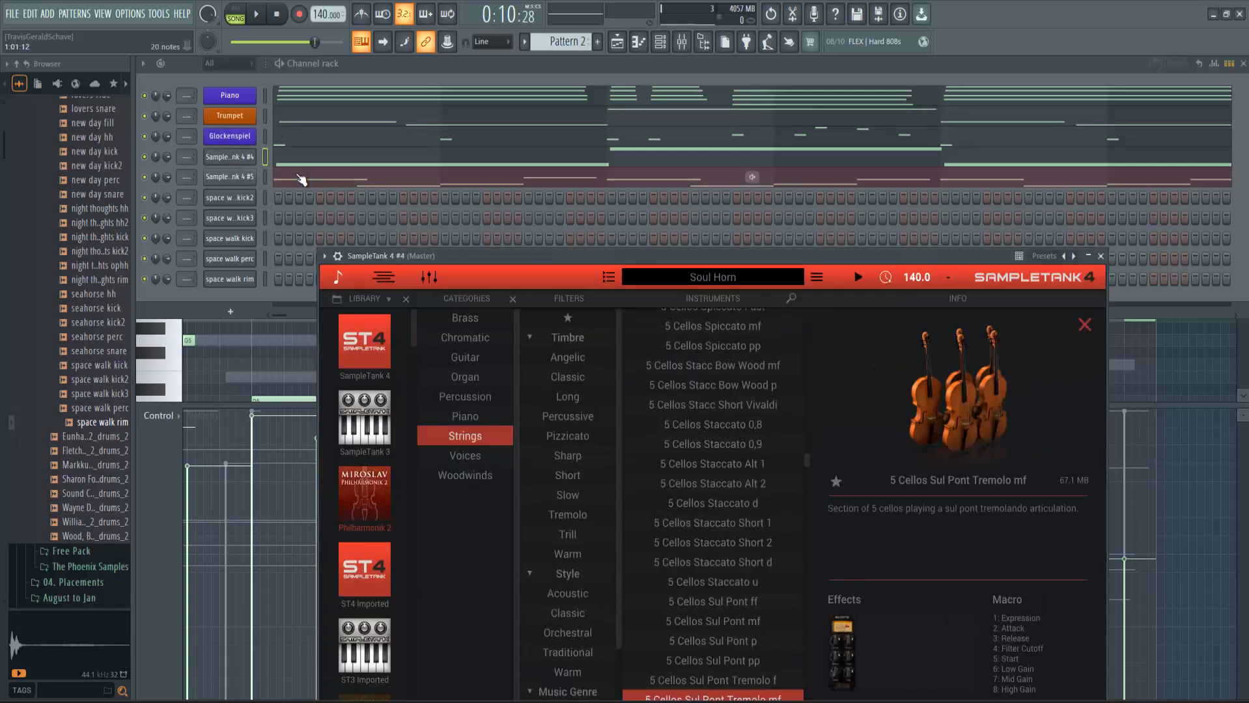
left_click_drag(524, 255, 534, 223)
key("F2")
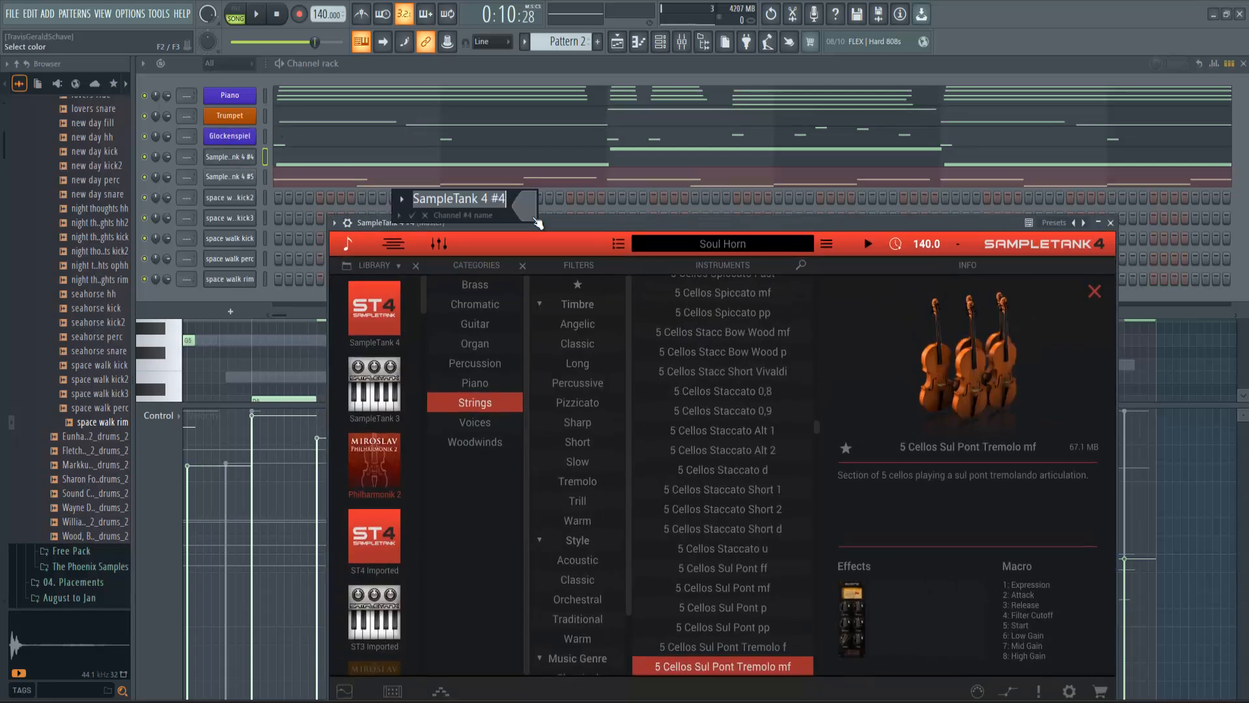
type("Cellos")
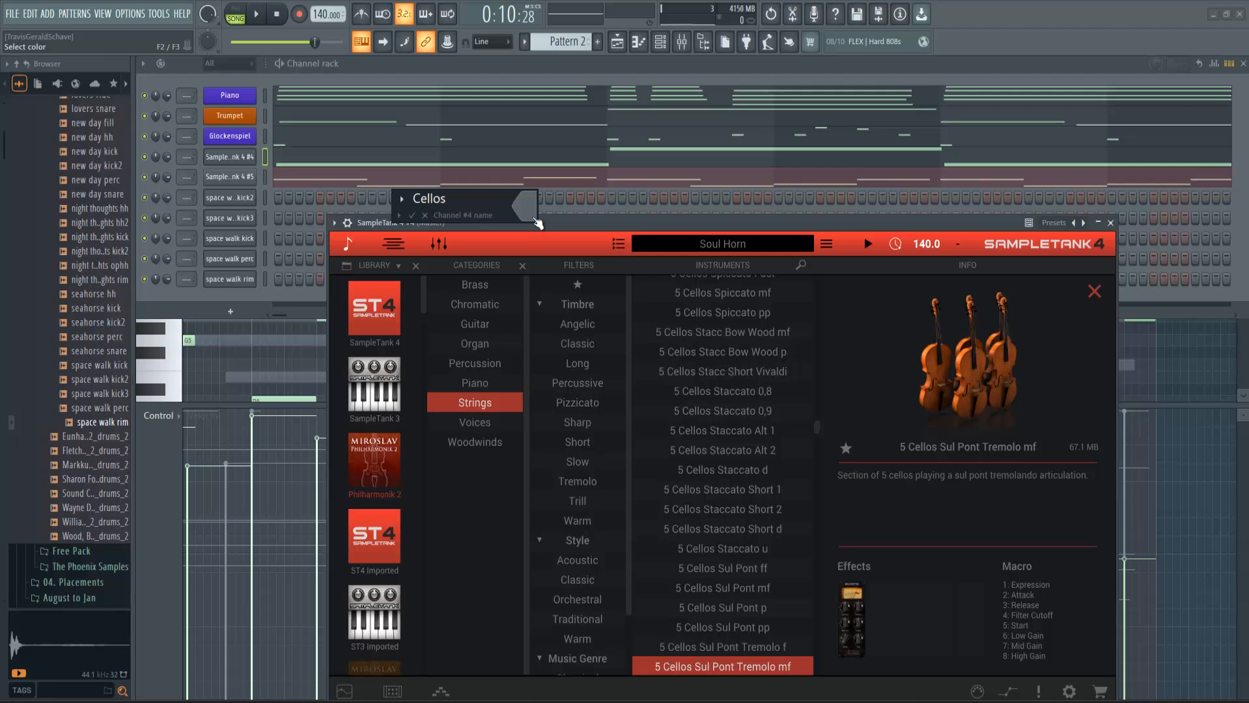
left_click(538, 224)
left_click(638, 427)
key("Return")
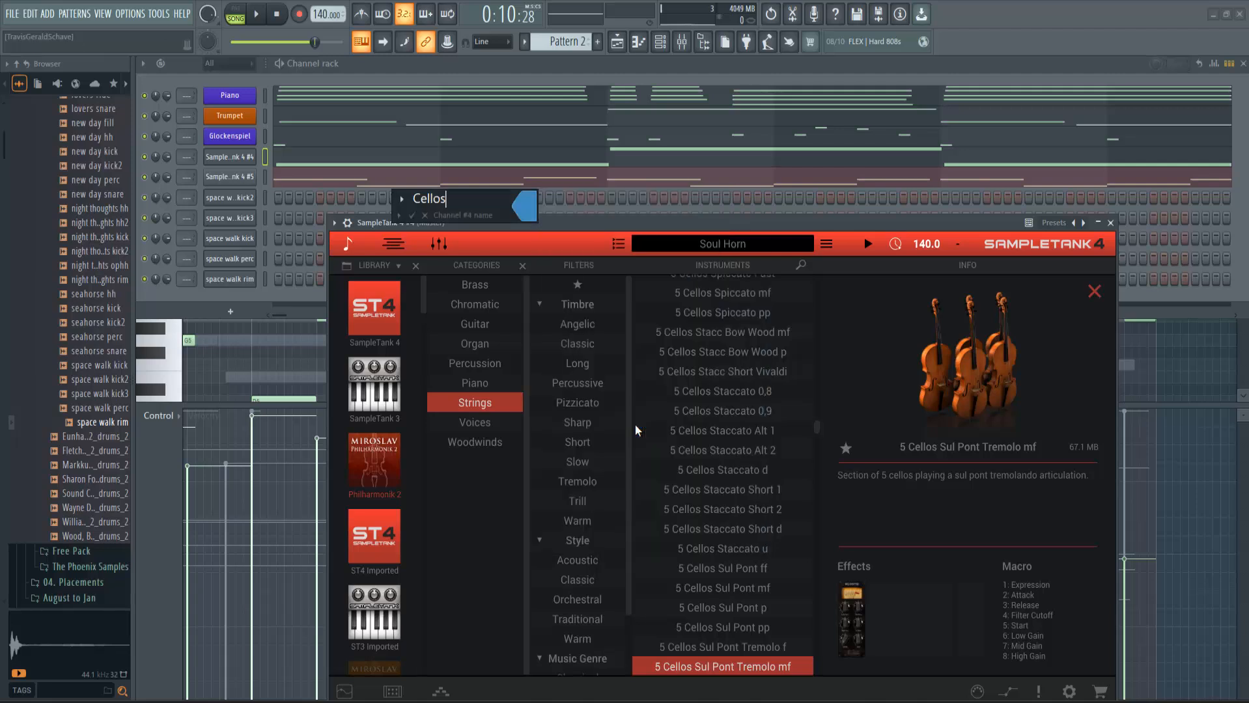
Rename the SampleTank 4 #5 channel as Violins and color it blue like the Cellos channel
key("Return")
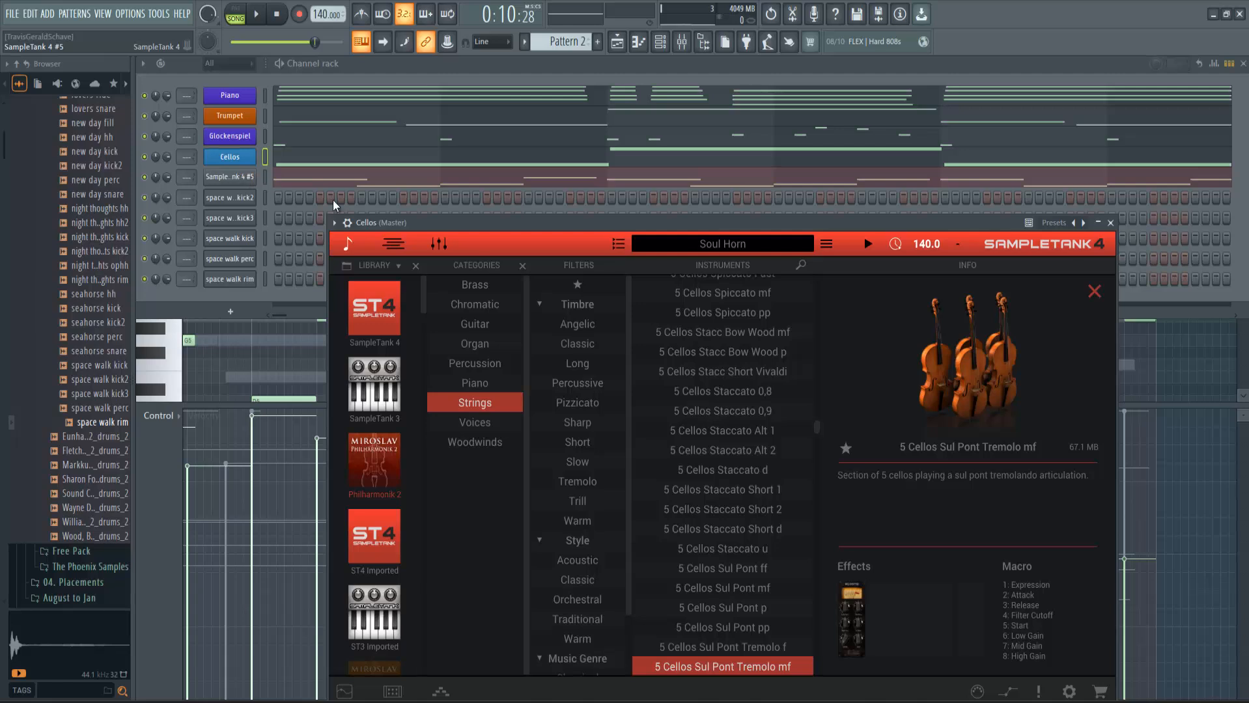
left_click_drag(483, 267, 491, 216)
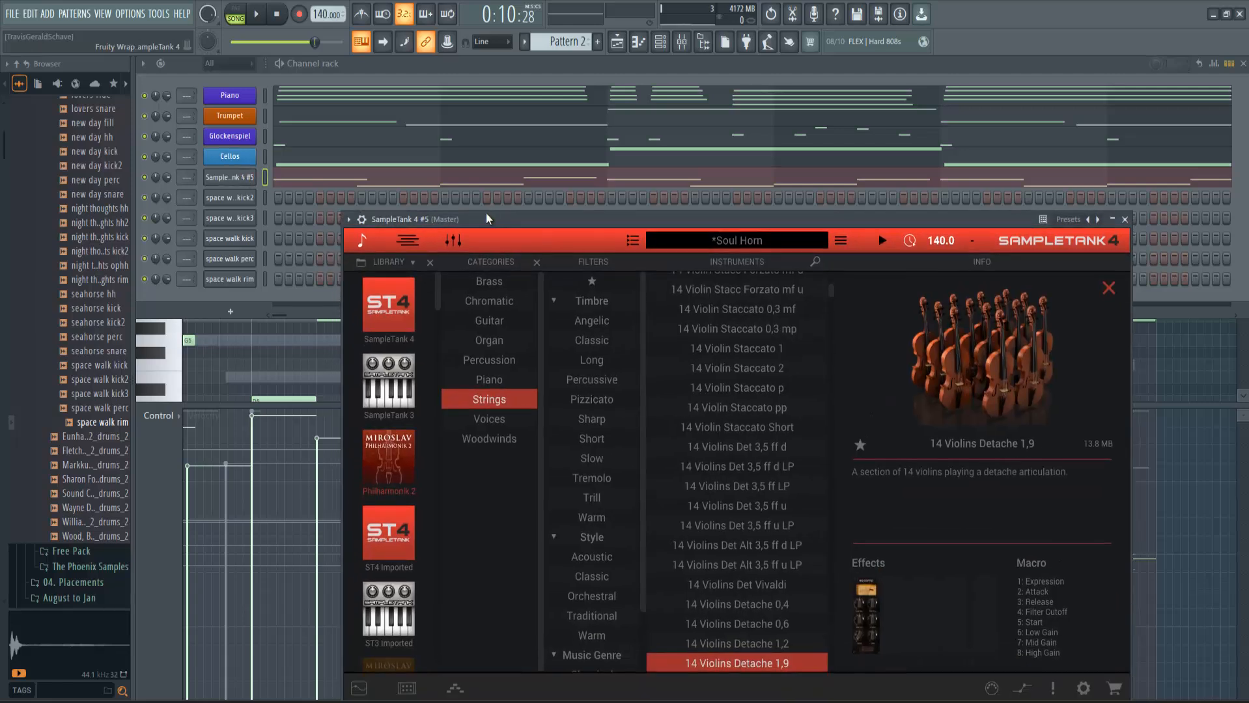
key("F2")
type("Violins")
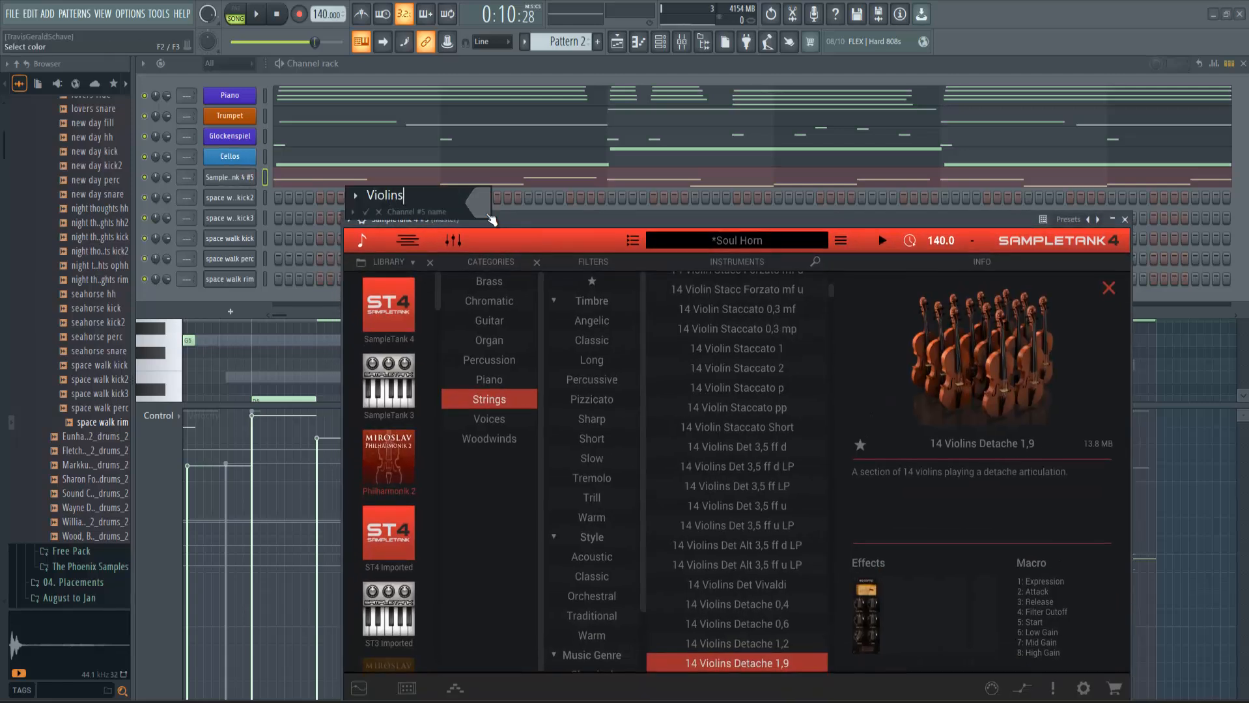
left_click(487, 214)
left_click(524, 420)
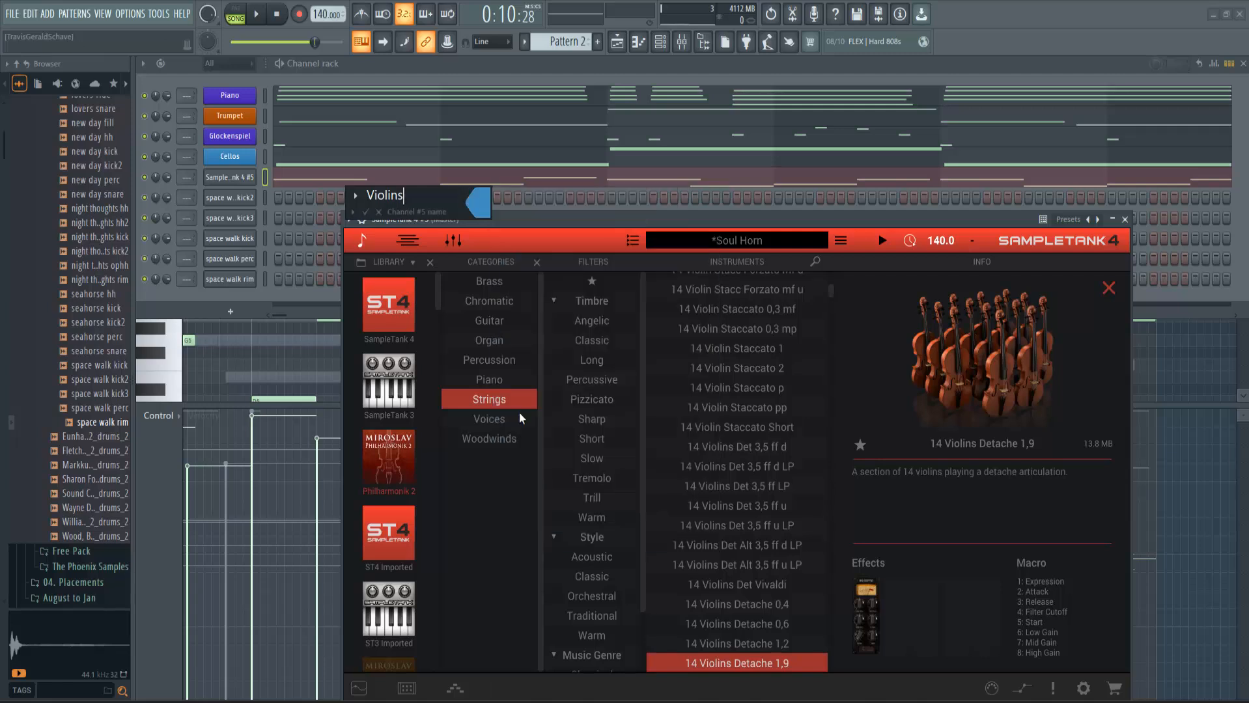
key("Return")
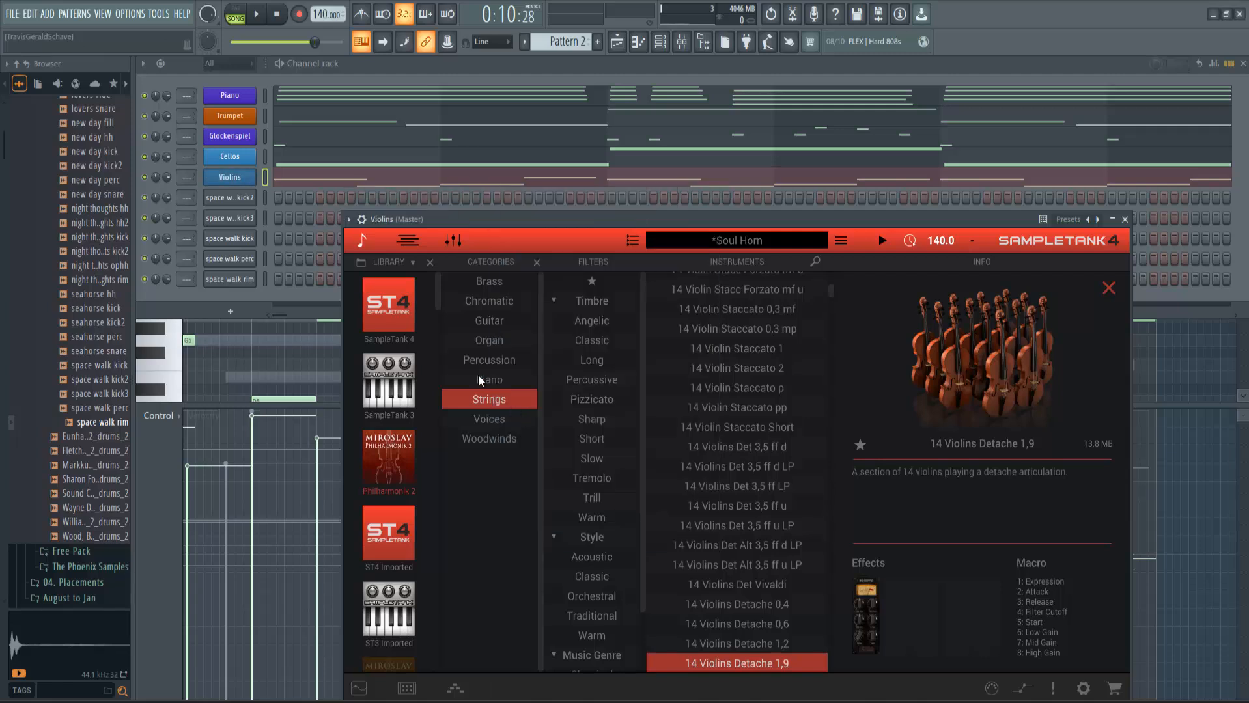
Move the Glockenspiel channel above the Trumpet channel, and delete the unused space walk kick channel while in Pattern 1
left_click(268, 132)
key("alt+Up")
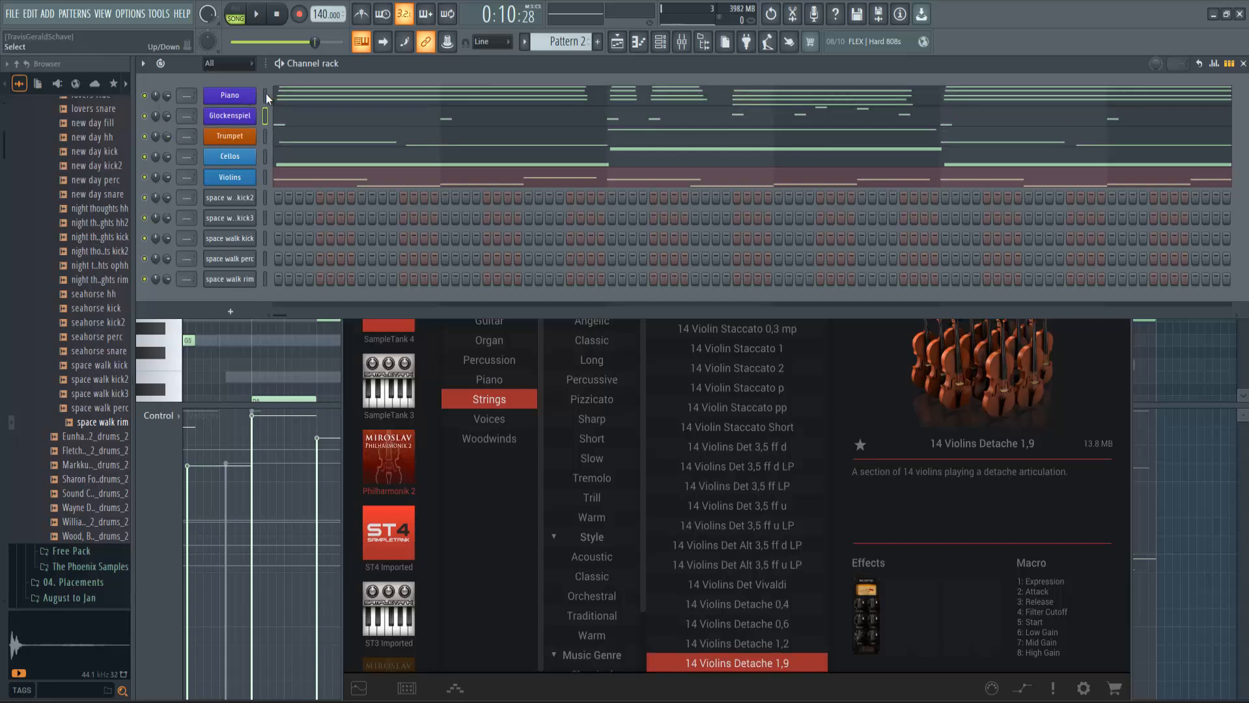
left_click_drag(577, 43, 577, 70)
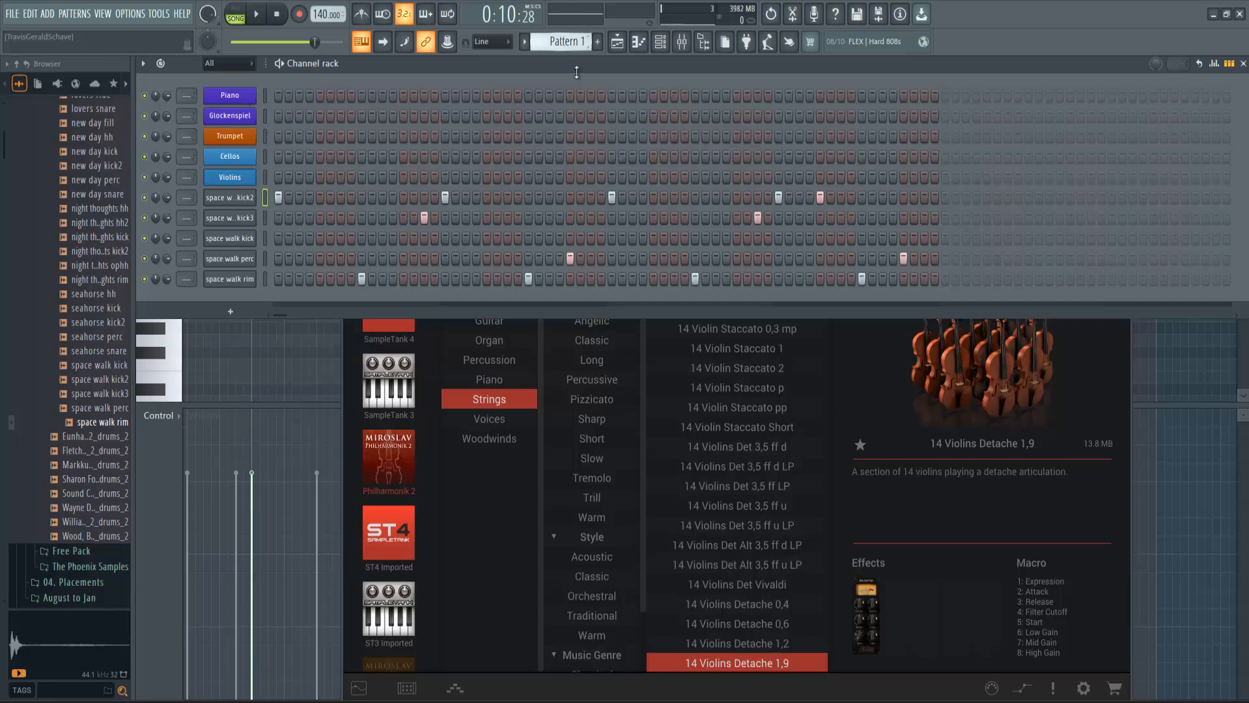
right_click(233, 241)
left_click(352, 417)
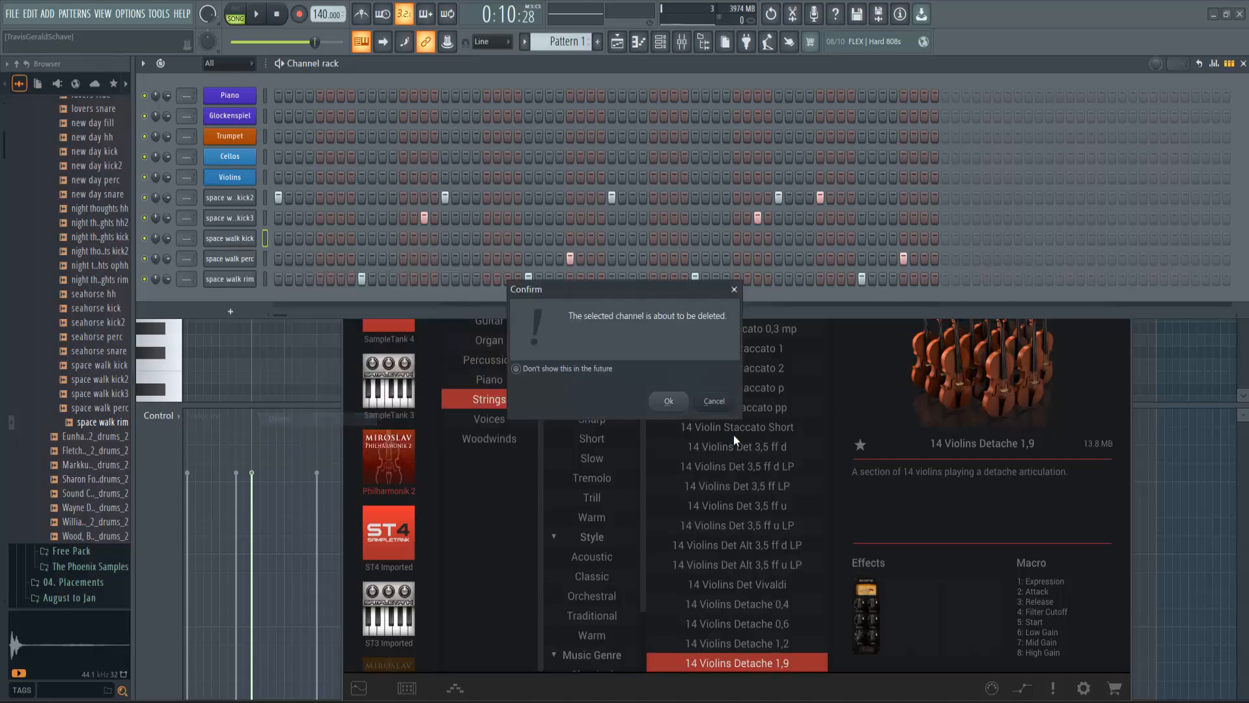
left_click(665, 401)
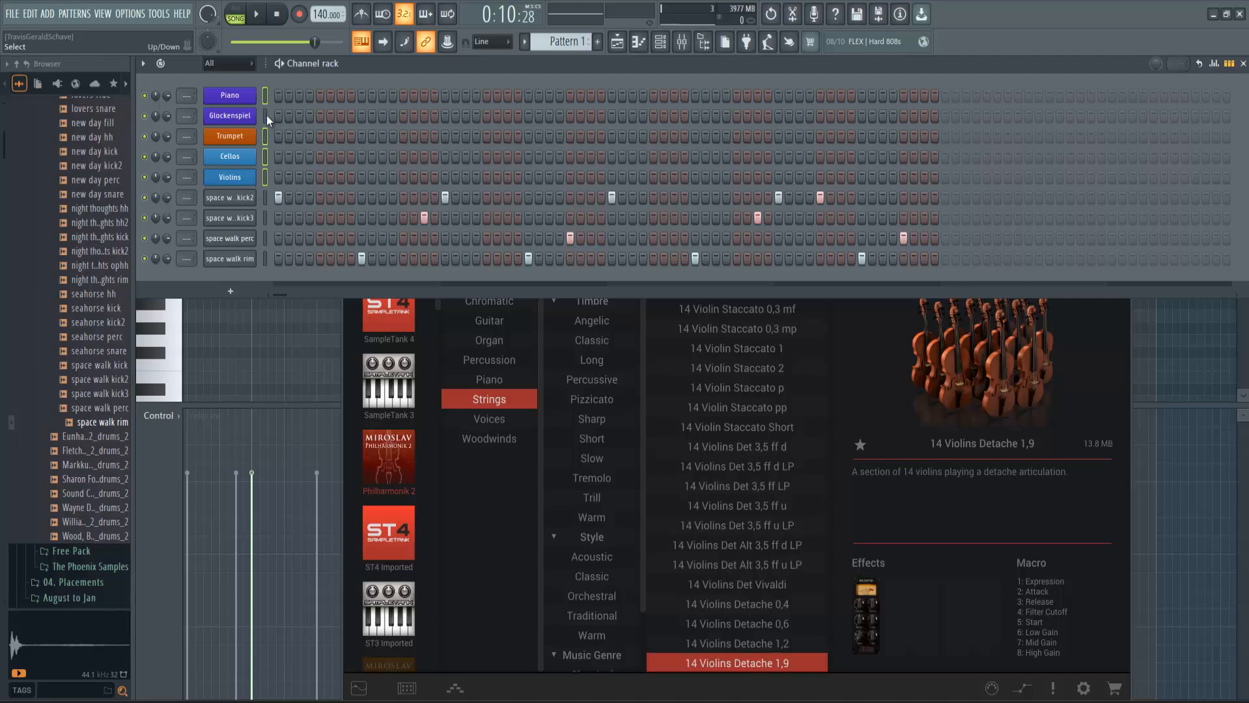
Route the Piano, Glockenspiel, Trumpet, Cellos and Violins channels to mixer tracks 1 to 5
left_click(681, 42)
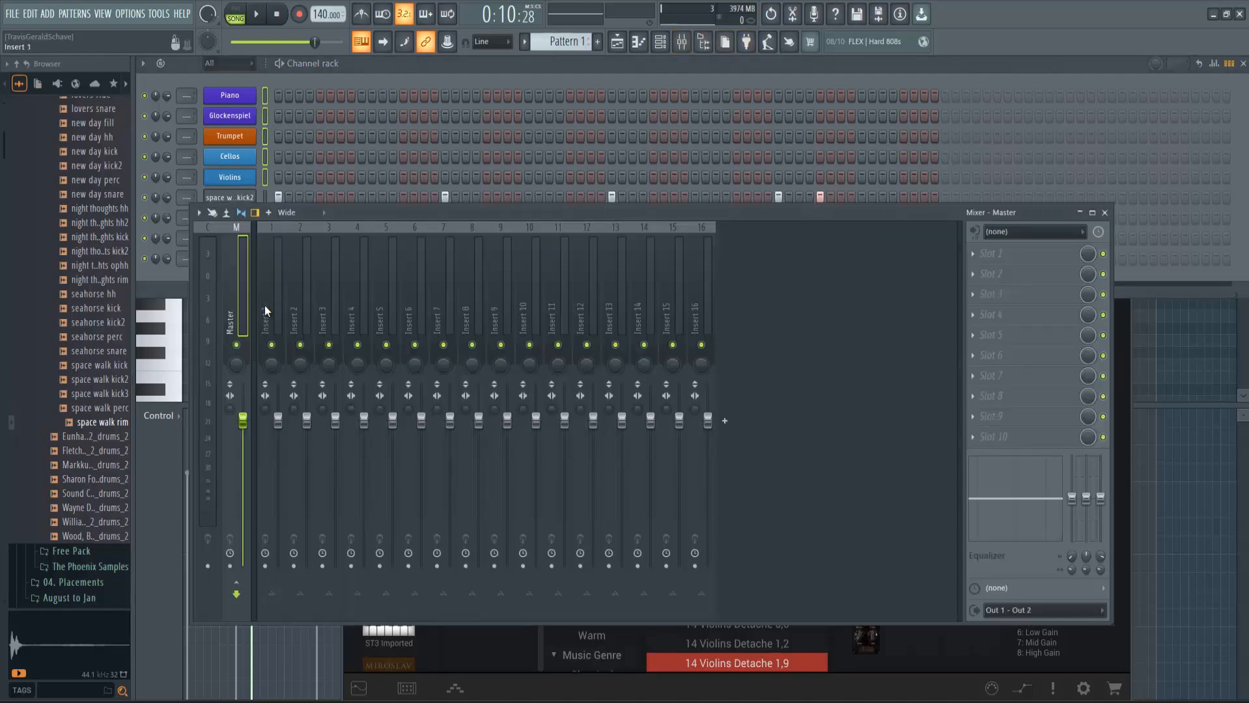
left_click(264, 311)
key("ctrl+l")
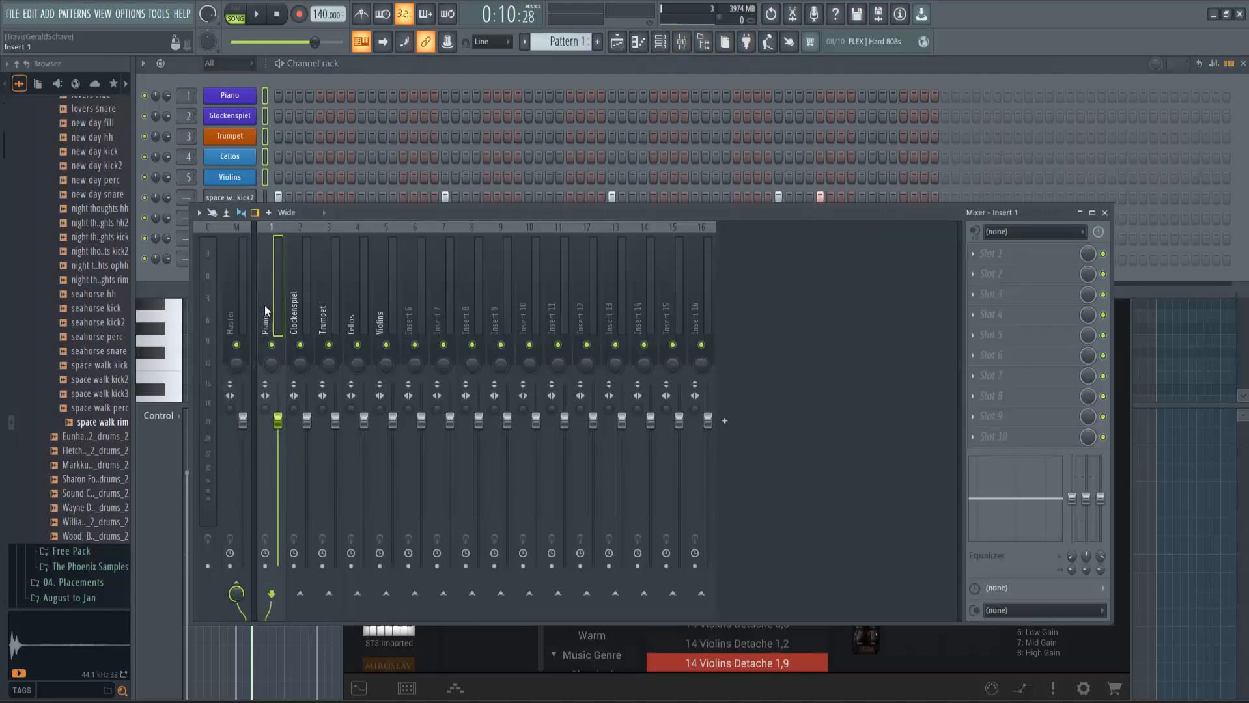
Route space walk kick2, perc and rim to mixer tracks 6 to 8, and assign kick3 to track 6 with kick2
left_click(321, 116)
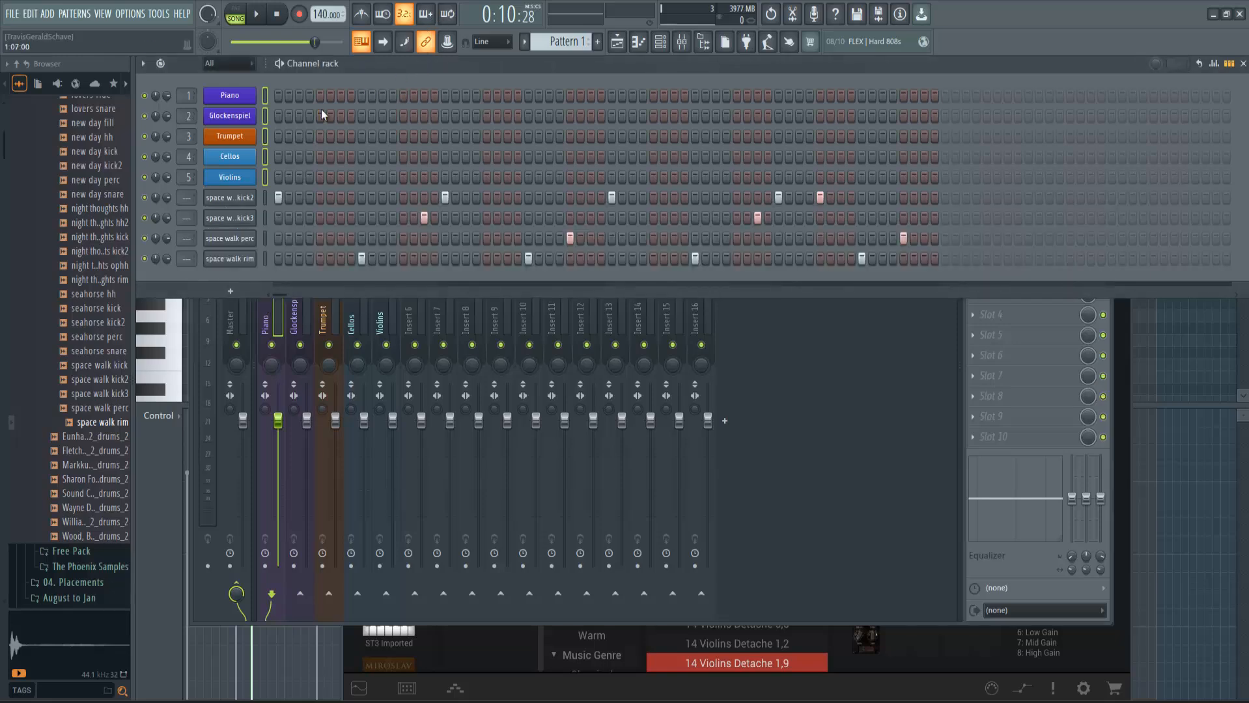
left_click(420, 329)
key("ctrl+l")
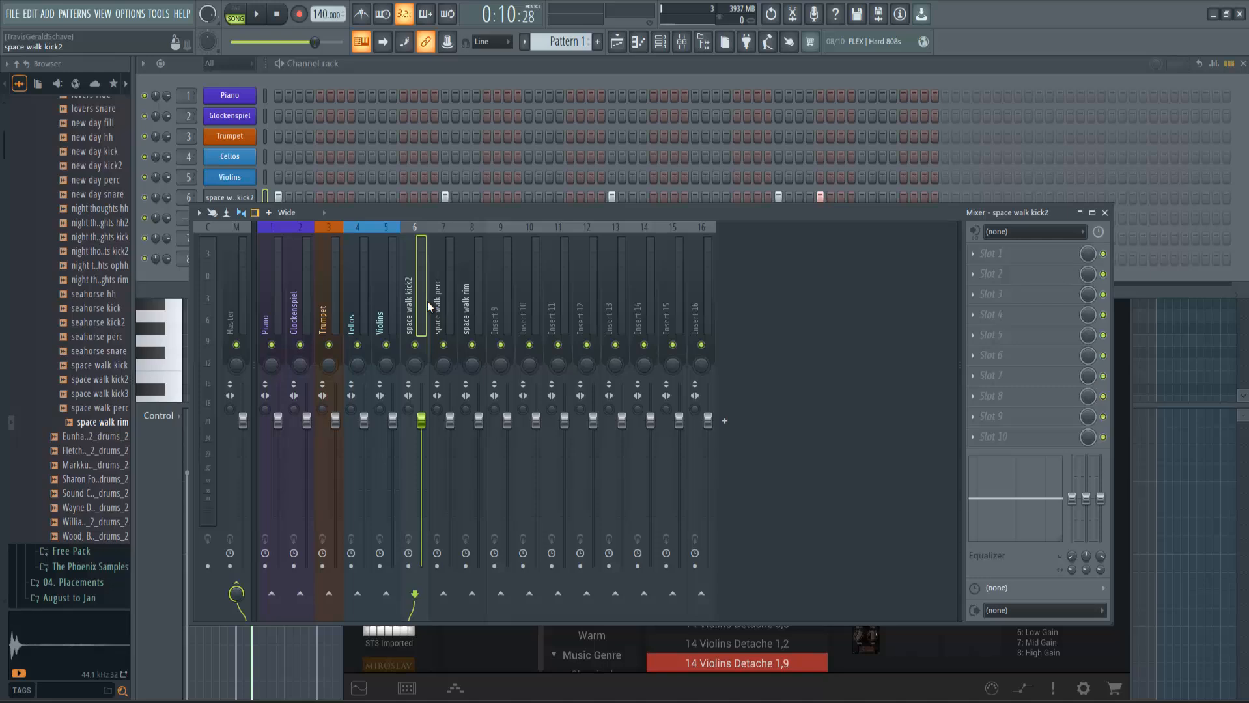
left_click(394, 82)
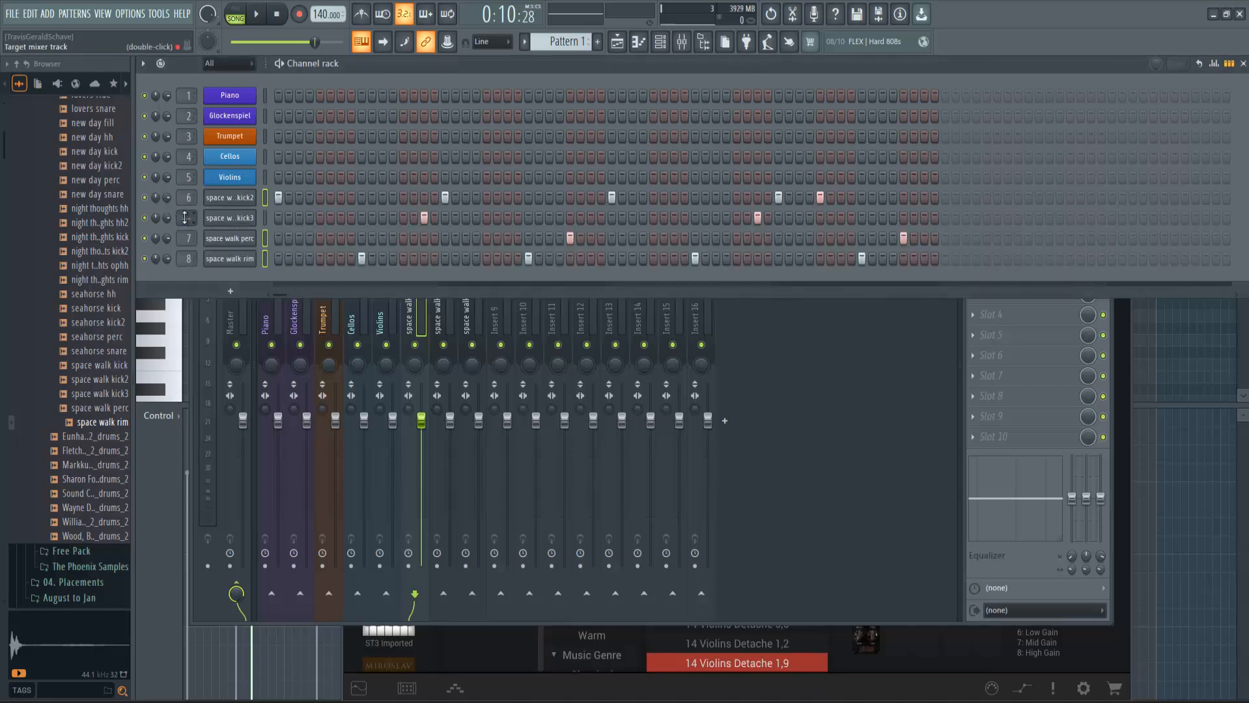
left_click_drag(184, 218, 182, 185)
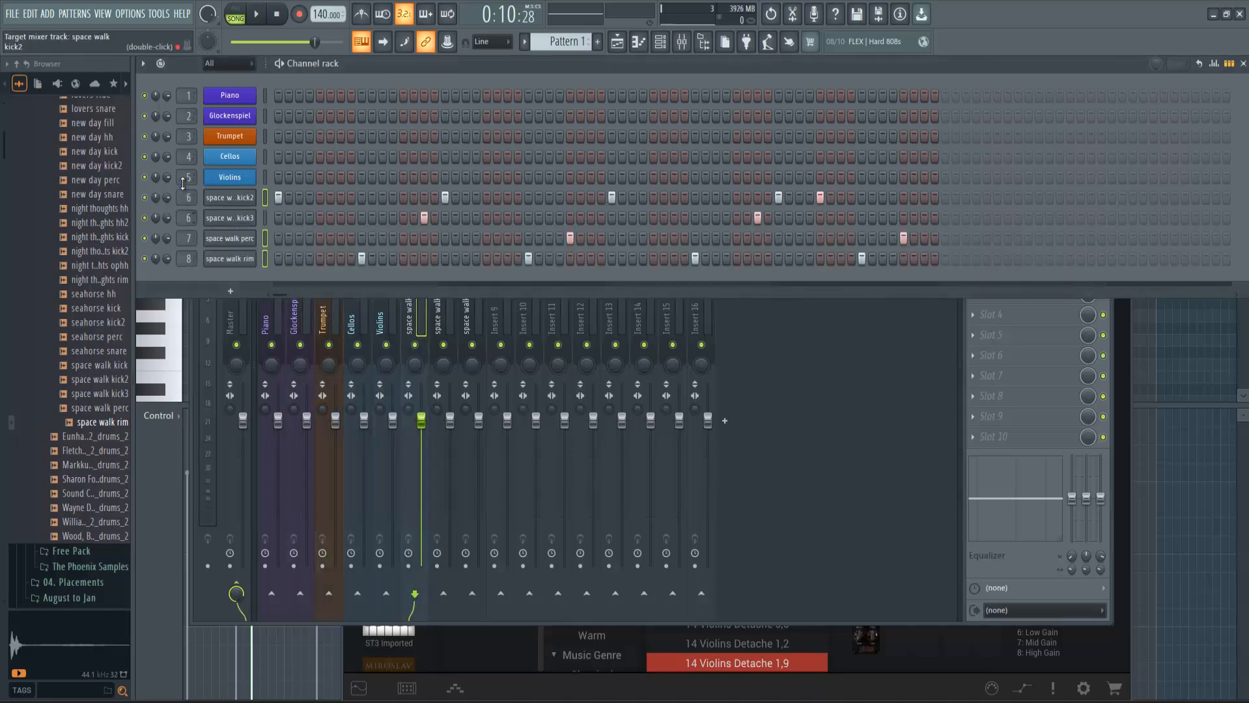
Lower the volume of mixer tracks 1 to 8 together to about 78% (-5.1 dB) during playback
left_click_drag(283, 310, 442, 297)
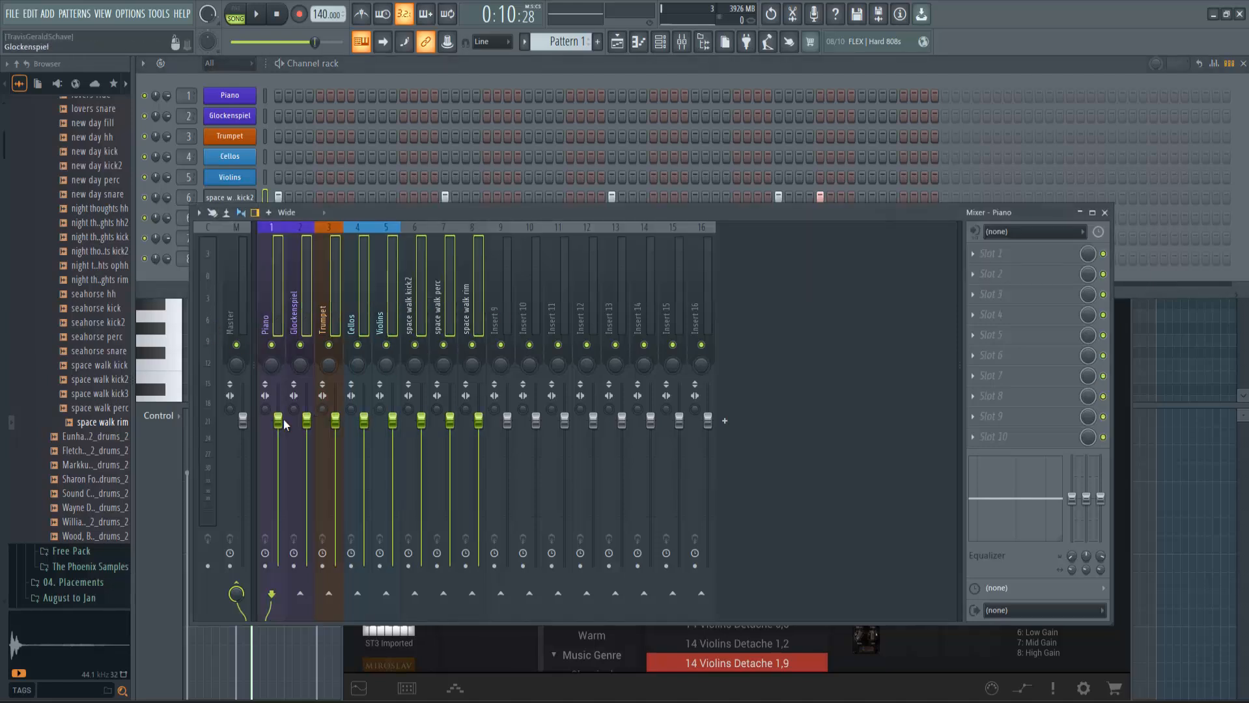
key("space")
left_click_drag(279, 430, 280, 458)
Raise the space walk rim track's volume slightly and lower the Cellos track to about 70% (-7.3 dB) during playback
left_click(465, 296)
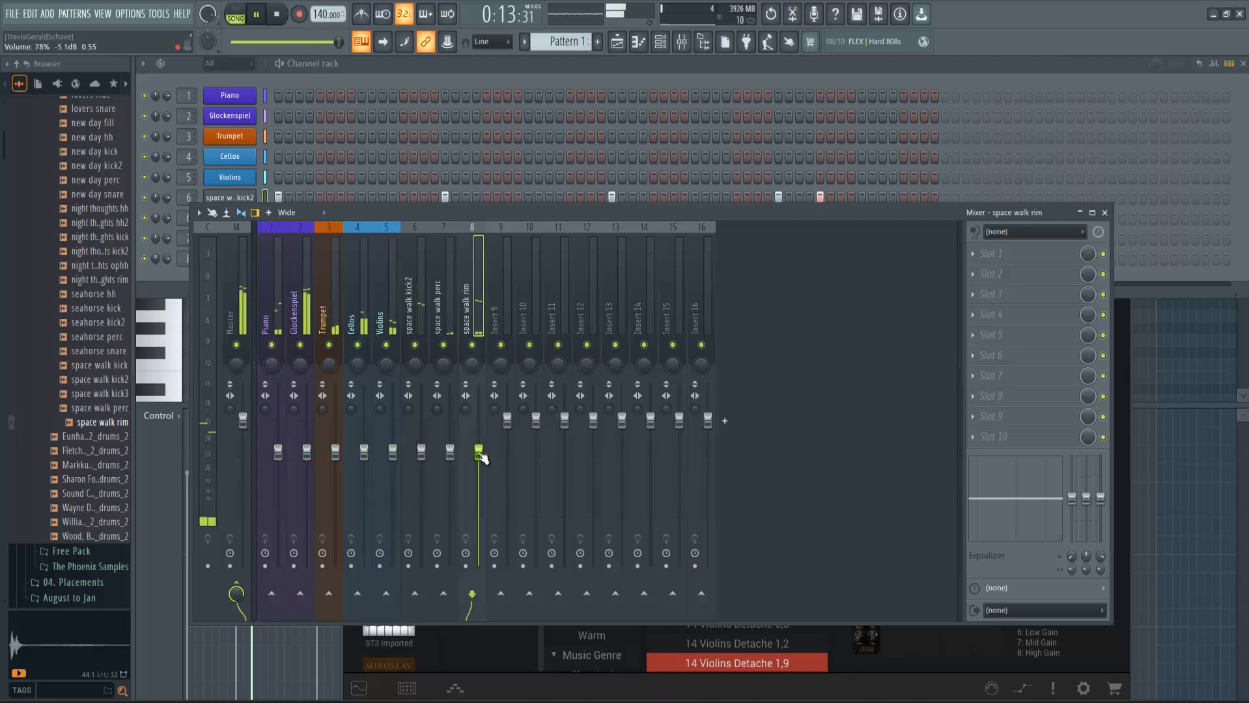
left_click_drag(479, 452, 481, 438)
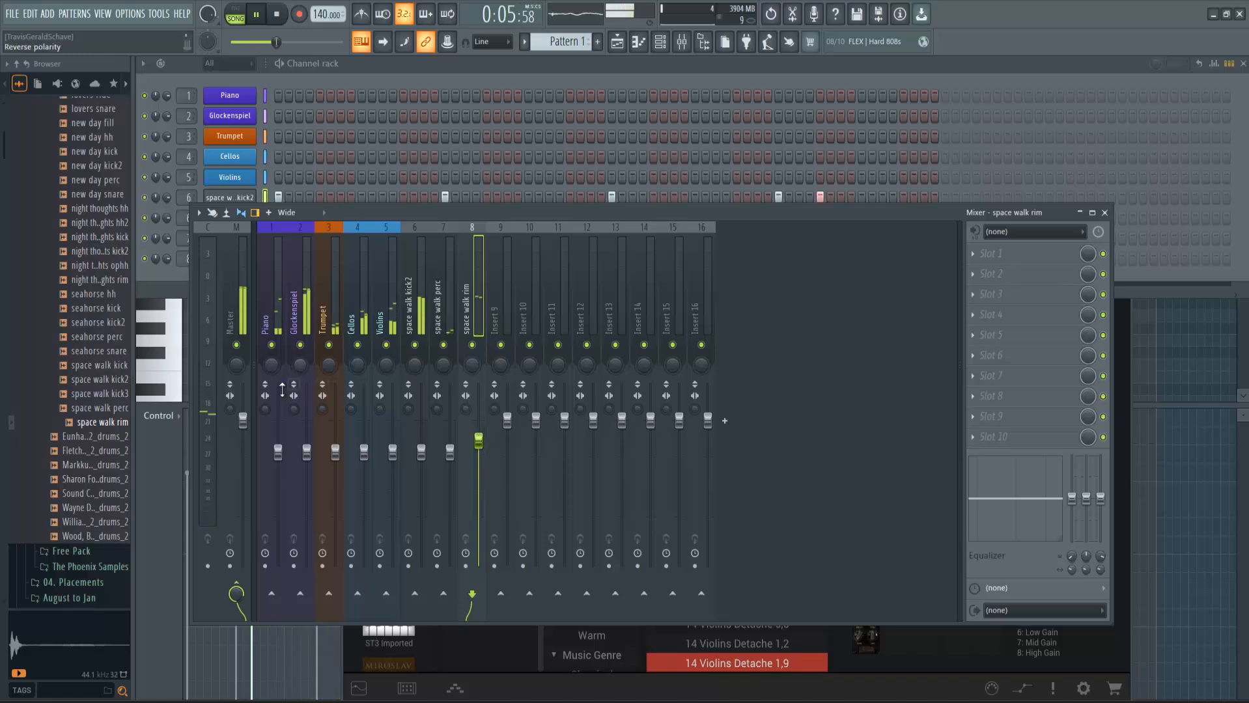
left_click_drag(364, 453, 365, 467)
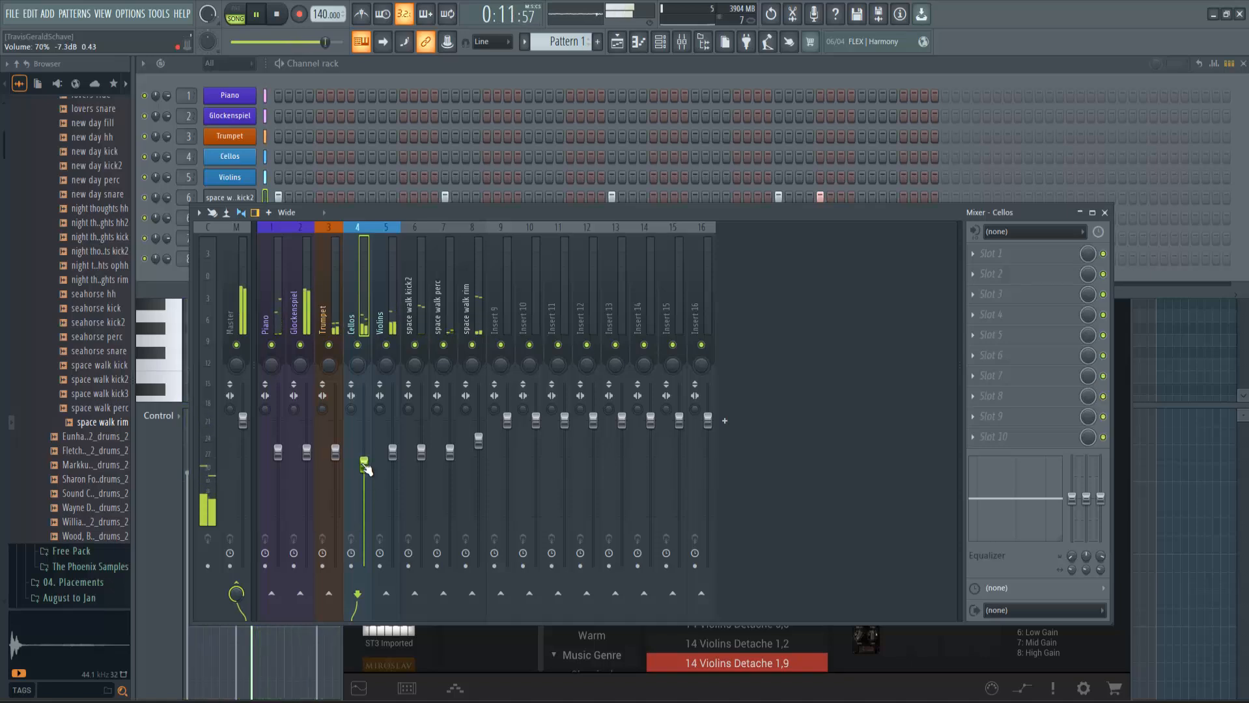
key("space")
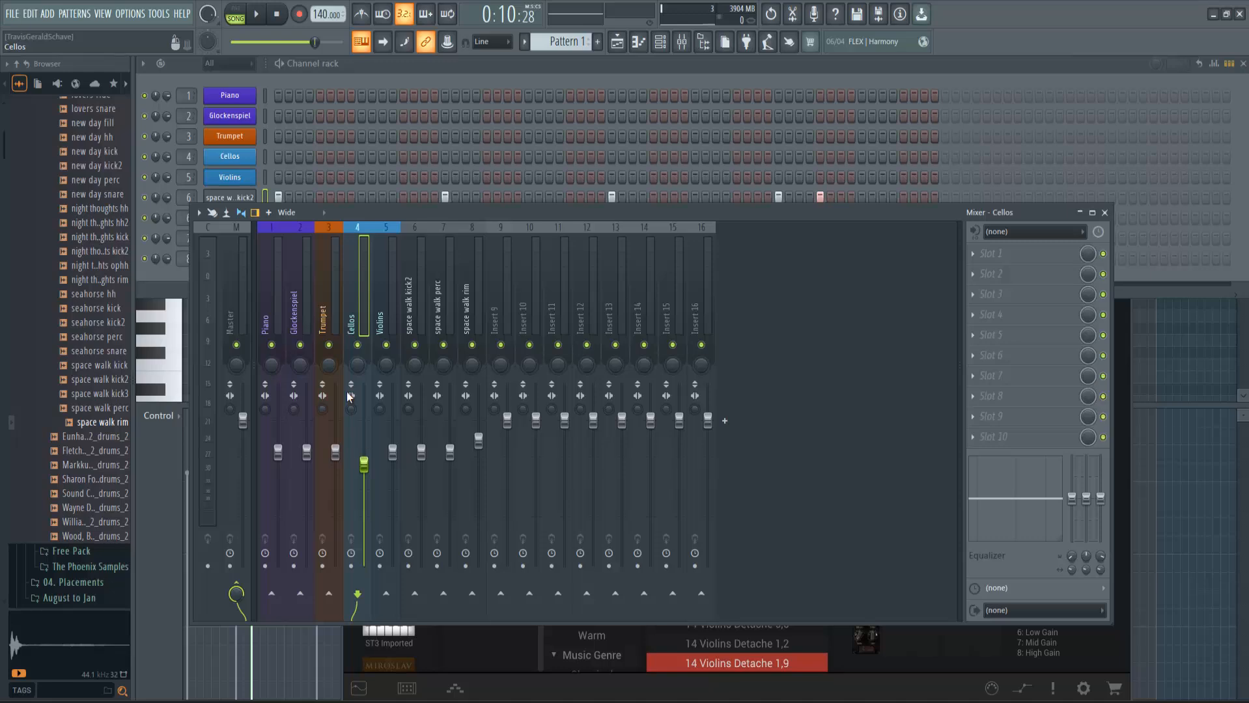
Clone the Violins channel and load the Chris At Shuckums guitar from the SampleTank 3 library into the copy, auditioning other guitars first
right_click(251, 173)
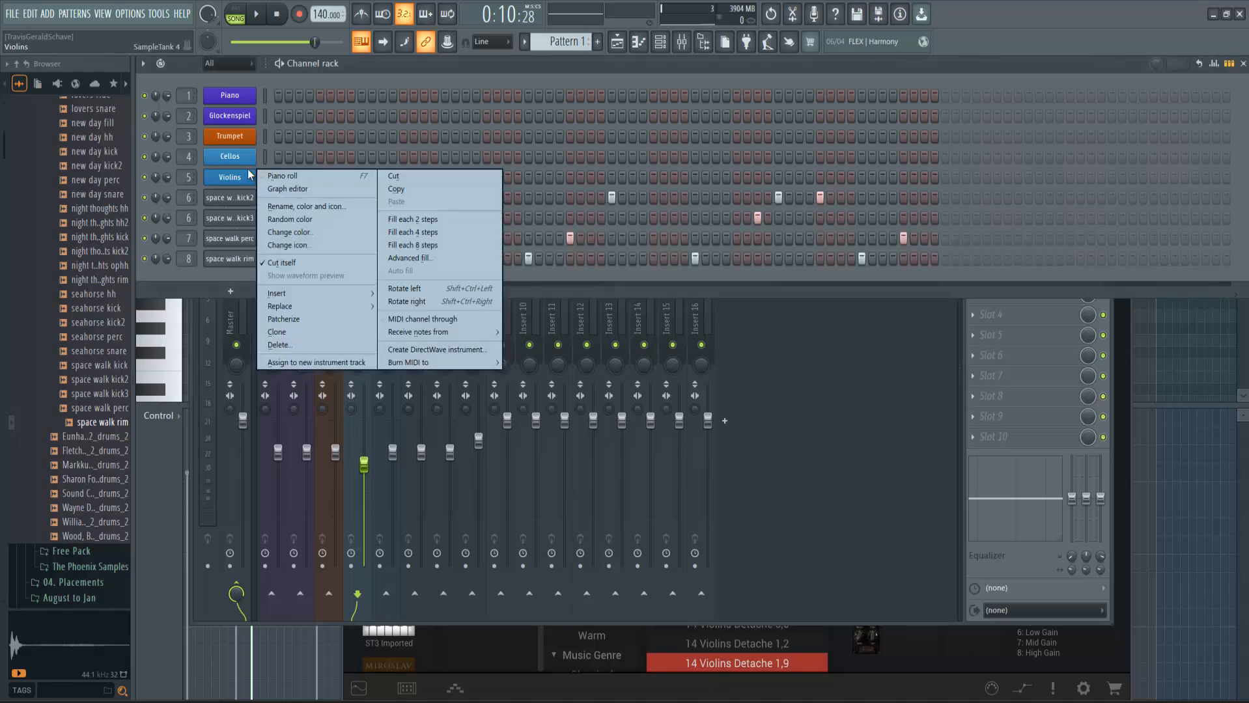
left_click(318, 331)
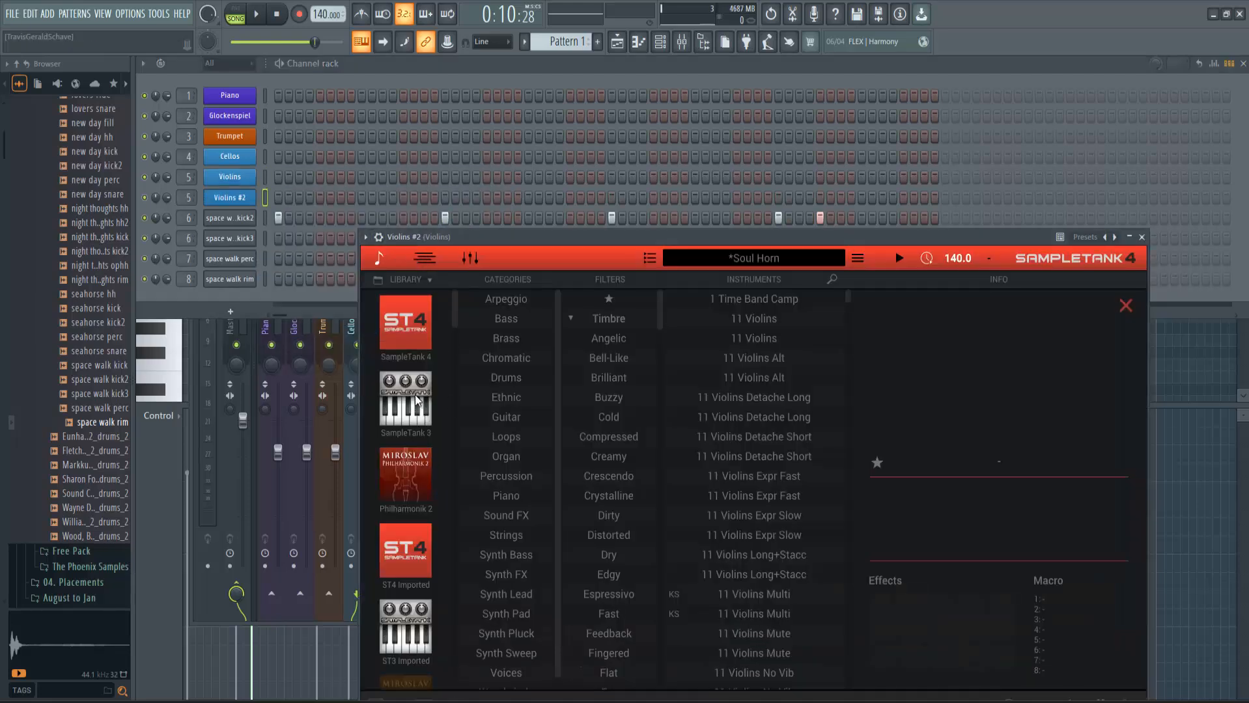
left_click(418, 399)
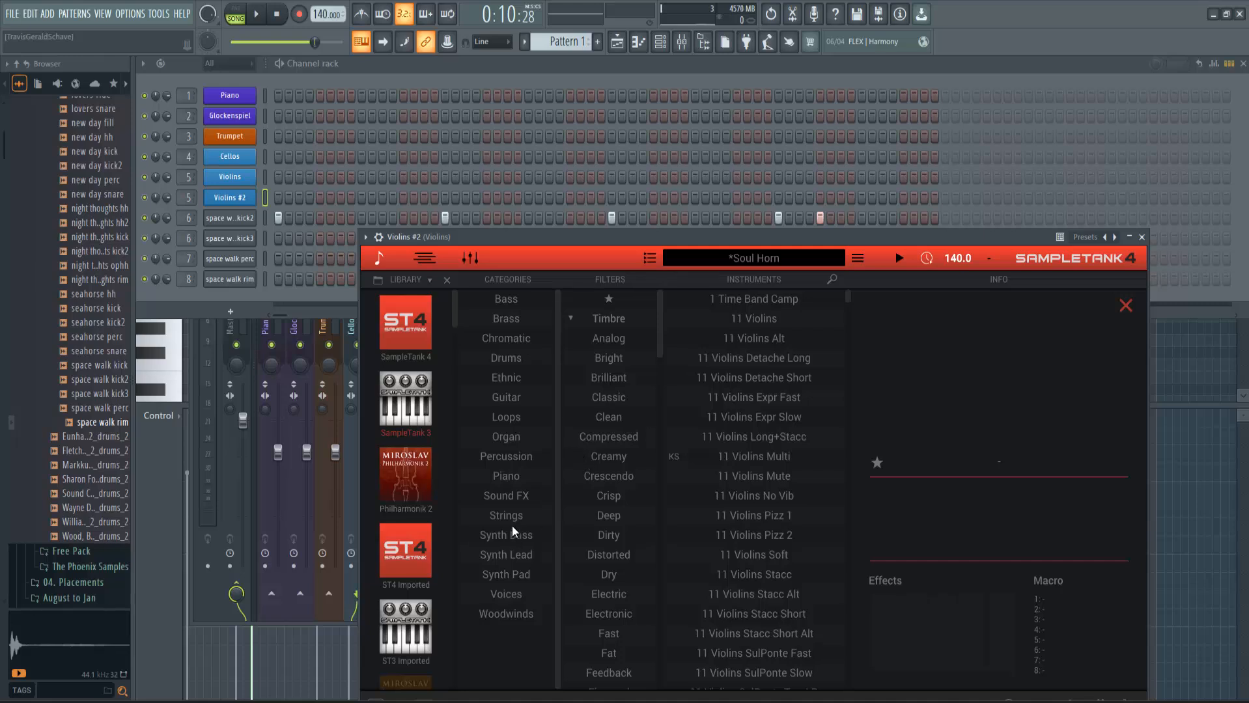
left_click(516, 398)
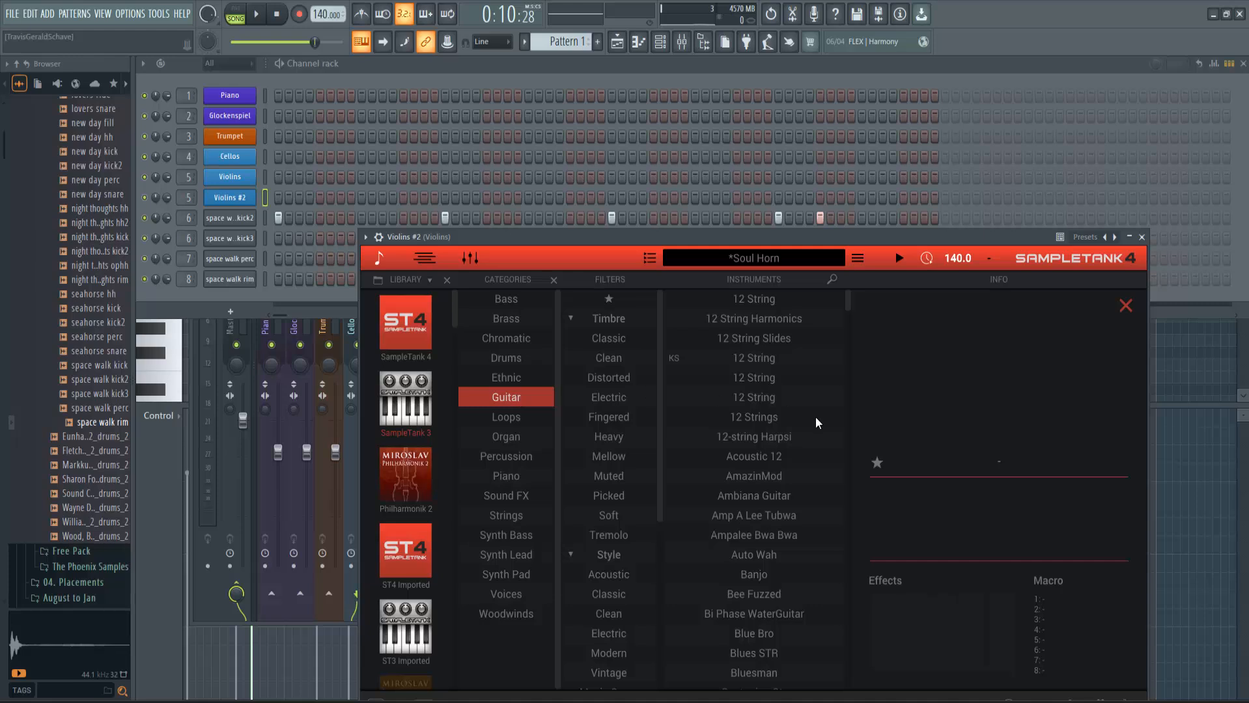
scroll(800, 479, "down", 5)
double_click(755, 449)
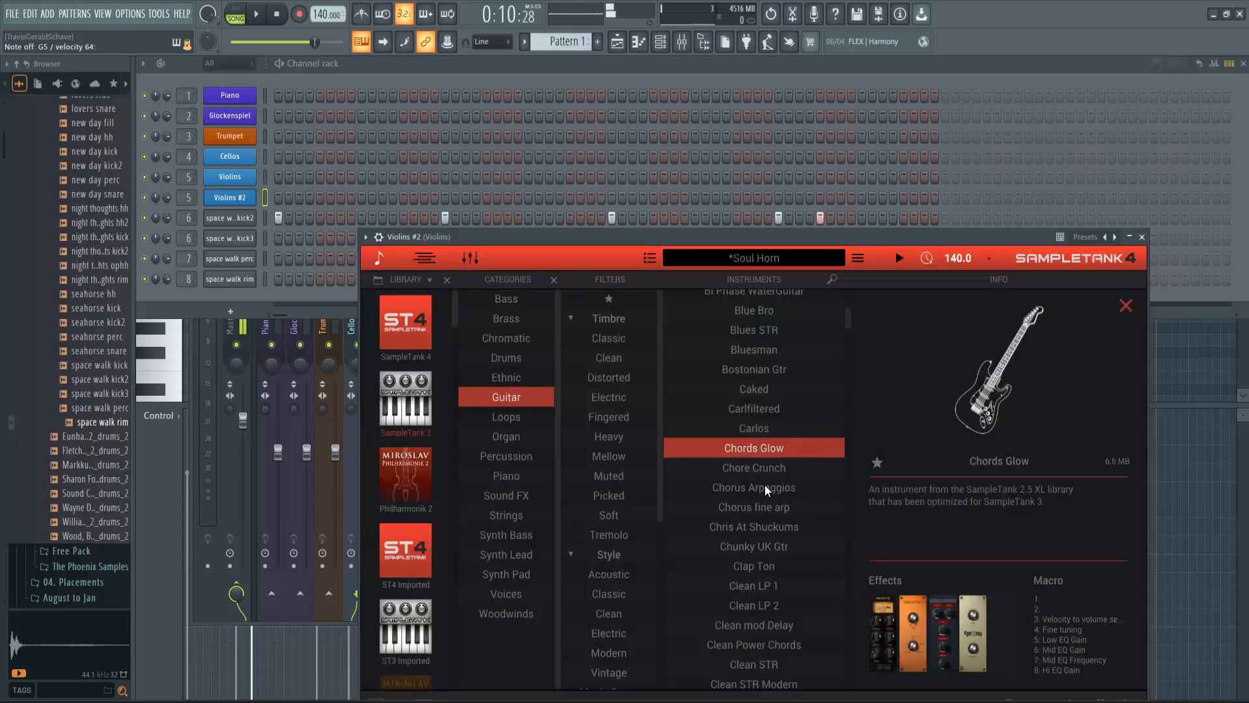
left_click(748, 514)
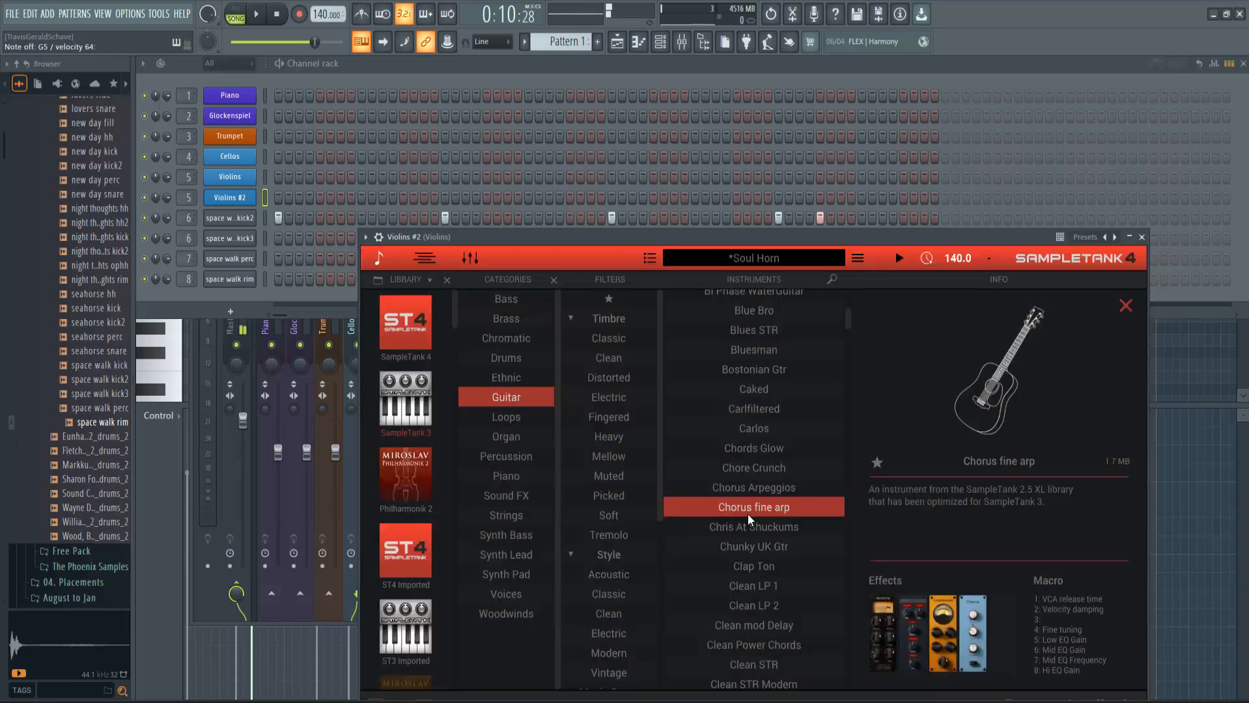
double_click(750, 528)
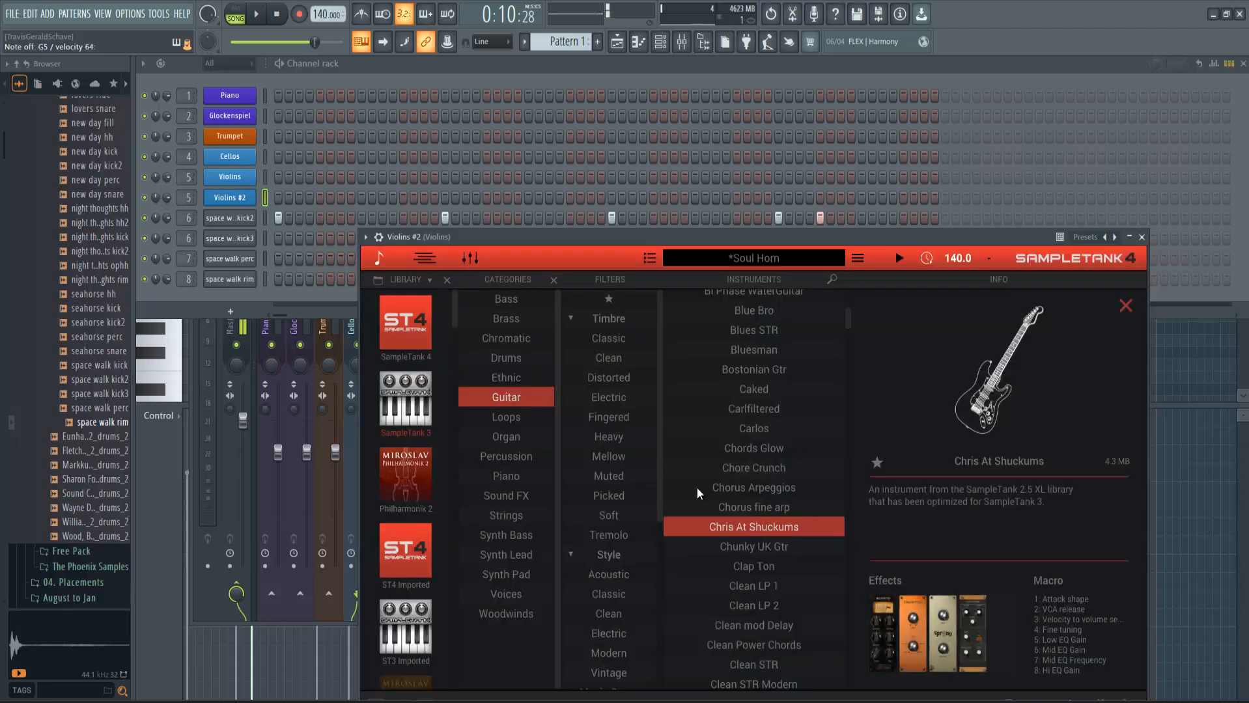
Play the song to try out the new guitar sound over the beat
left_click(256, 15)
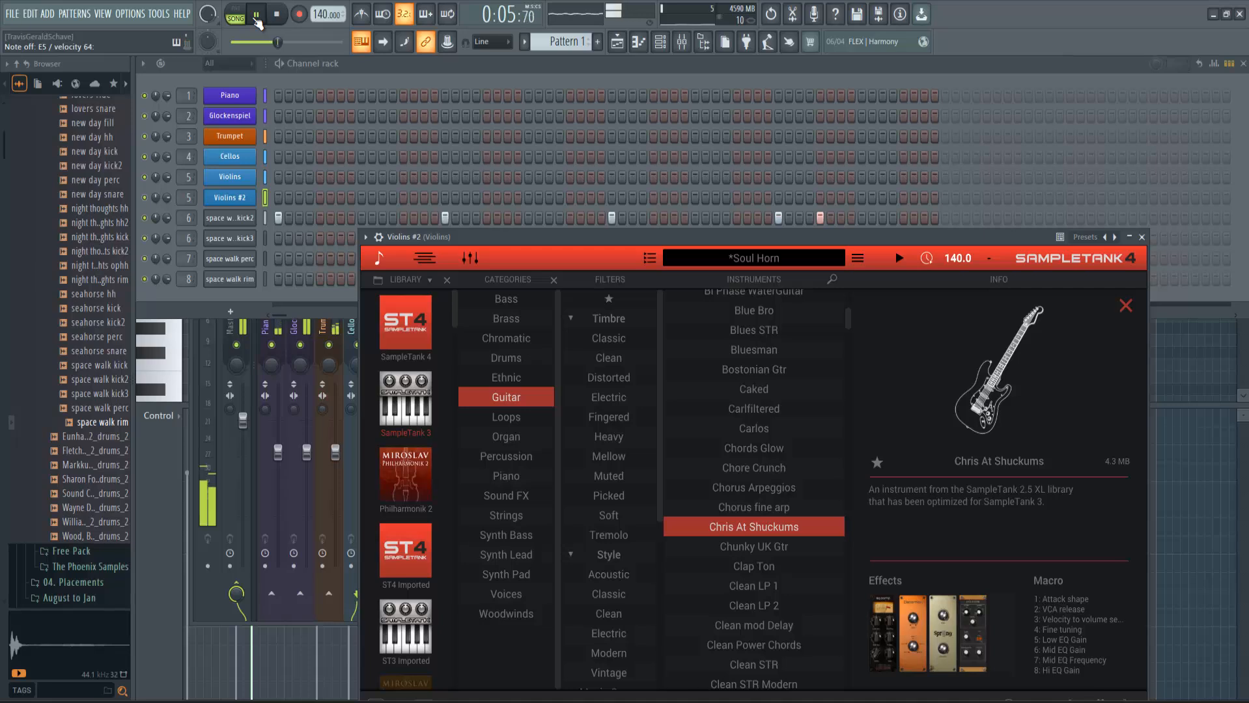
left_click(256, 16)
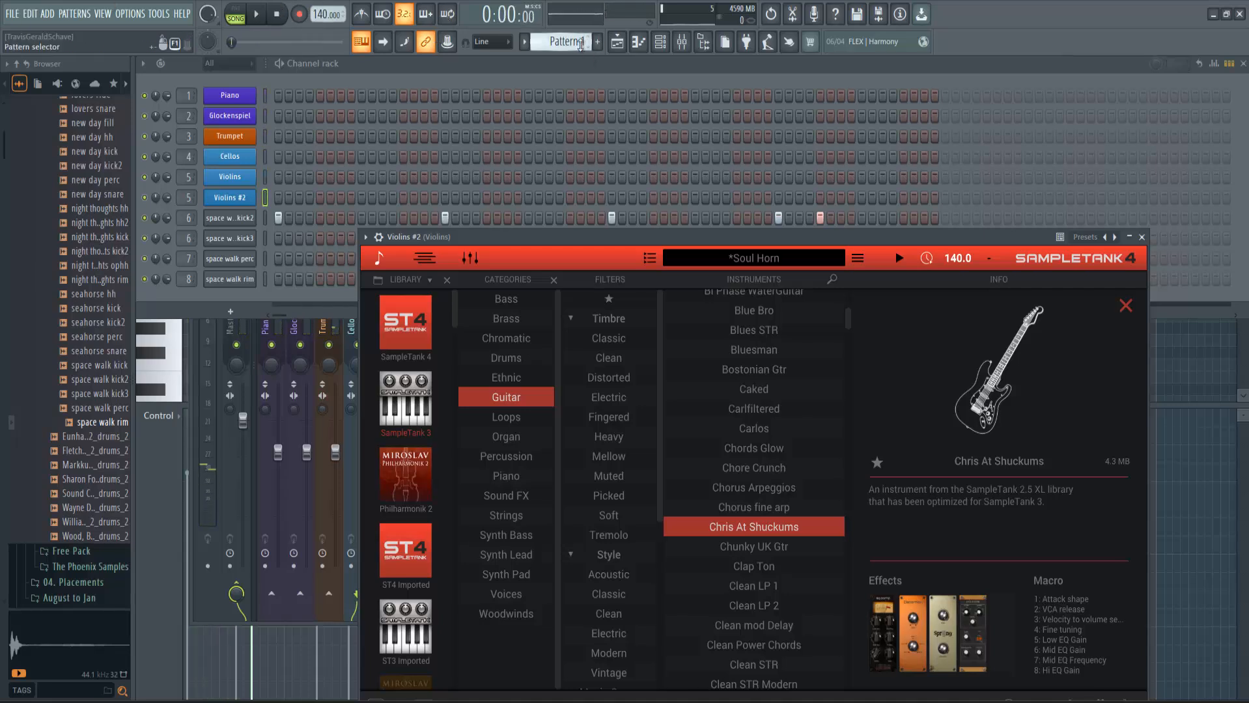
Switch to Pattern 2 and arm recording for notes and automation
scroll(581, 40, "down", 2)
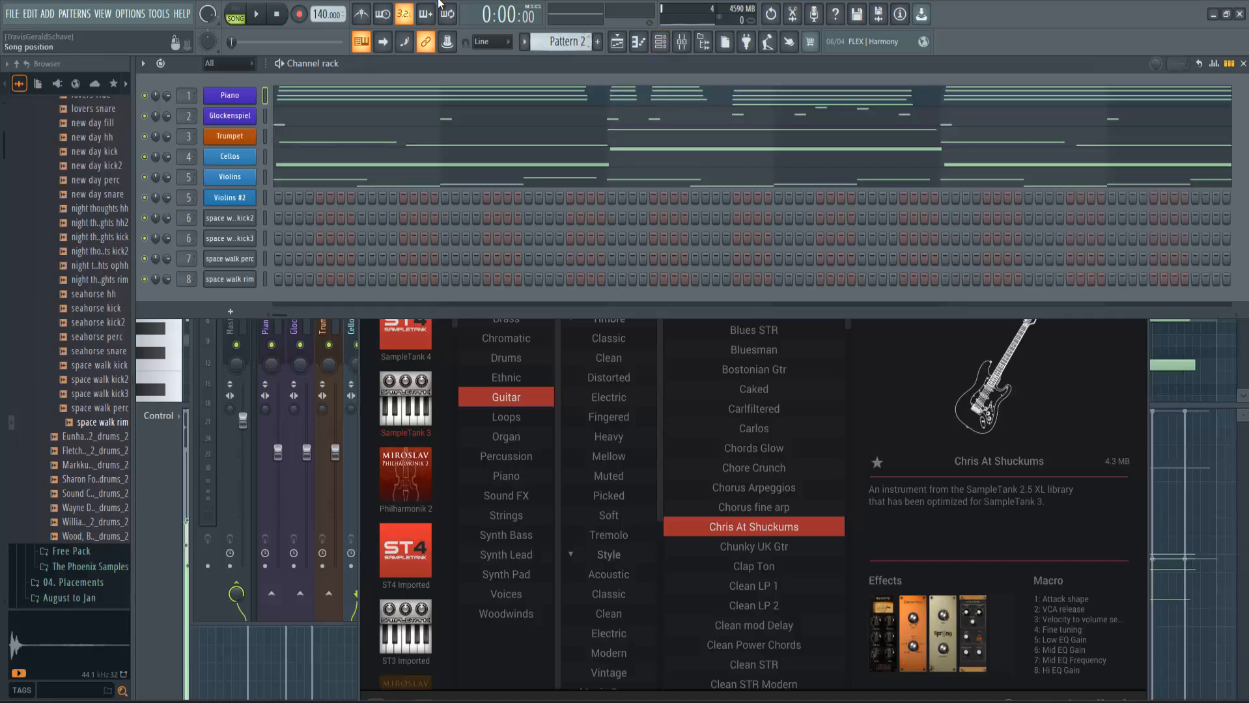
left_click(297, 15)
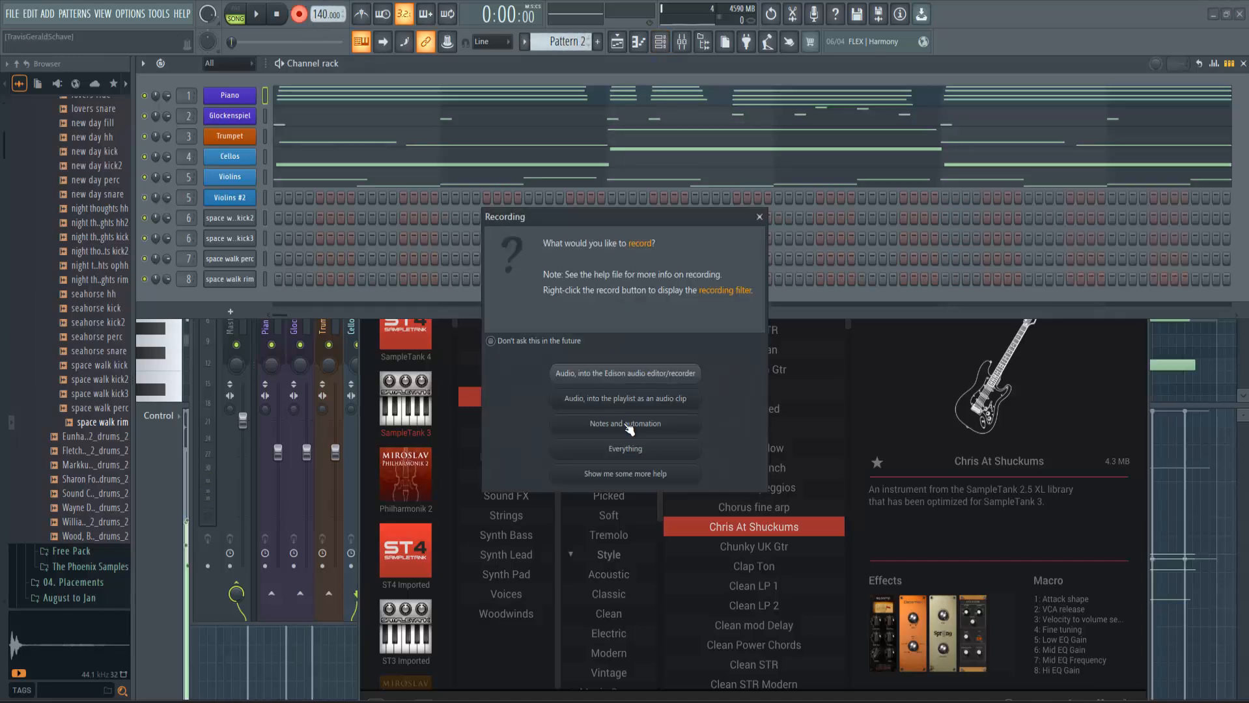
left_click(627, 426)
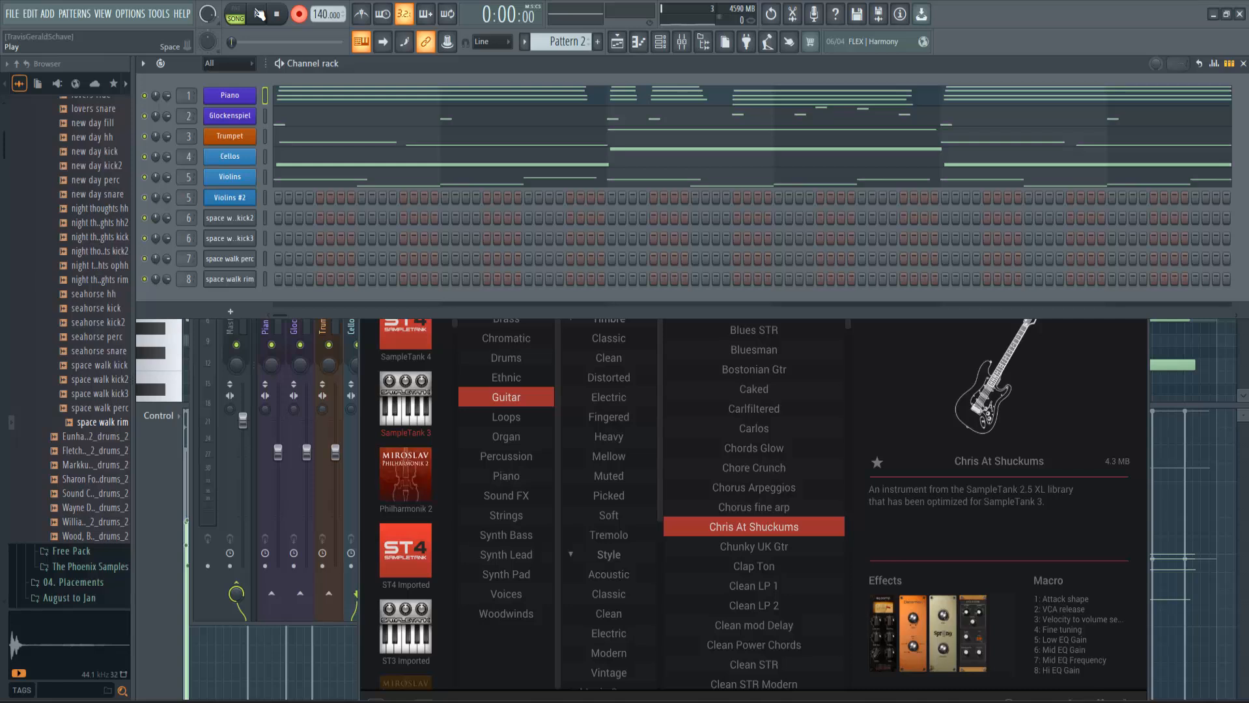
left_click(259, 14)
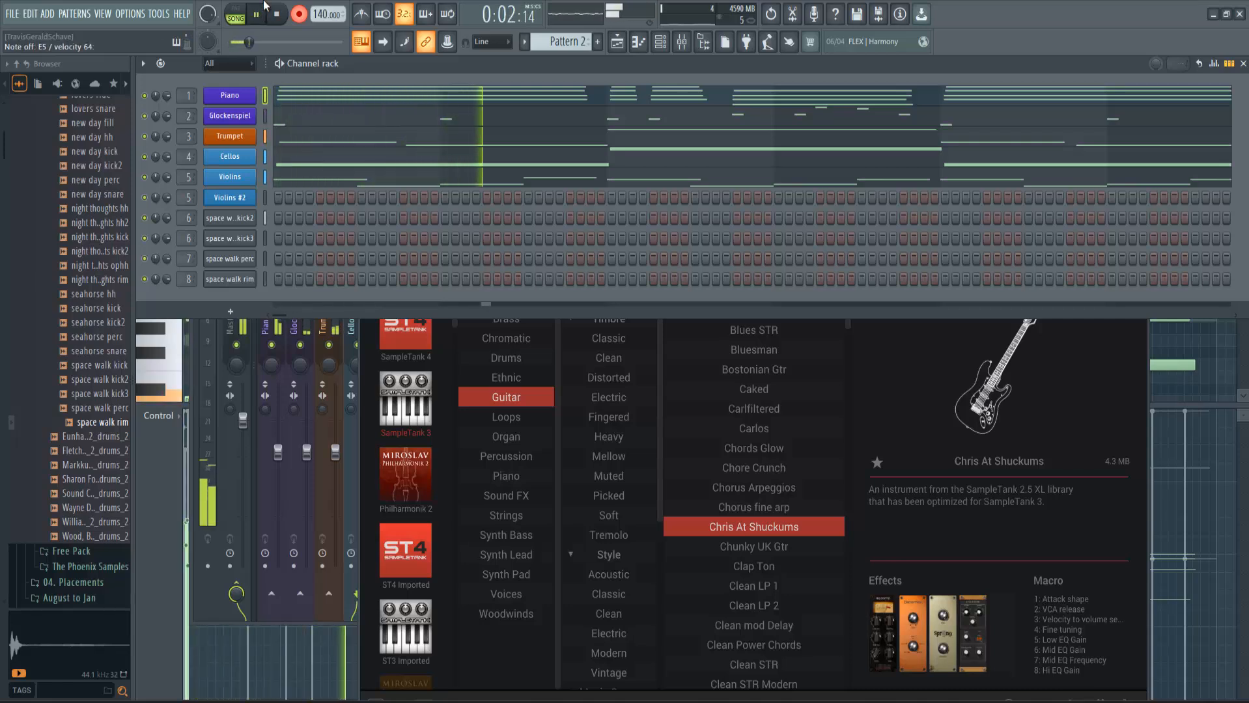
key("space")
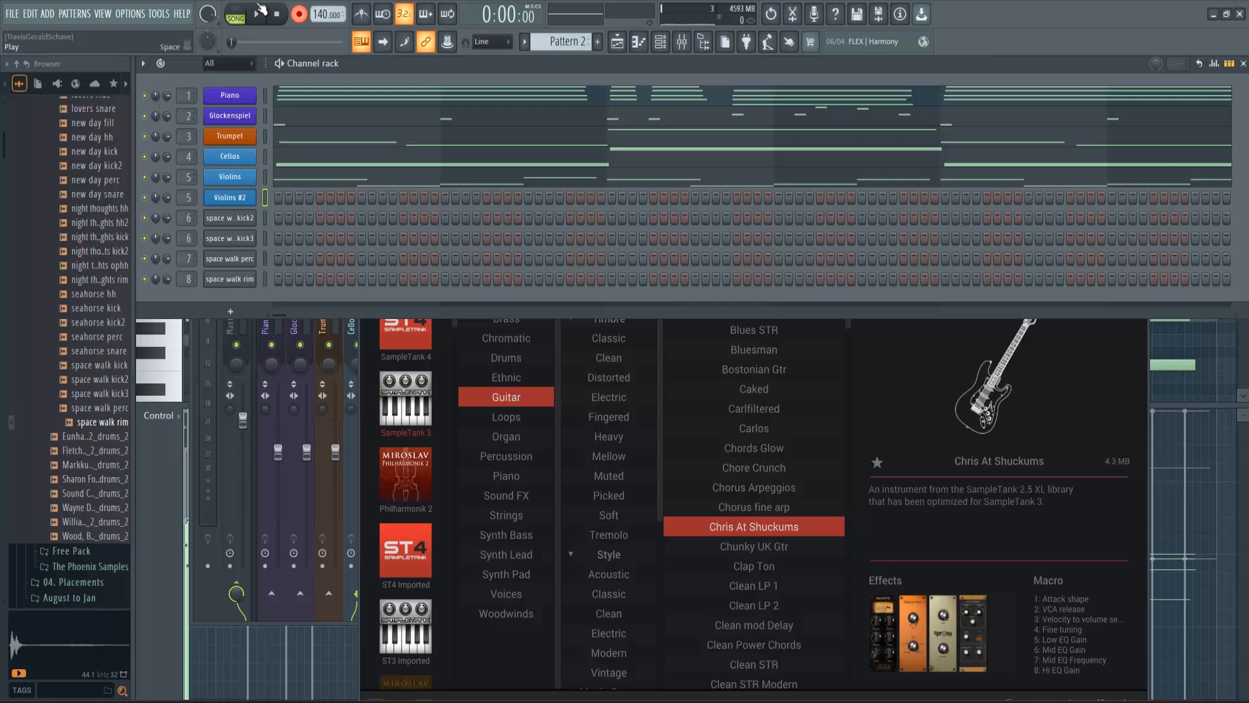
left_click(259, 9)
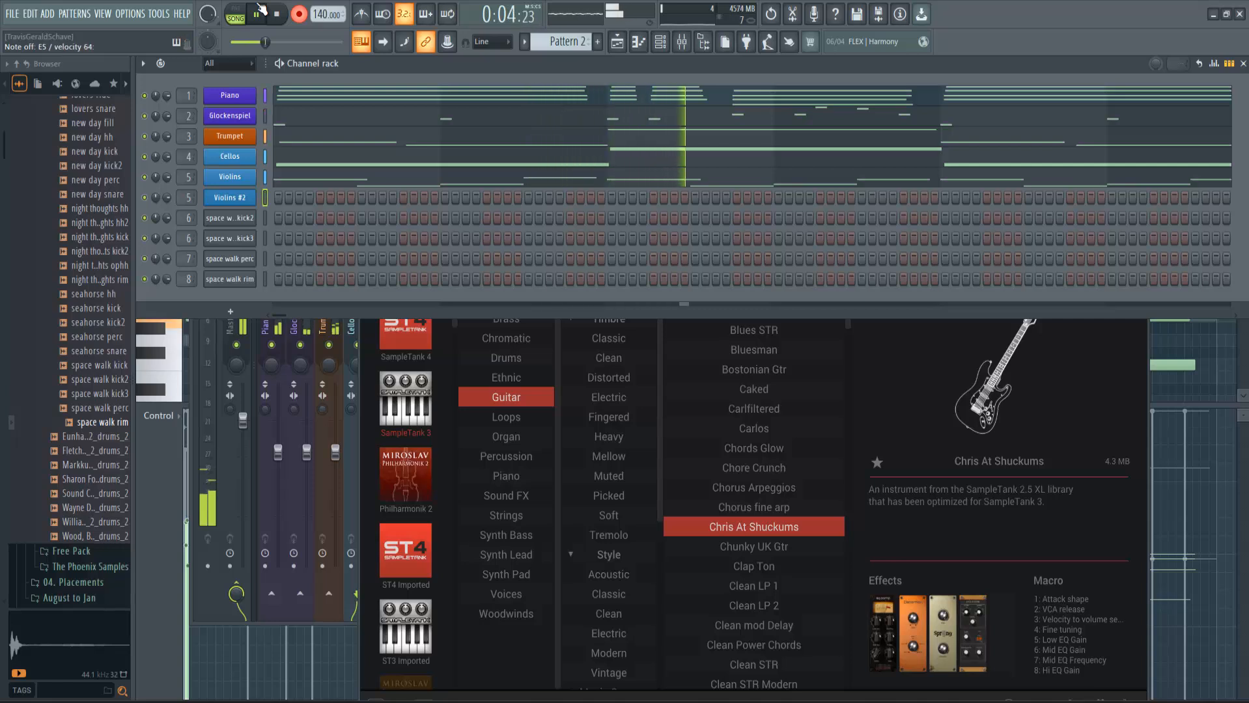
left_click(259, 9)
key("ctrl+z")
left_click(259, 9)
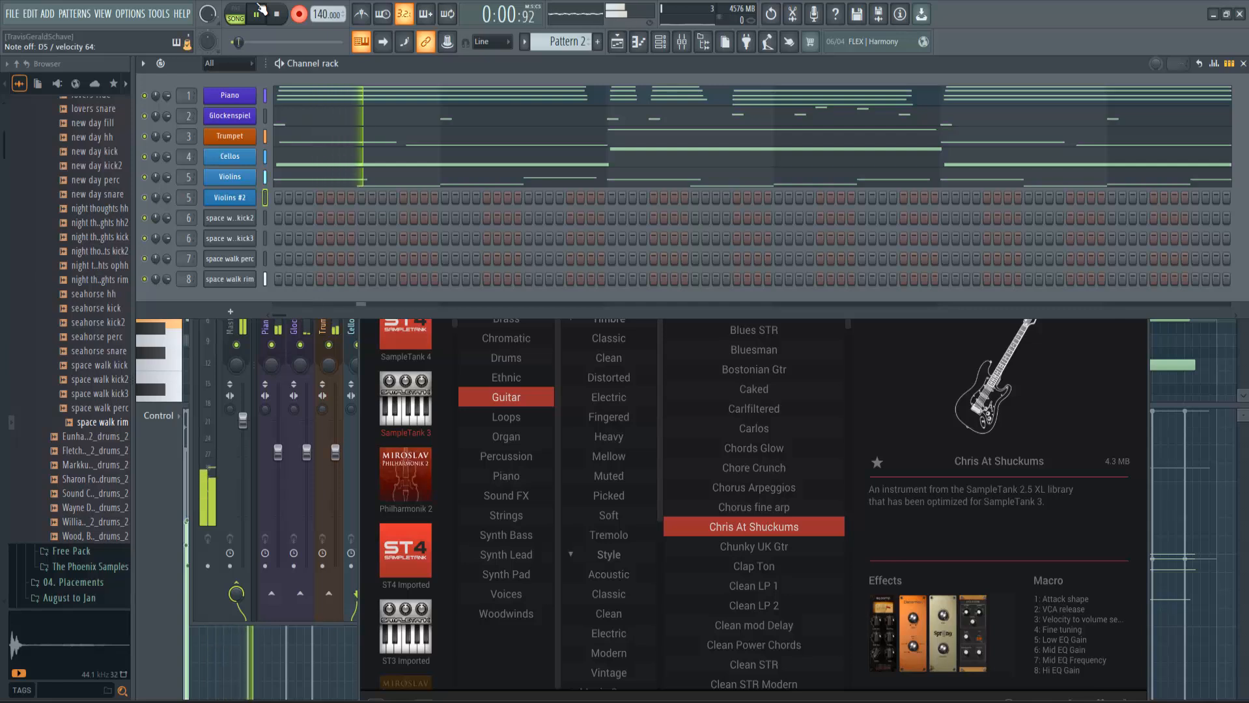
left_click(259, 9)
key("ctrl+z")
left_click(259, 9)
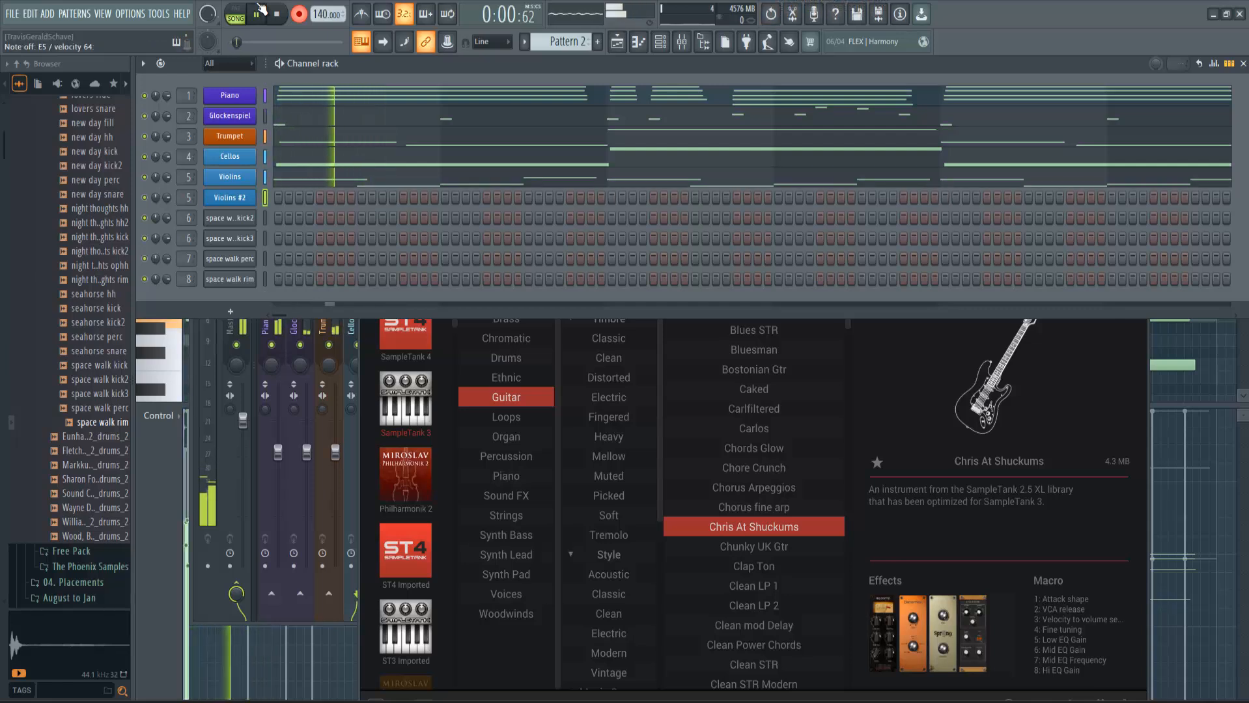
left_click(259, 9)
key("ctrl+z")
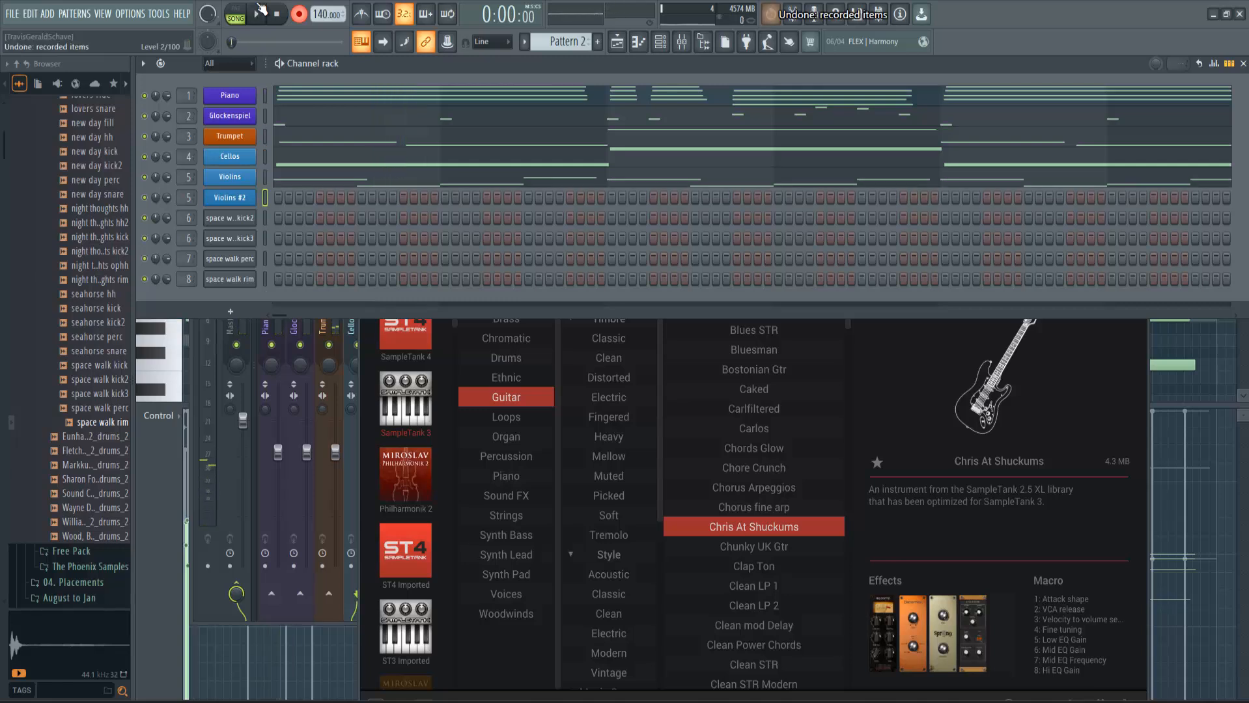
left_click(259, 10)
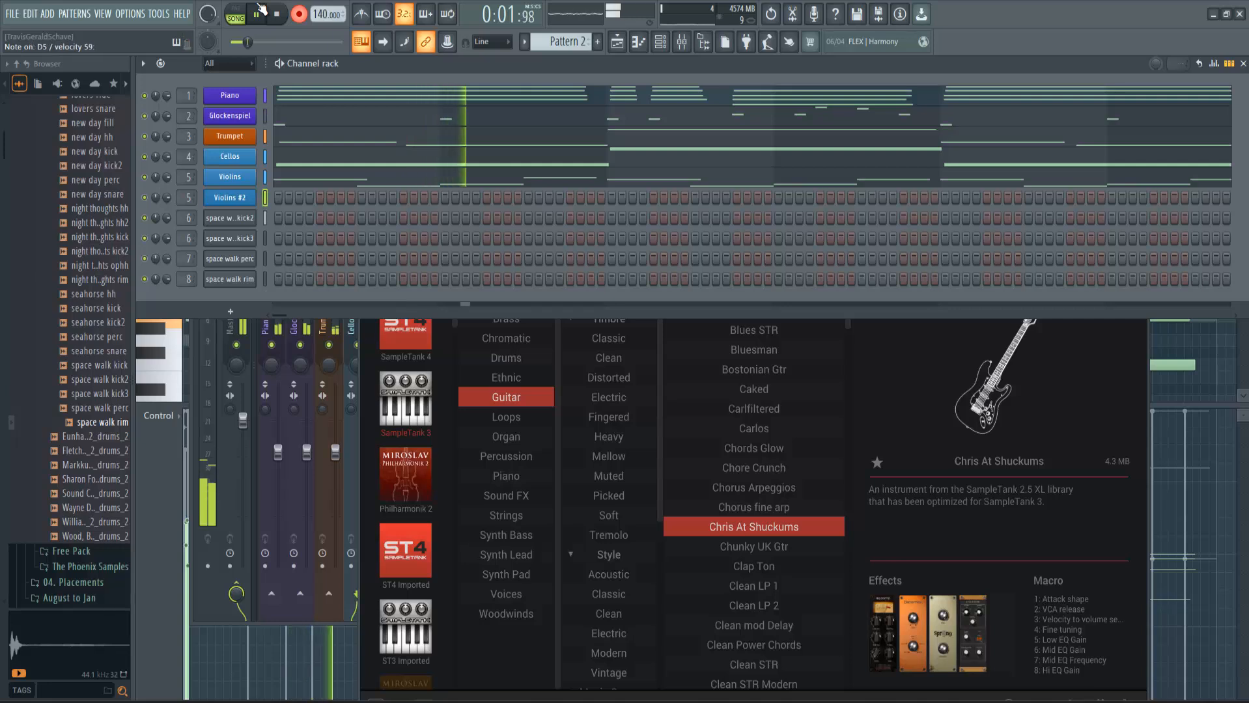
left_click(259, 9)
key("ctrl+z")
Record a guitar melody on the Violins #2 channel and raise the velocities of the E5 and long D5 notes around bar 2
left_click(259, 9)
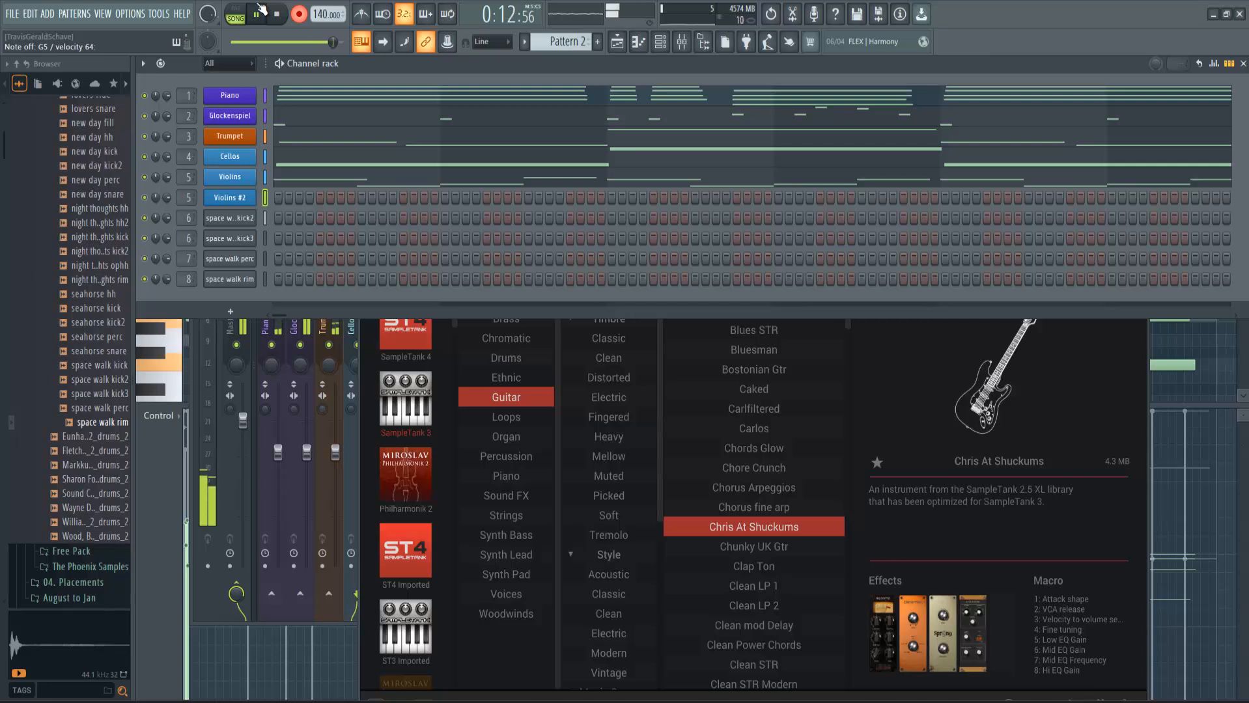
key("space")
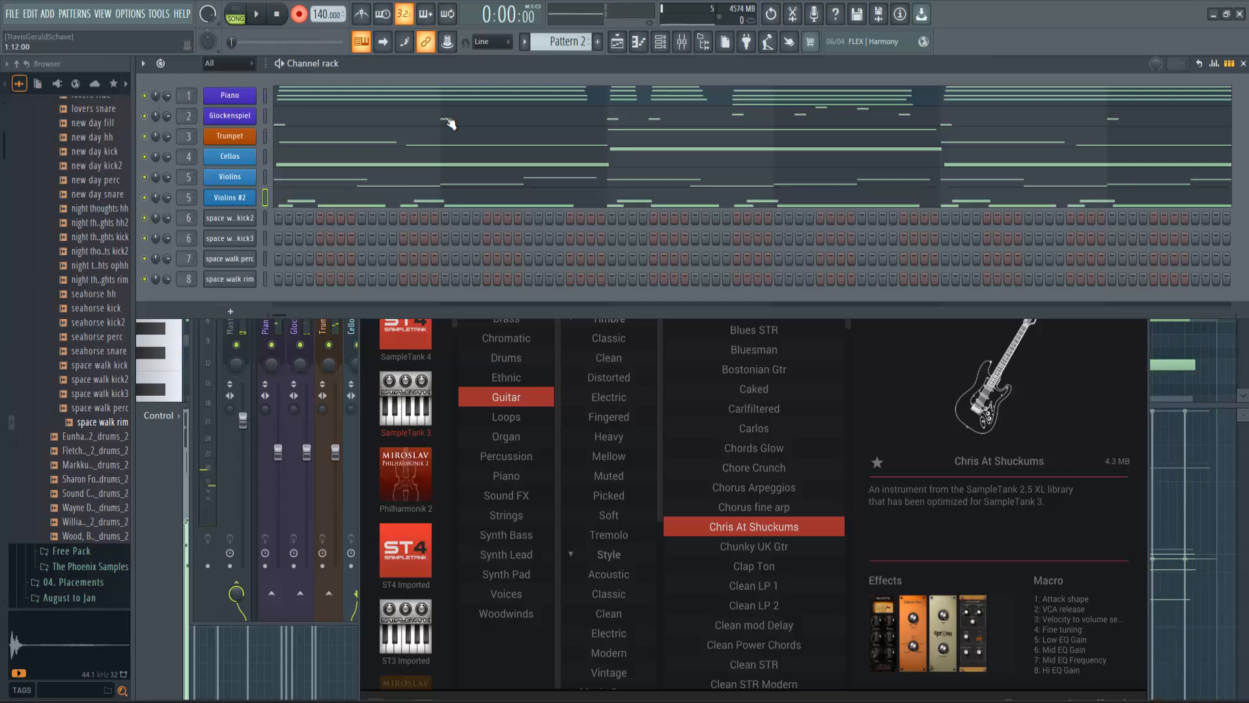
left_click(352, 200)
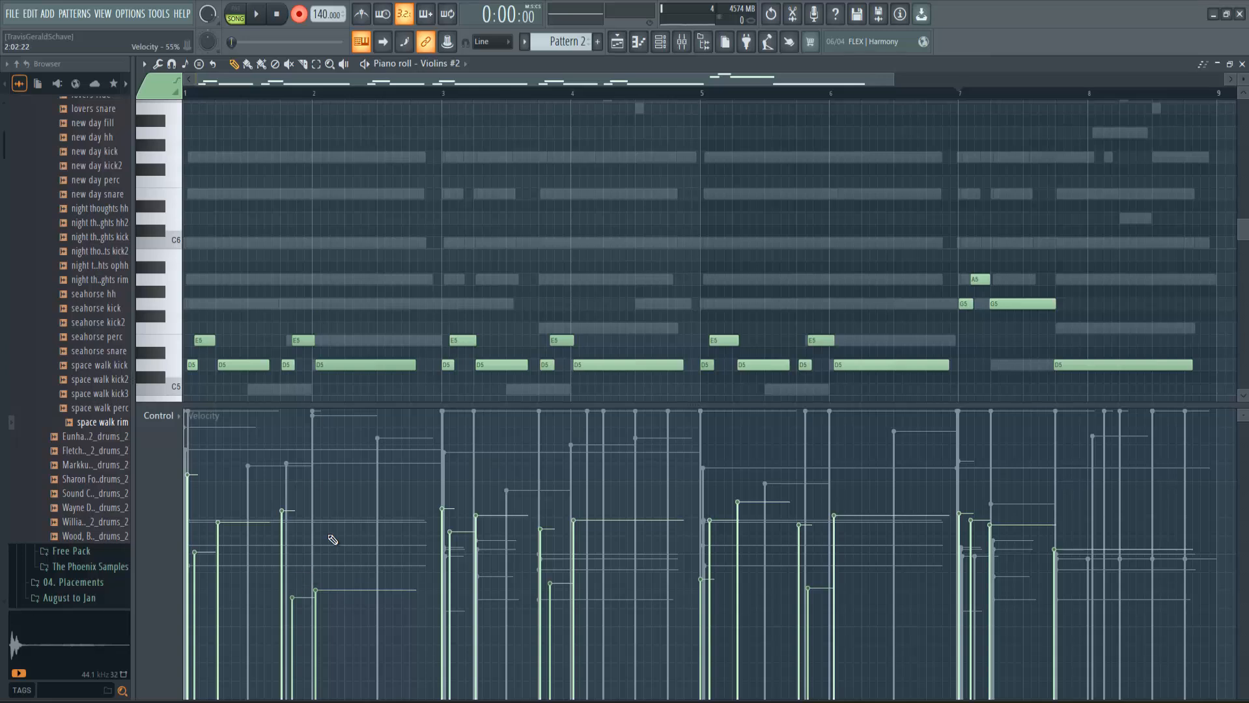
left_click_drag(329, 536, 318, 527)
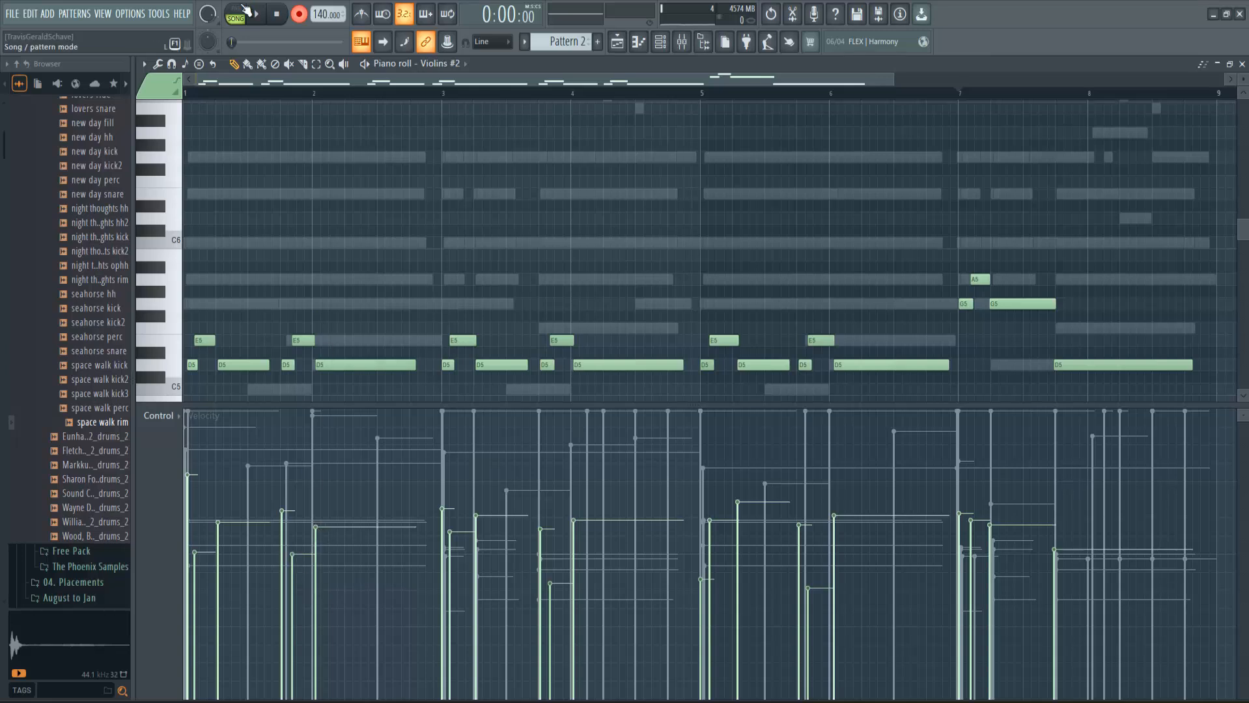
Play the recorded part and apply Quick quantize to all notes of Violins #2
key("space")
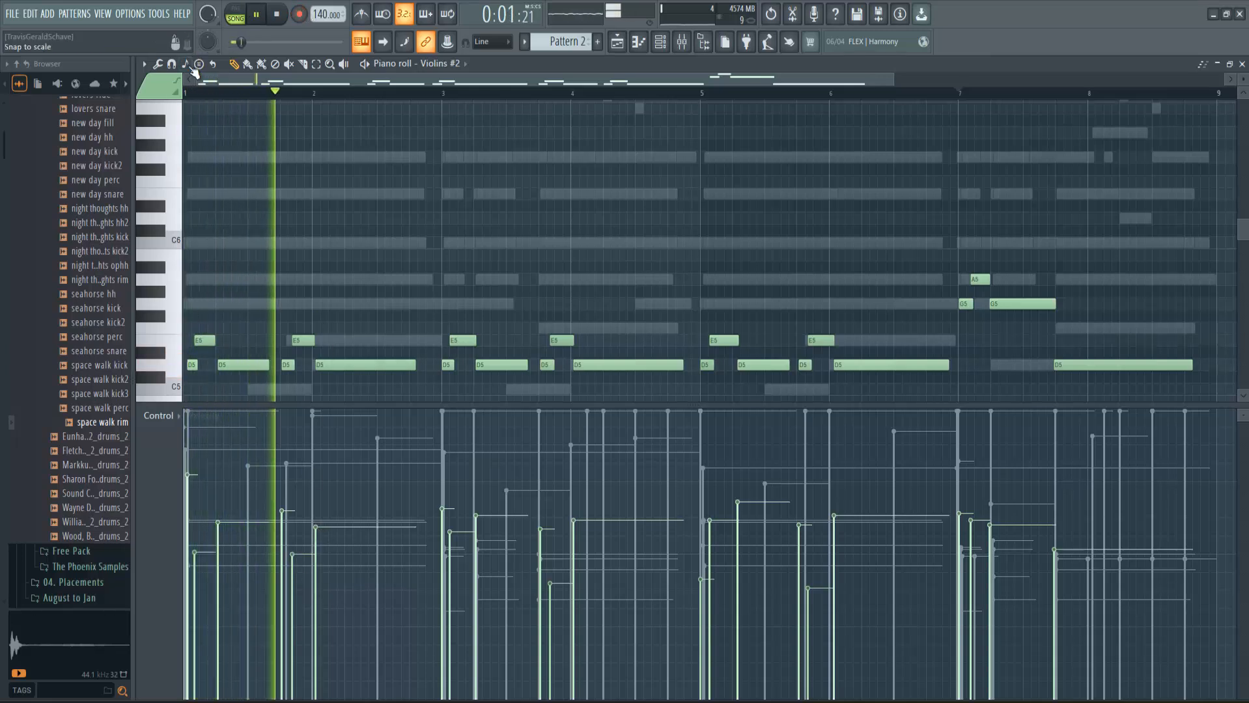
left_click(157, 64)
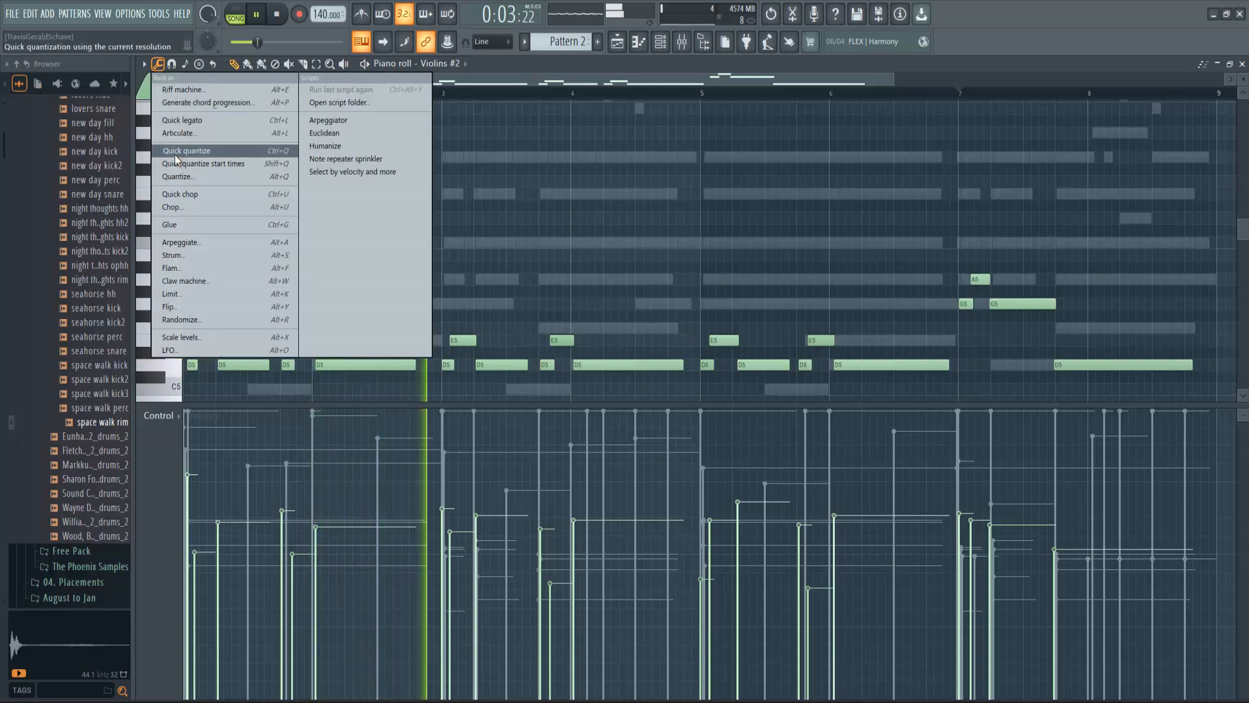
left_click(175, 153)
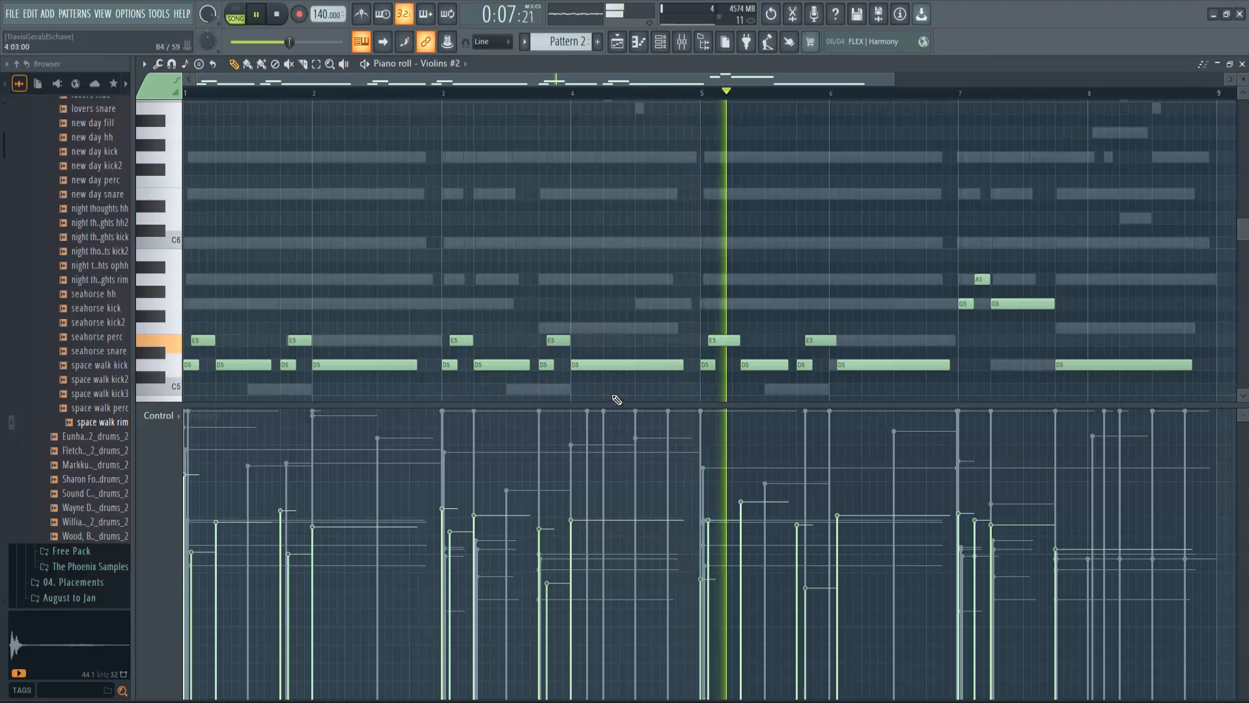
Move the second D5 note in bar 5 one step earlier and play the part
key("space")
left_click_drag(763, 364, 754, 362)
key("space")
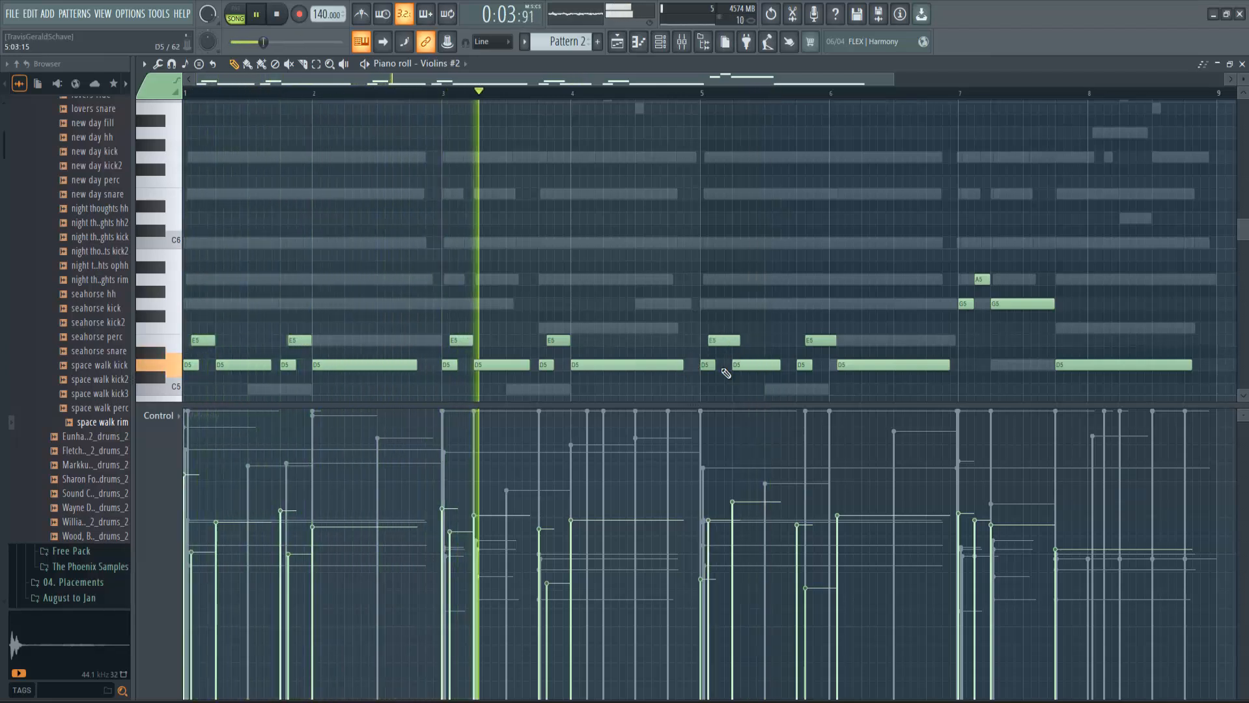
Raise the velocities of bar 5's opening D5 and E5 notes and move the long D5 back to the start of bar 6
mouse_move(698, 539)
left_mouse_down()
mouse_move(697, 501)
mouse_move(710, 535)
left_mouse_up()
key("space")
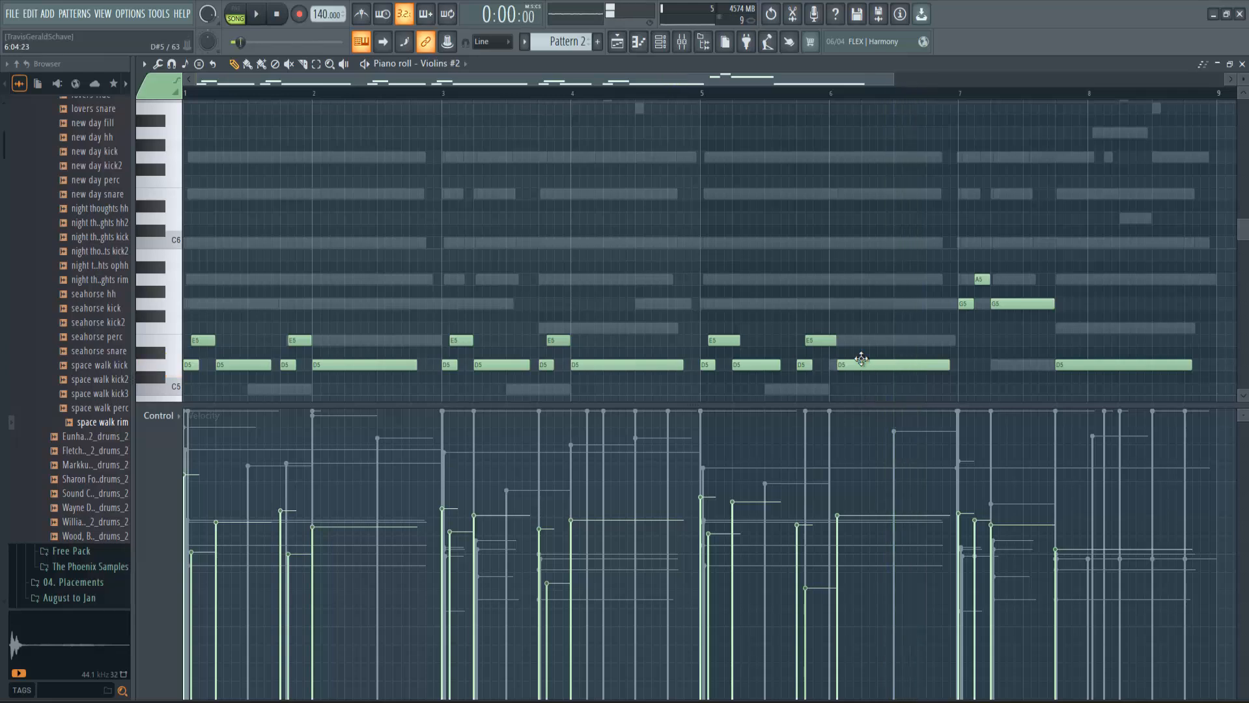
left_click_drag(860, 367, 852, 370)
key("space")
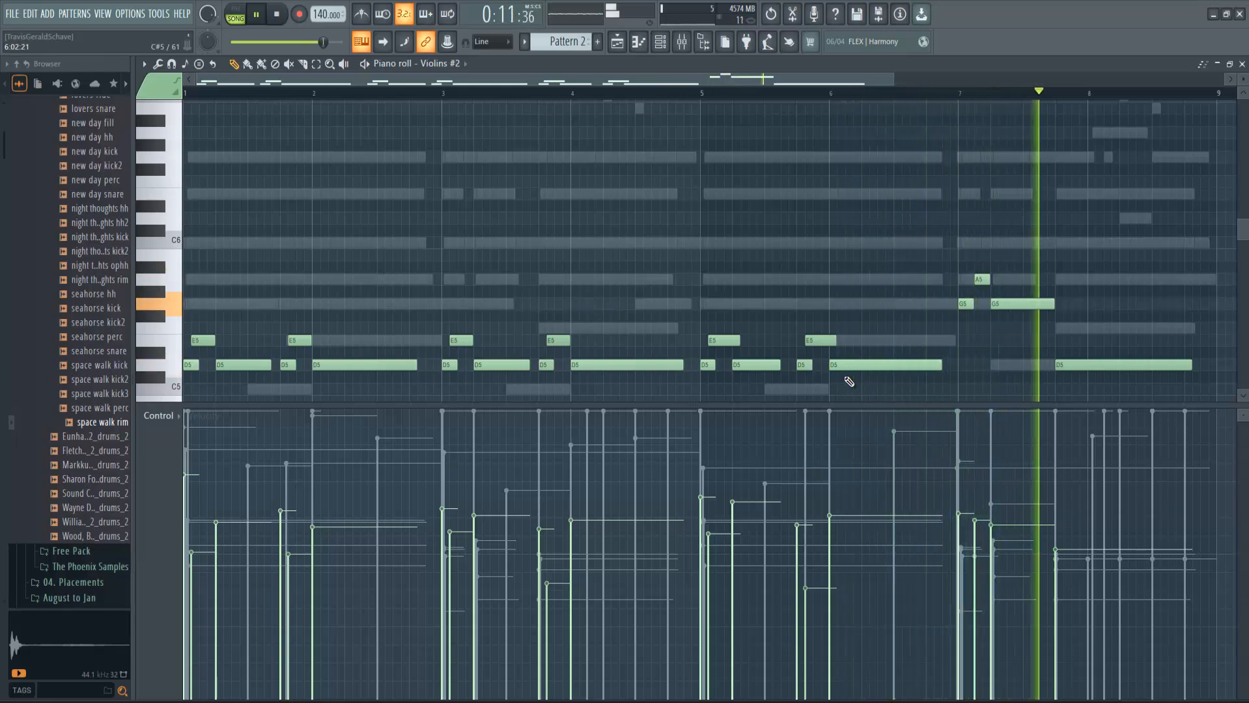
Raise the long G5 note in bar 7 to C6 and shorten it, playing from bar 7
left_click_drag(1013, 301, 1013, 238)
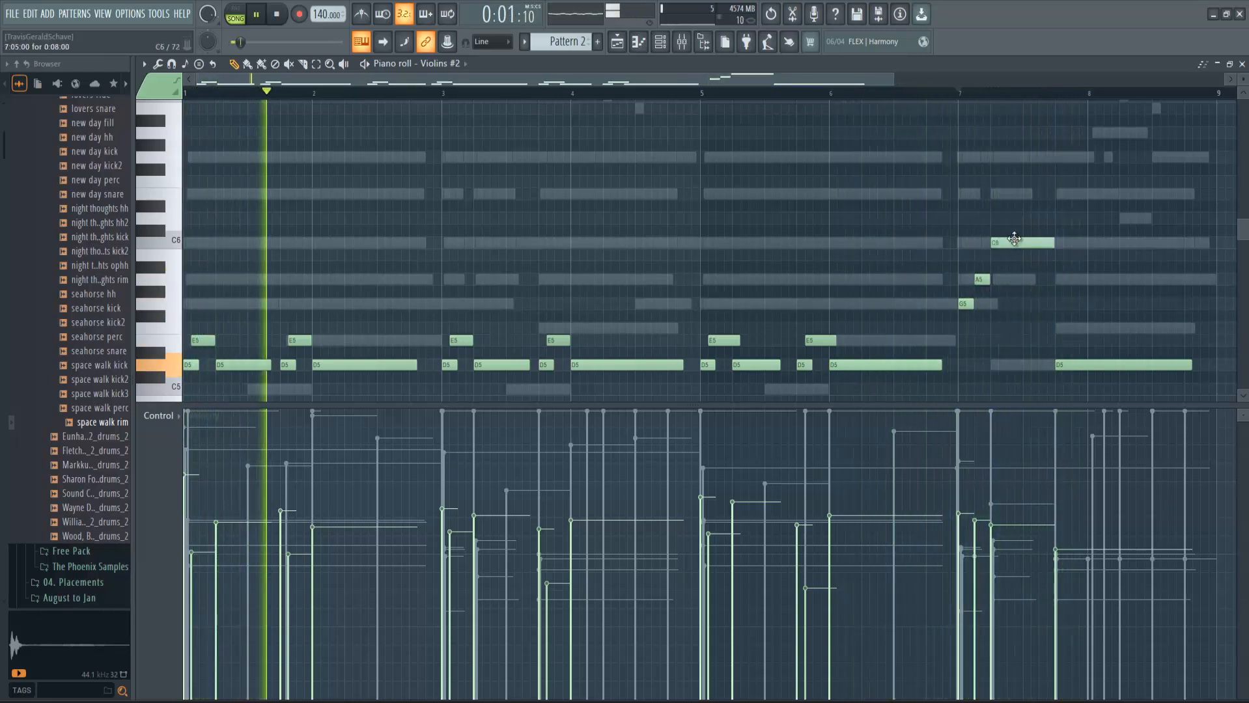
left_click(952, 91)
key("space")
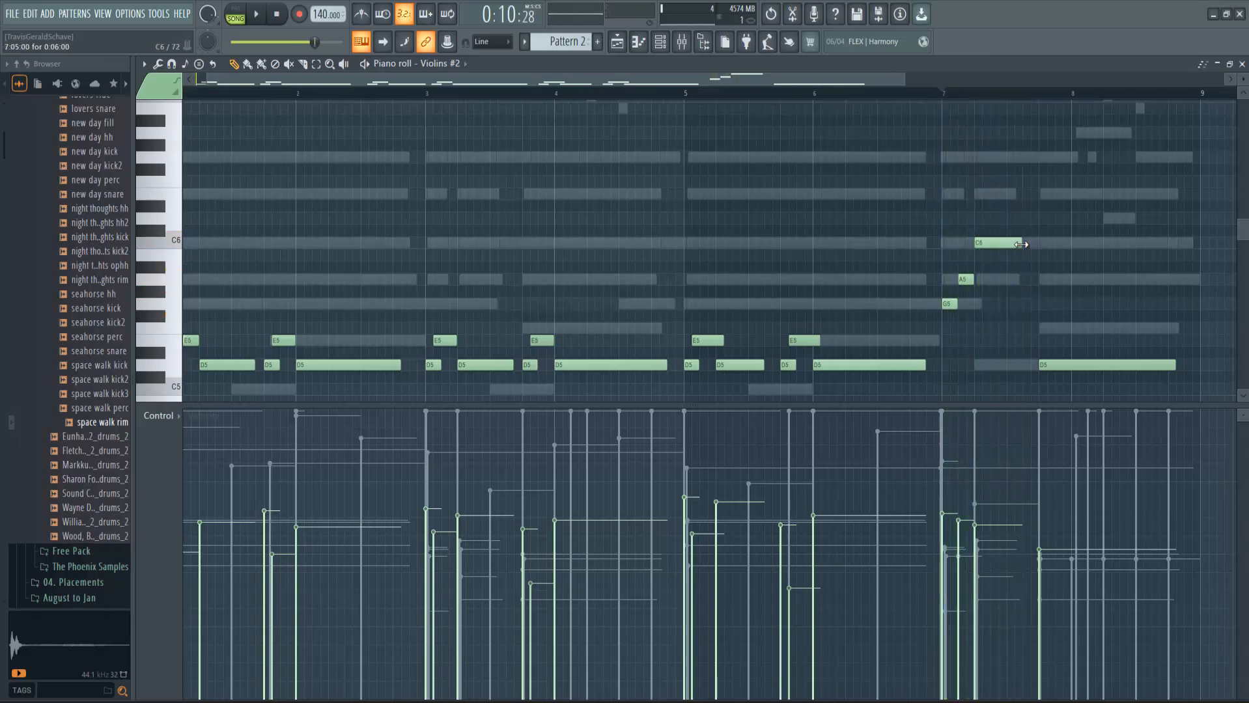
Raise the closing long D5 note to E6 and put a one-step D6 grace note in front of it
left_click_drag(1074, 189, 1073, 189)
key("space")
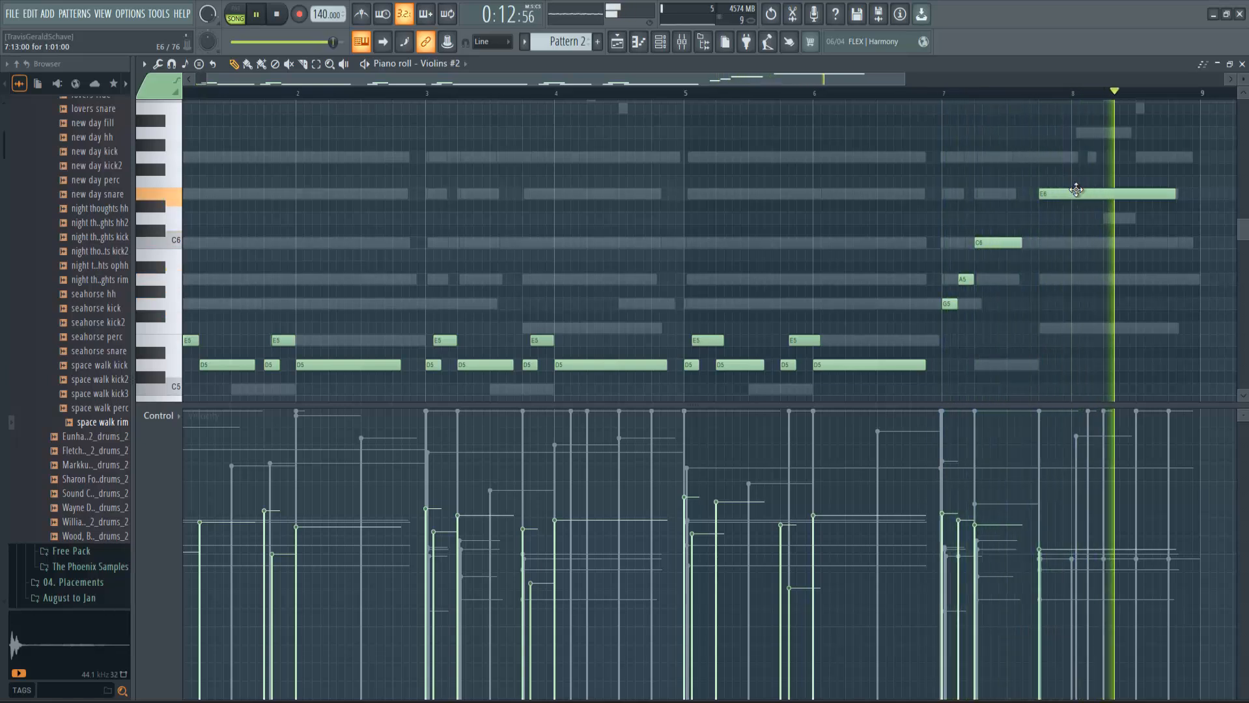
key("space")
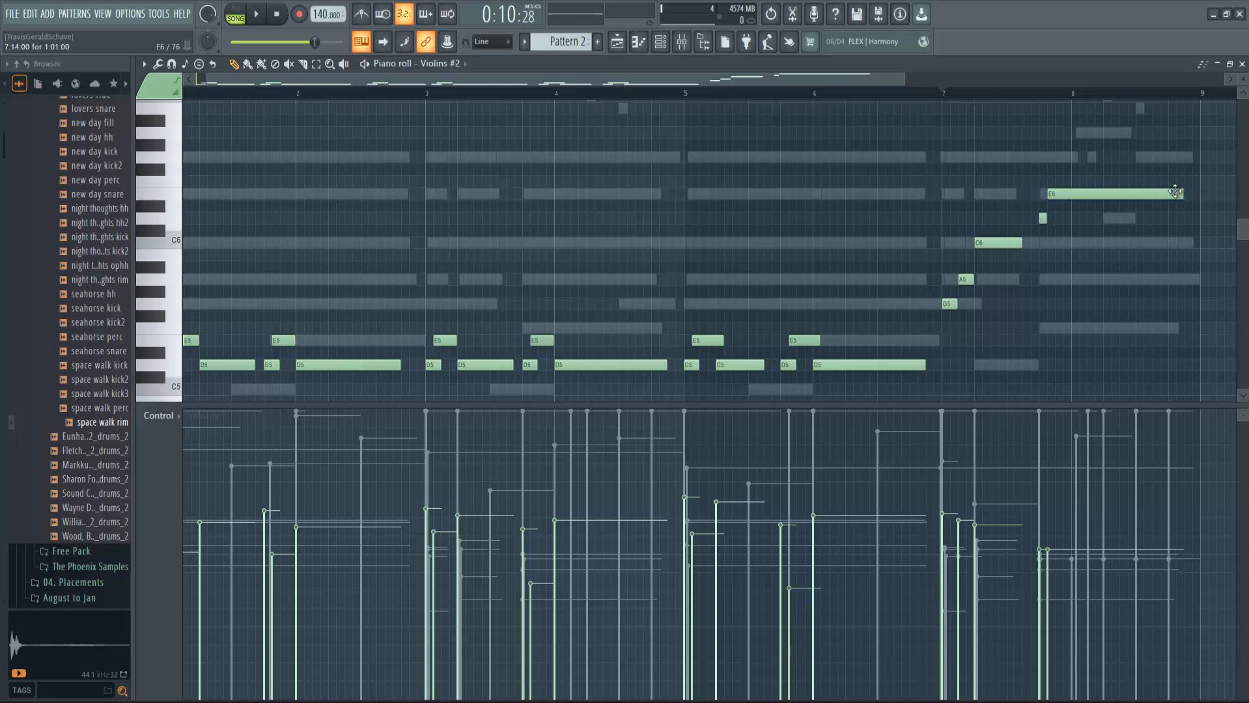
Add a one-step C6 note in bar 8 followed directly by a long D6 note
key("space")
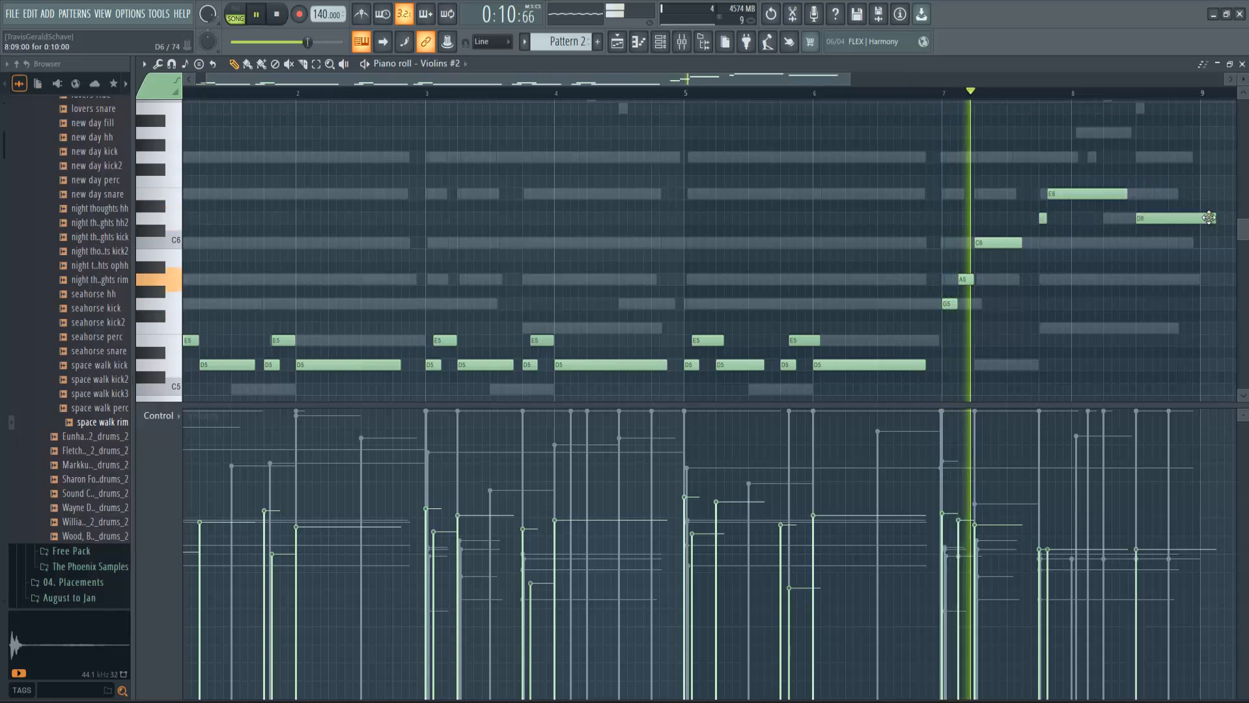
left_click(1136, 494)
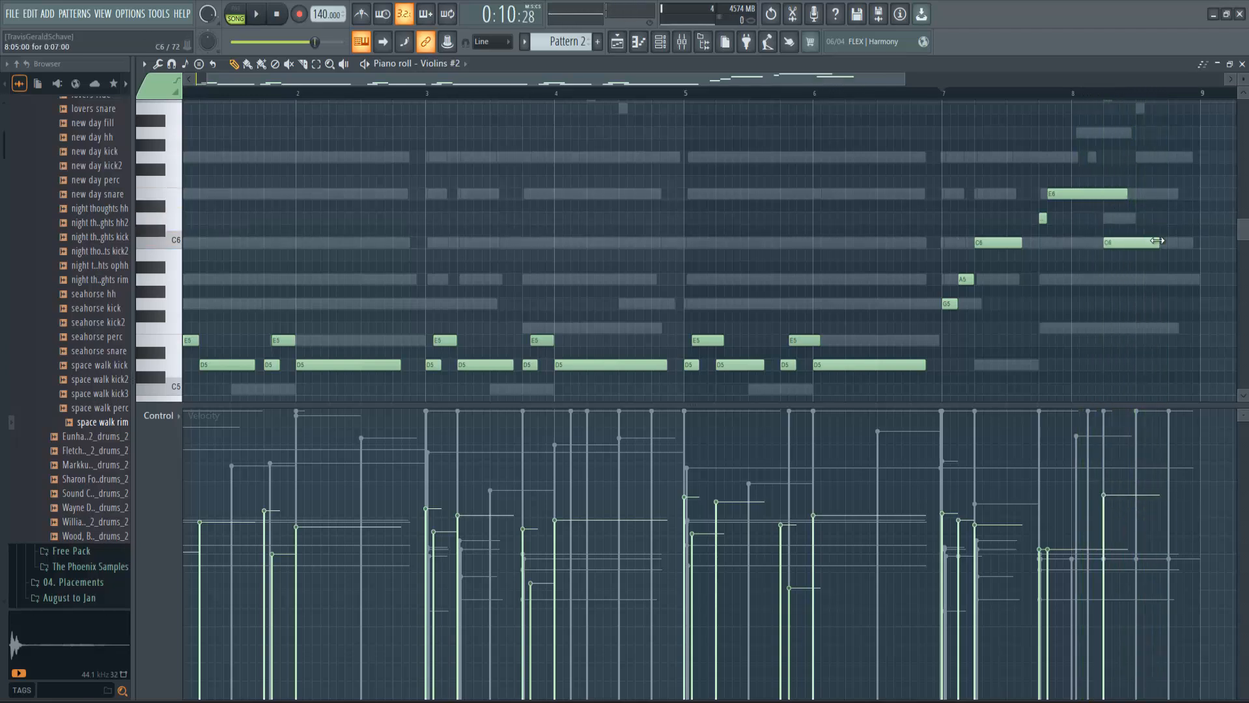
left_click_drag(1119, 217, 1192, 219)
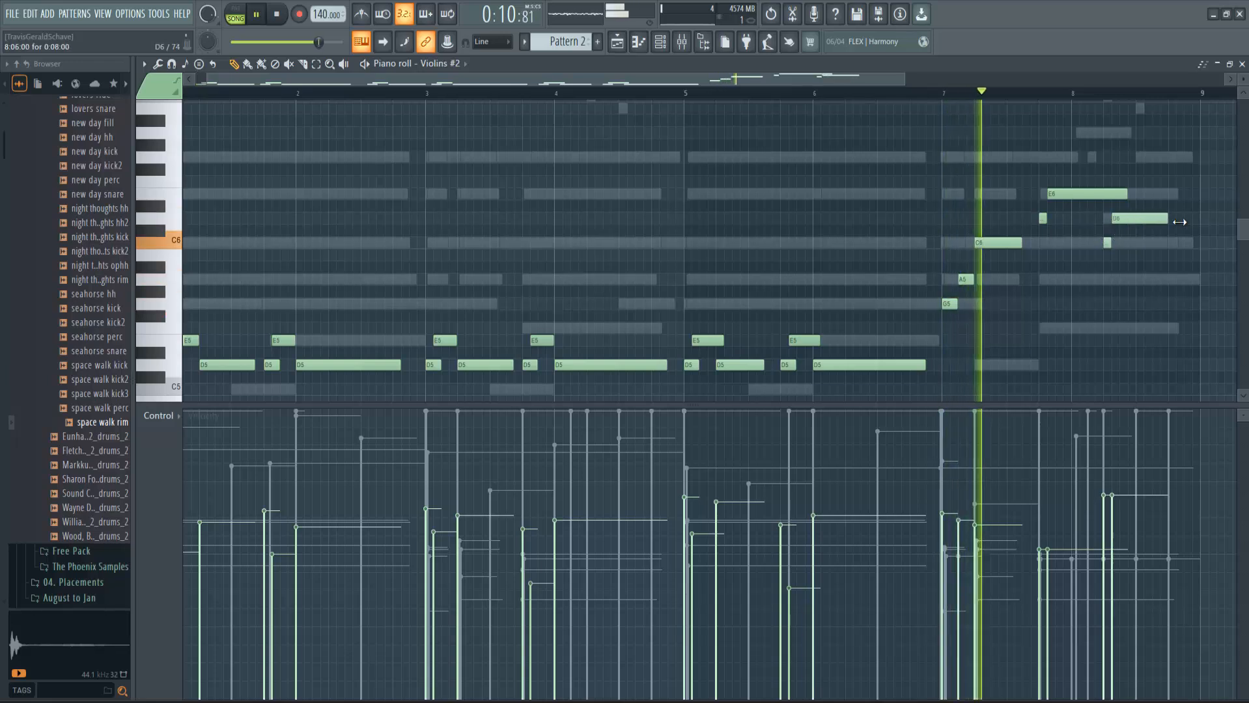
Shorten the E6 note to end at the short C6 in bar 8, and raise the velocities of E6 and its D6 grace note
left_click_drag(1125, 190, 1104, 193)
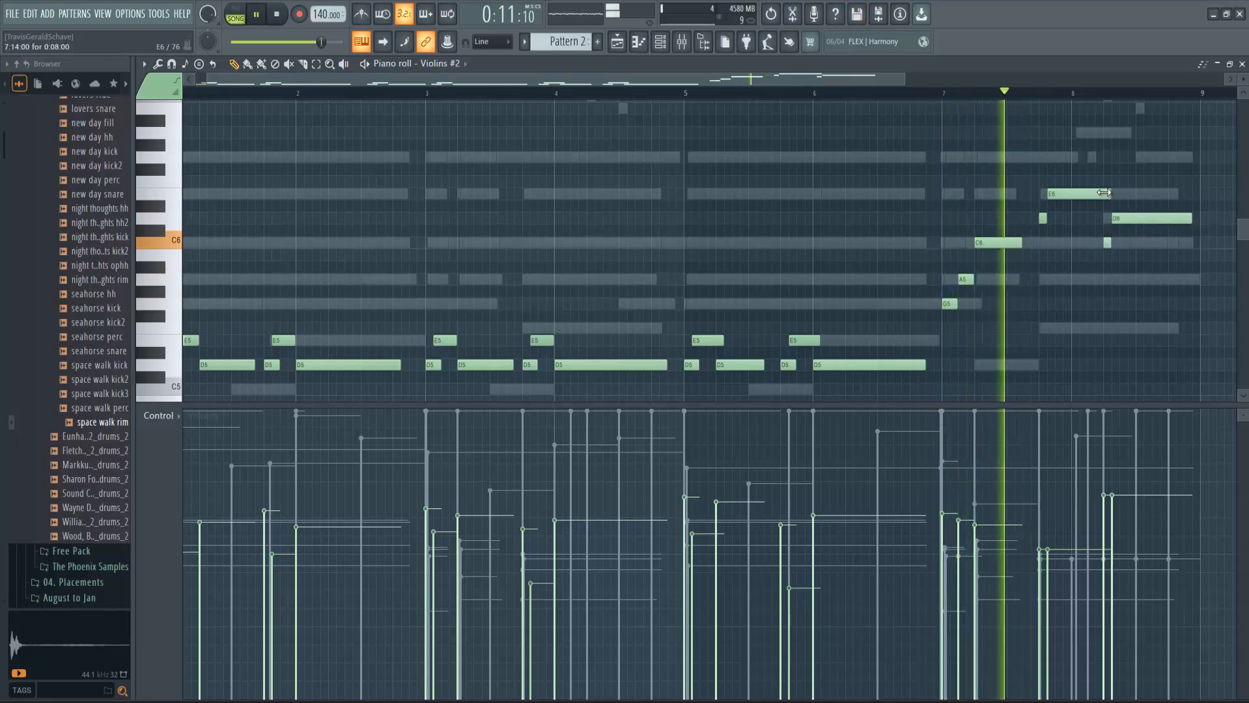
left_click(1055, 505)
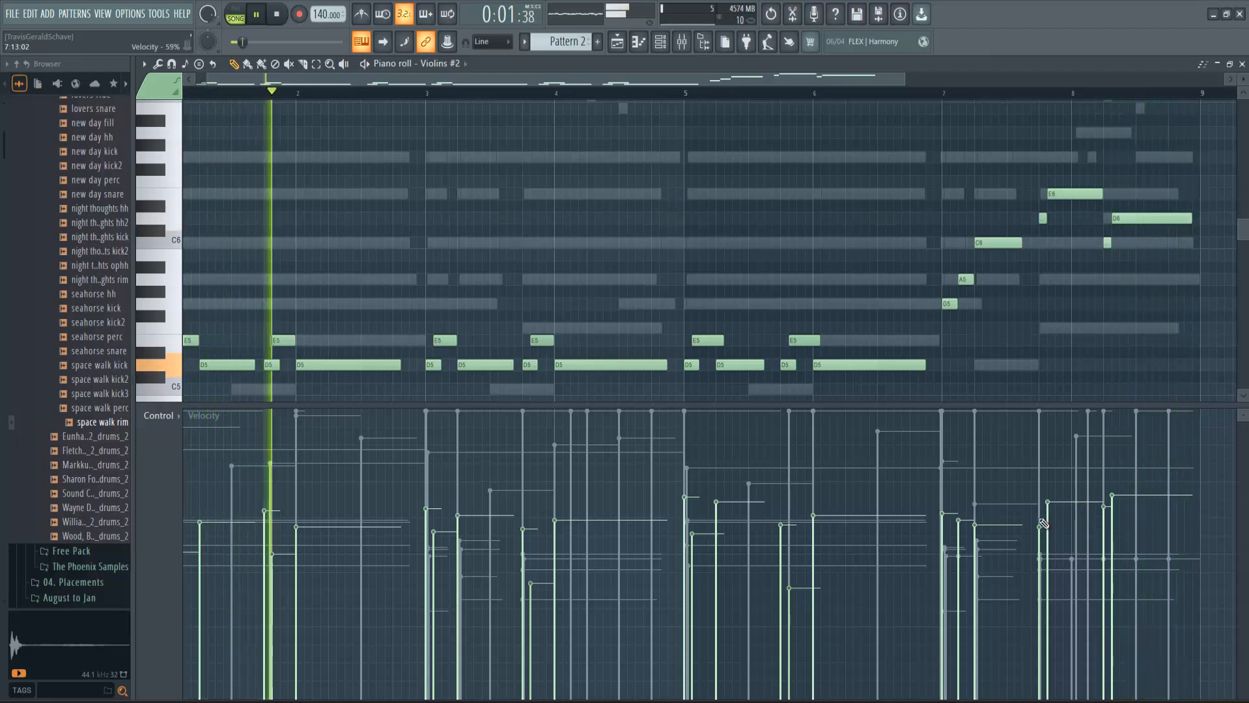
left_click(1042, 513)
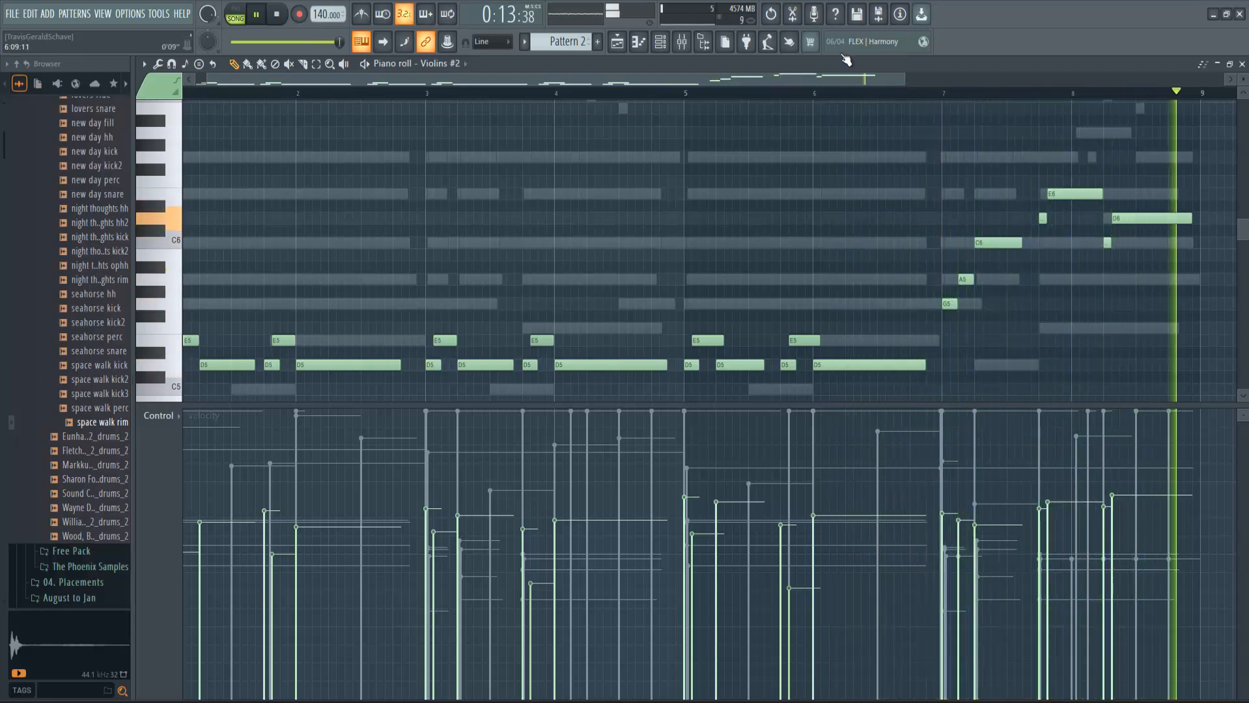
Rename the Violins #2 channel to Guitar and color it green
left_click(662, 46)
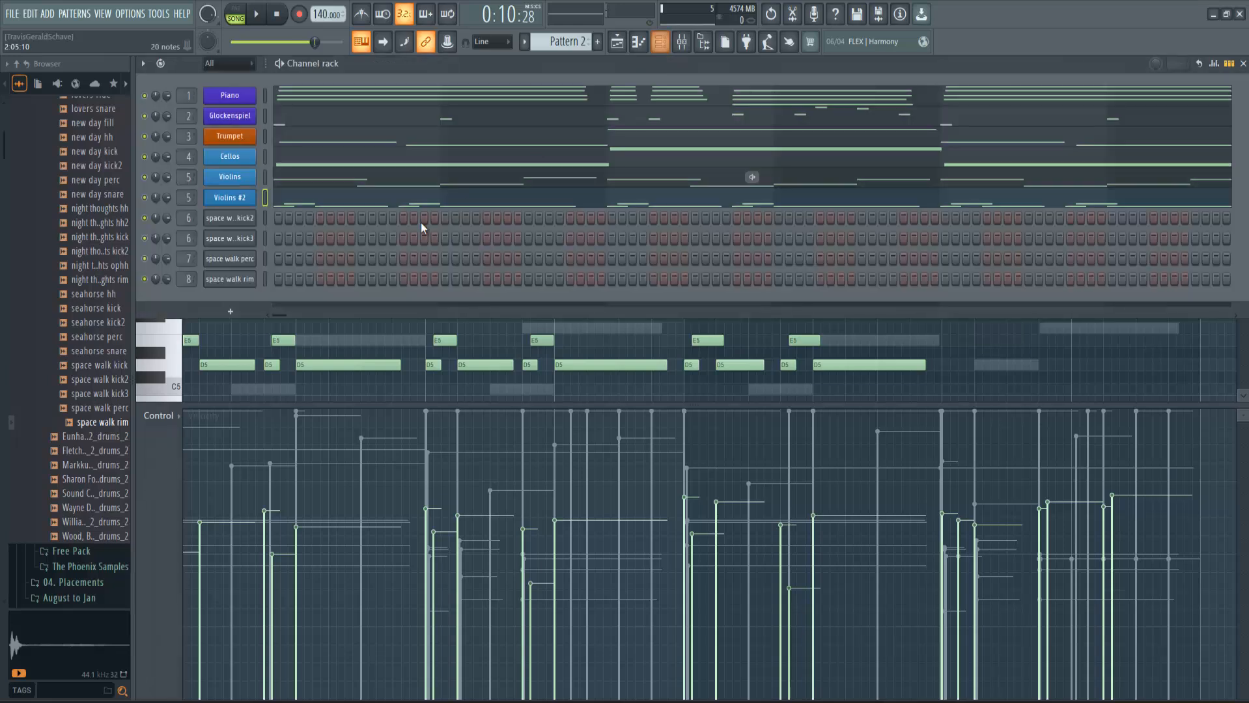
left_click(230, 197)
key("F2")
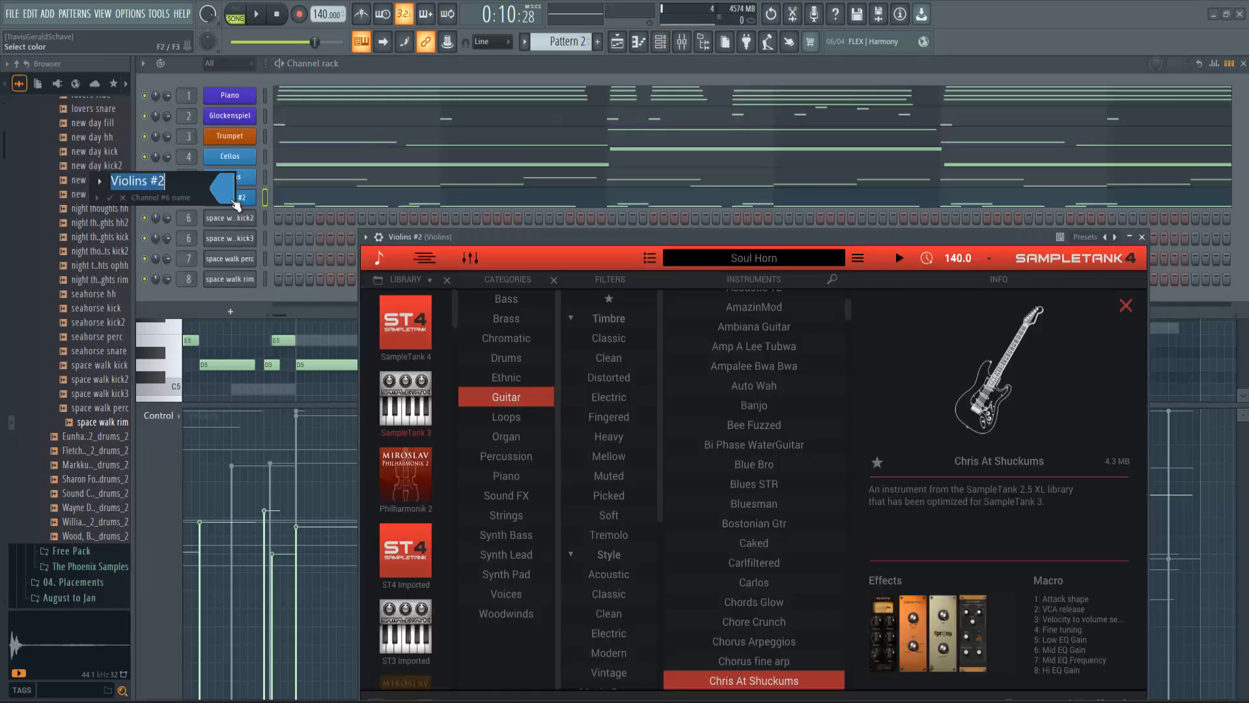
left_click(233, 203)
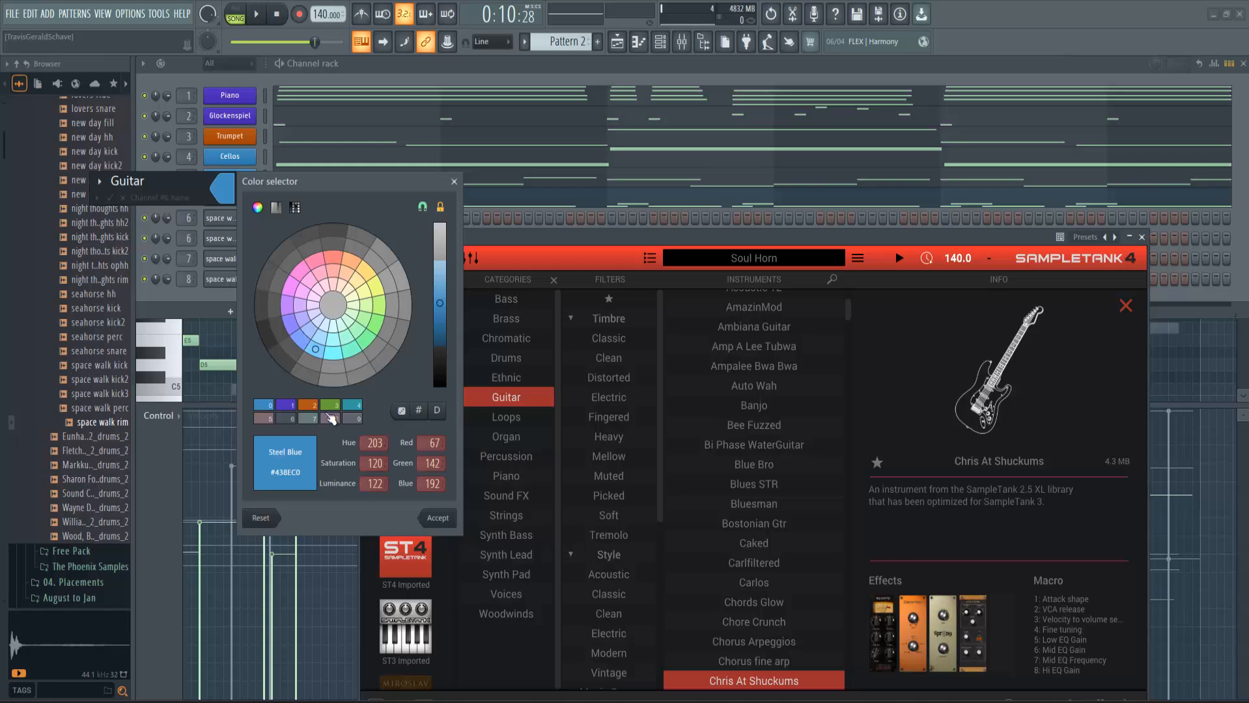
left_click(335, 407)
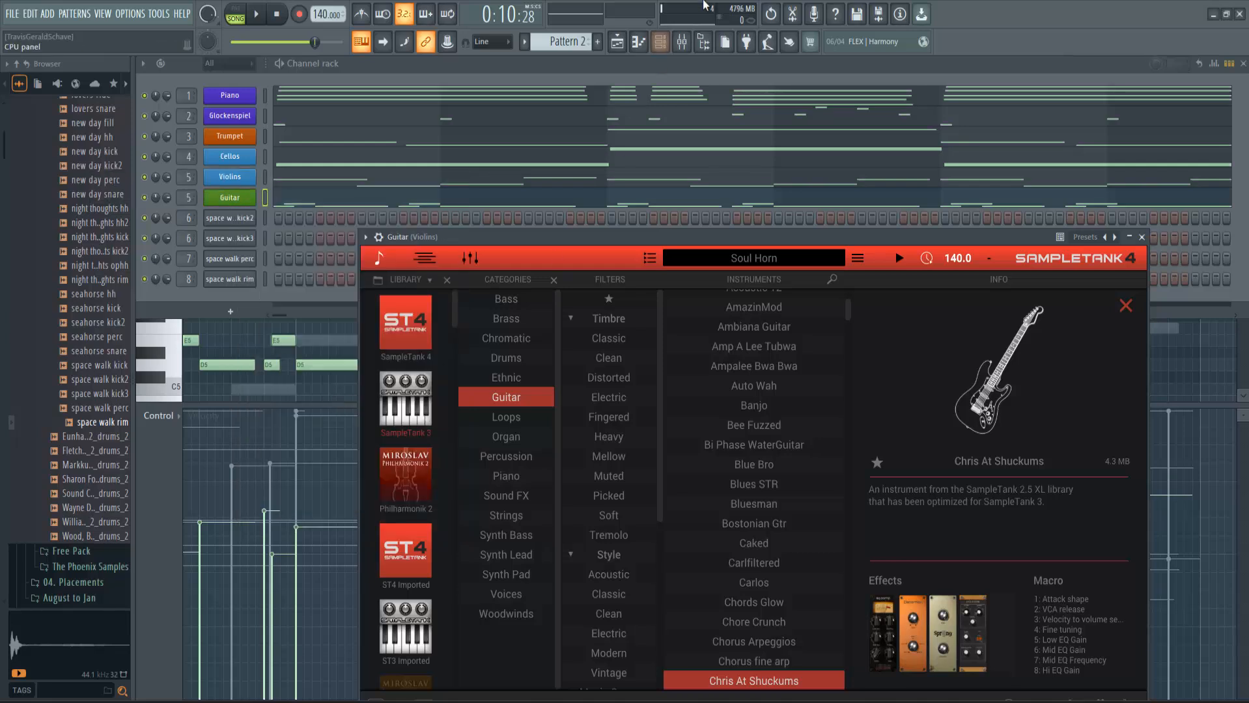
Route the Guitar channel to a free mixer track and move that track to position 6, directly after Violins
left_click(683, 42)
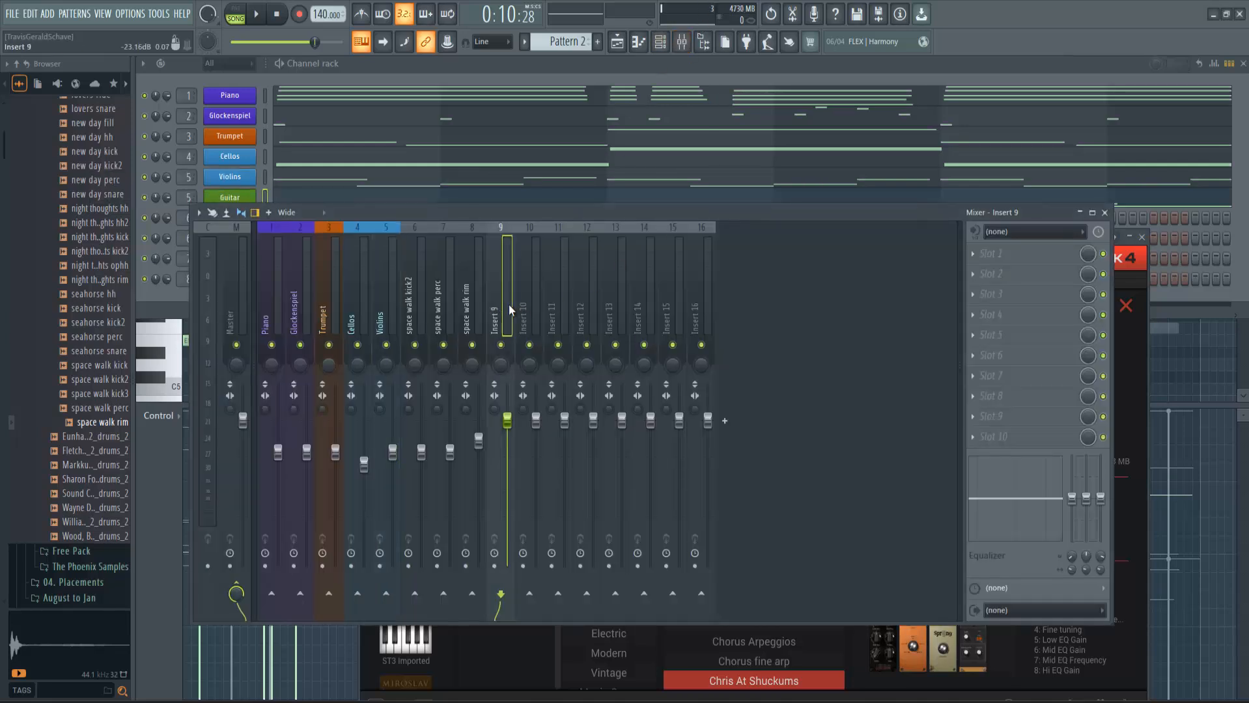
key("ctrl+l")
key("alt+Left")
key("alt+Left")
key("alt+Left")
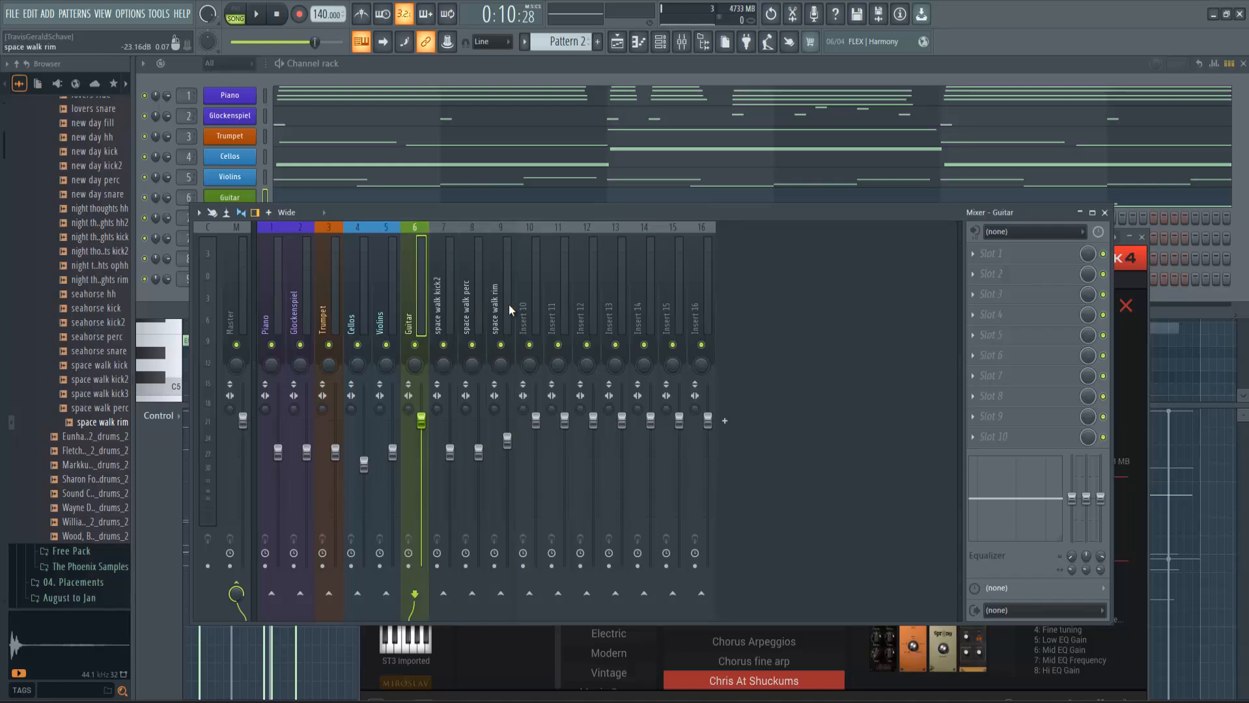
Keep only the Piano part in Pattern 2 and move the notes of all other channels to Pattern 3
left_click(266, 94)
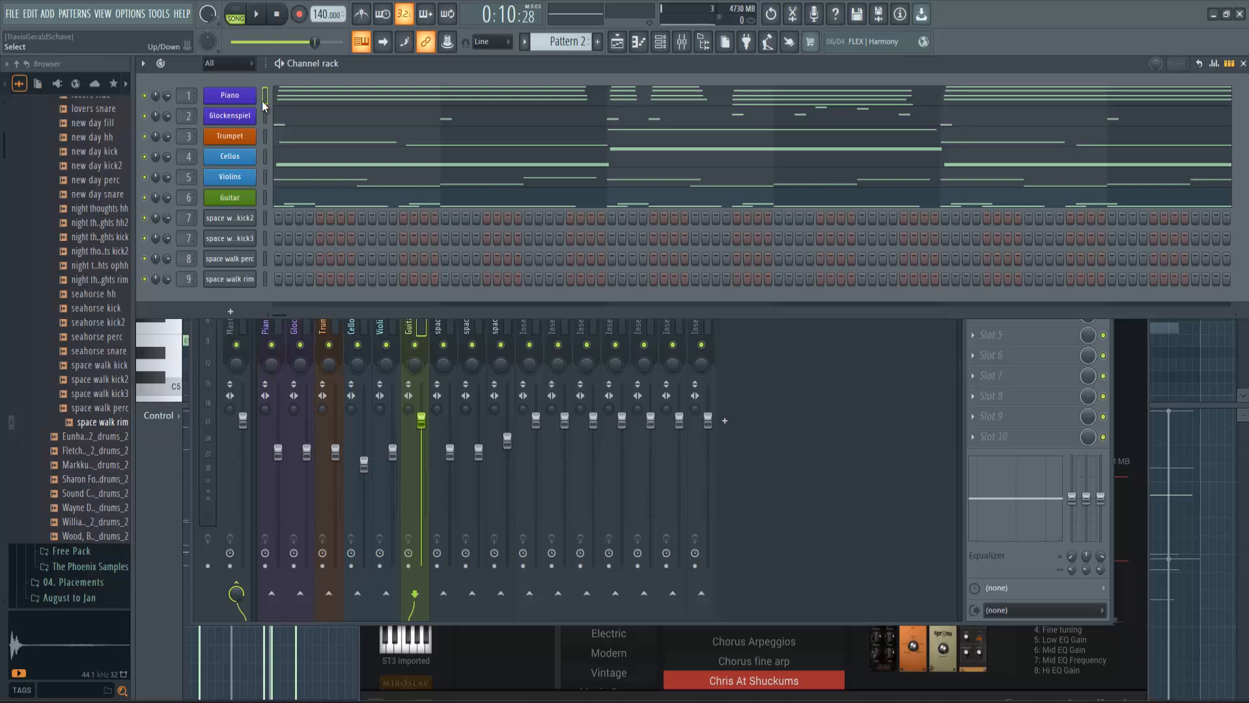
left_click(263, 98)
left_click(263, 98)
left_click(263, 99)
right_click(263, 98)
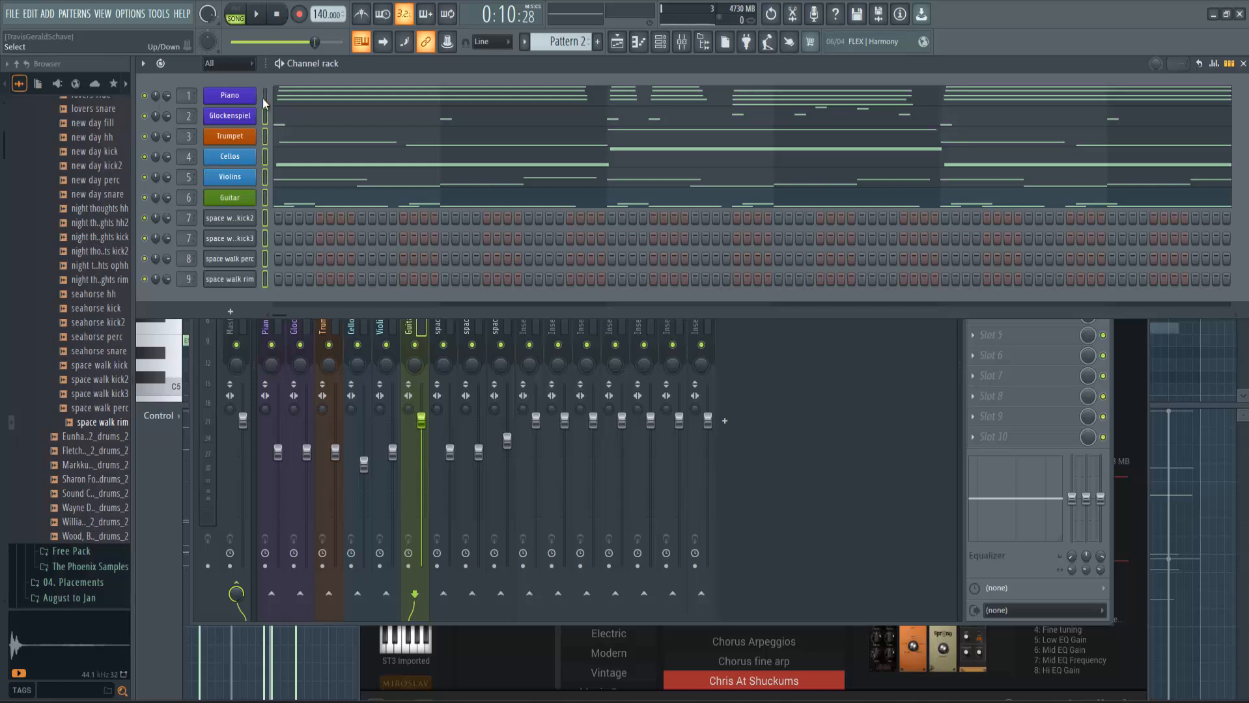
key("ctrl+x")
scroll(565, 41, "down", 1)
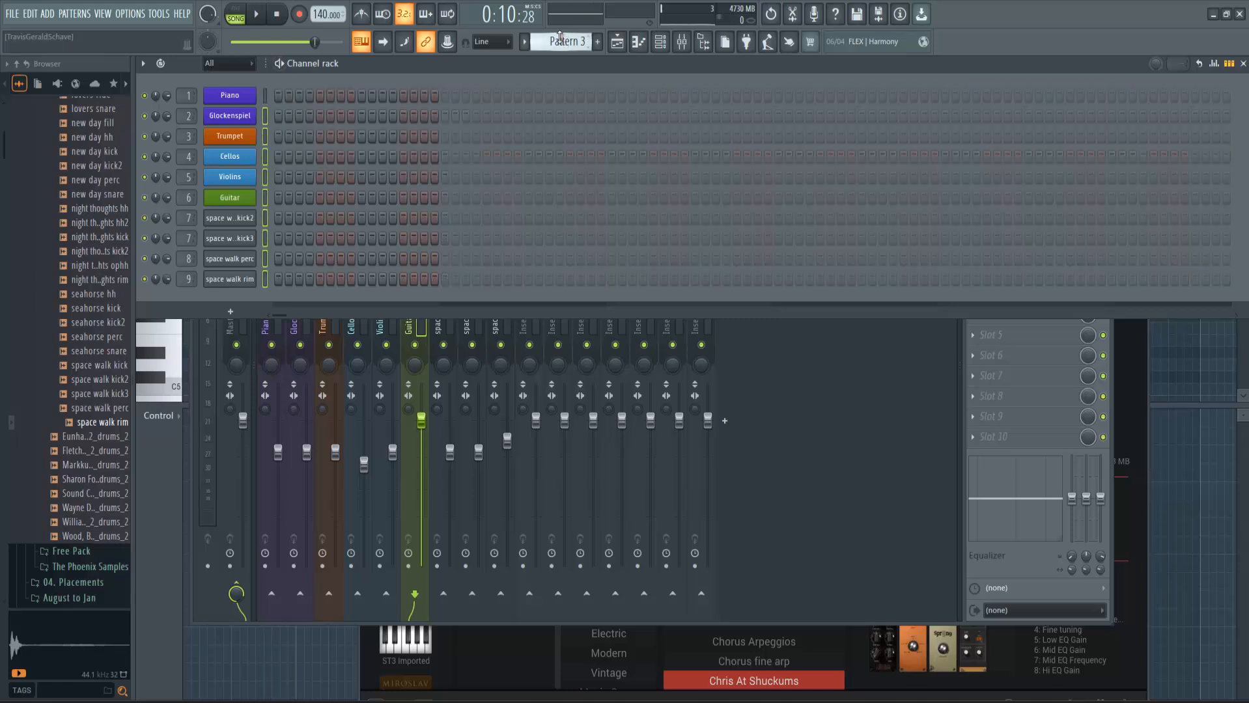
key("ctrl+v")
Keep only the Glockenspiel part in Pattern 3 and move the remaining channels' notes to Pattern 4
double_click(263, 118)
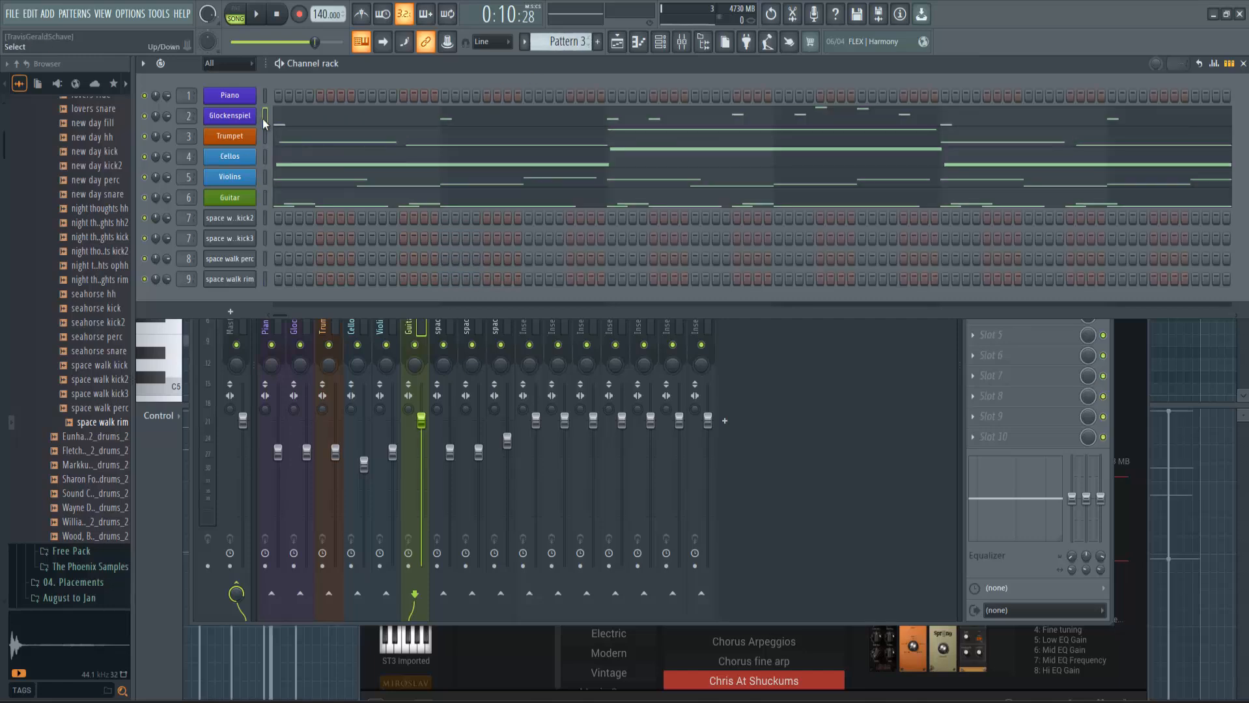
right_click(263, 119)
key("ctrl+x")
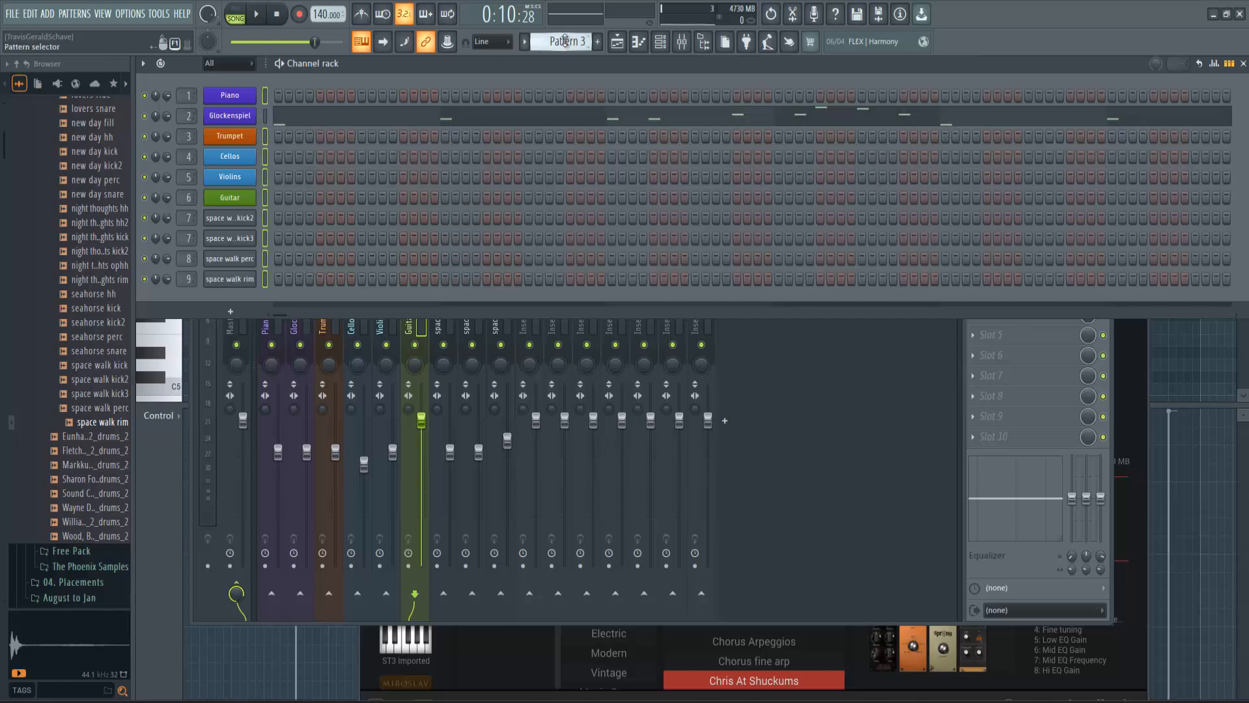
scroll(565, 41, "down", 1)
Keep only the Trumpet part in Pattern 4 and move the remaining channels' notes to Pattern 5
right_click(263, 138)
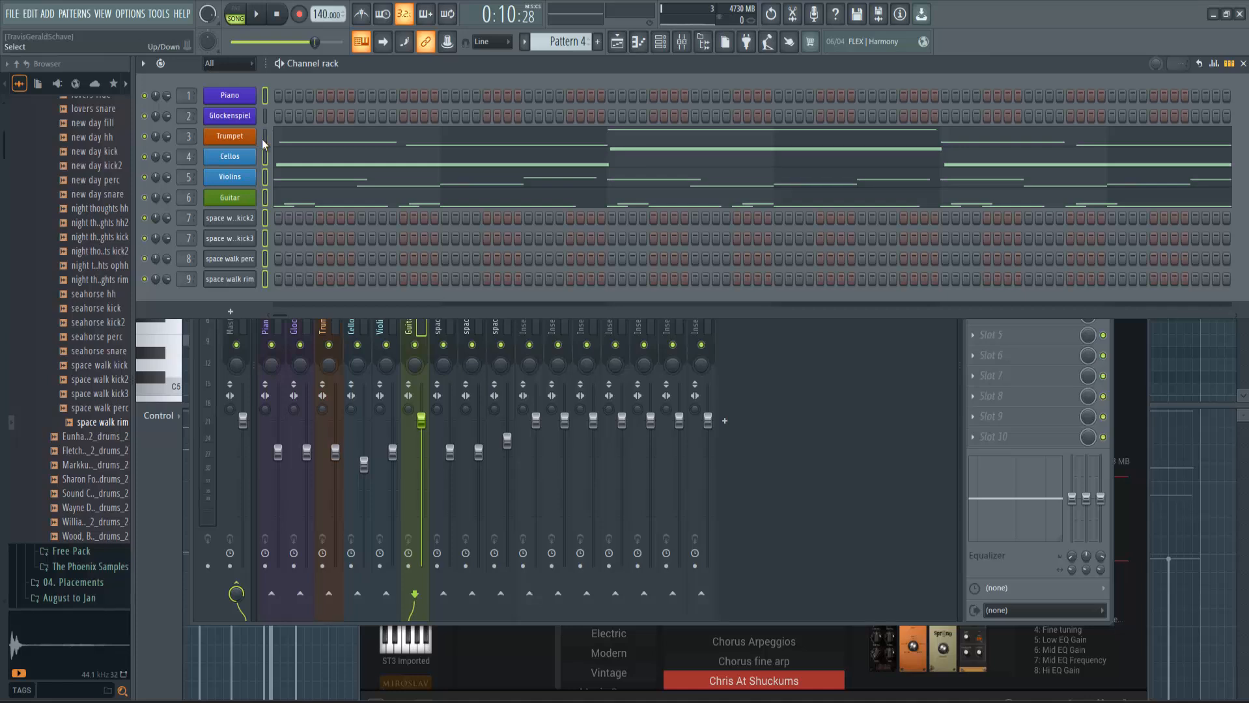
key("ctrl+x")
scroll(575, 37, "down", 1)
key("ctrl+v")
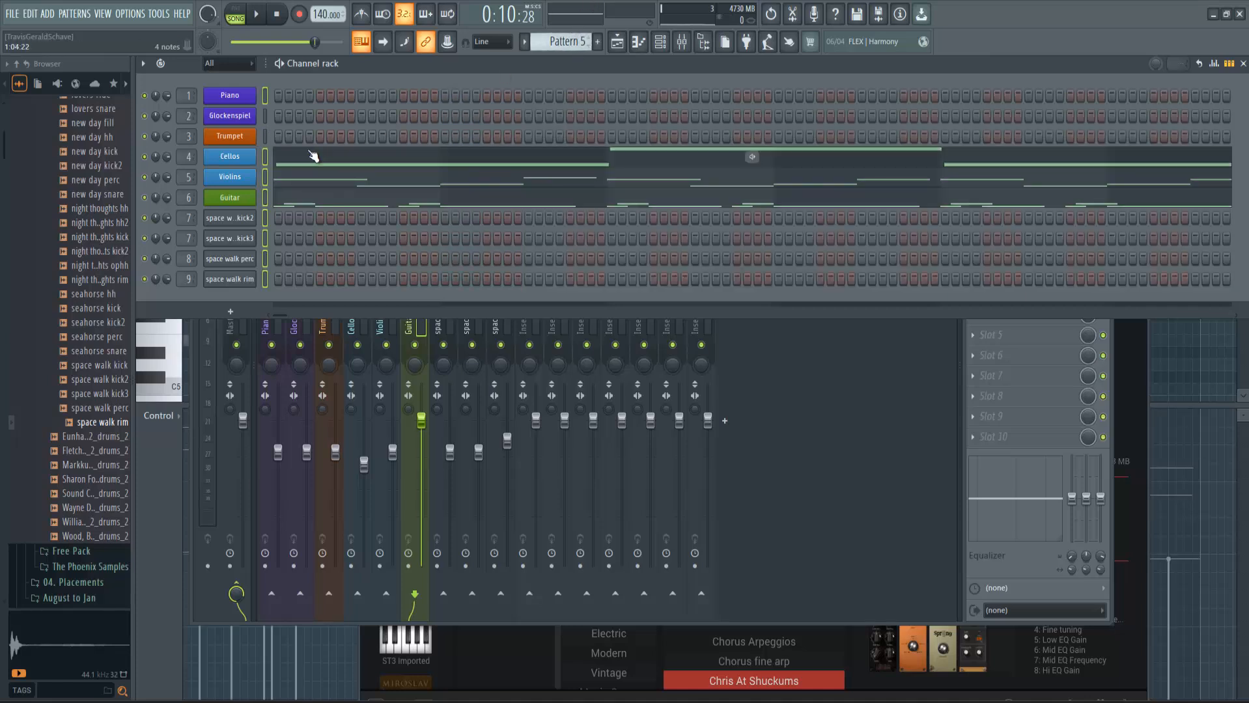
Split off the remaining parts so Pattern 5 holds only Cellos, Pattern 6 only Violins, and Pattern 7 the guitar notes
scroll(565, 41, "down", 1)
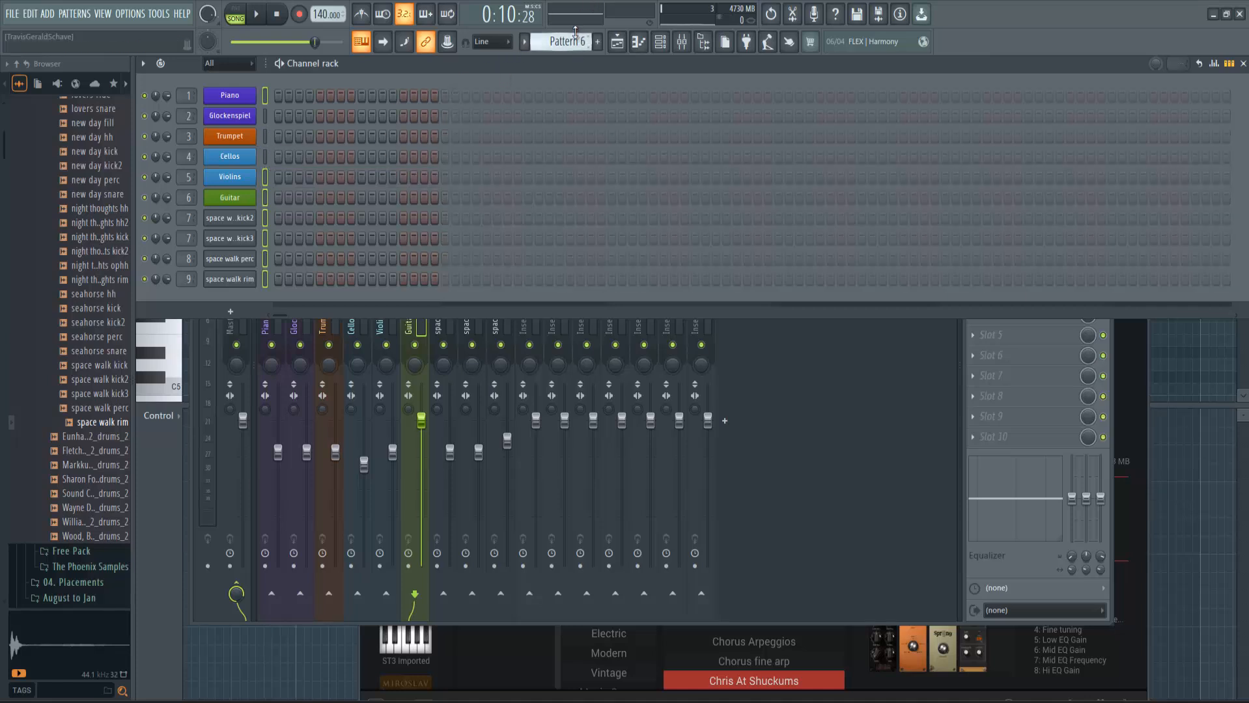
right_click(265, 178)
key("ctrl+x")
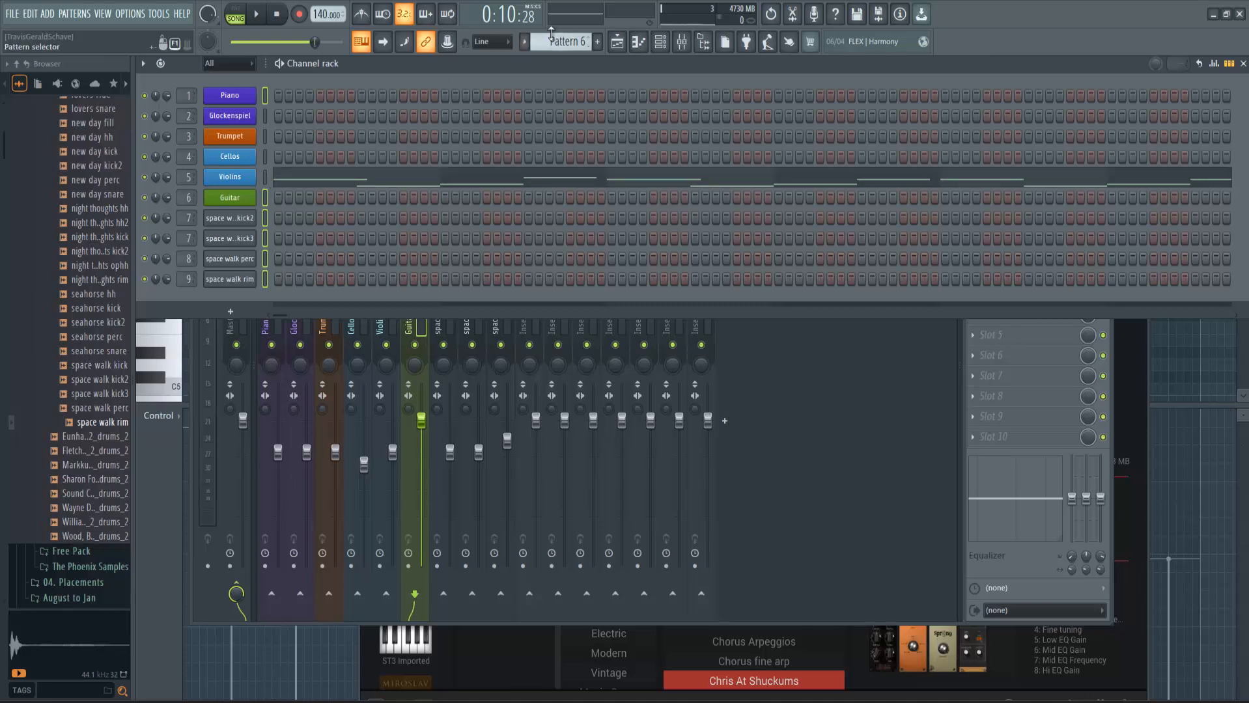
scroll(554, 41, "down", 1)
scroll(554, 43, "up", 1)
key("ctrl+x")
scroll(552, 43, "down", 1)
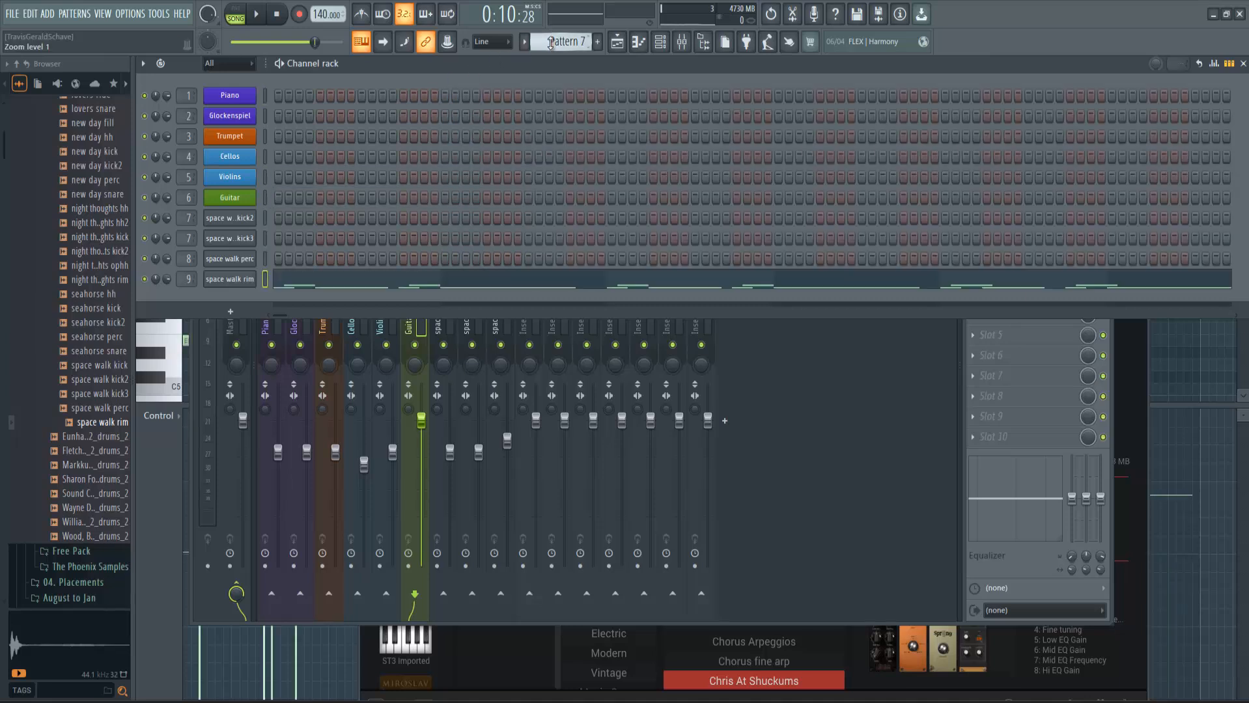
Cut the guitar notes from the space walk rim channel in Pattern 7 and paste them into the Guitar channel
right_click(240, 280)
left_click(414, 274)
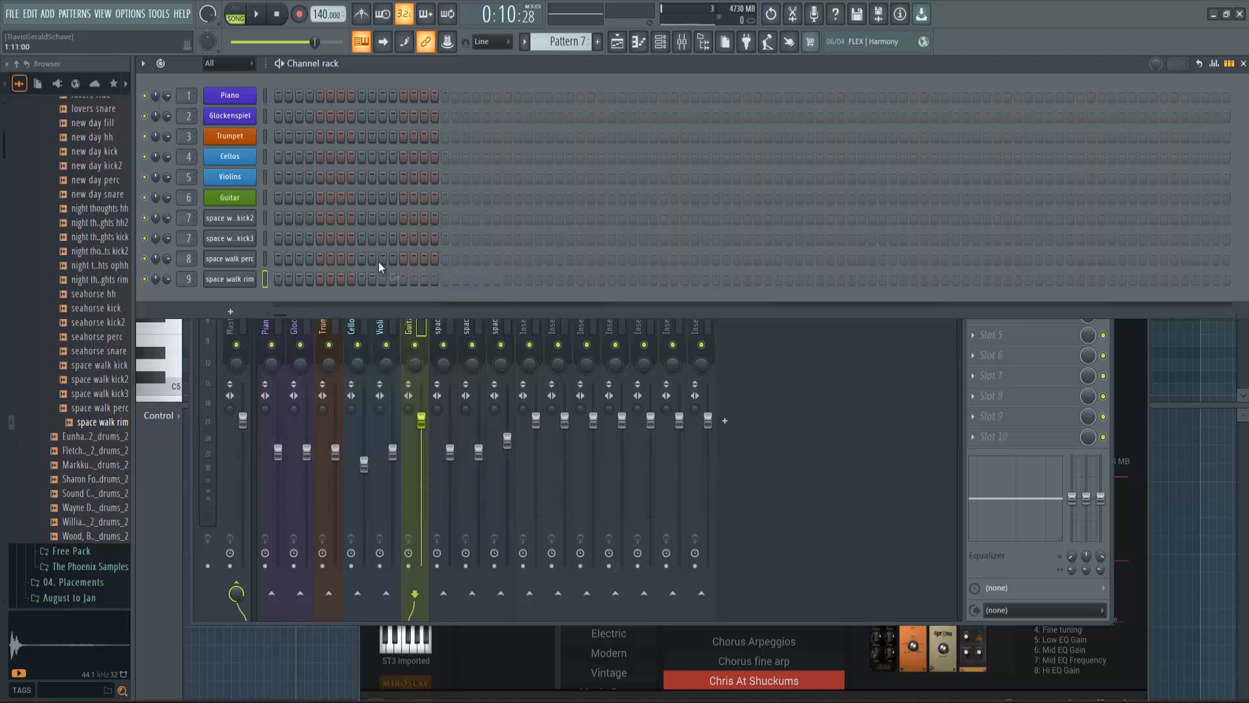
right_click(237, 201)
left_click(414, 223)
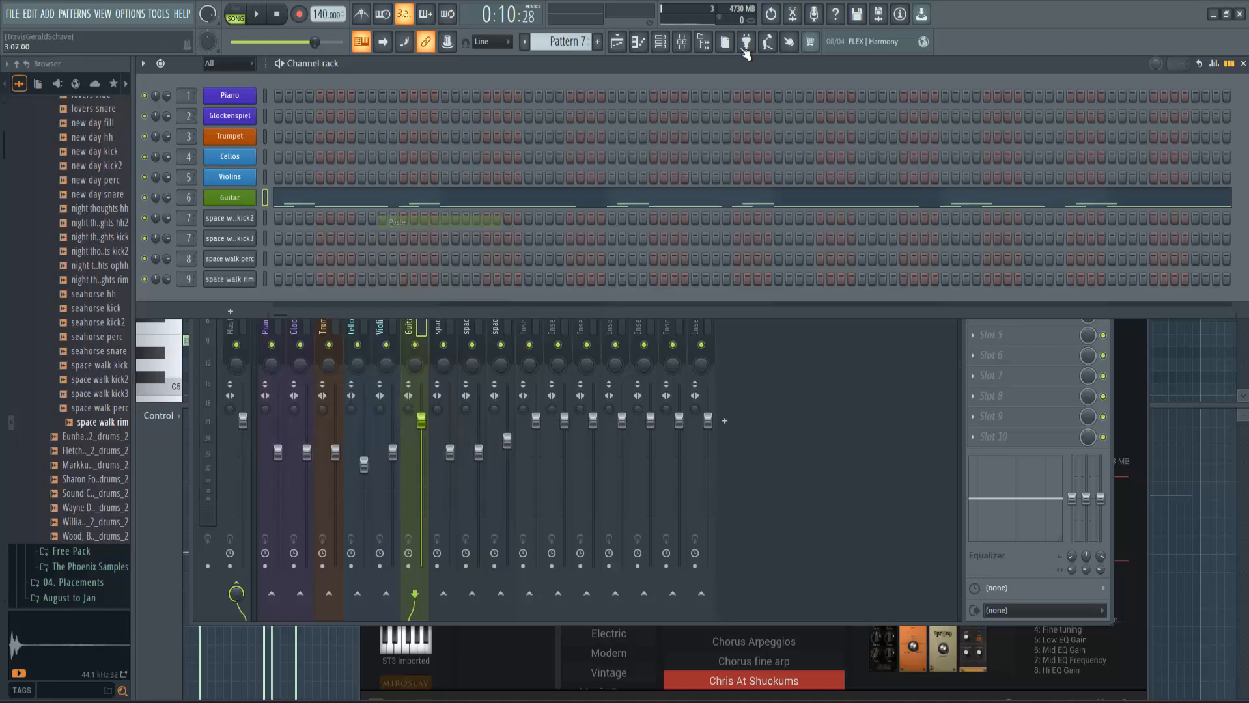
Place Patterns 3 to 7 on playlist tracks 3 to 7 and duplicate the whole eight-bar arrangement at bar 9
left_click(633, 41)
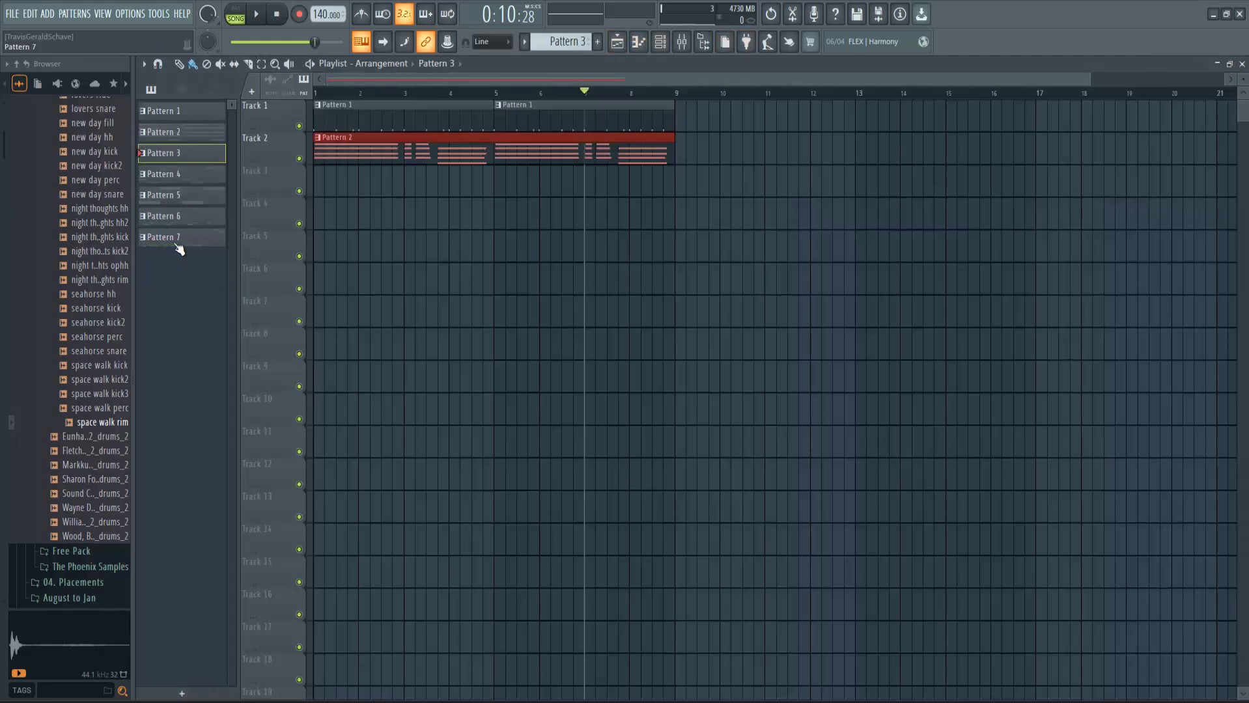
left_click_drag(160, 168, 360, 175)
key("ctrl+b")
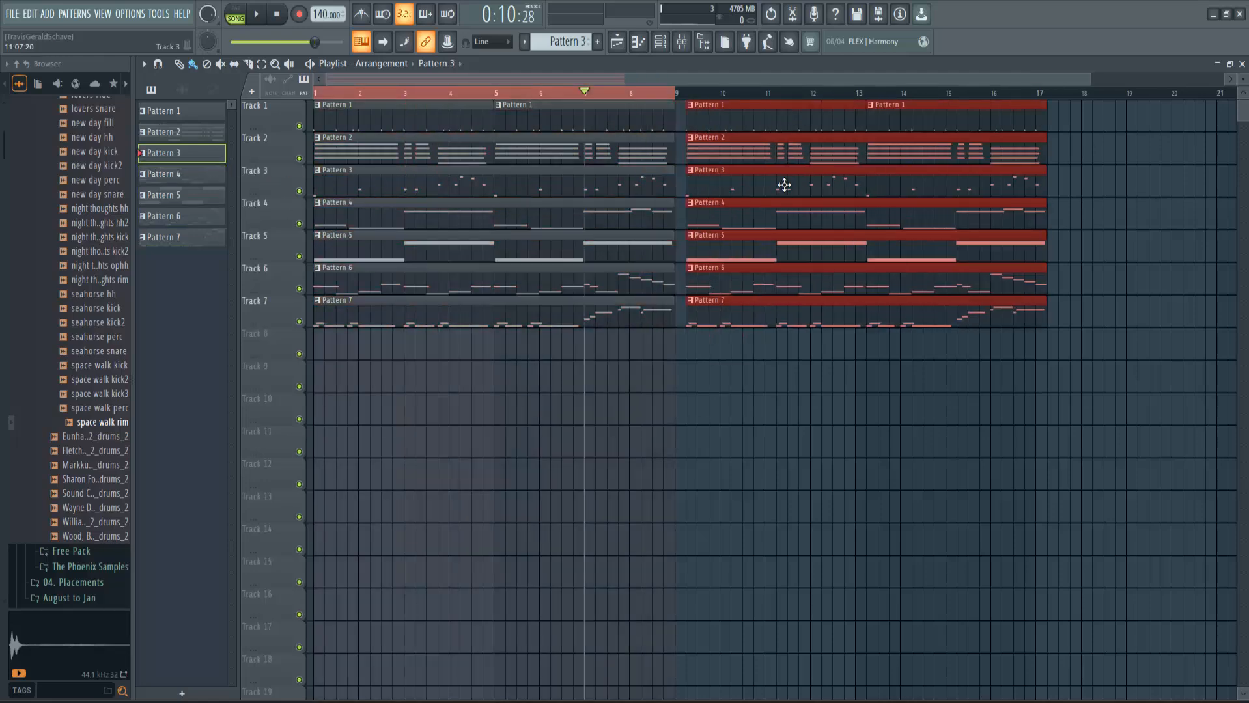
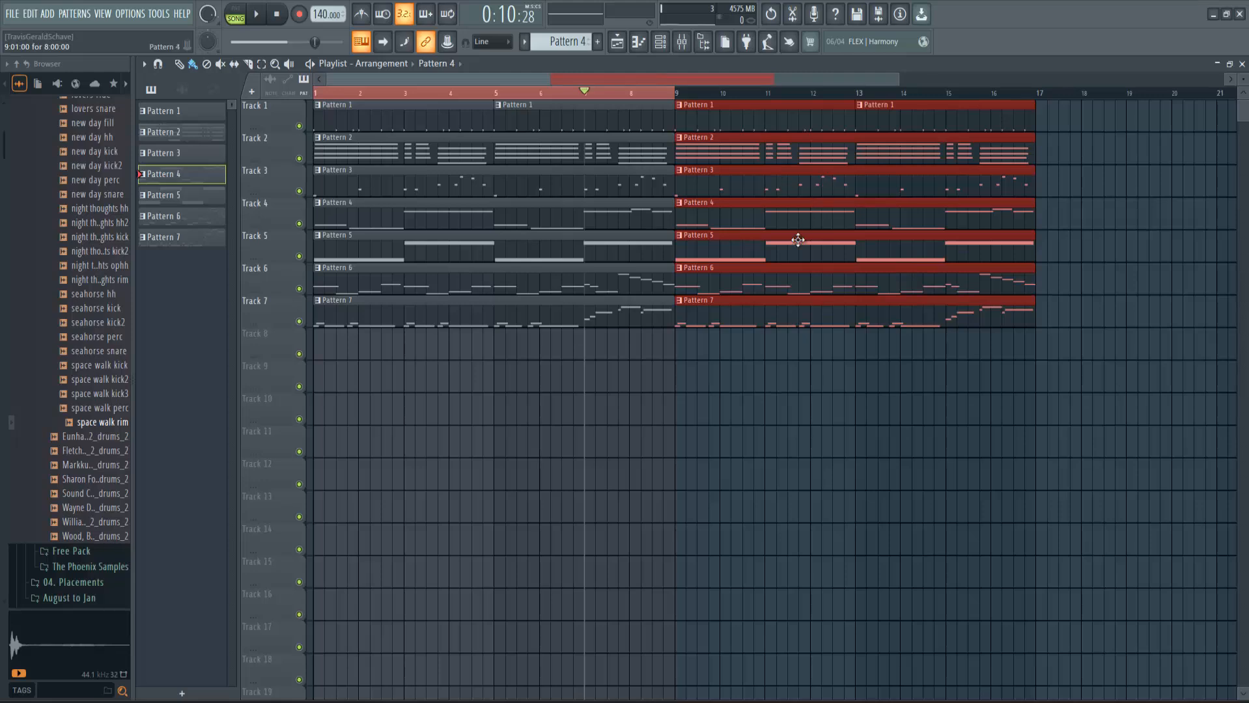
key("ctrl+a")
key("ctrl+d")
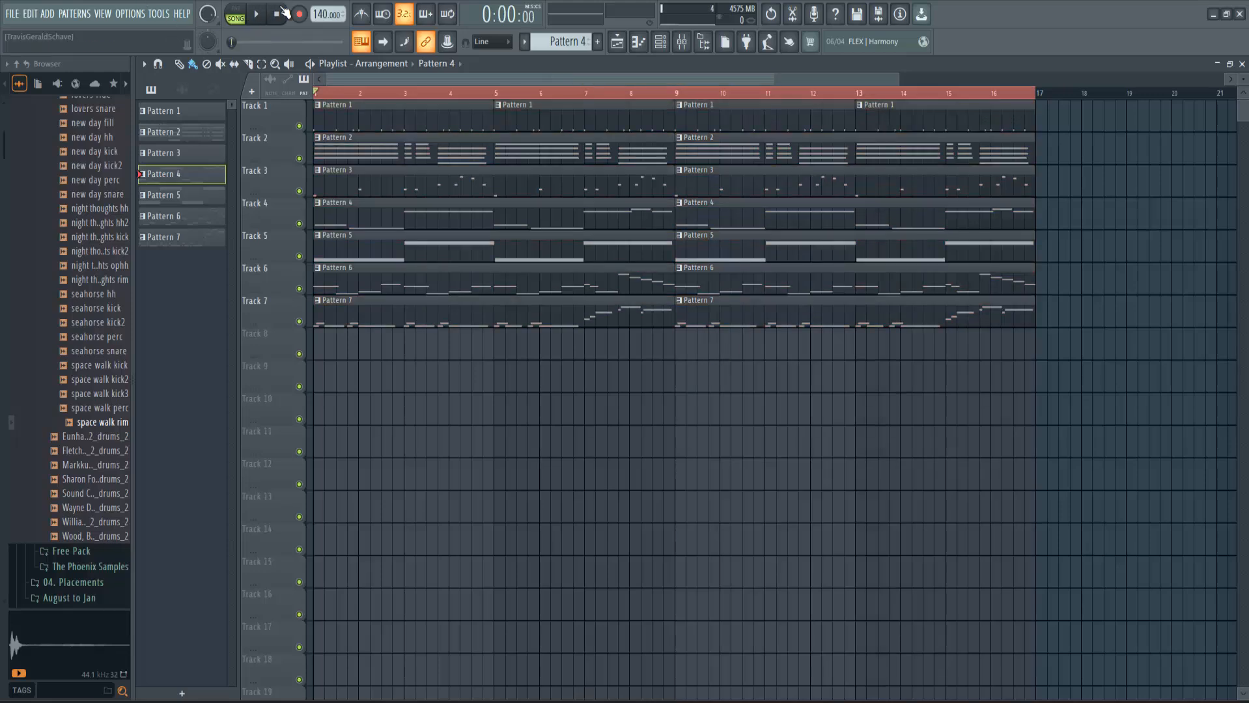
Lower the Guitar mixer track's volume to about 58% while the song plays
key("space")
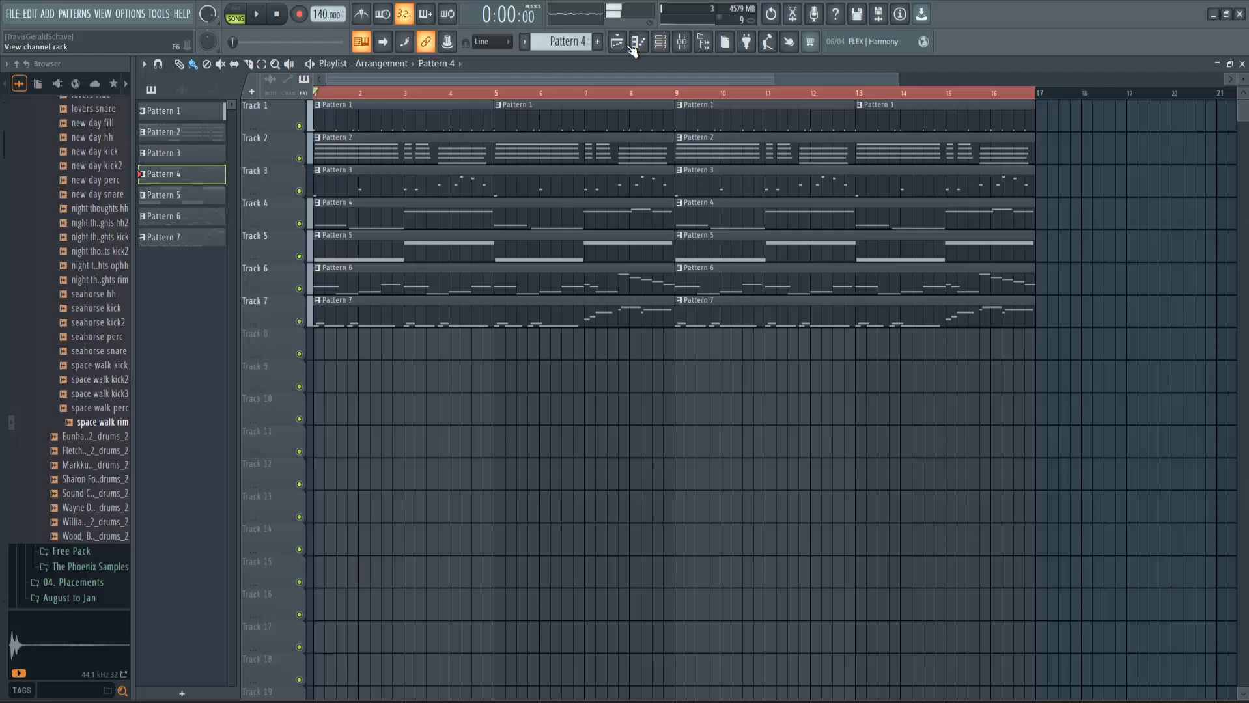
left_click(684, 44)
left_click_drag(422, 422, 417, 540)
key("space")
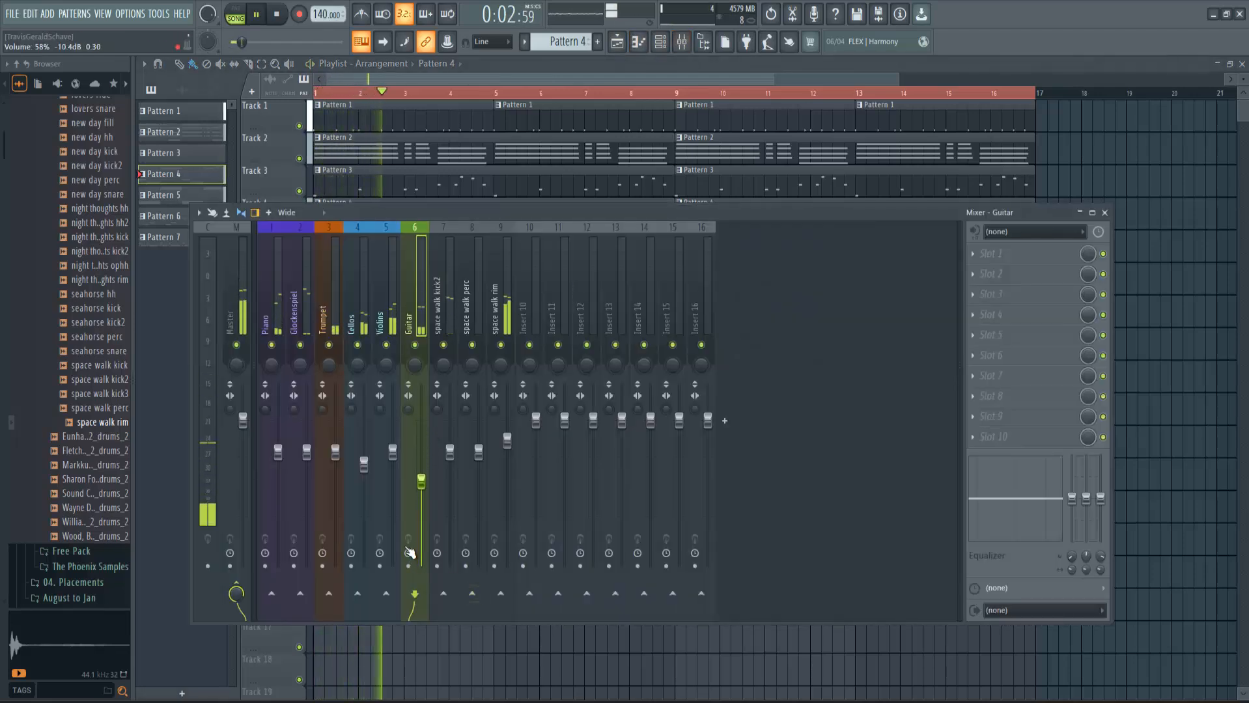
key("F9")
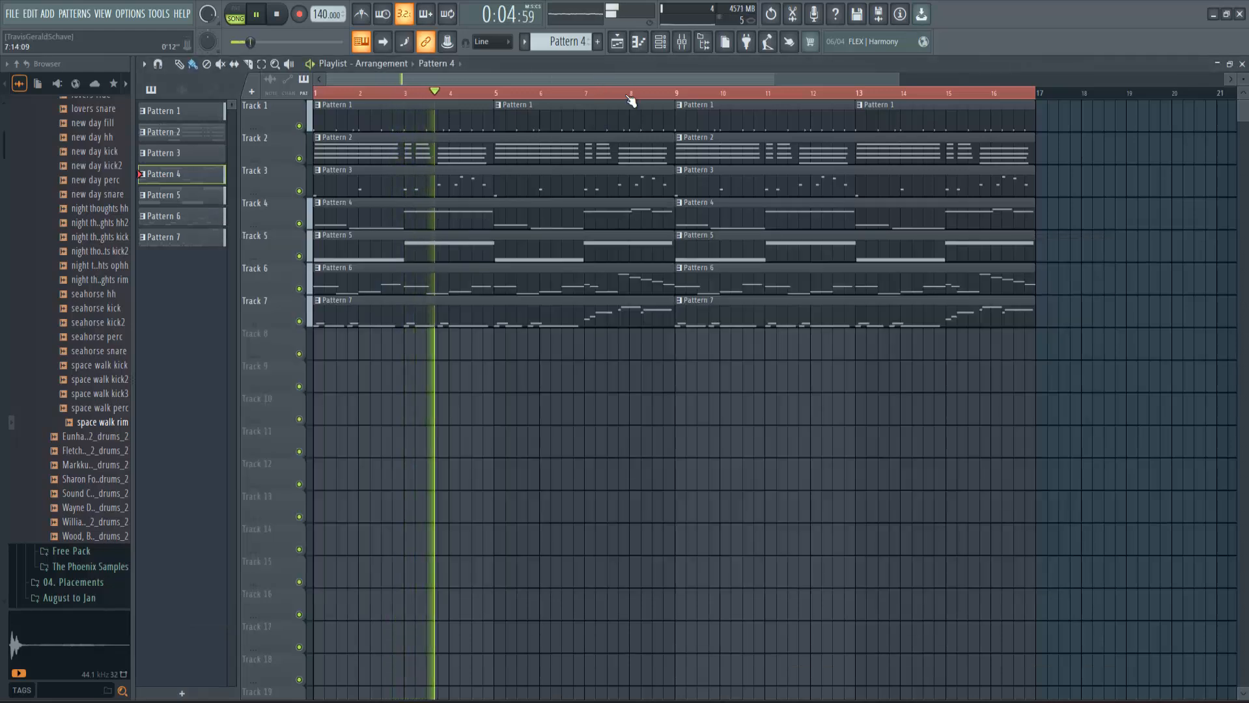
Delete the Pattern 6 and Pattern 5 clips that start at bar 9, and undo the deletion of the Pattern 4 clip there
right_click(758, 282)
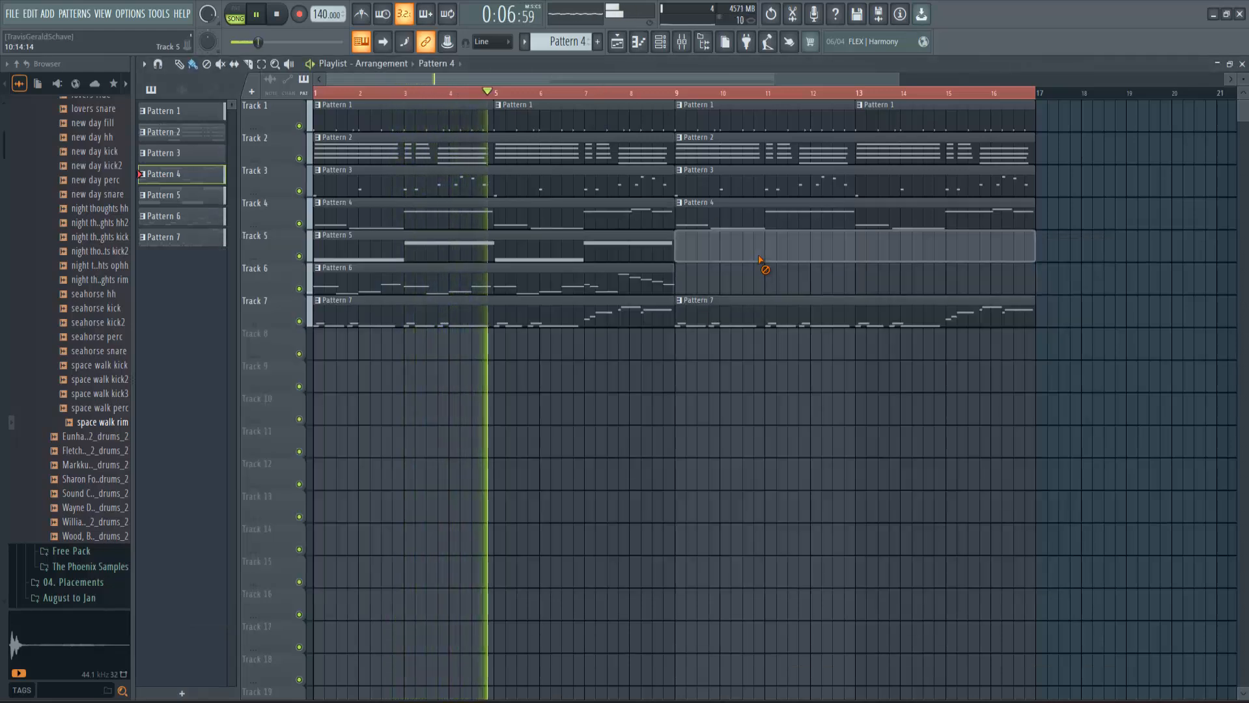
right_click(759, 260)
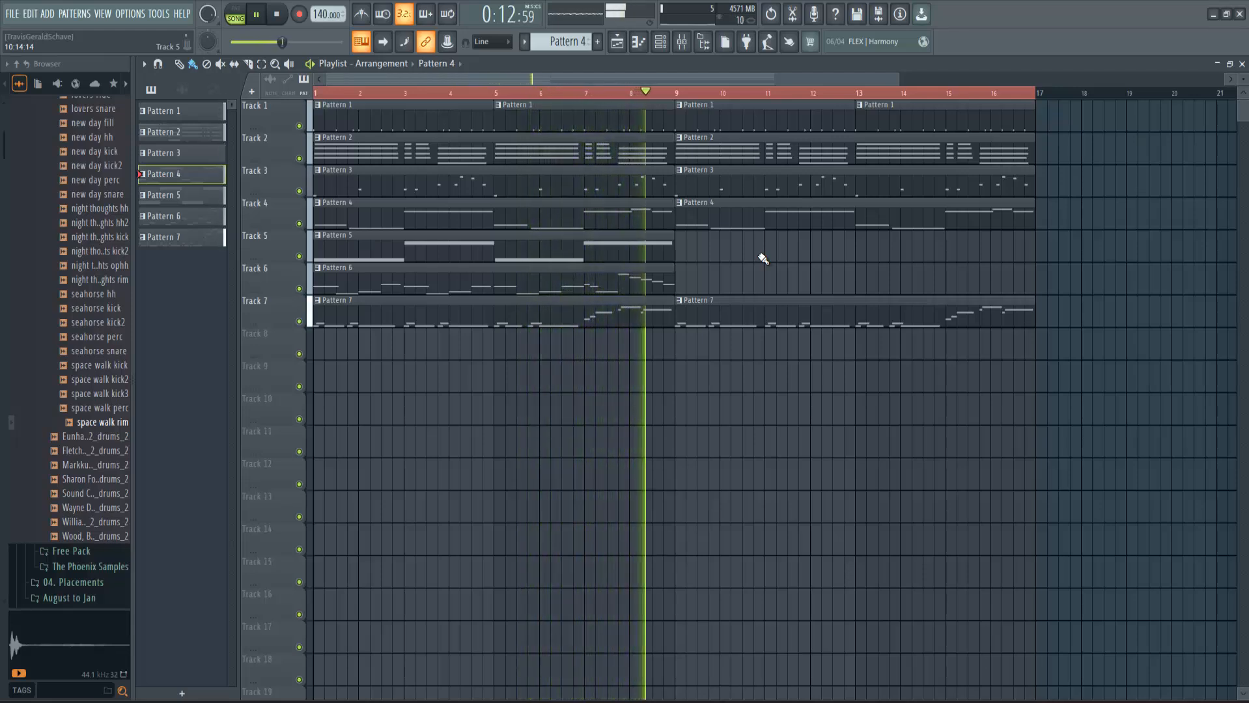
right_click(770, 220)
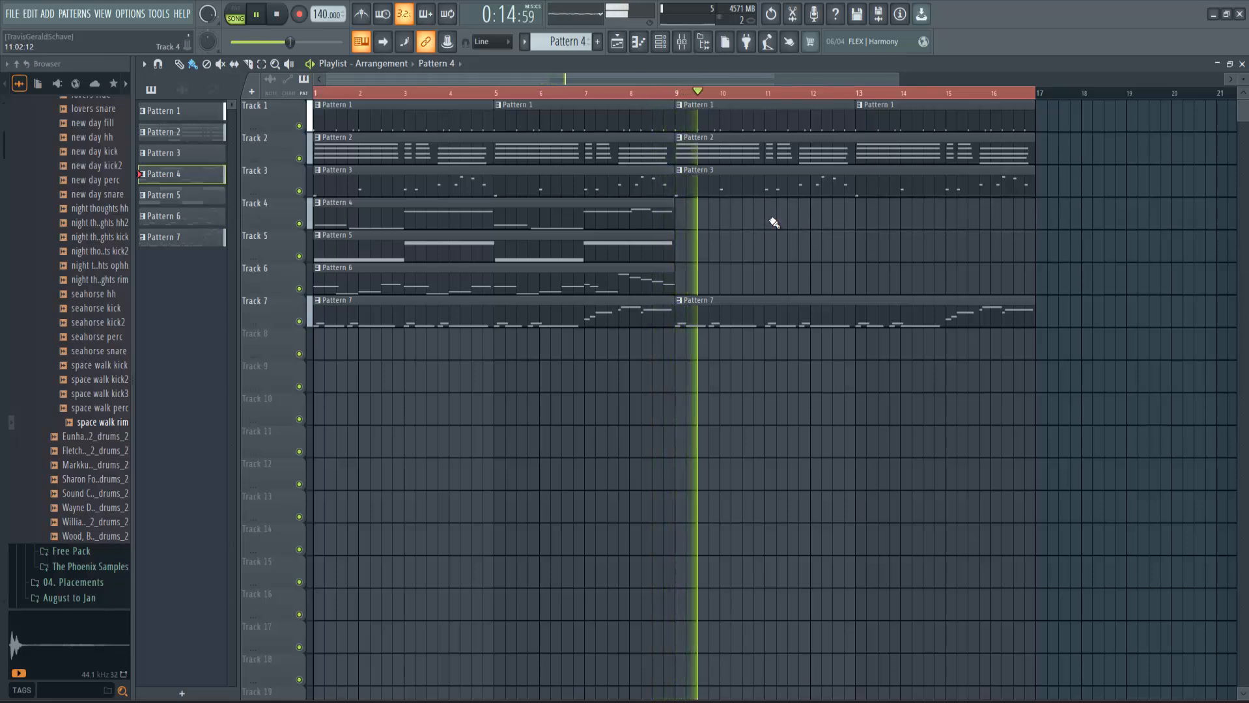
key("ctrl+z")
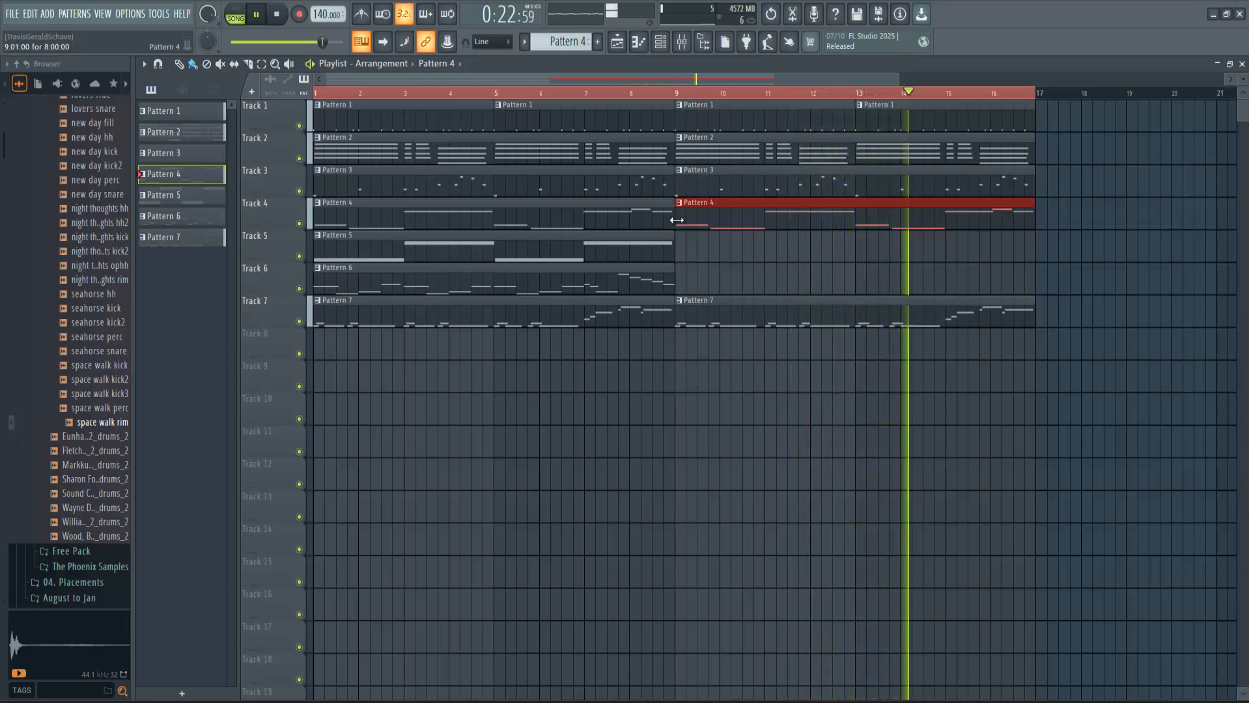
left_click(1012, 117)
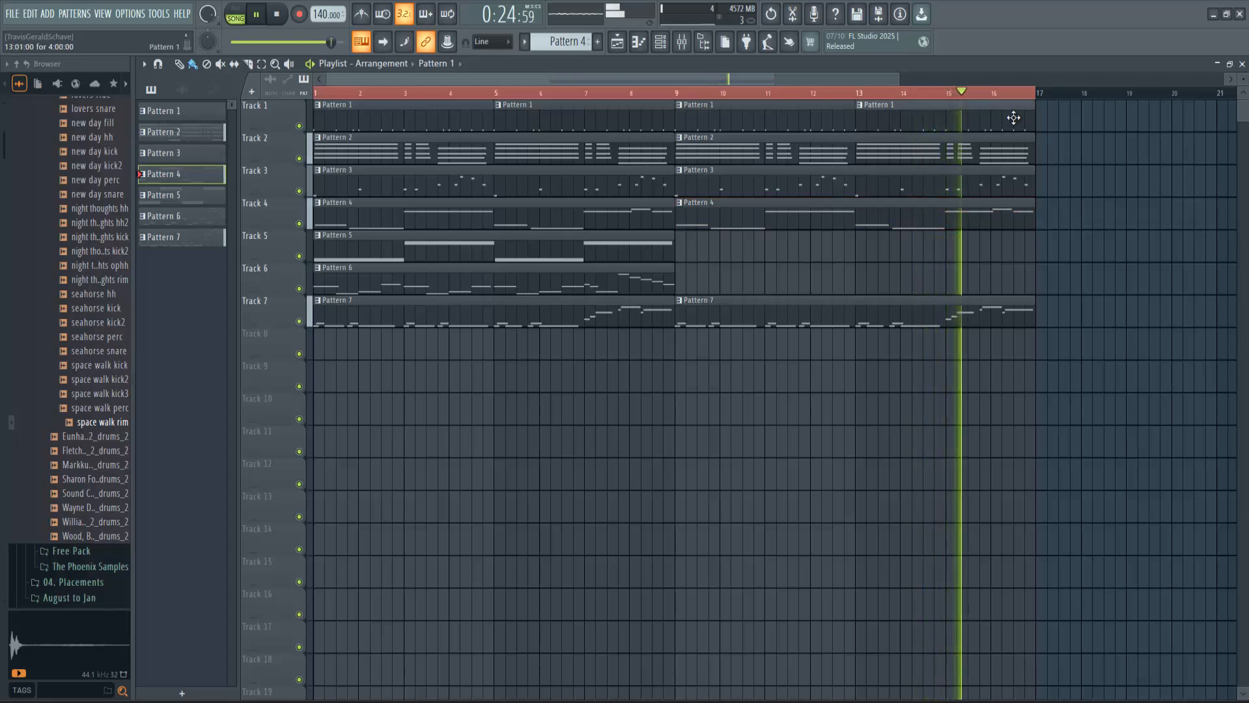
key("space")
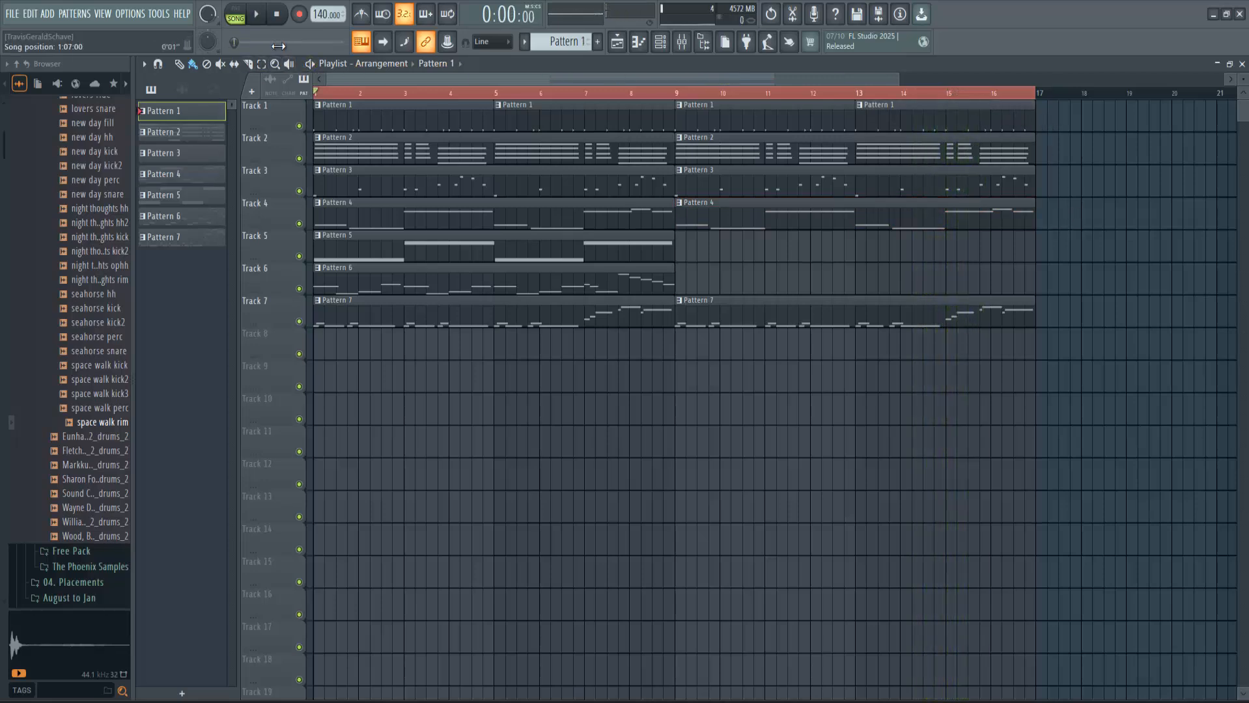
Duplicate the Pattern 1, 2, 3, 4 and 7 clips at bar 17 and delete the Pattern 4 copy there
left_click_drag(737, 125, 1004, 314)
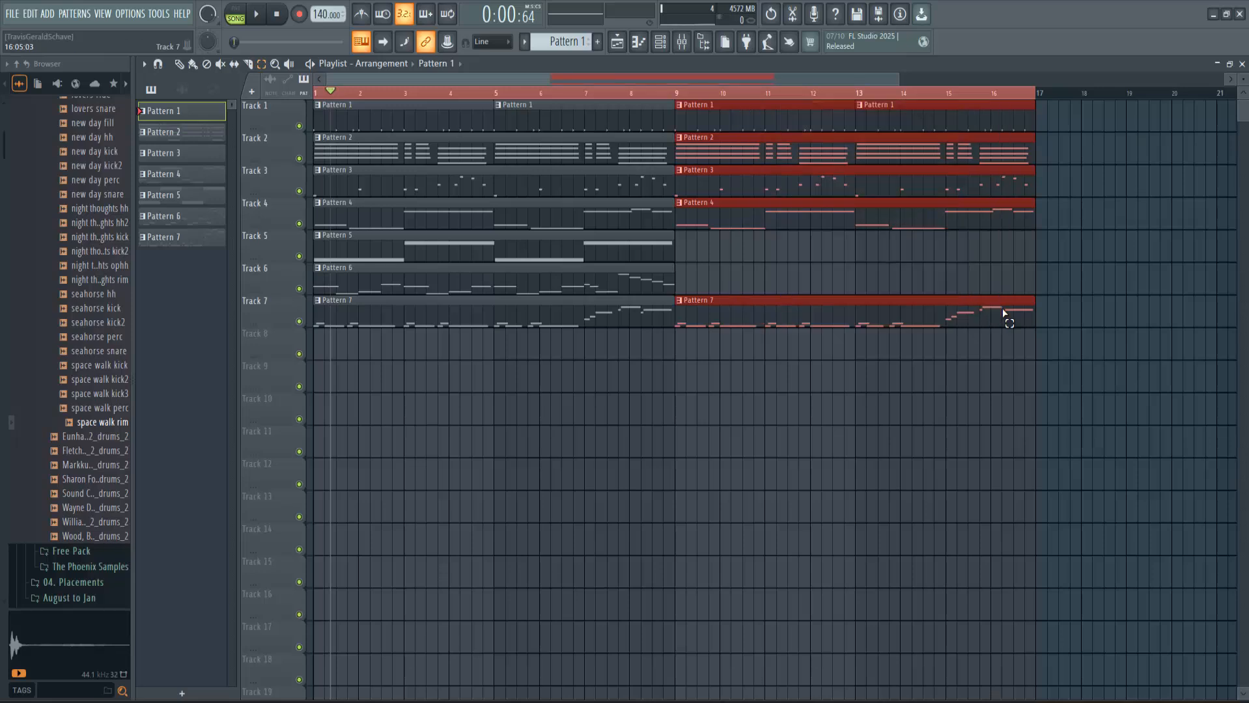
key("ctrl+Left")
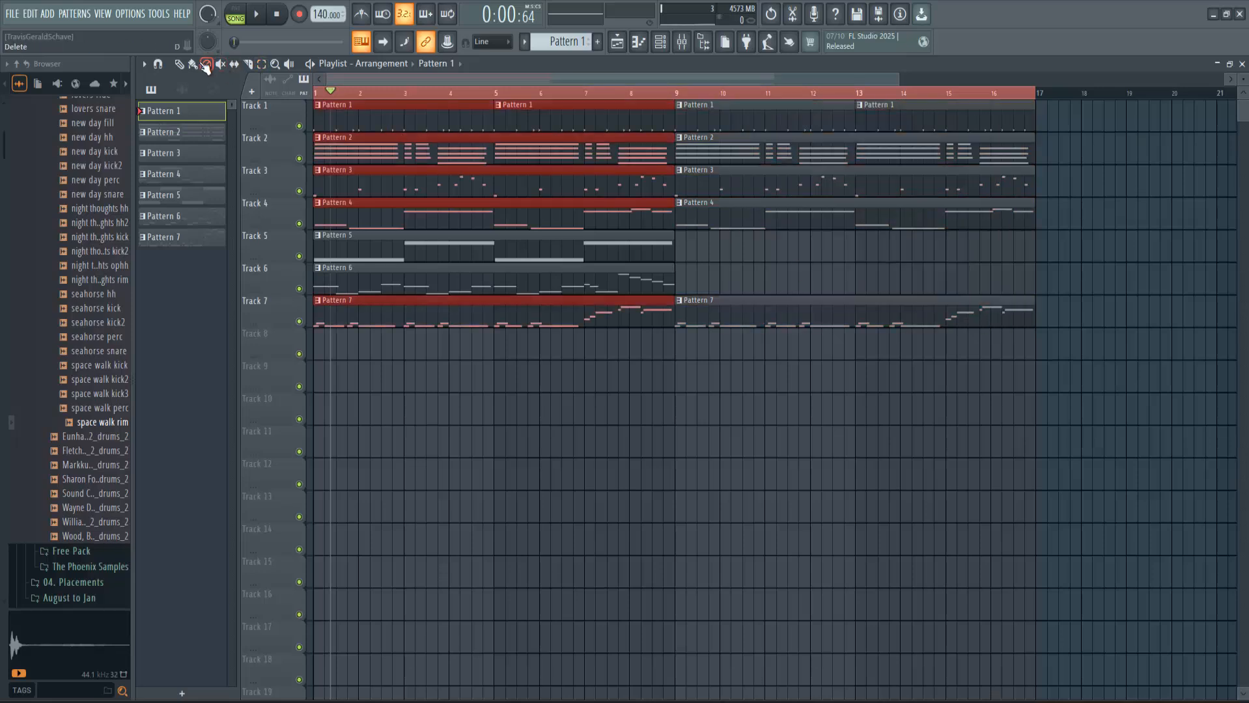
key("ctrl+b")
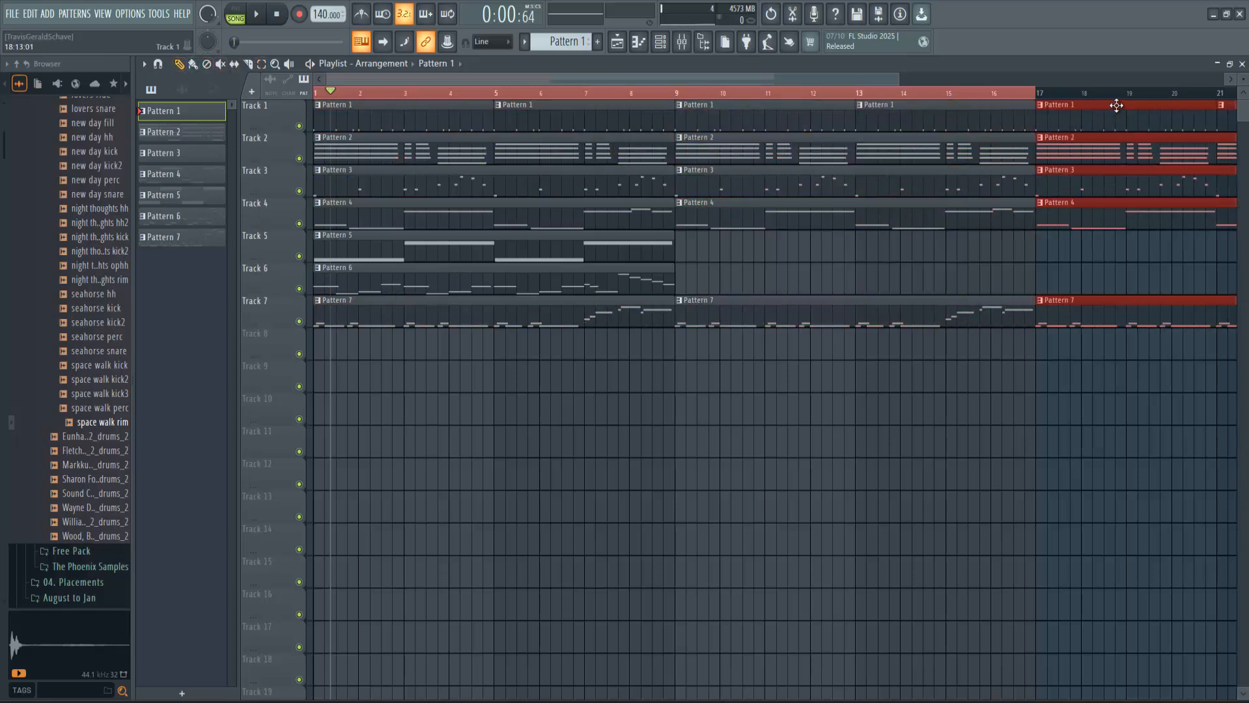
right_click(1109, 220)
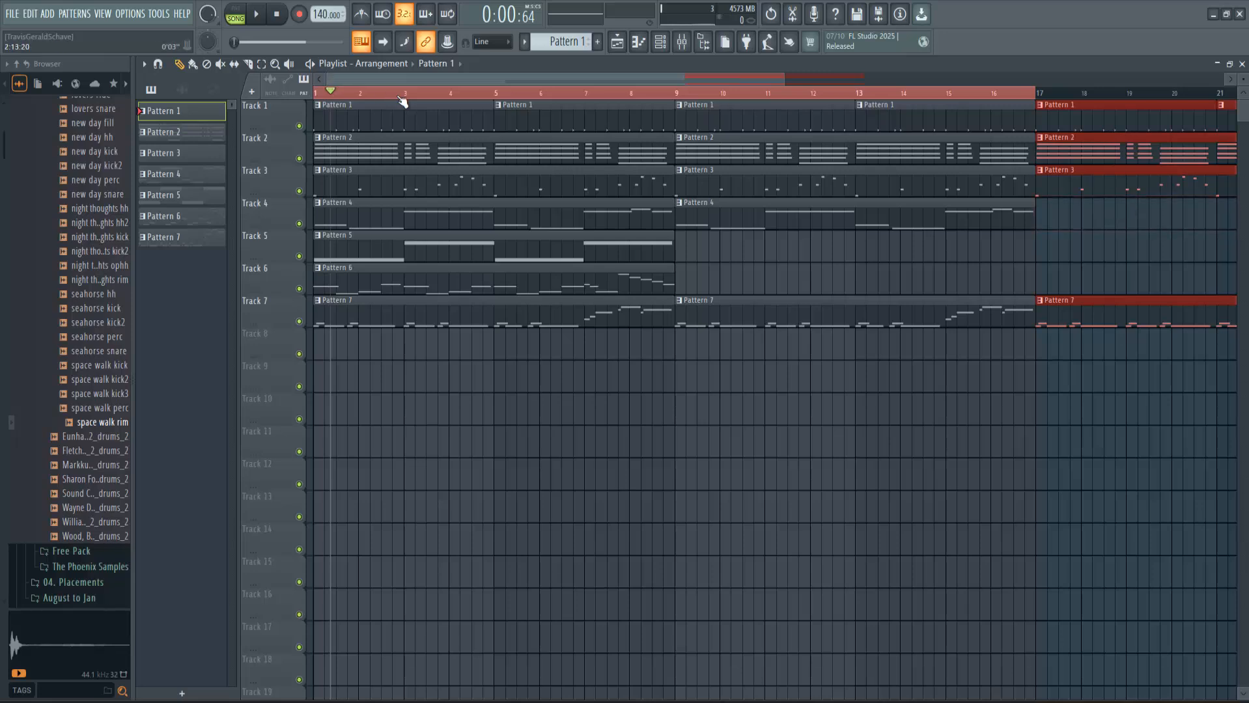
Select all playlist clips and play back the full arrangement
key("ctrl+a")
key("space")
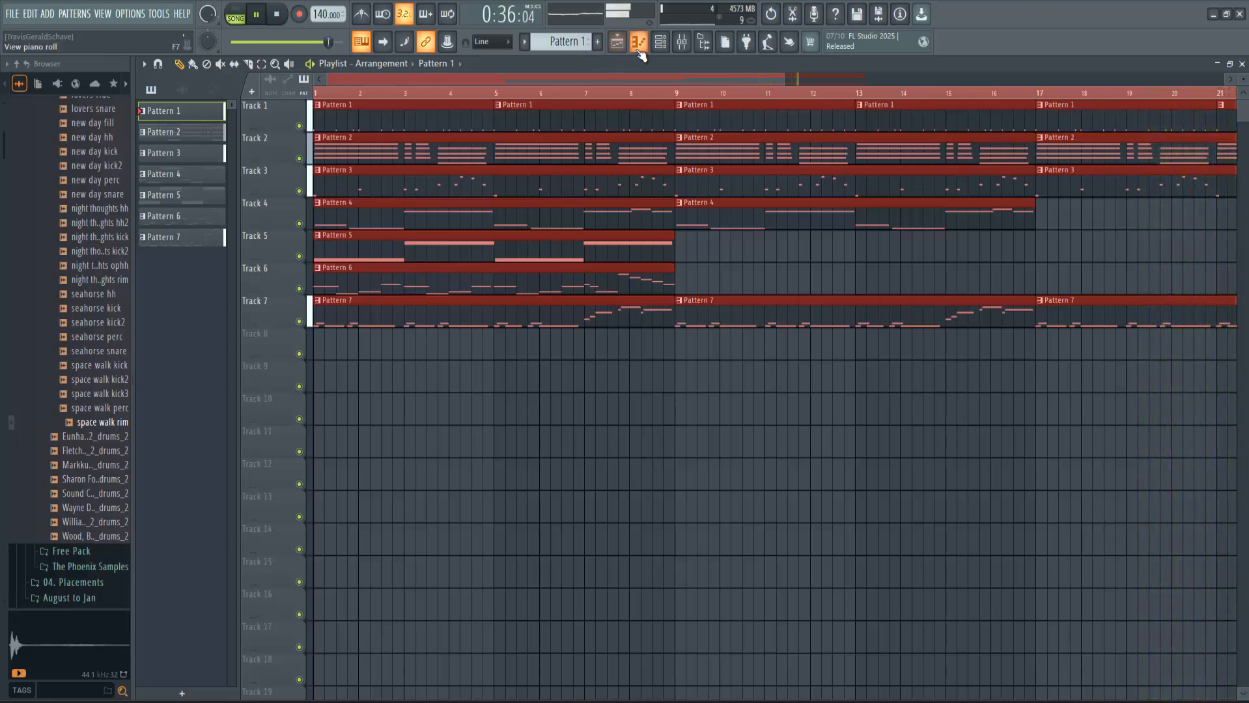
key("space")
Switch to Pattern 2 and insert a BooBass instrument channel above the Piano channel in the channel rack
key("F6")
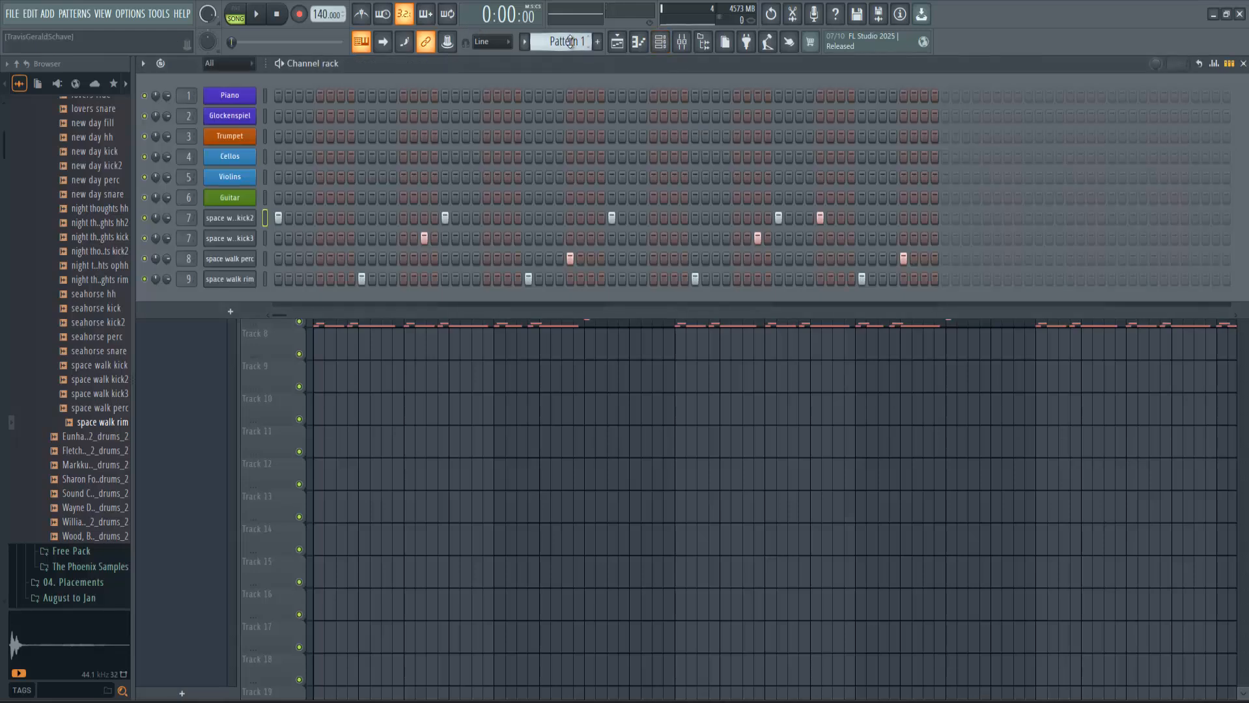
scroll(569, 41, "up", 1)
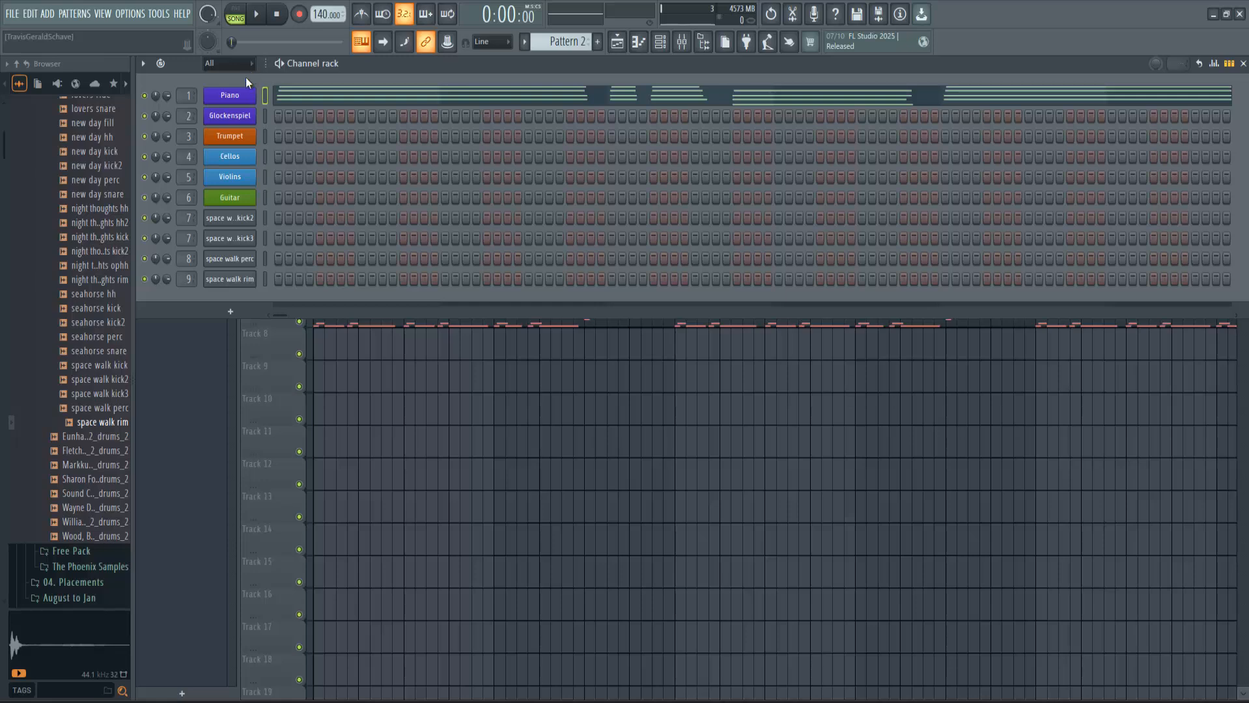
right_click(251, 93)
mouse_move(295, 213)
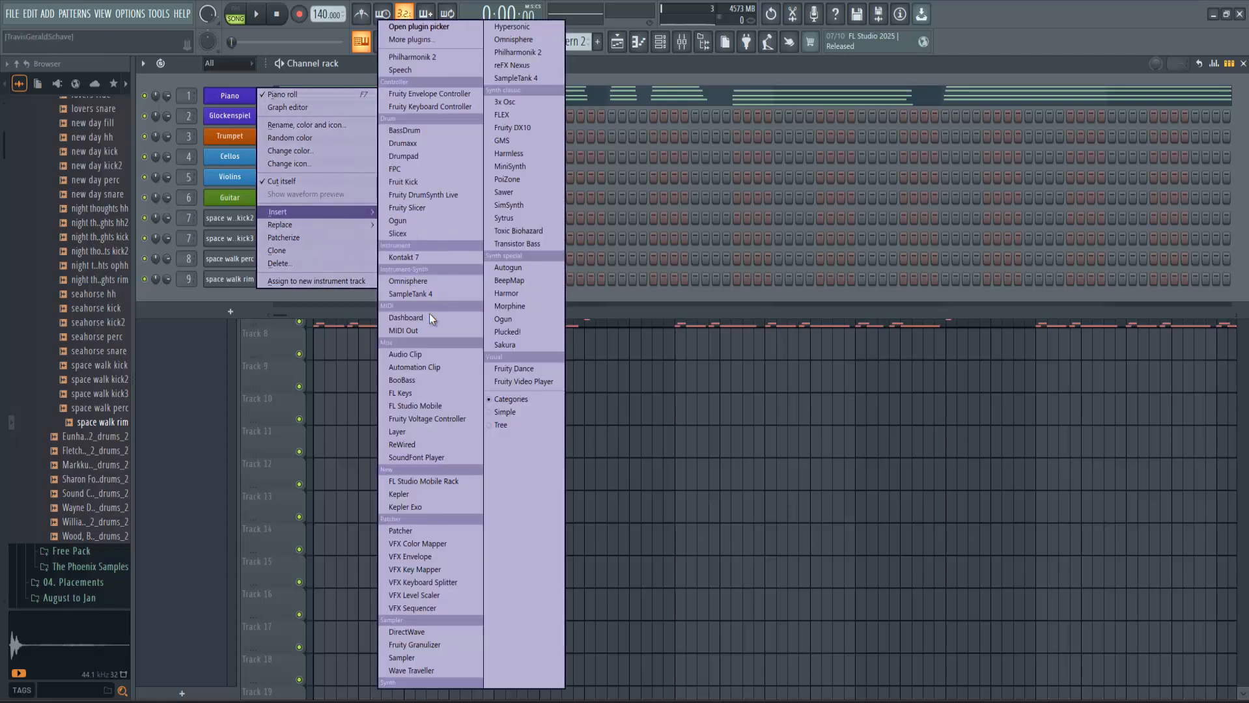
left_click(426, 383)
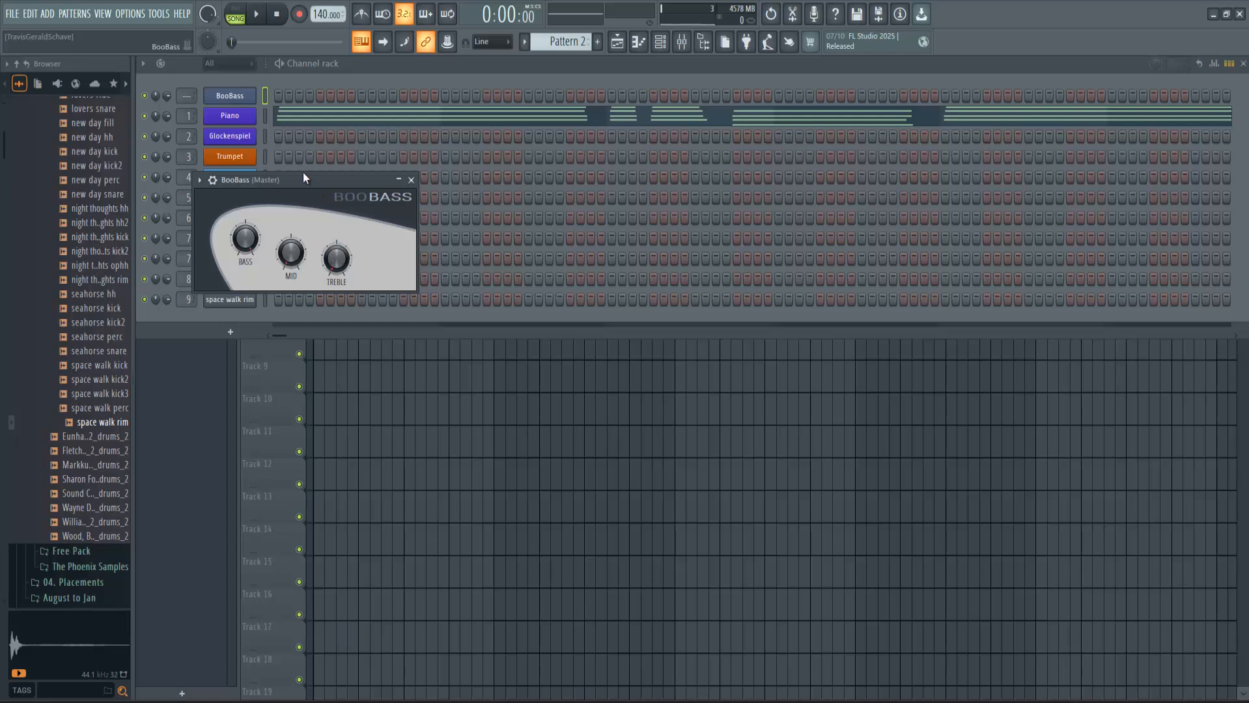
Open the BooBass piano roll in Pattern 2 and play the song while rehearsing a bass line
key("n")
key("n")
right_click(247, 94)
left_click(293, 96)
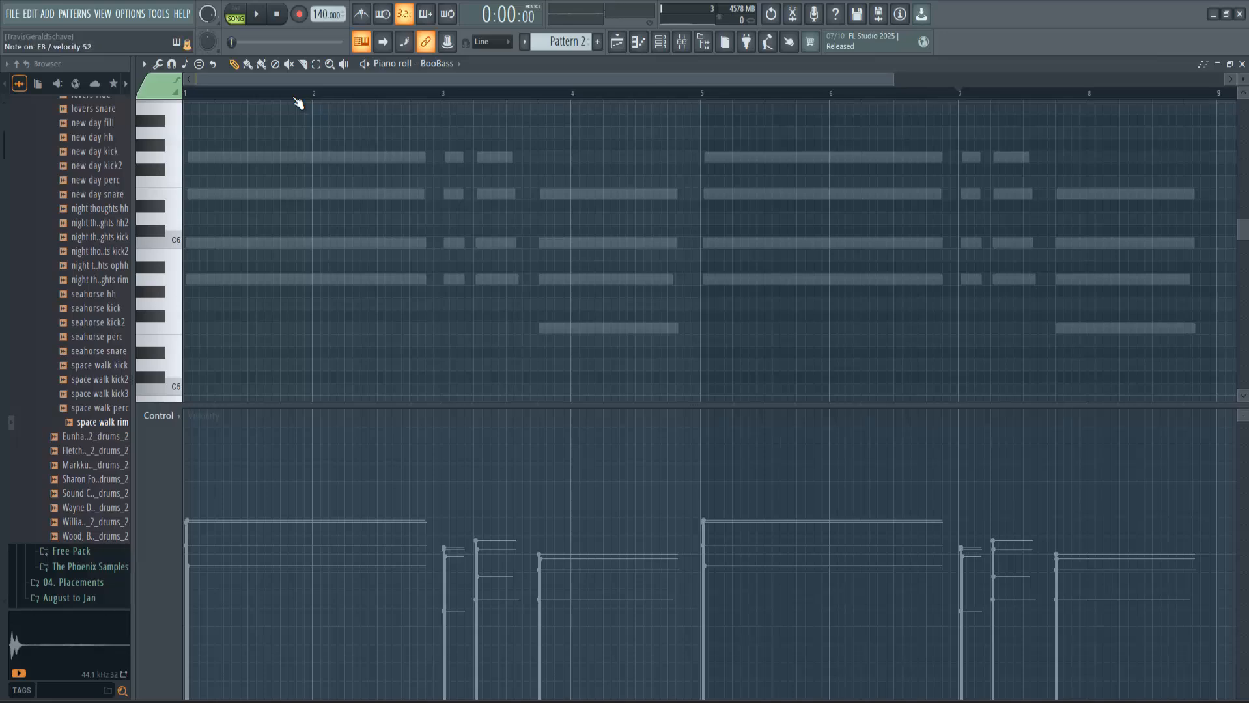
key("space")
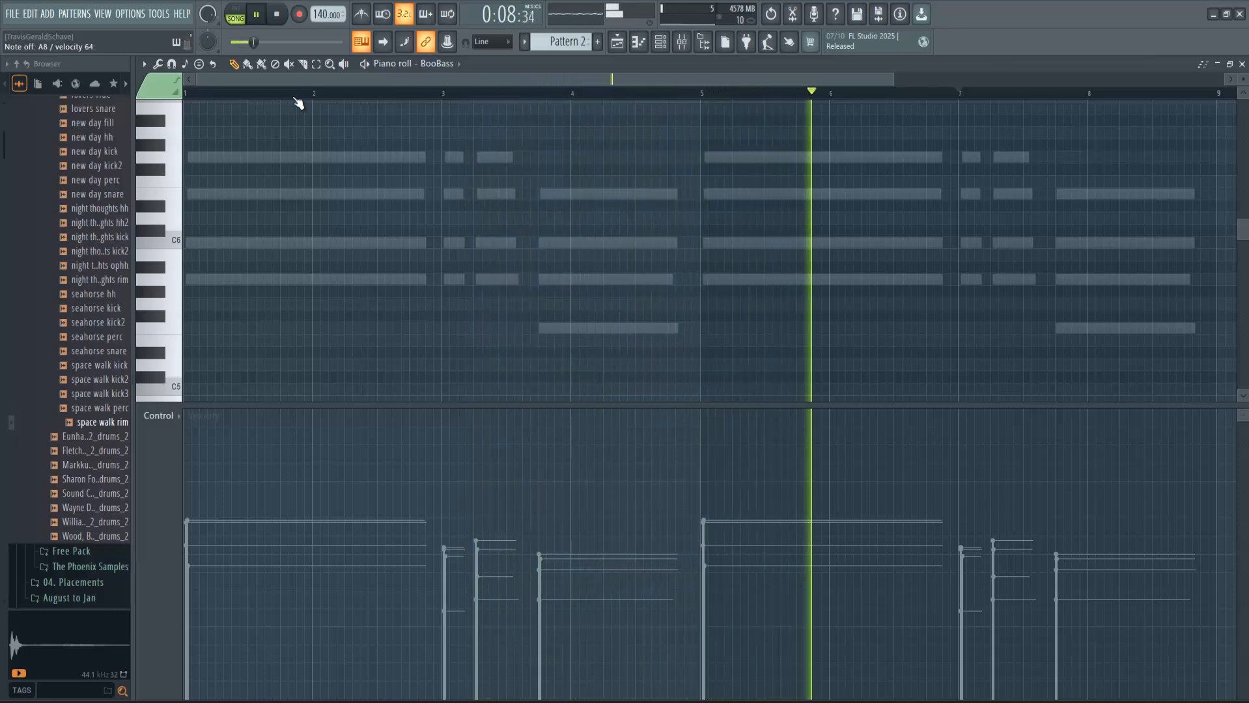
key("space")
key("F6")
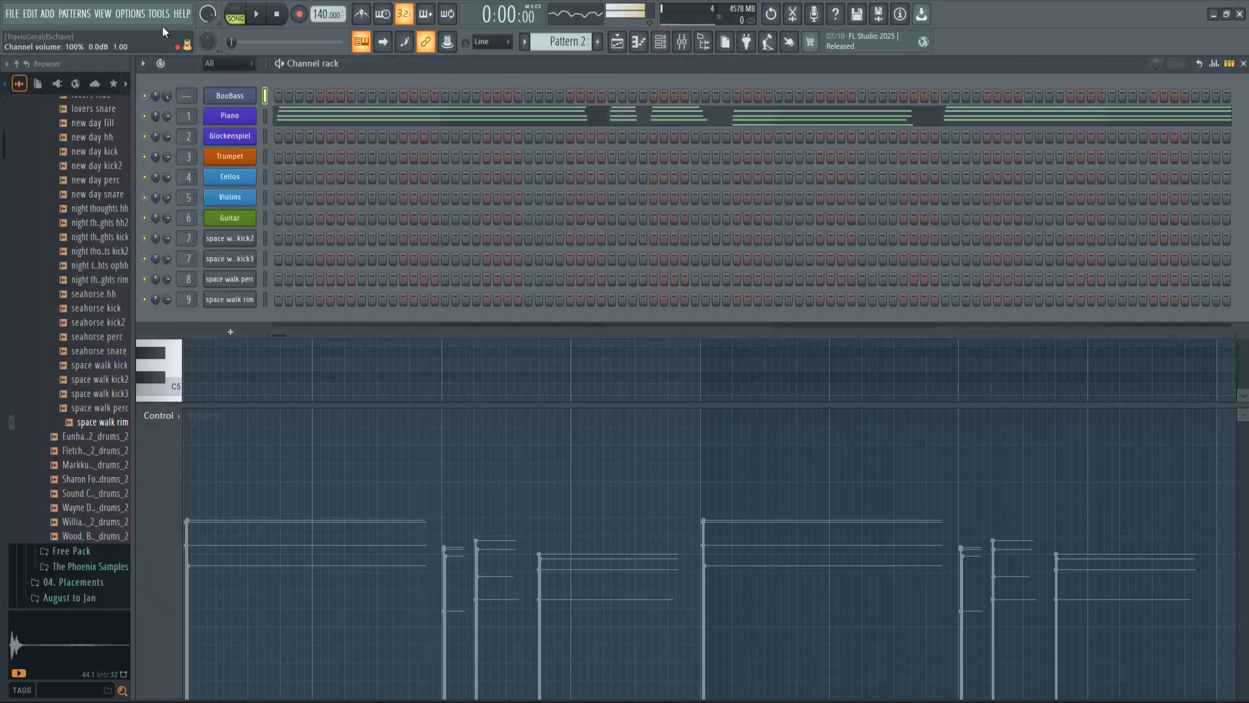
key("space")
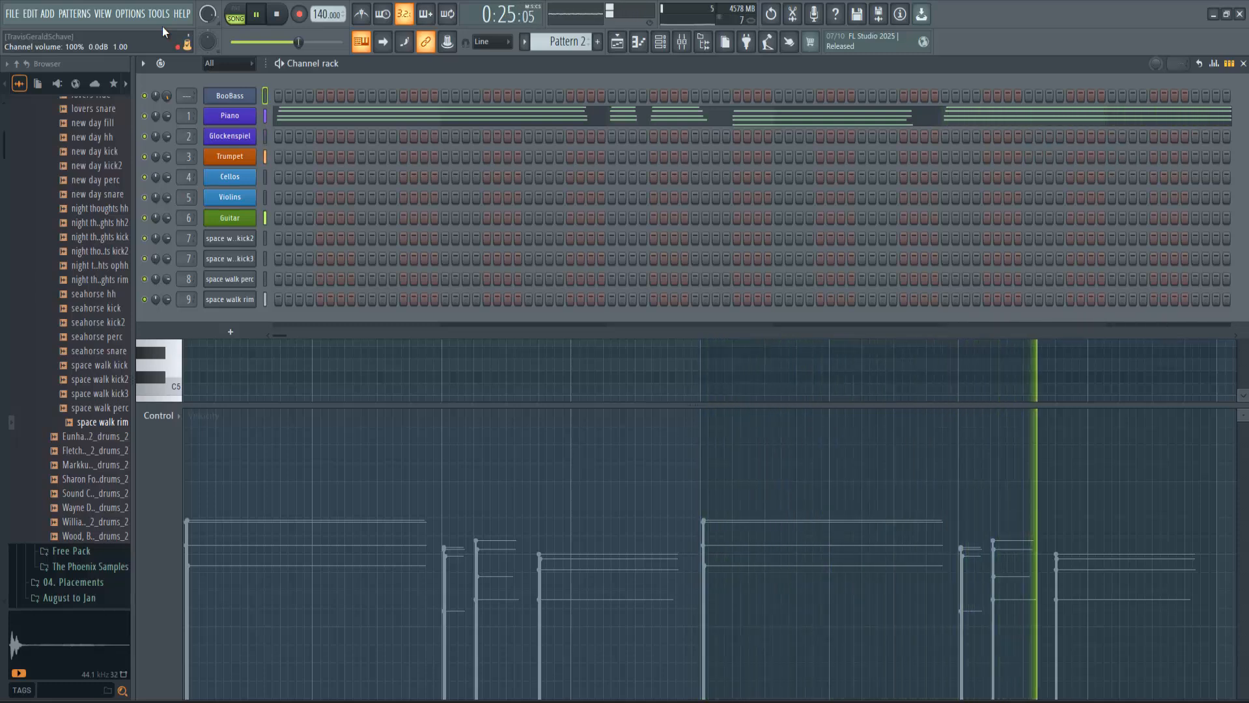
key("space")
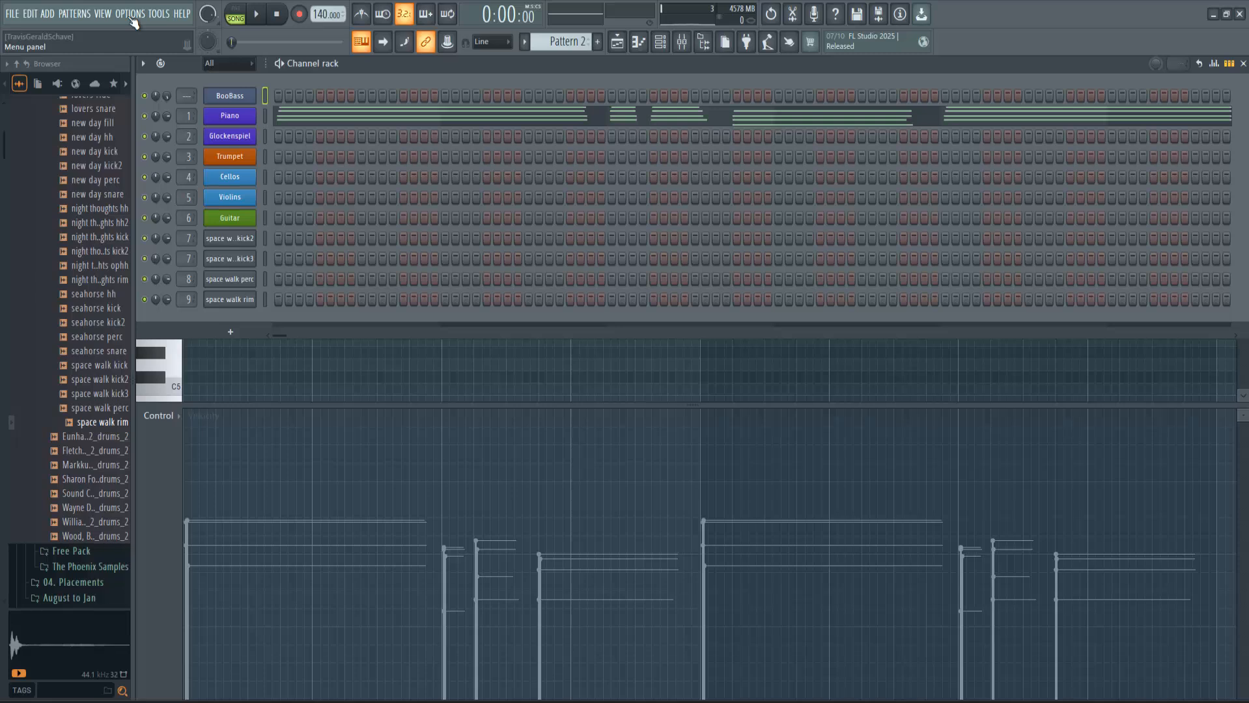
Record a live BooBass line over the song into Pattern 2, capturing notes and automation
left_click(299, 14)
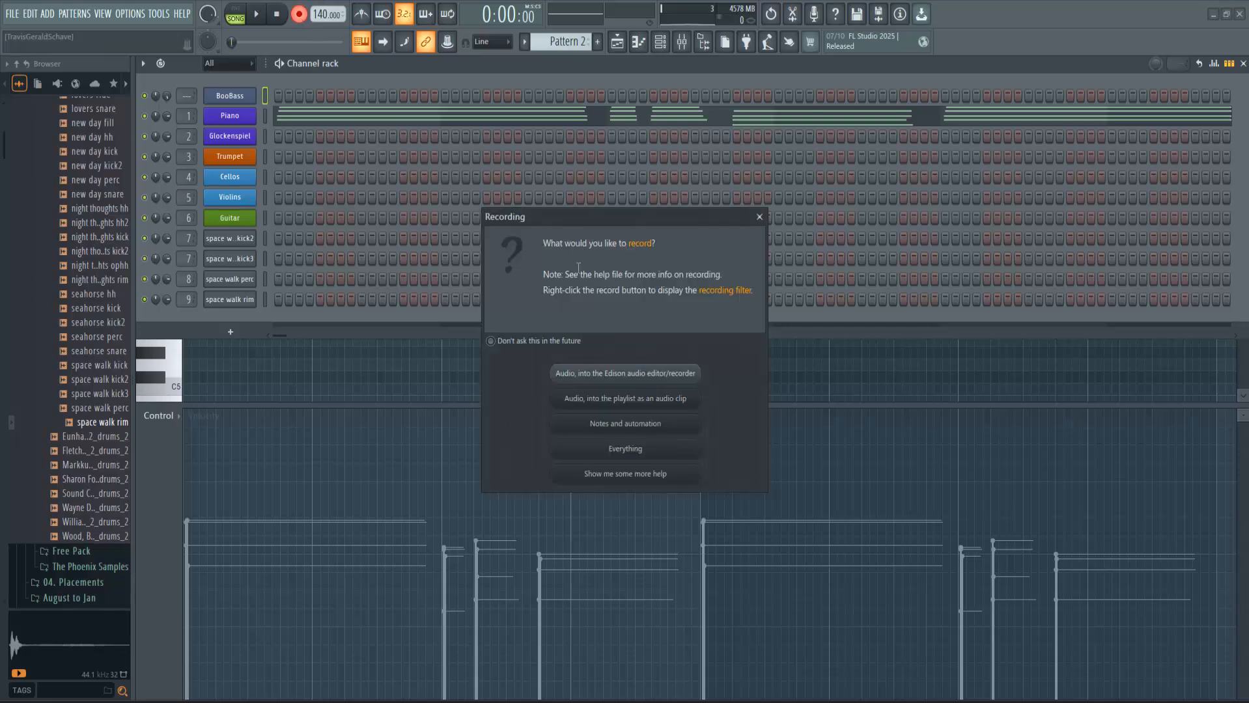
left_click(627, 425)
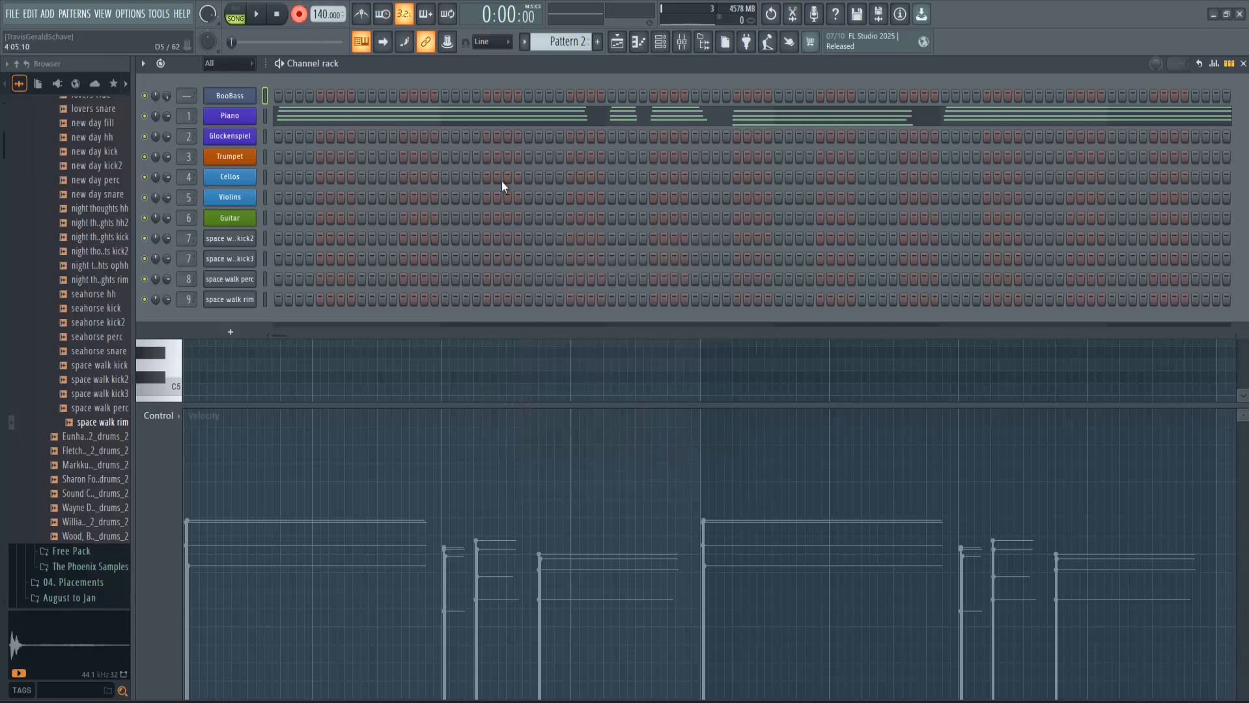
left_click(262, 17)
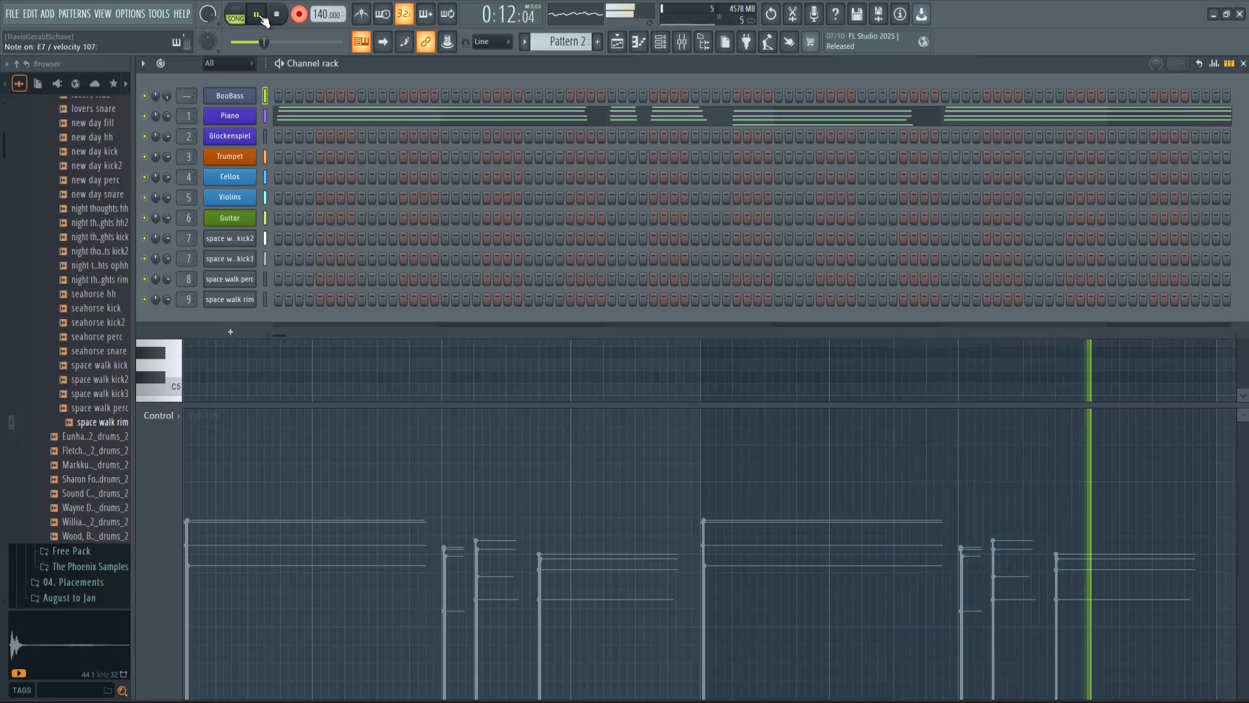
left_click(261, 16)
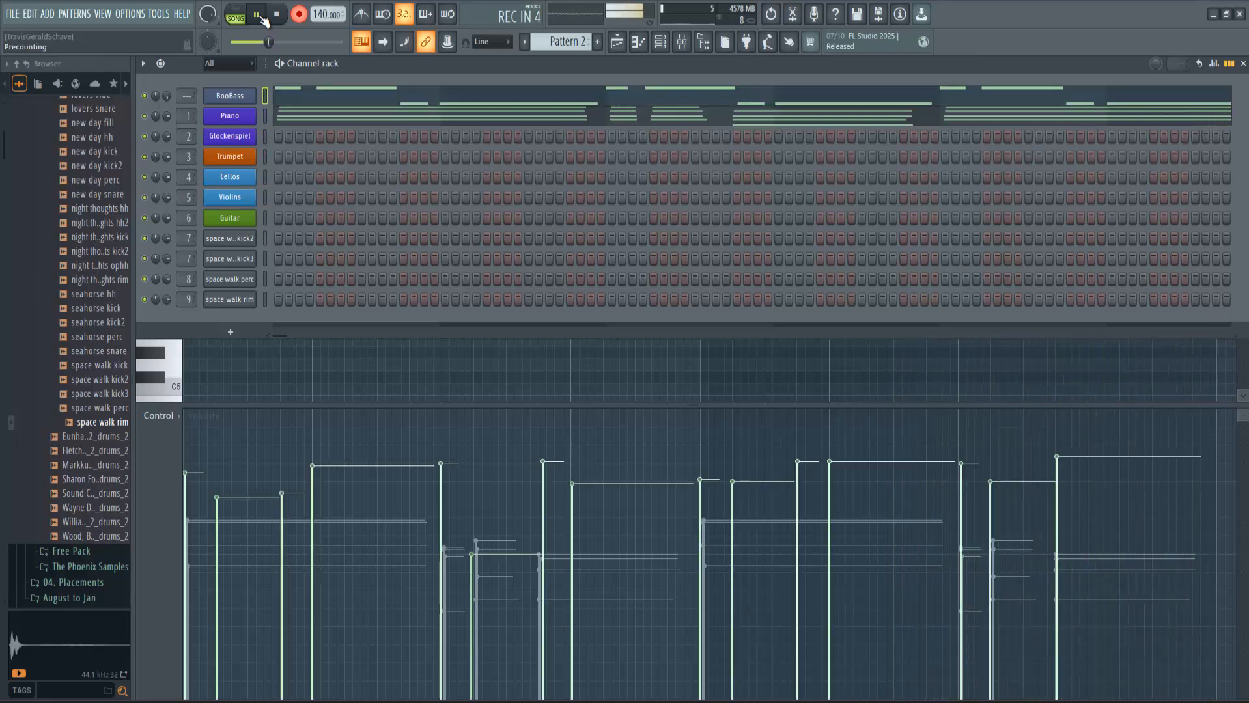
Transpose all recorded BooBass notes down three octaves, turn recording off, and play the song
left_click(306, 91)
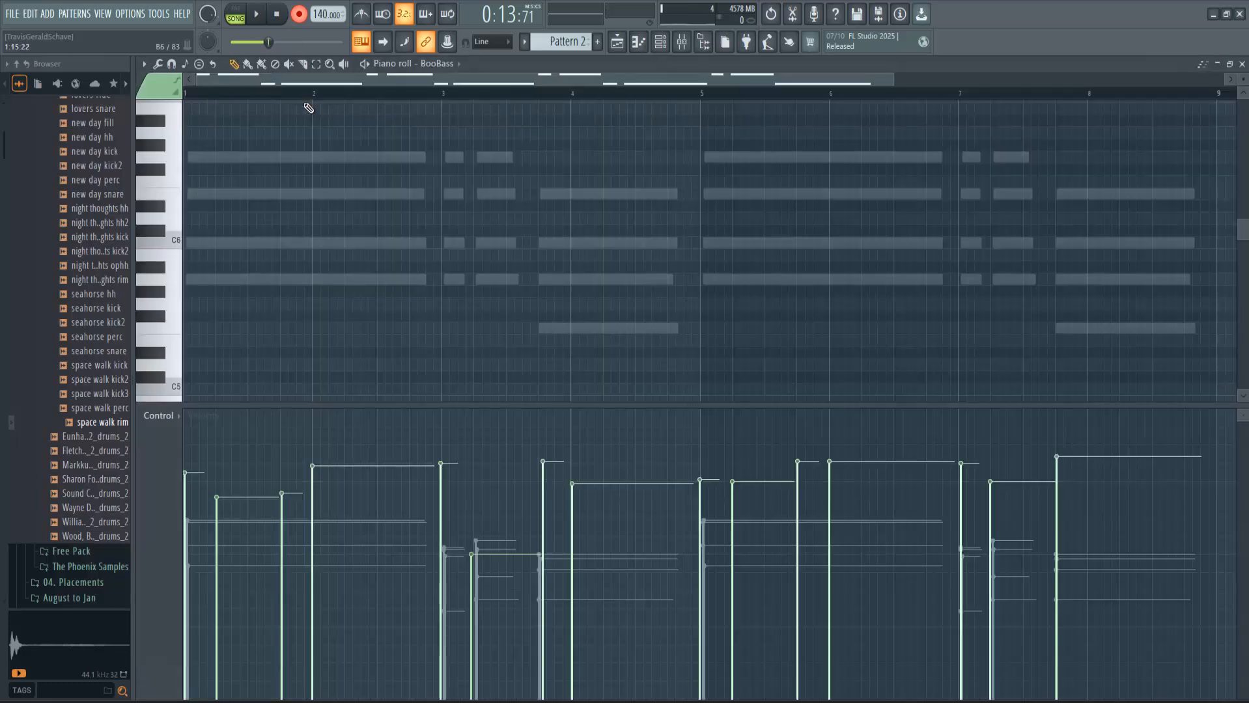
left_click(660, 41)
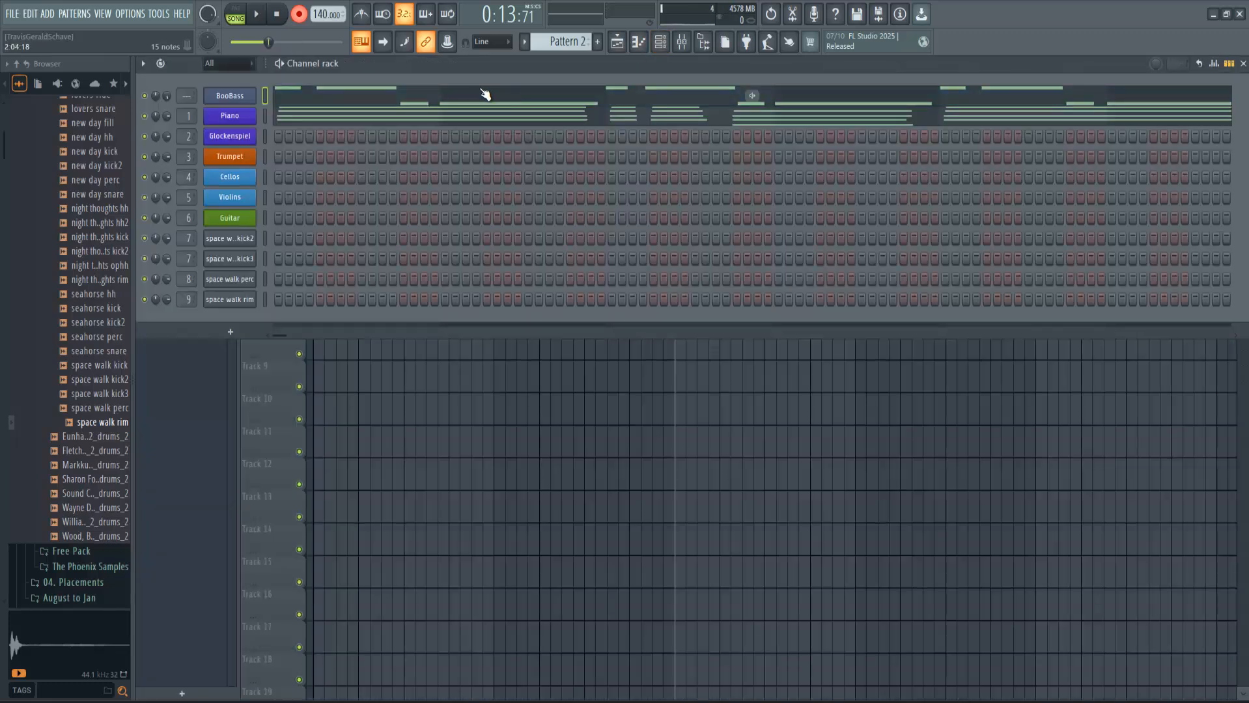
left_click(482, 98)
scroll(429, 286, "up", 4)
key("ctrl+a")
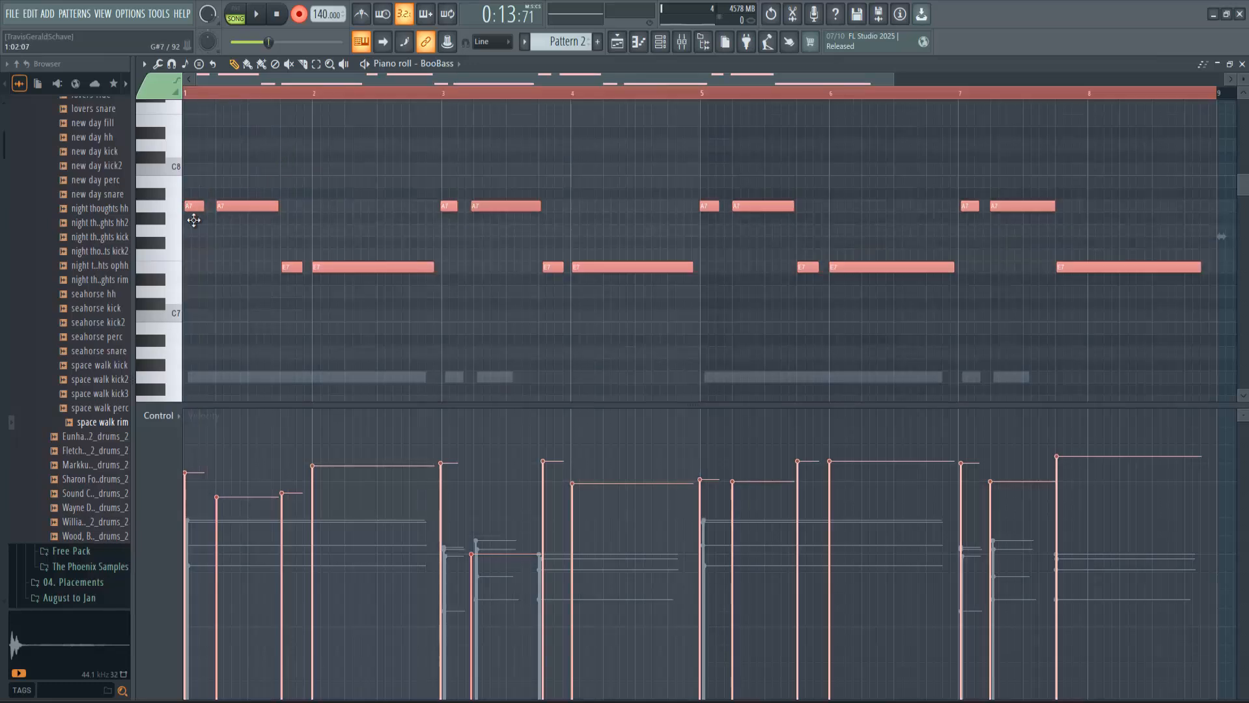
left_click_drag(195, 221, 127, 282)
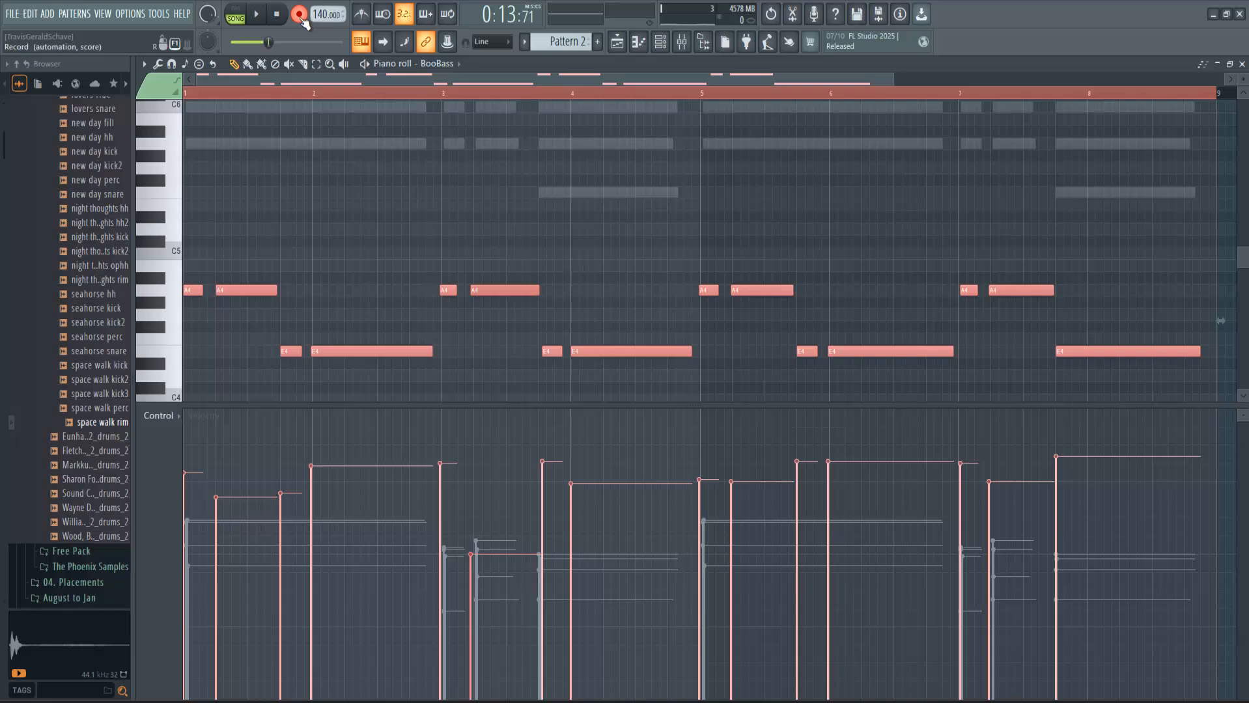
key("space")
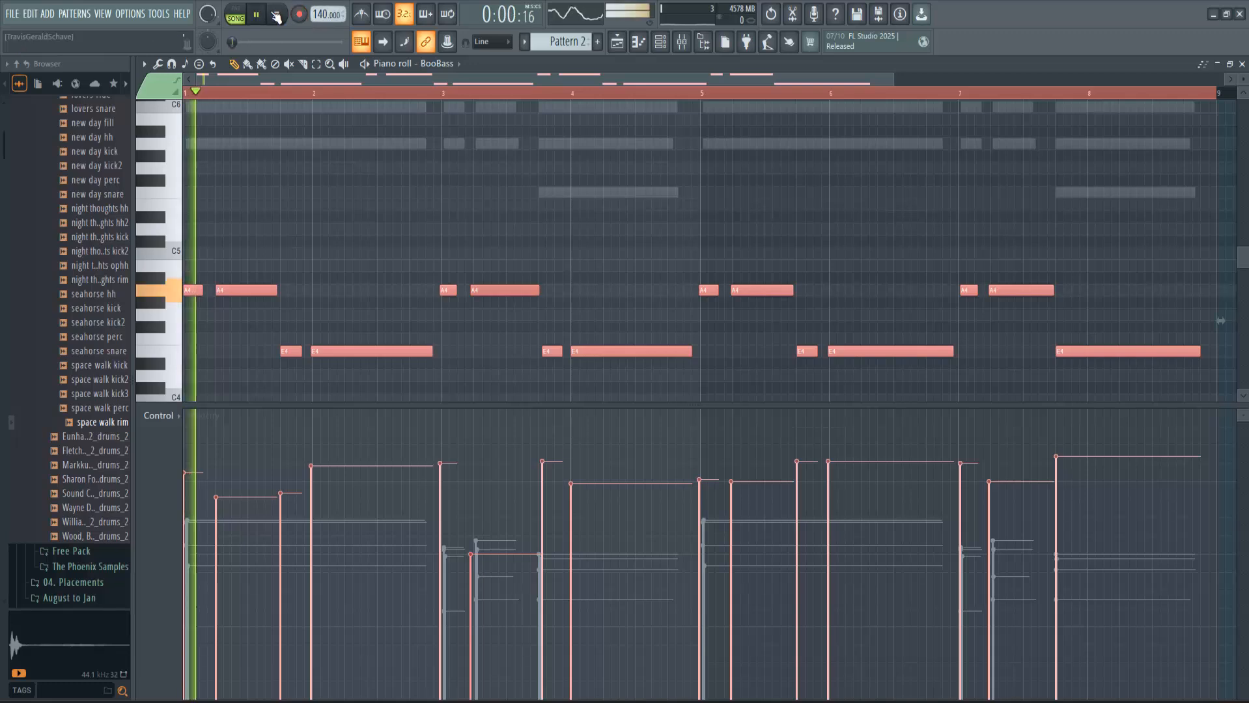
Route the BooBass channel to mixer track 10 and lower its volume to about 75%
left_click(660, 43)
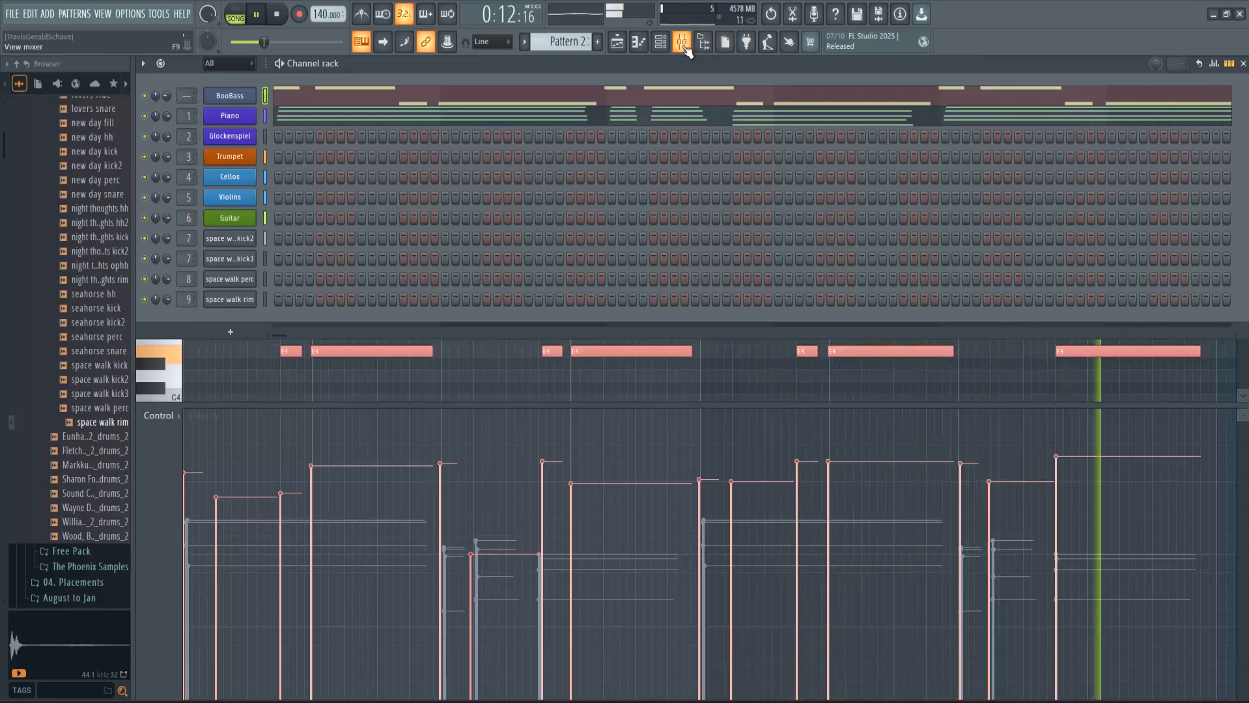
key("F9")
left_click(540, 278)
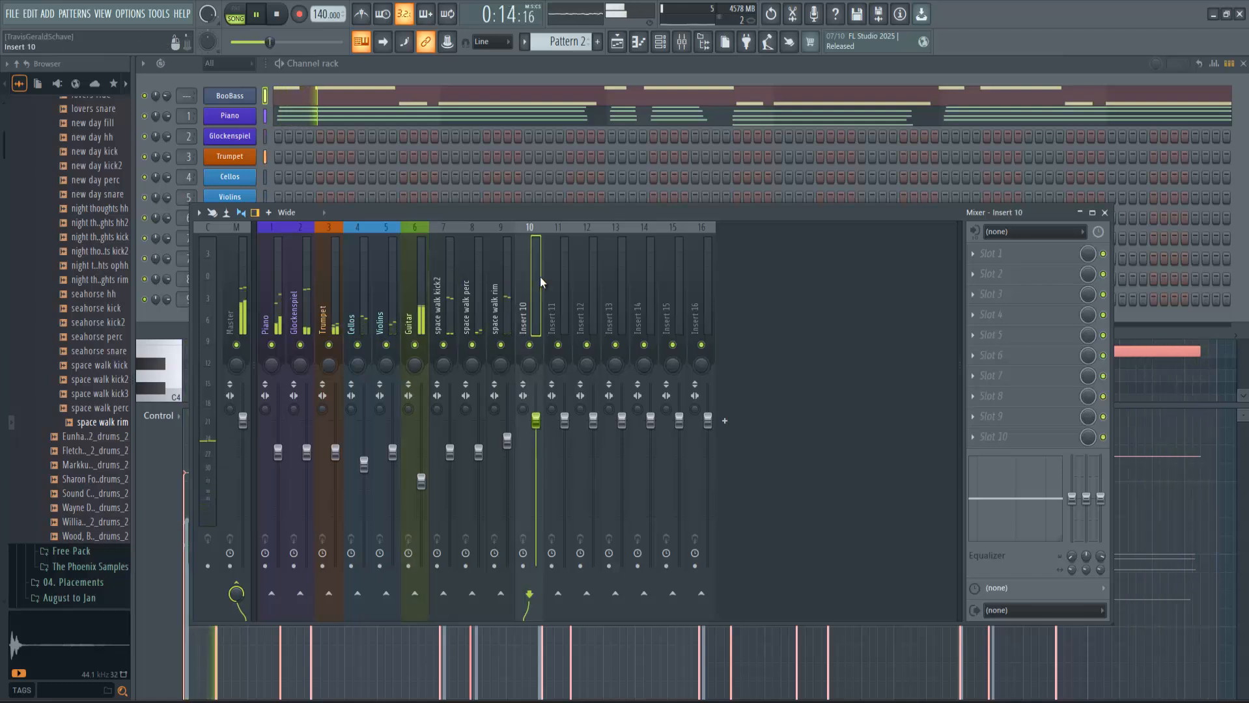
key("ctrl+l")
left_click_drag(537, 421, 557, 491)
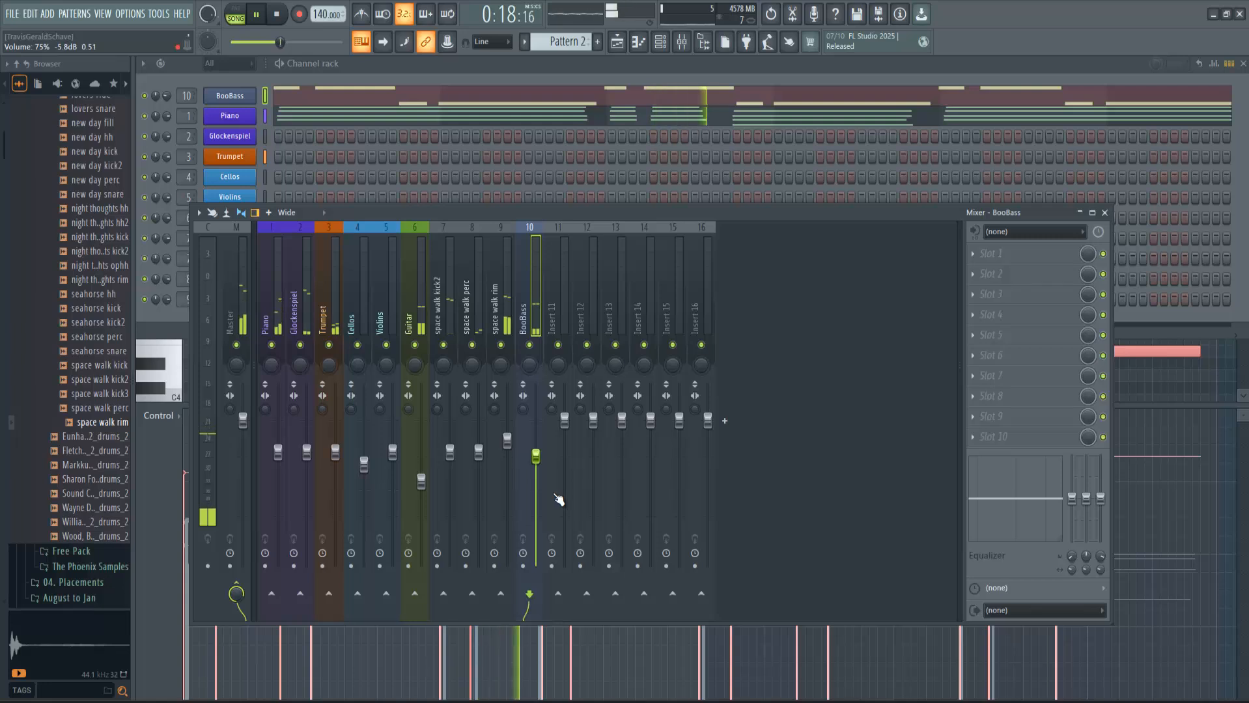
Quick quantize the BooBass notes and set the velocity of the second note in bar 3 to 74%
left_click(1182, 445)
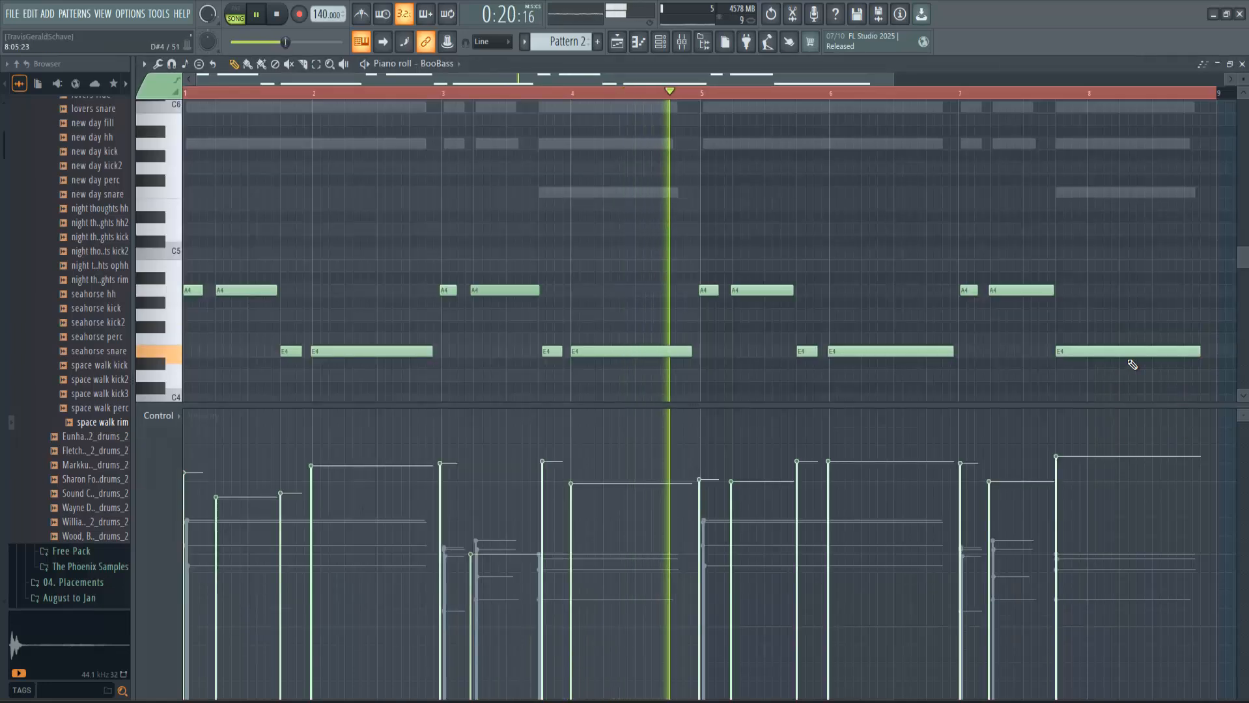
left_click(158, 63)
left_click(196, 151)
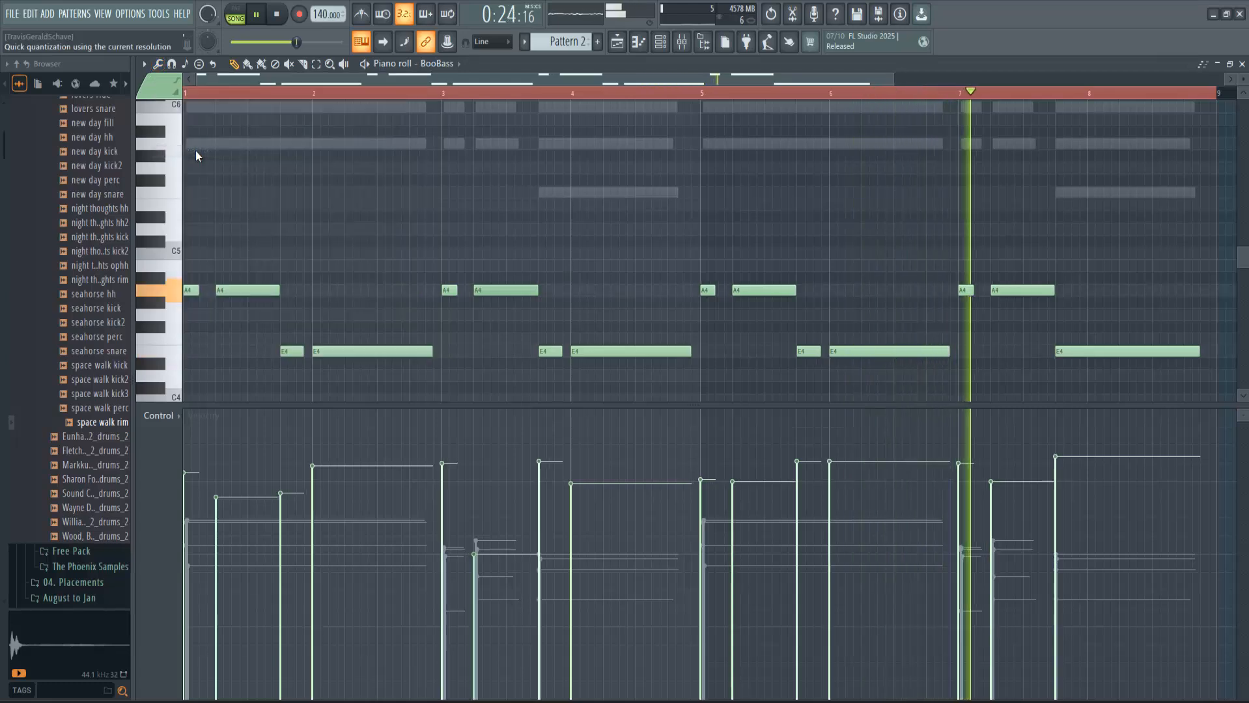
left_click(476, 486)
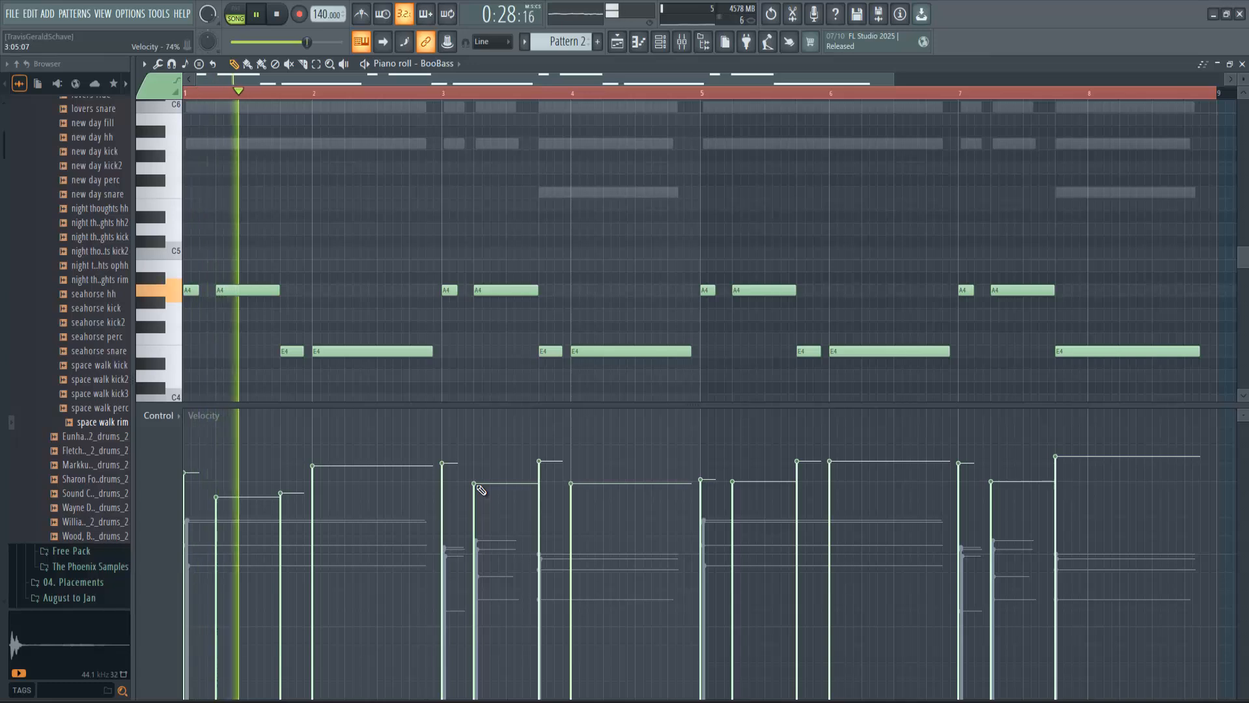
Raise the BooBass mixer track's volume slightly
left_click(683, 42)
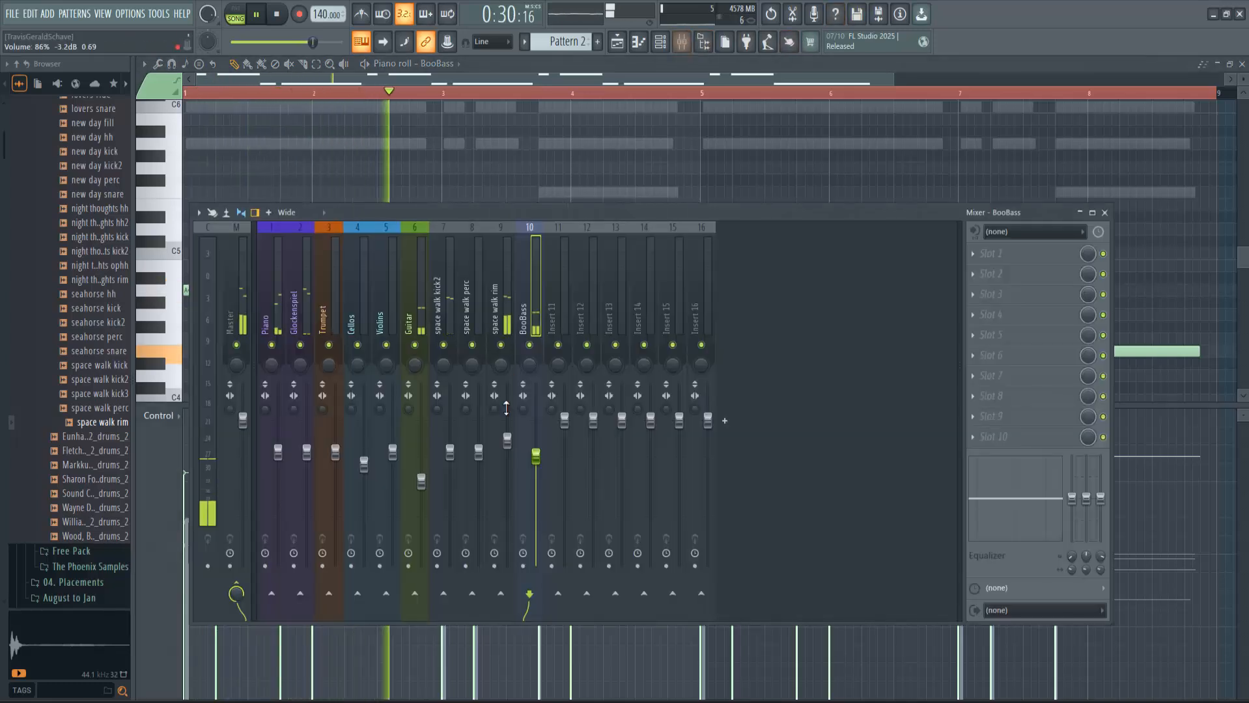
left_click_drag(537, 455, 542, 450)
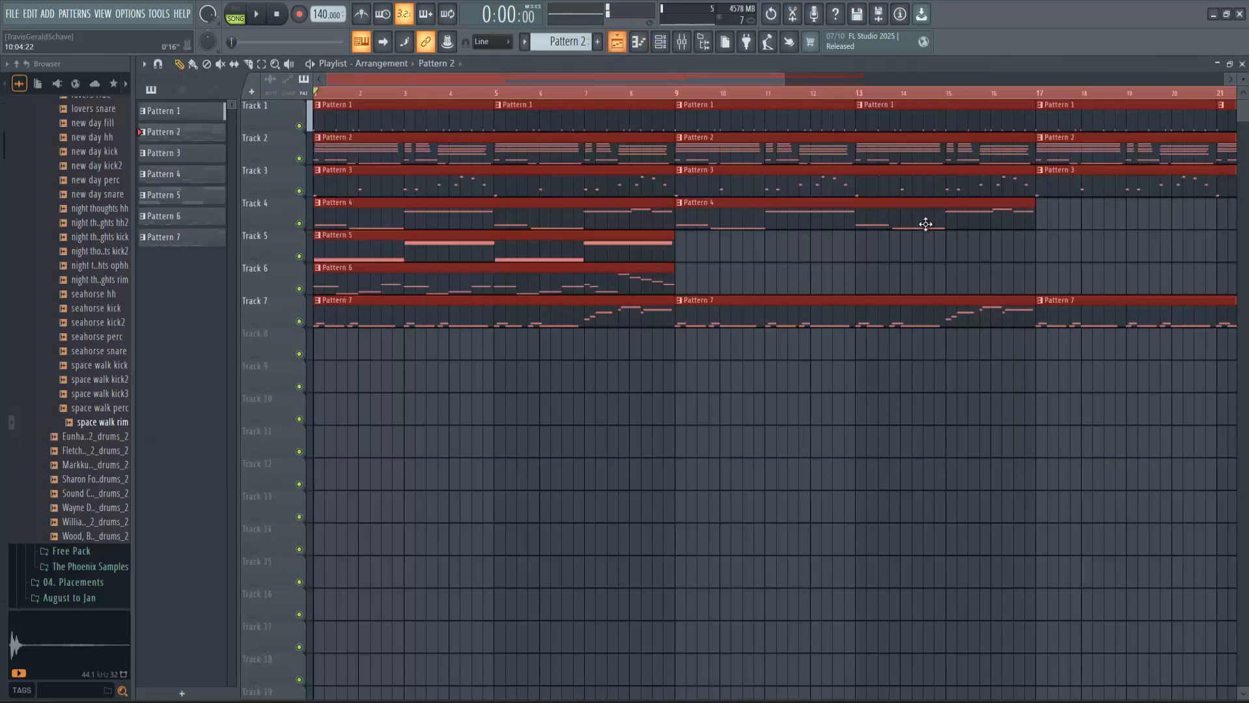
Deselect the playlist clips, delete the Pattern 7 clip at bar 17, and play the arrangement
left_click(1129, 339)
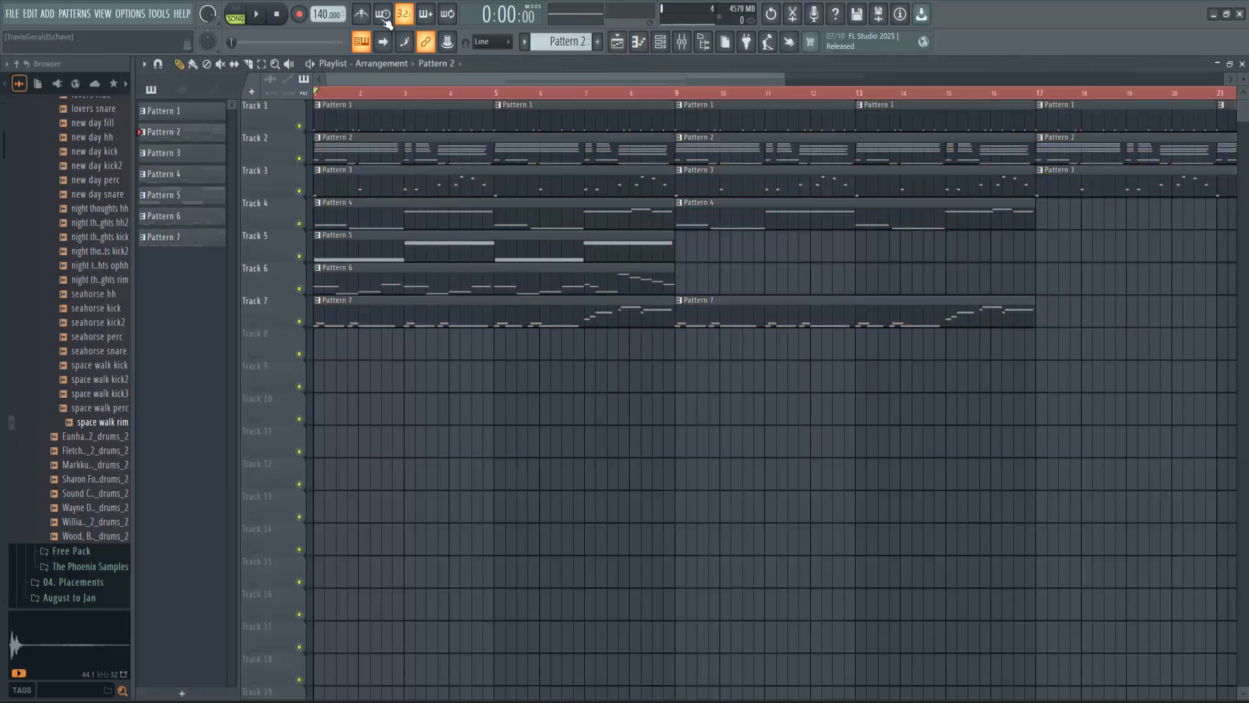
left_click(256, 13)
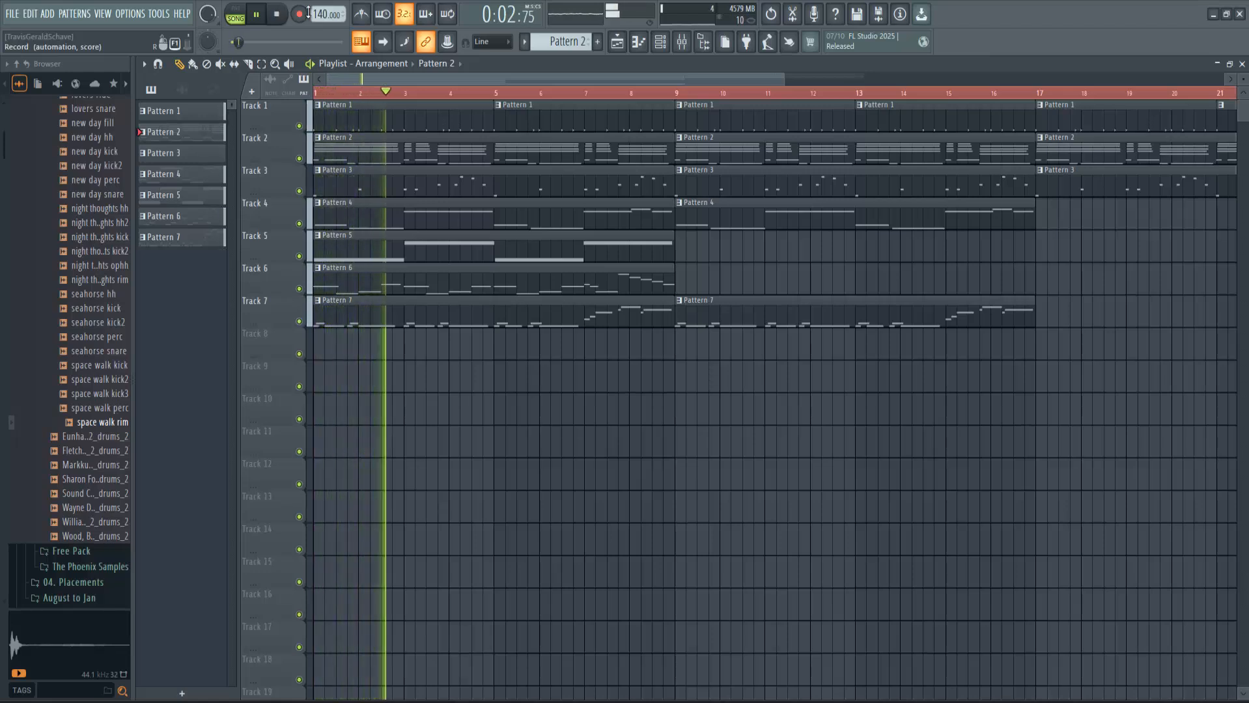
Raise the space walk kick2 mixer track's volume to about 95% and raise the space walk rim track slightly
key("F9")
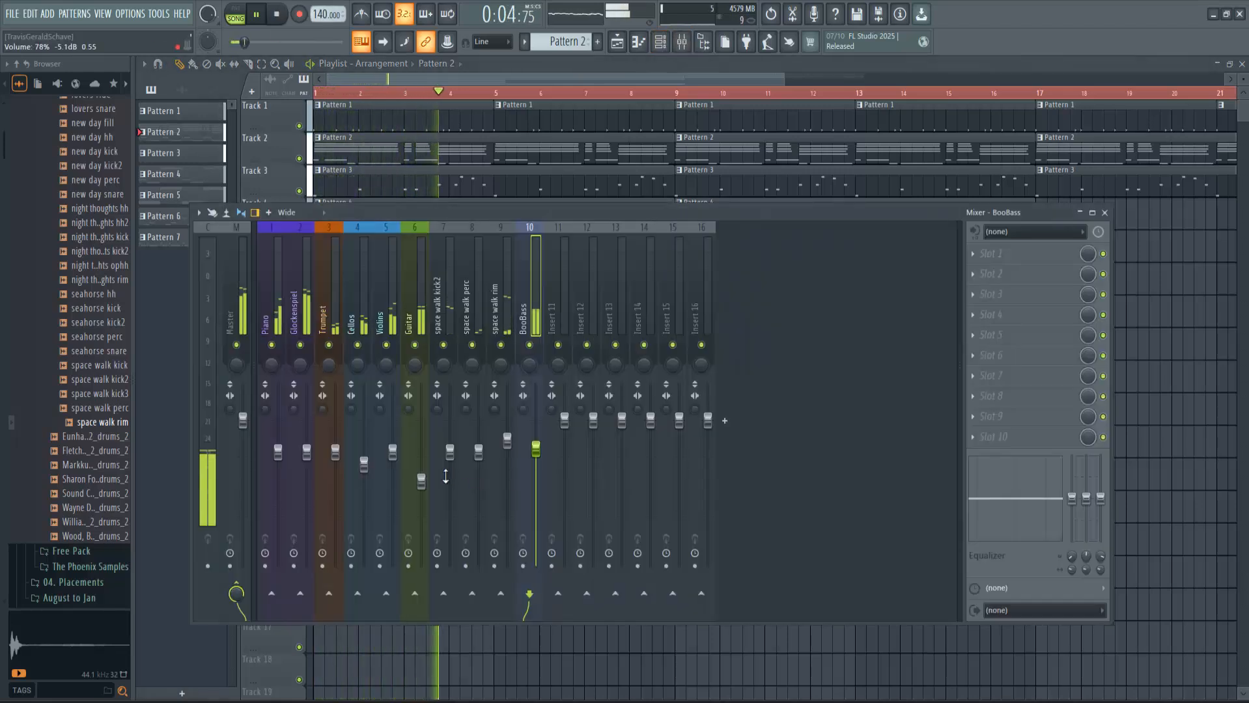
left_click_drag(449, 451, 450, 405)
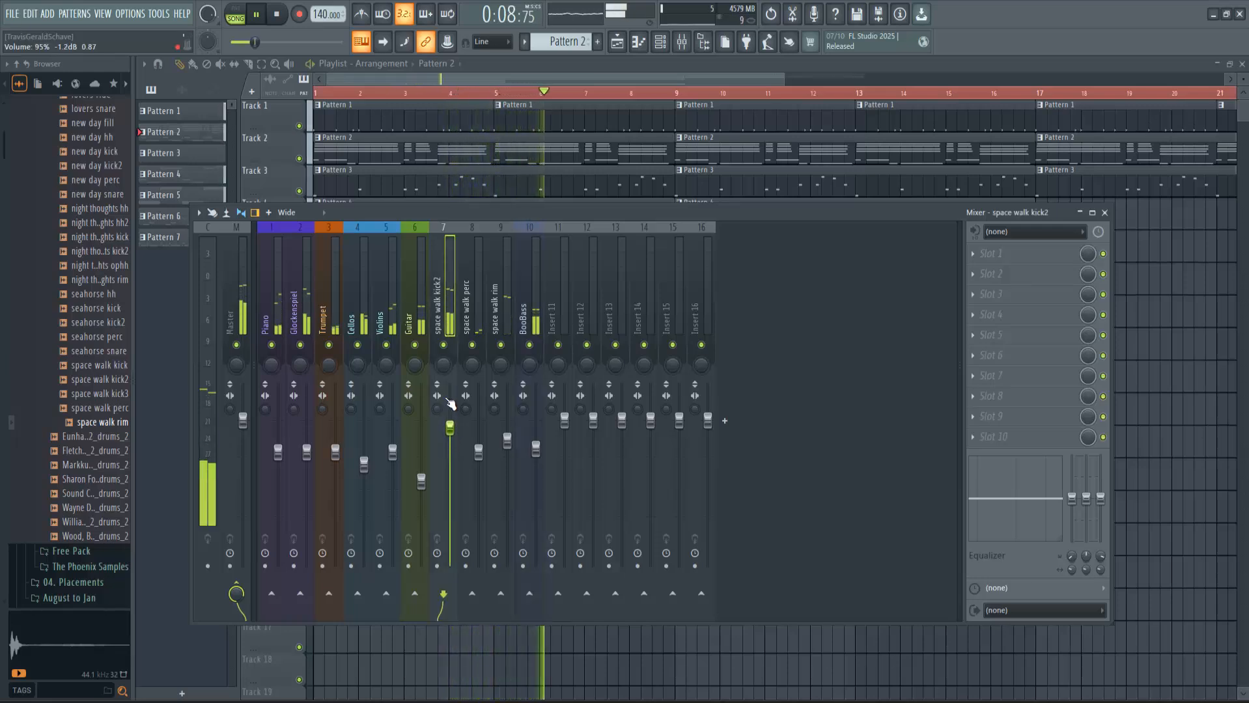
left_click_drag(507, 442, 508, 429)
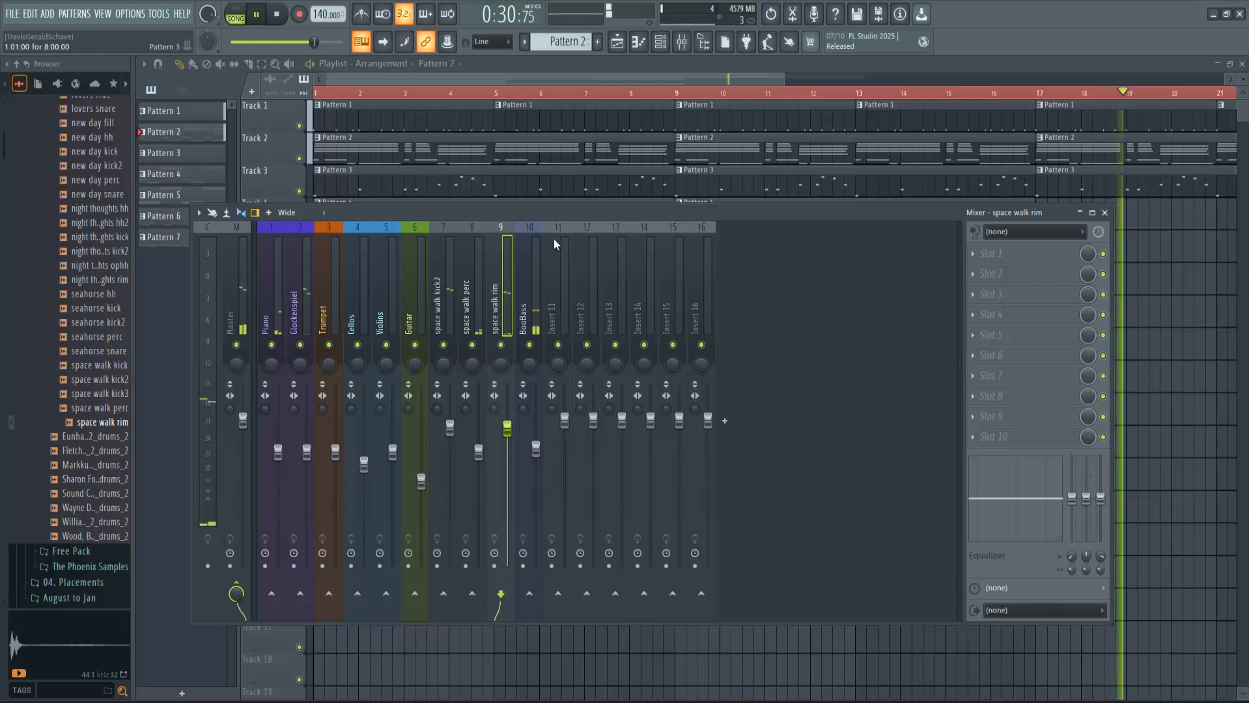
Move the BooBass mixer track to insert 7, directly after Guitar, and stop playback
left_click(550, 288)
left_click(530, 285)
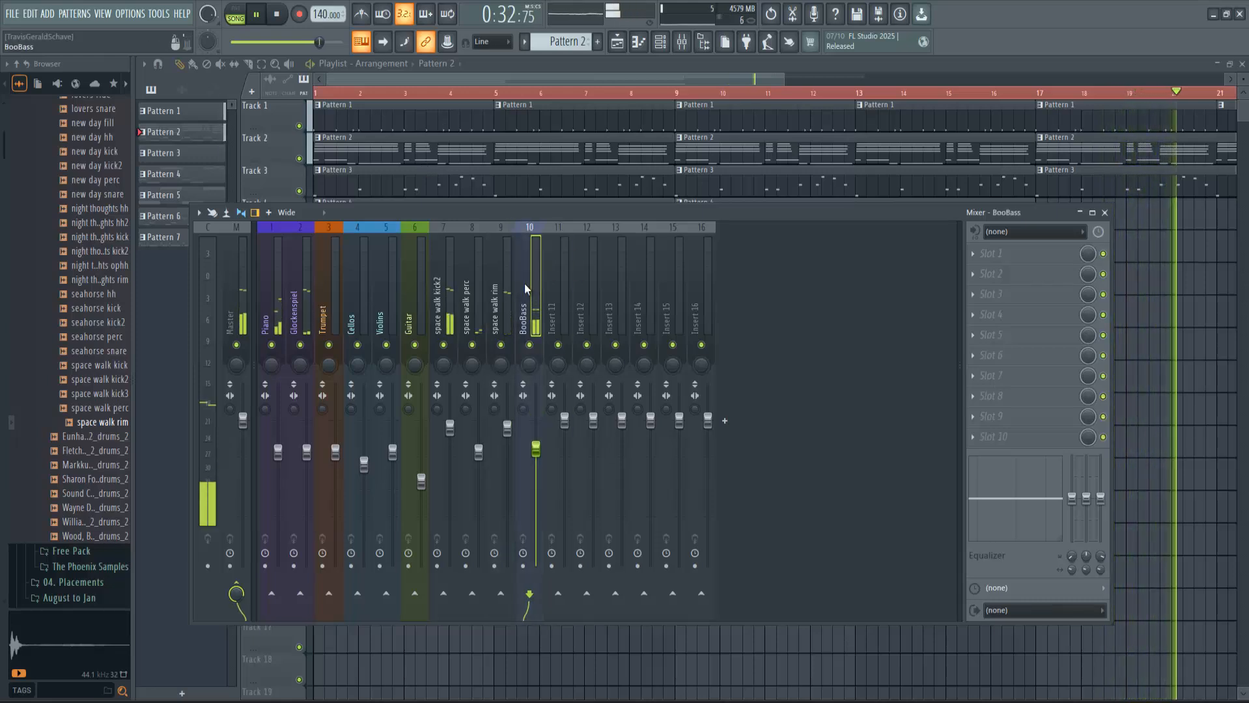
left_click_drag(524, 284, 453, 268)
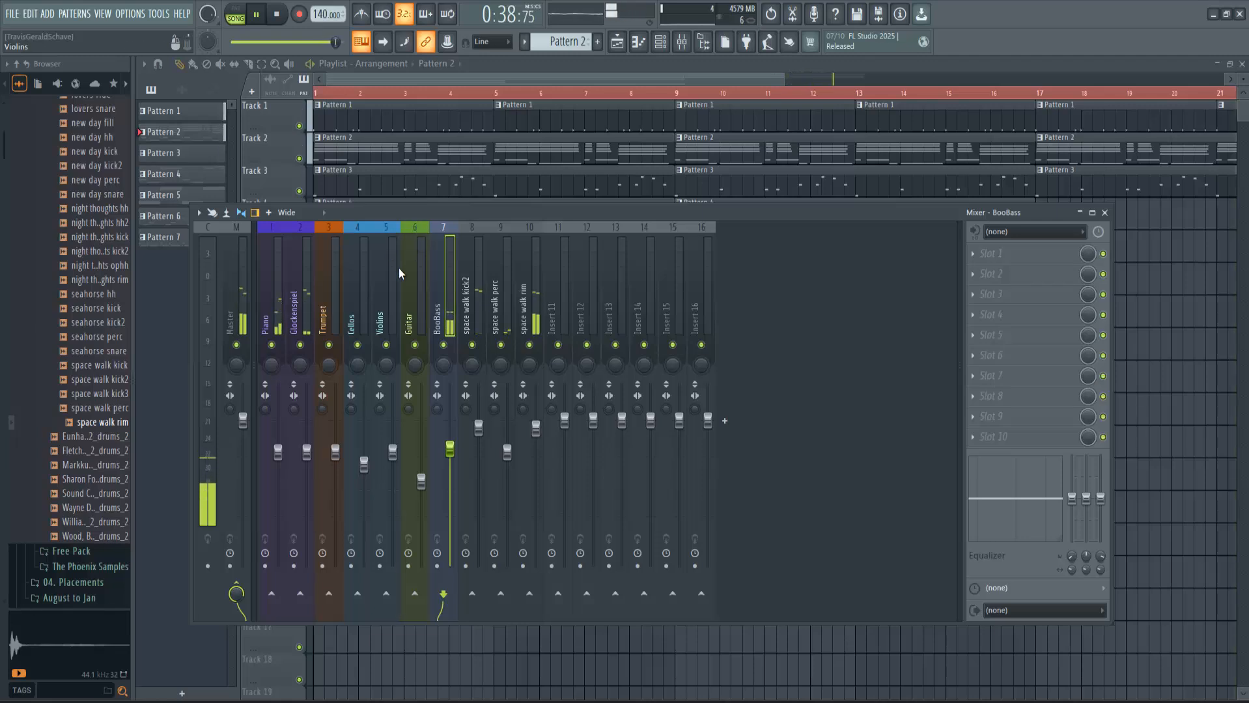
key("space")
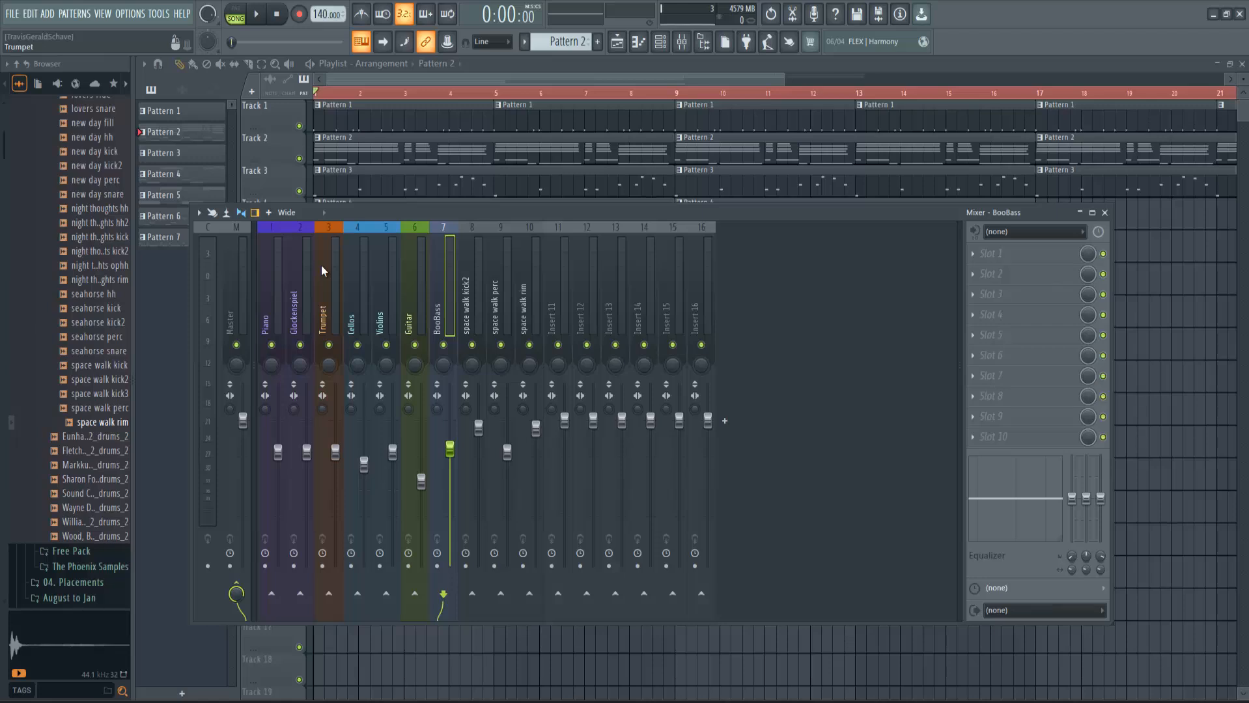
left_click_drag(277, 290, 319, 299)
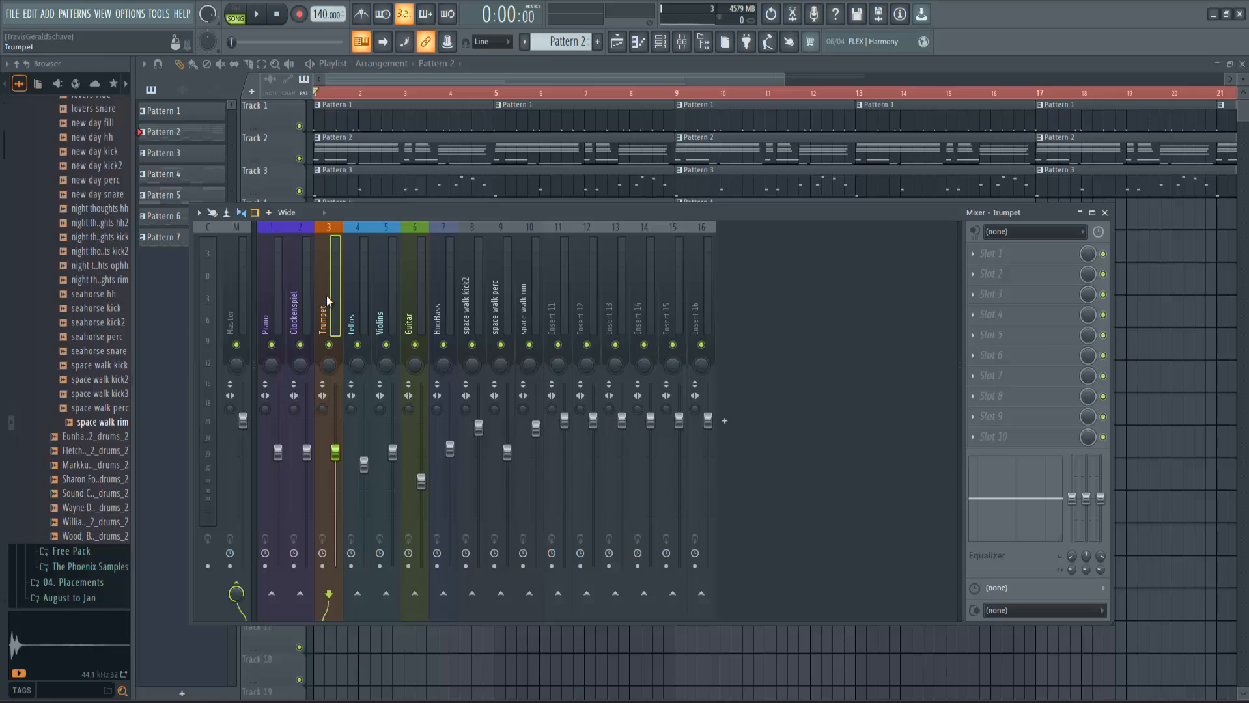
left_click(292, 300)
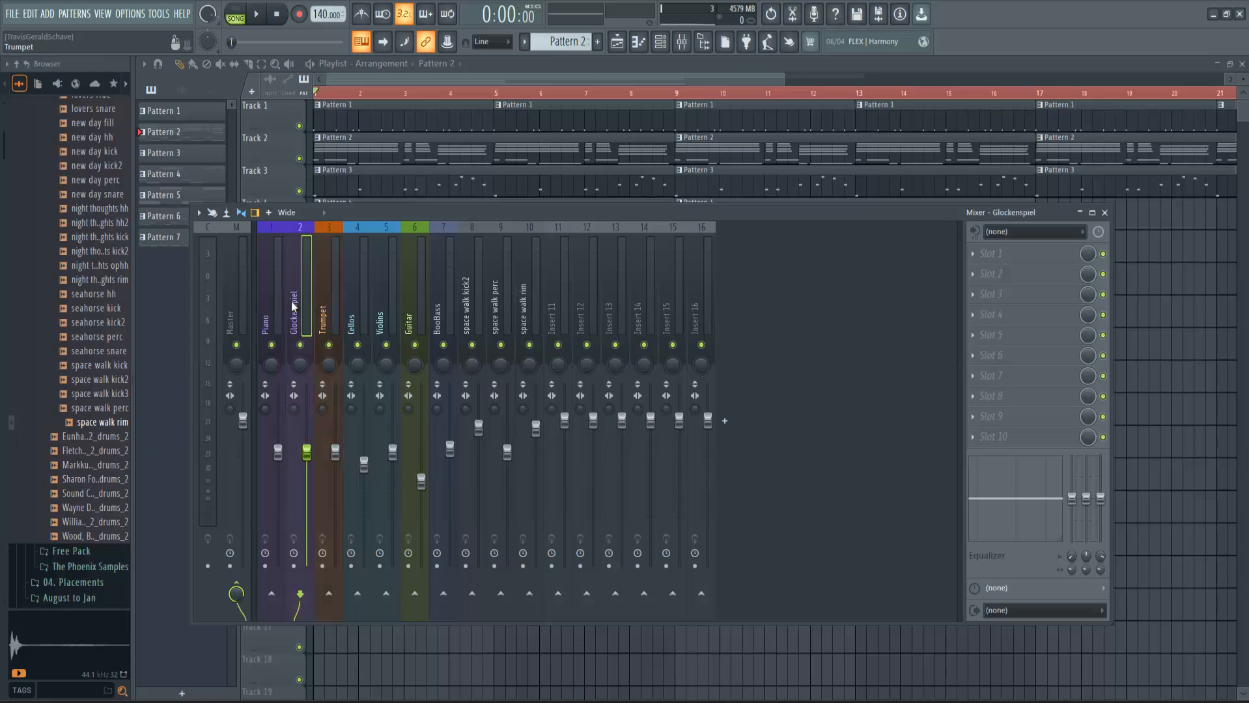
left_click(275, 299)
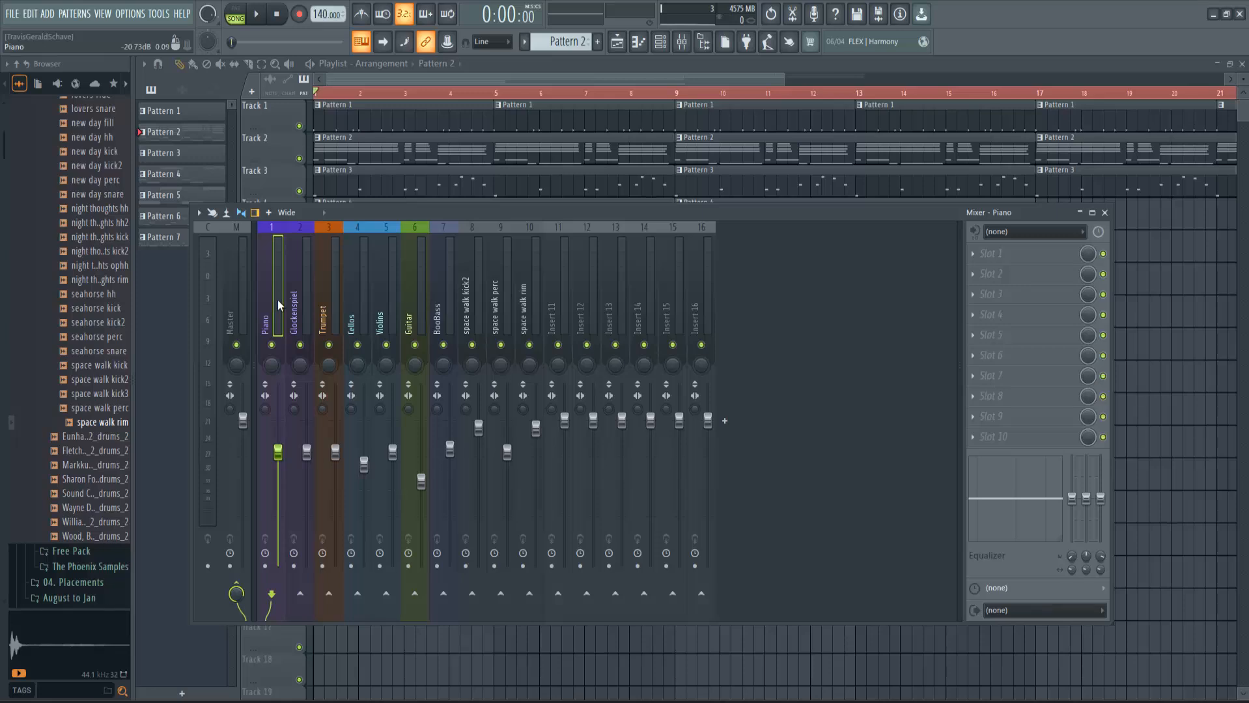
left_click(299, 299)
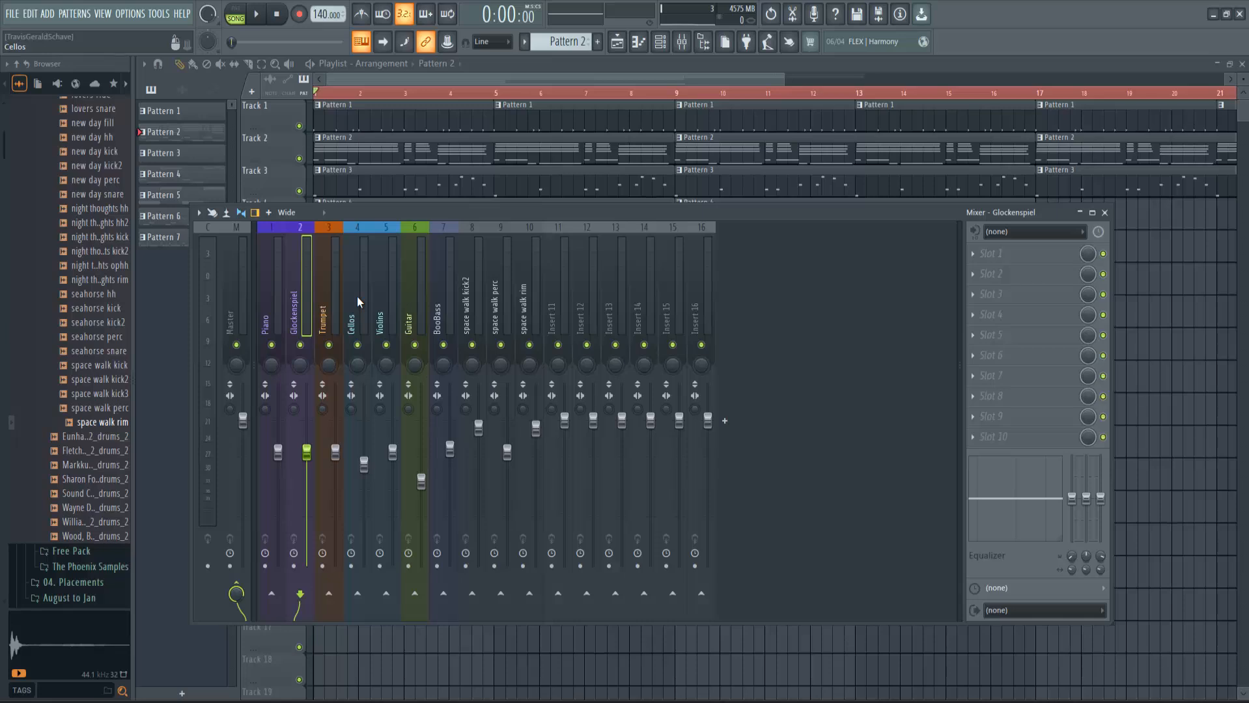
left_click(276, 302)
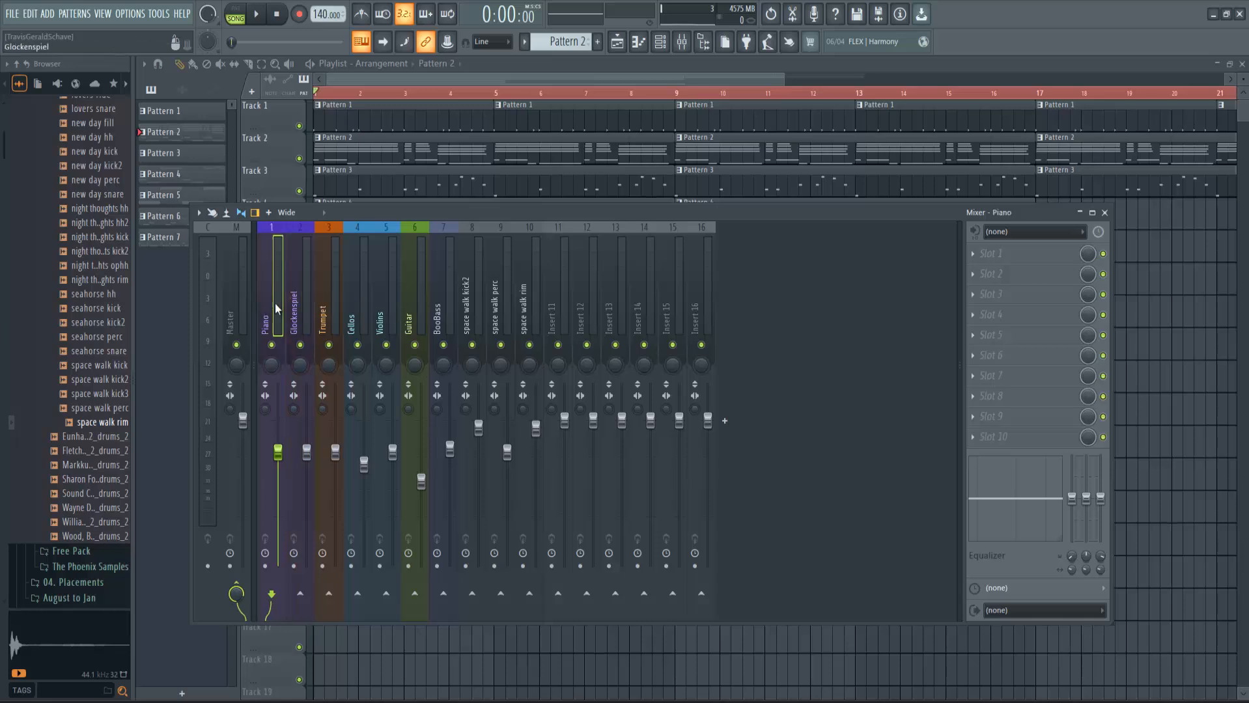
Add Fruity Parametric EQ 2 to the Master track's first effect slot and load the 20Hz + 18kHz cut preset
left_click(228, 303)
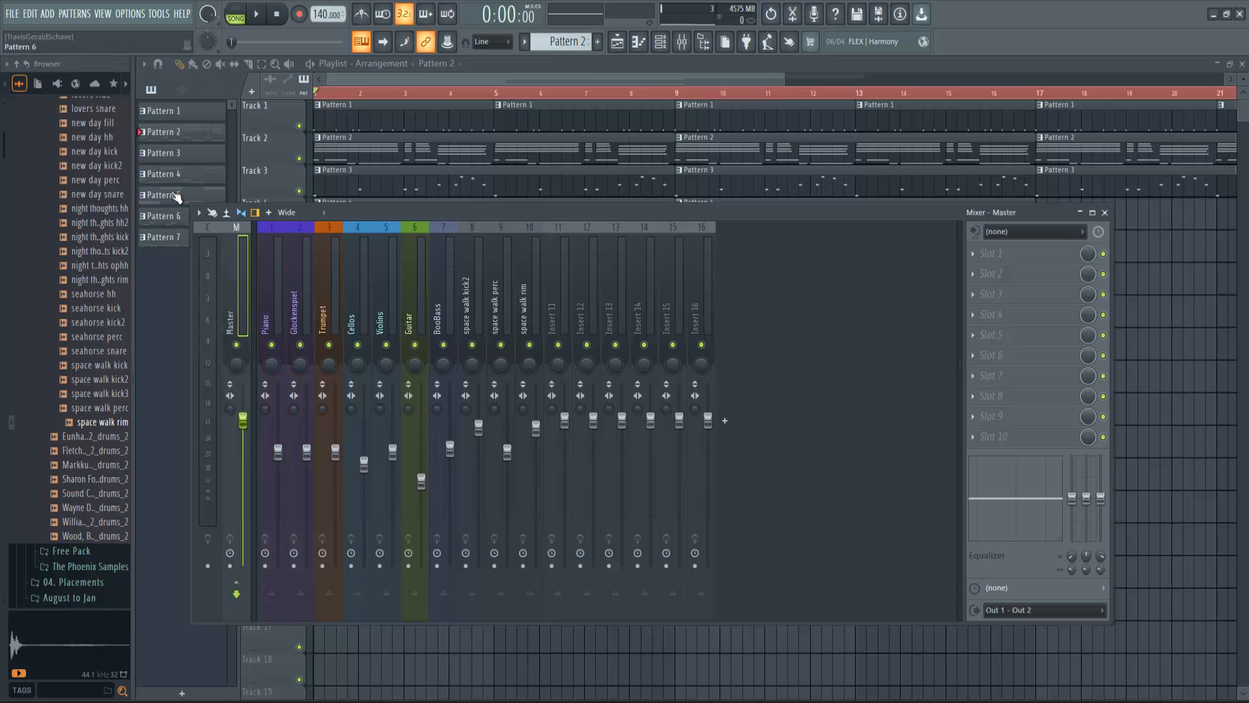
left_click(997, 255)
left_click(811, 32)
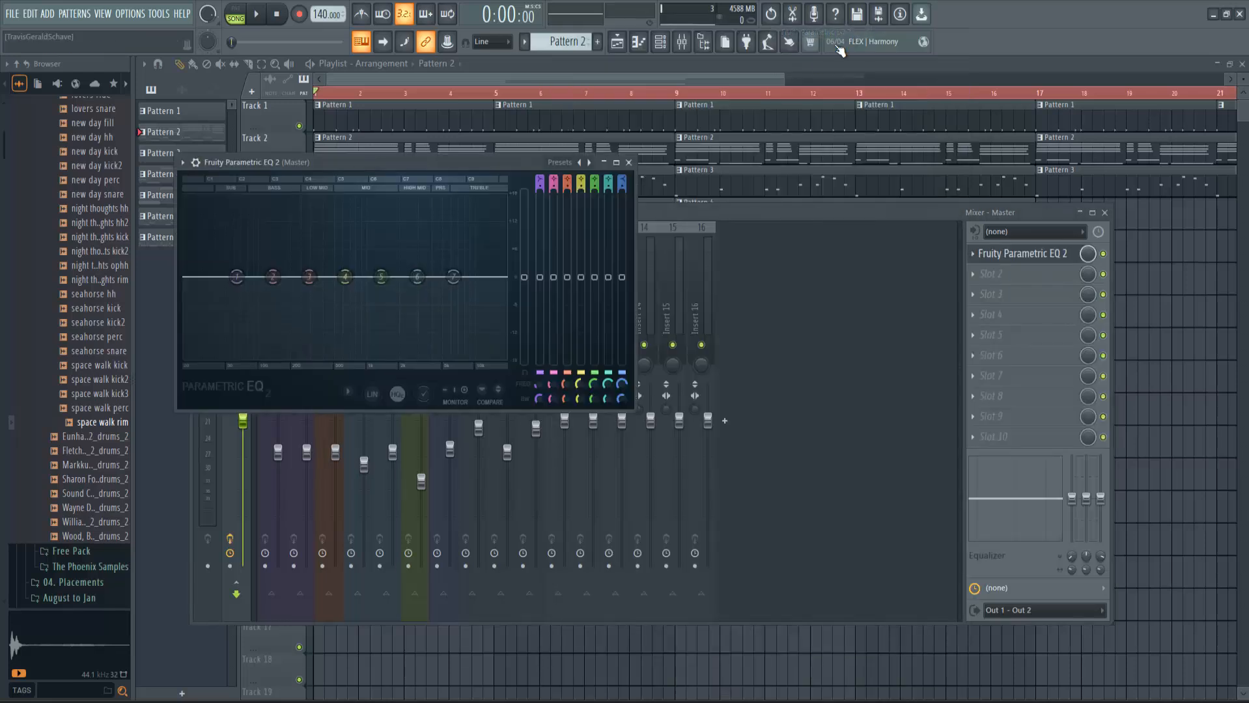
left_click(554, 164)
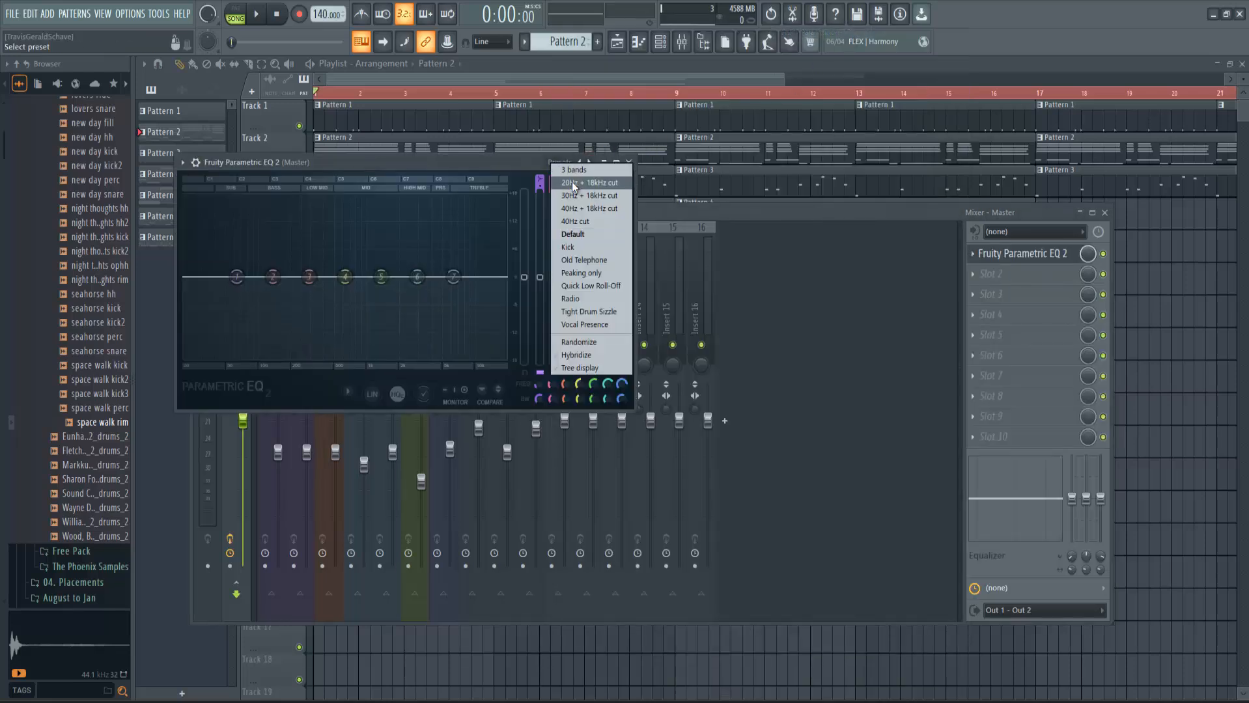
left_click(574, 184)
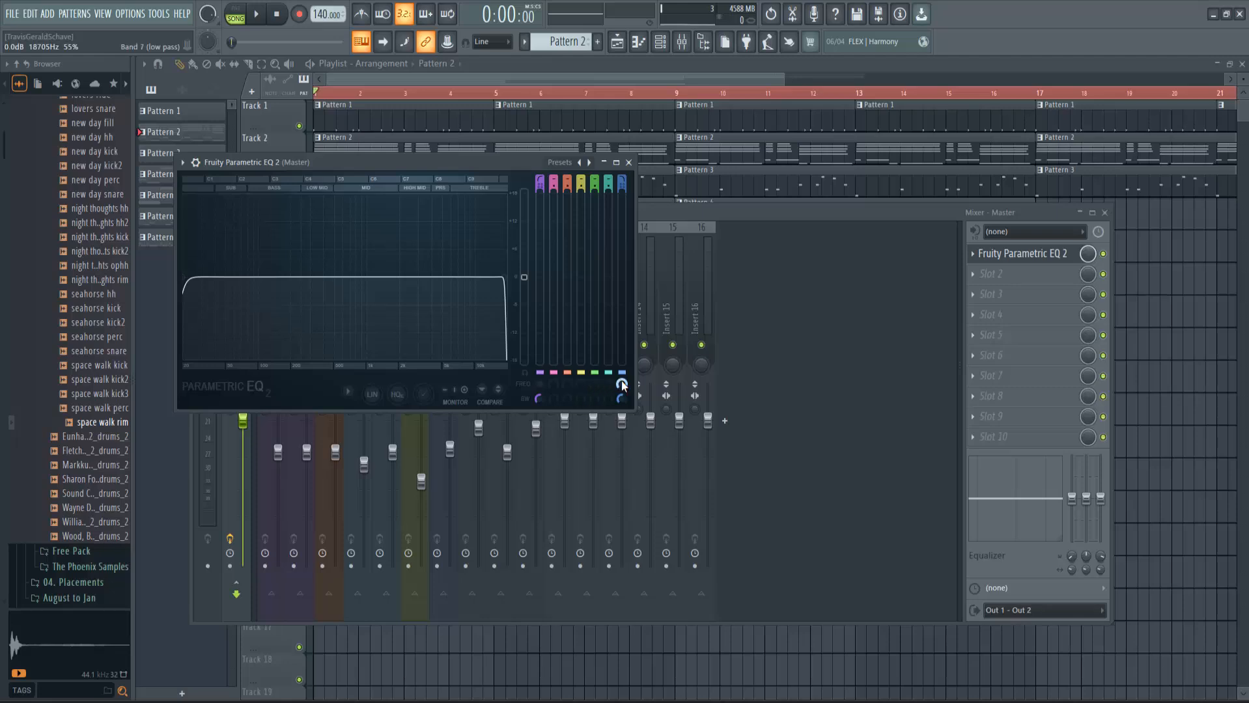
Add Abbey Road Vinyl Stereo to the Master track's second effect slot and load the WGB Master preset
left_click(1006, 276)
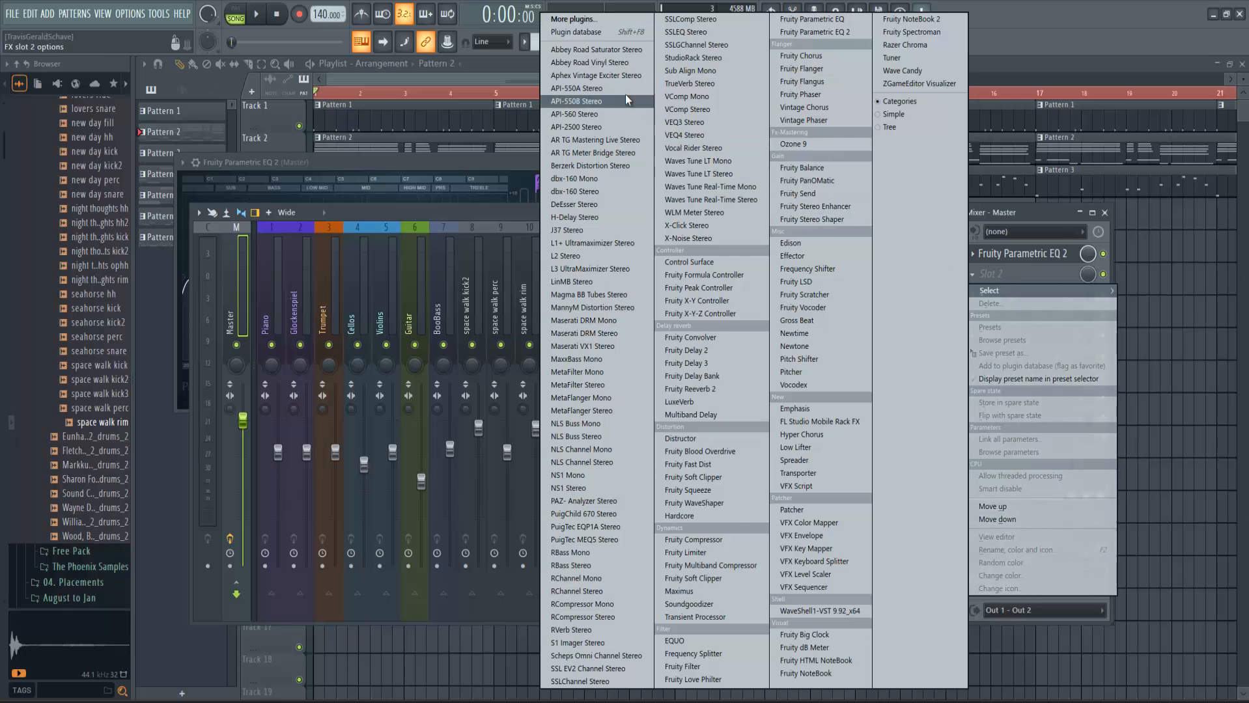
left_click(622, 60)
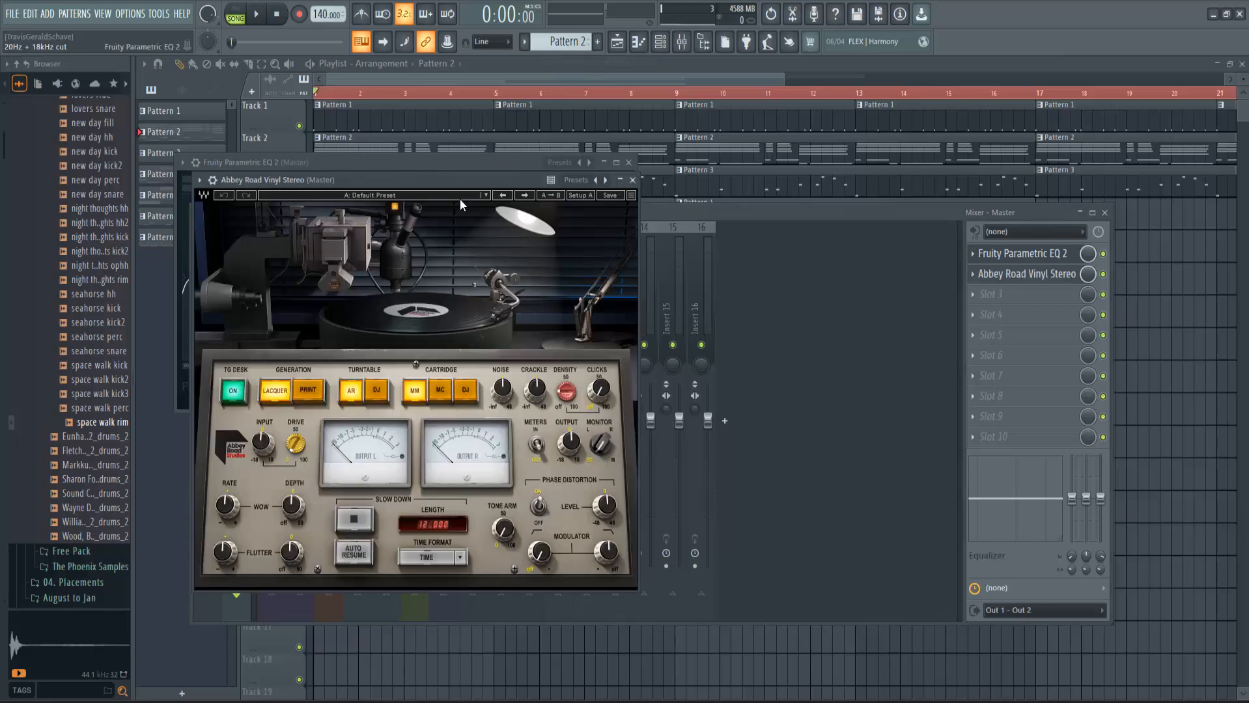
left_click(459, 198)
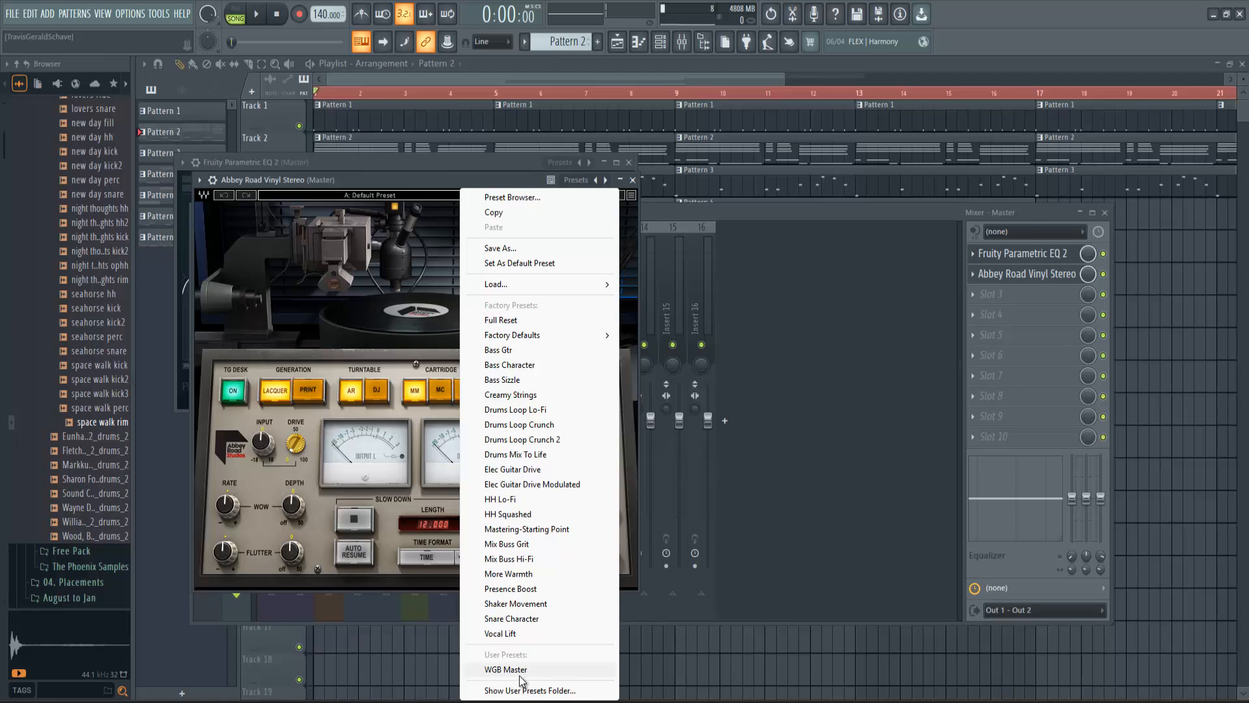
left_click(520, 675)
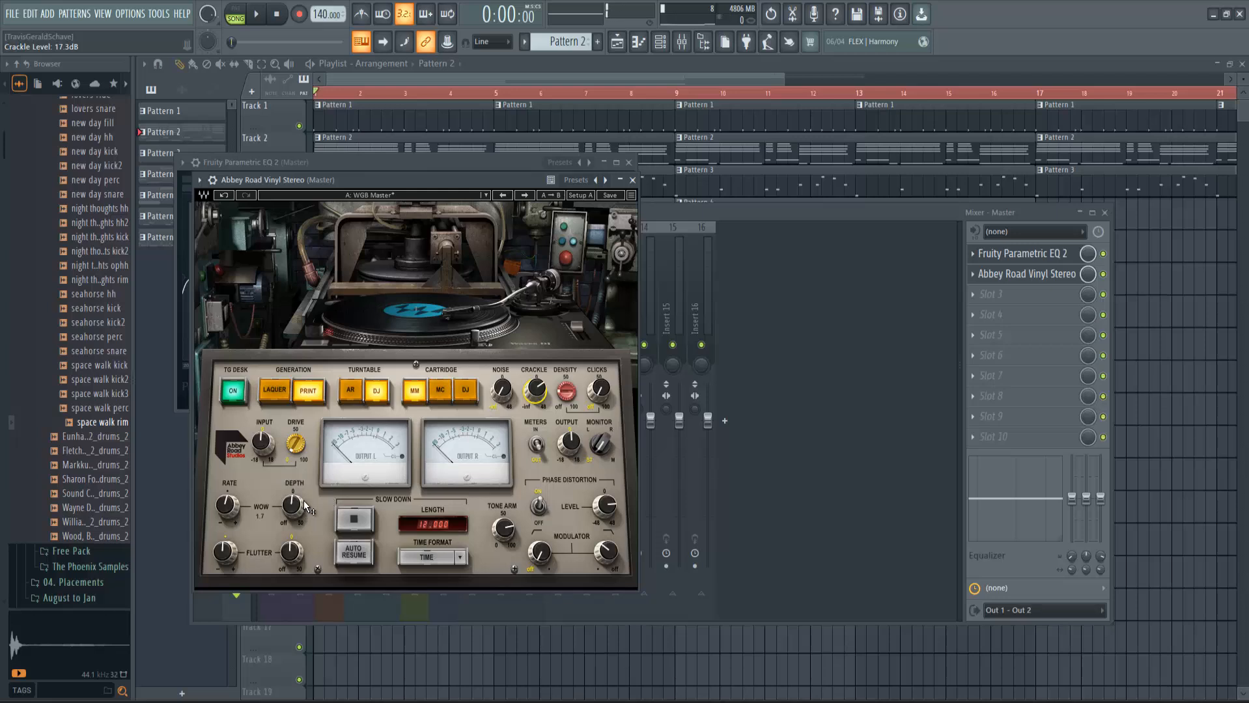
Set the vinyl effect's flutter depth to 1.6 and adjust its crackle level while the arrangement plays
key("space")
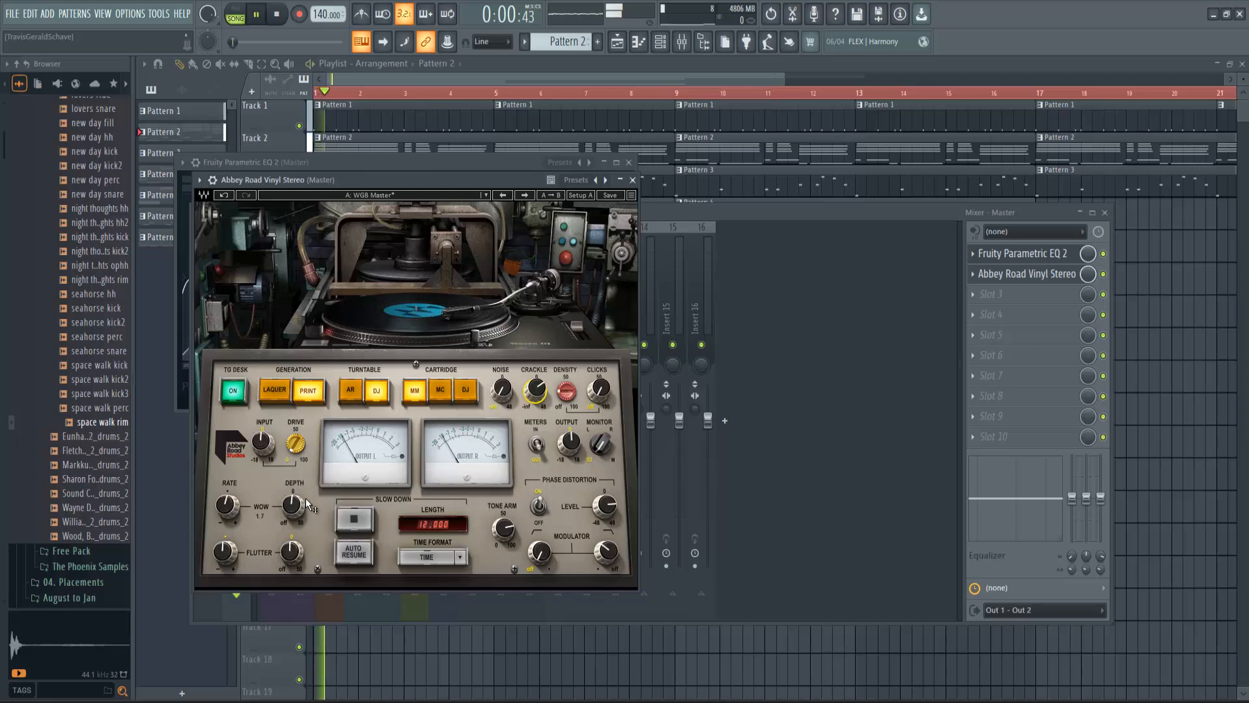
left_click_drag(306, 505, 291, 550)
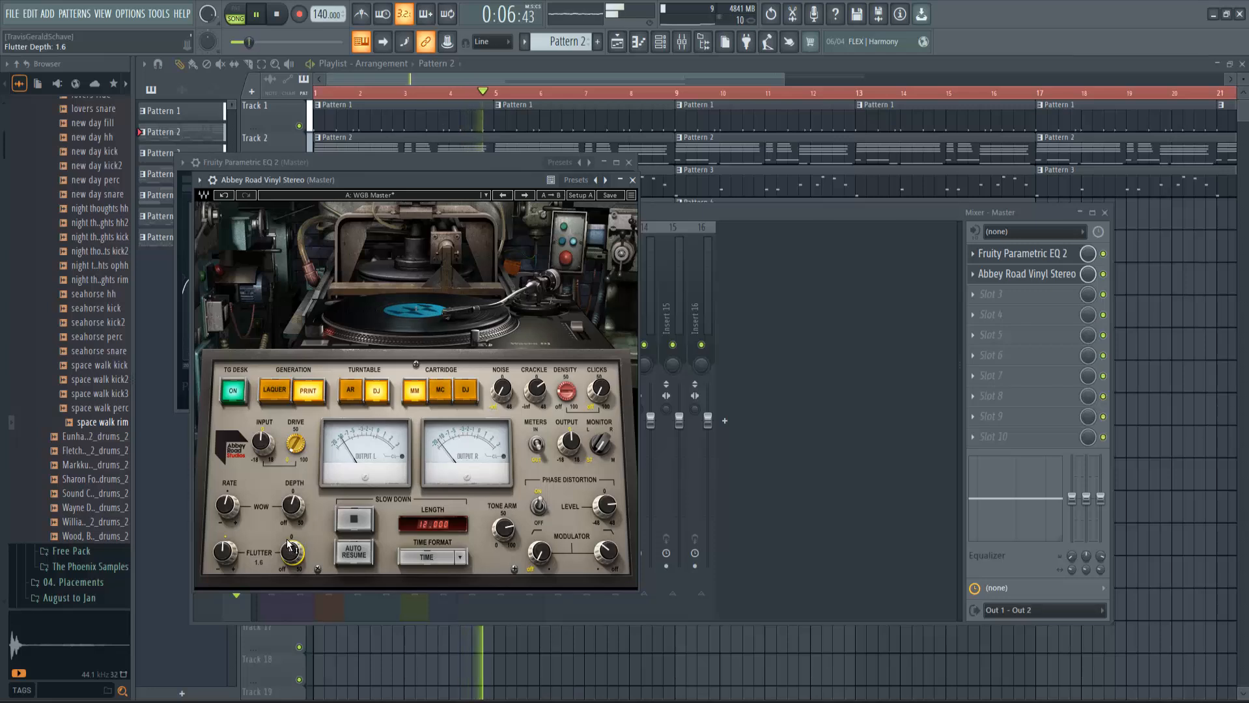
mouse_move(535, 391)
left_mouse_down()
mouse_move(526, 419)
mouse_move(523, 383)
left_mouse_up()
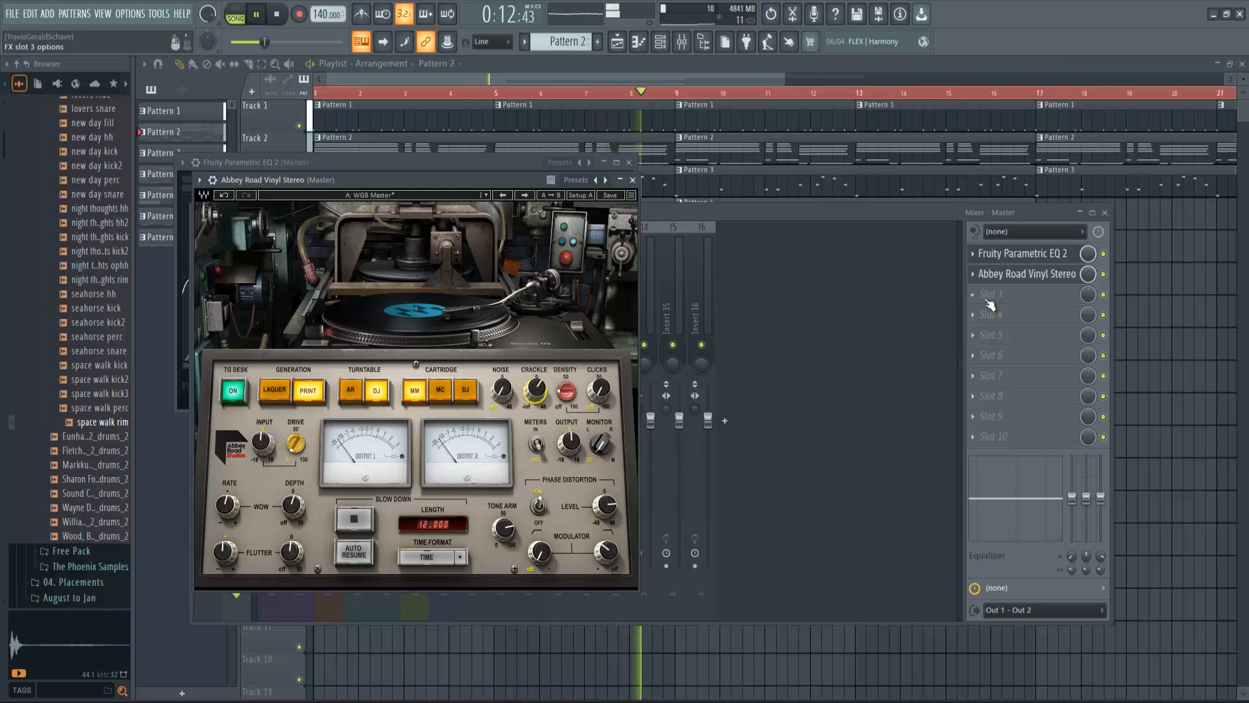
key("space")
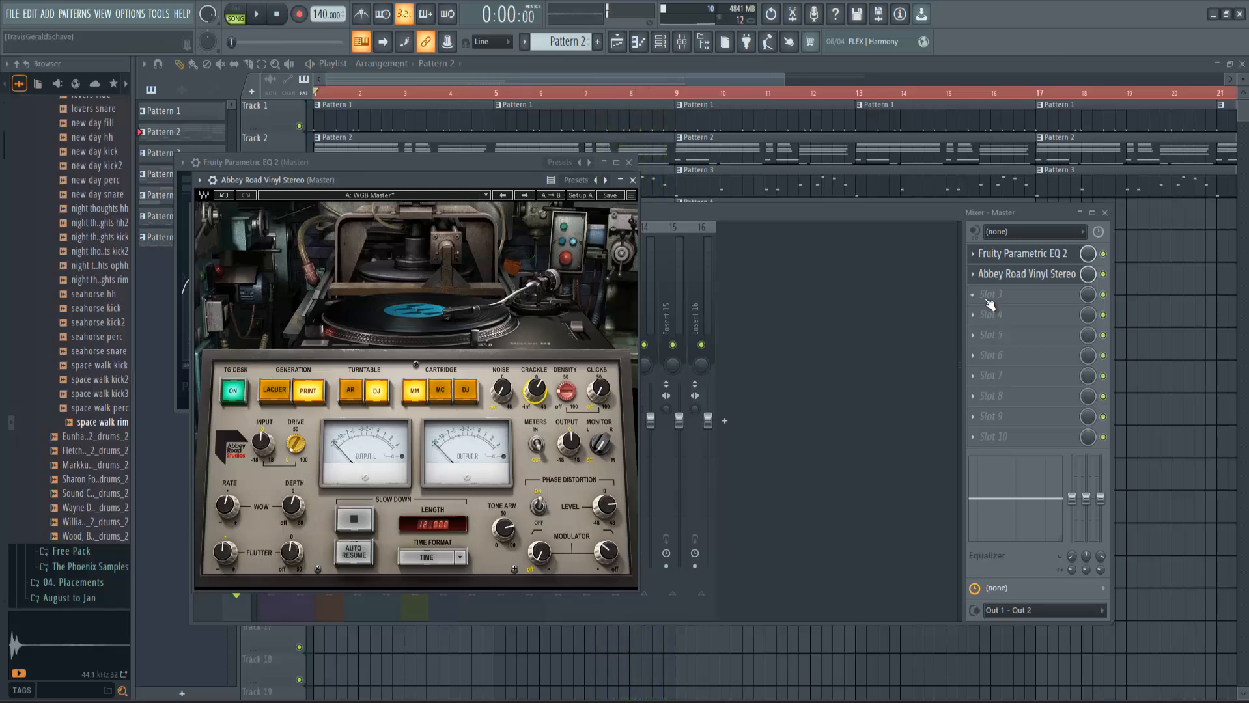
Add SSLComp Stereo to the Master track's third effect slot with the Pensado ONE preset and the analog option switched off
left_click(989, 296)
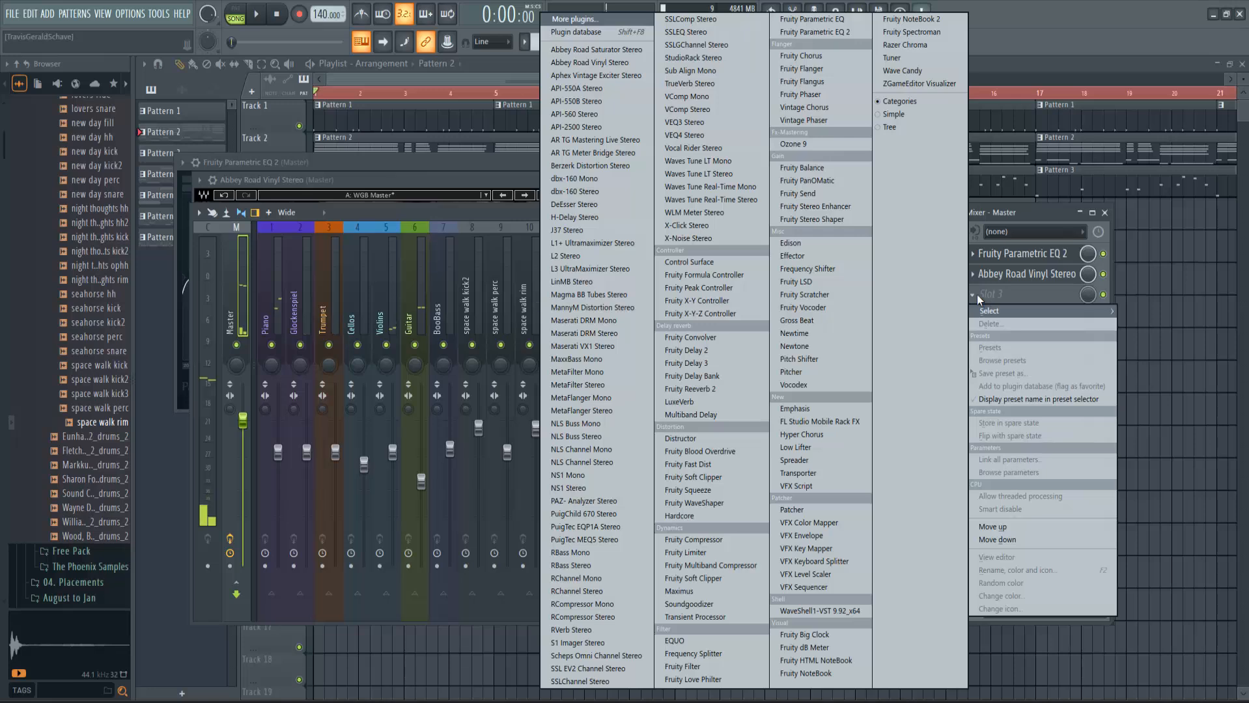
left_click(687, 15)
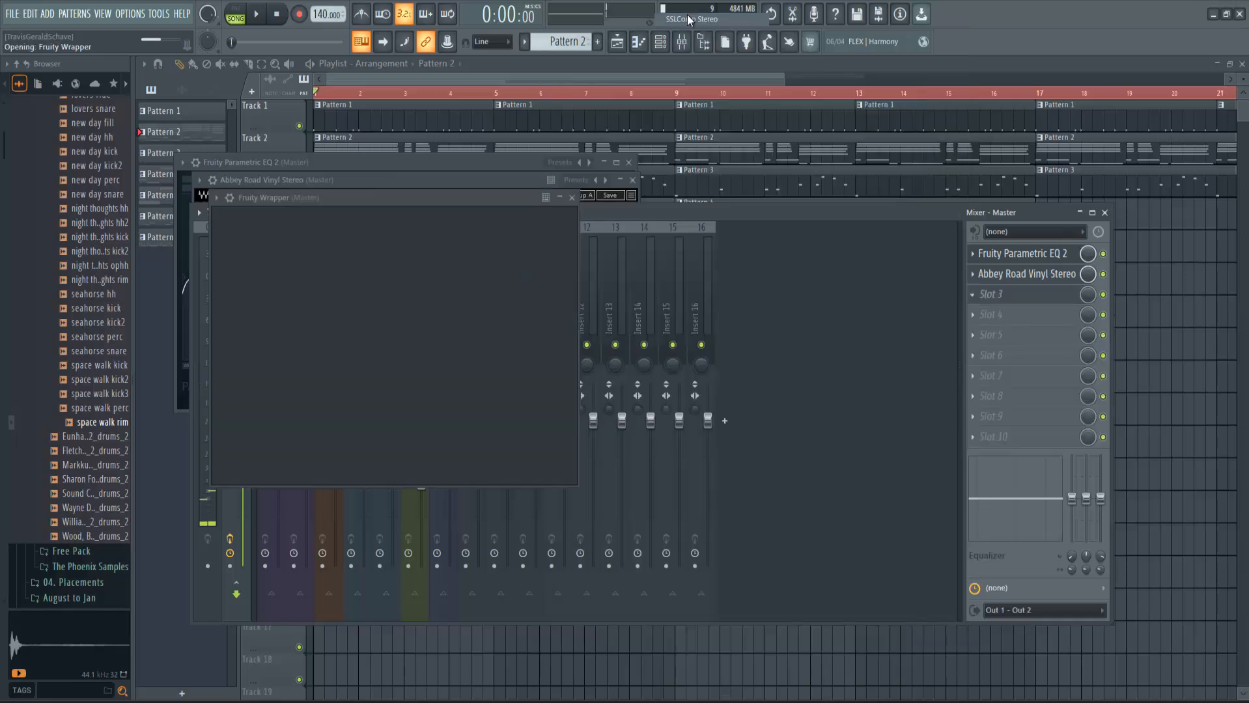
left_click(310, 219)
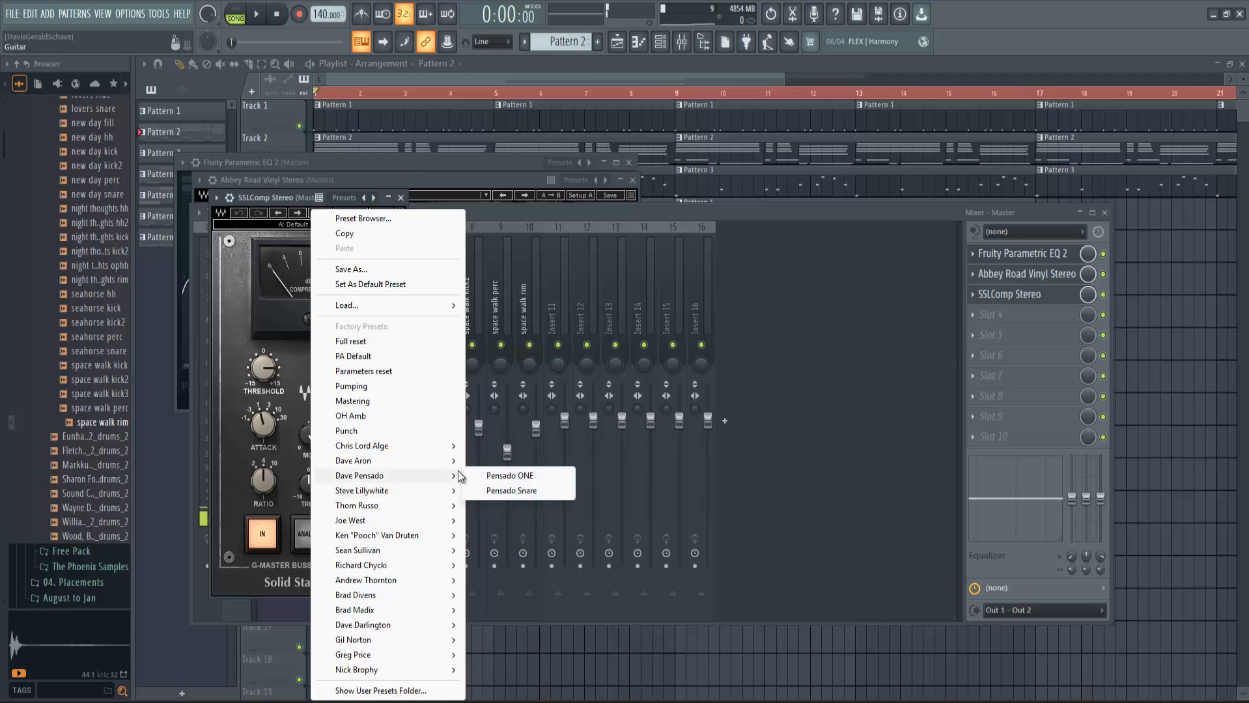
left_click(495, 474)
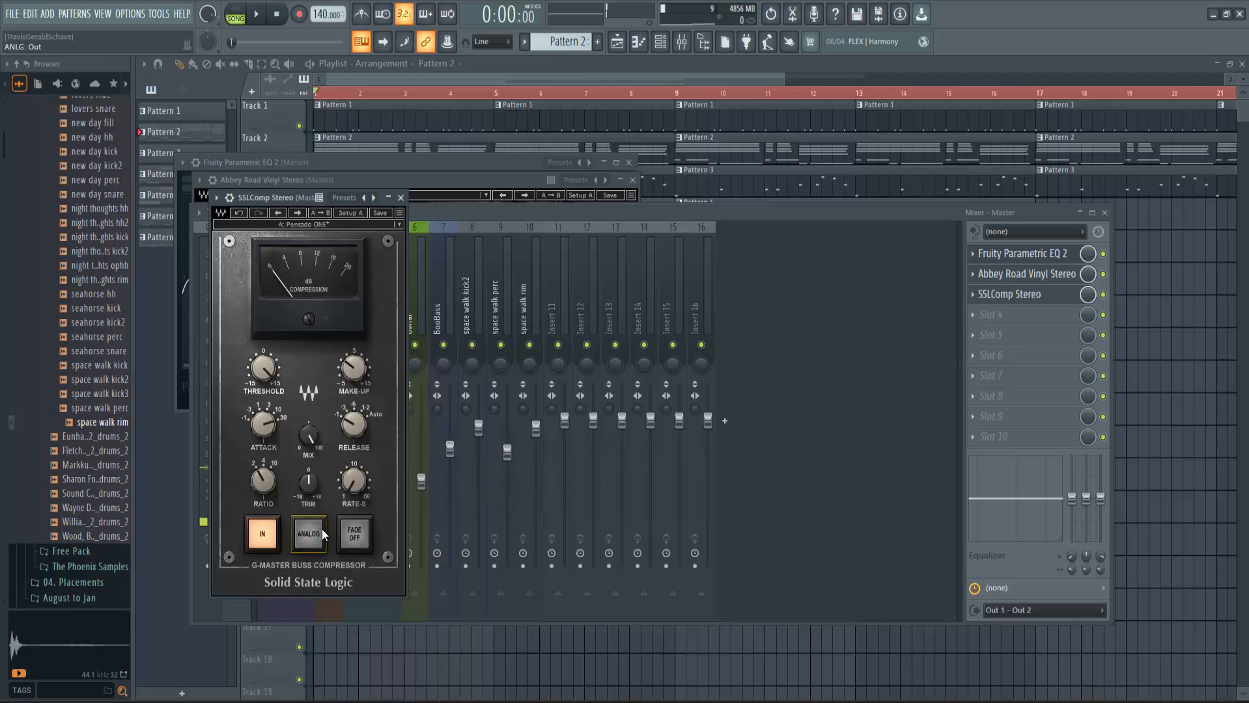
Add L1+ Ultramaximizer Stereo to the Master's fourth slot with a -0.1 dB ceiling, auto release on and a -9.3 dB threshold
left_click(999, 314)
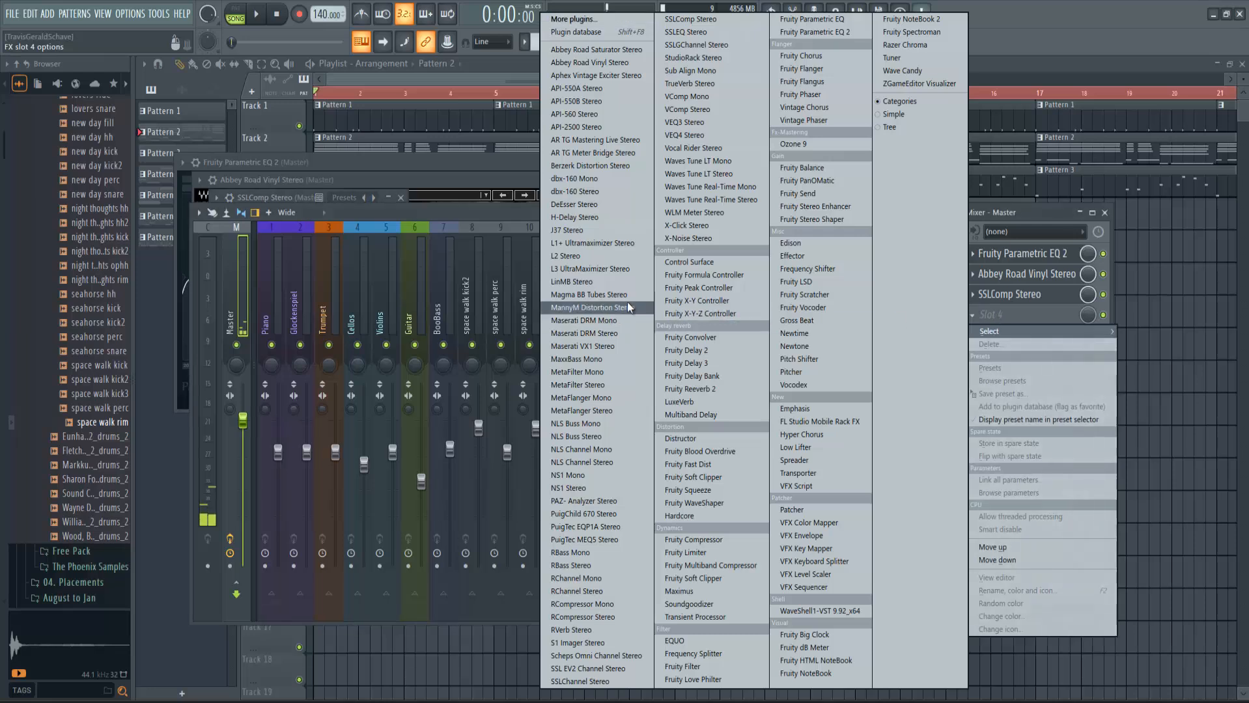
left_click(613, 244)
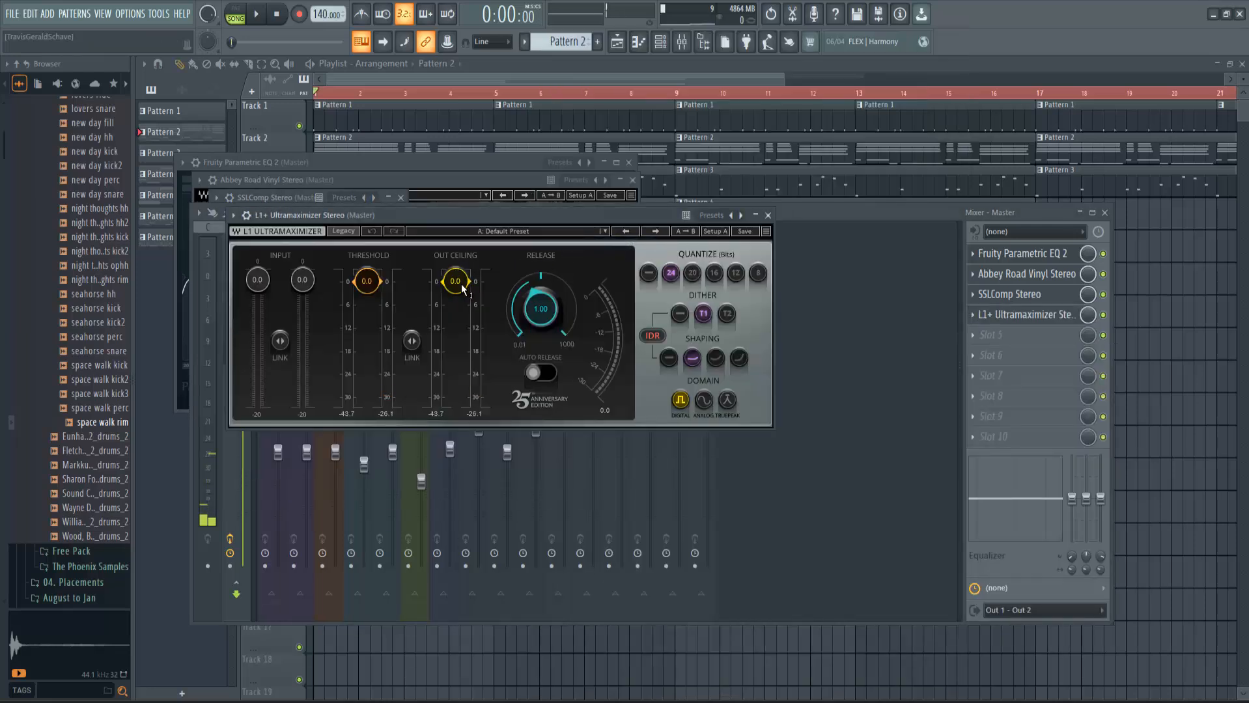
left_click_drag(463, 289, 464, 291)
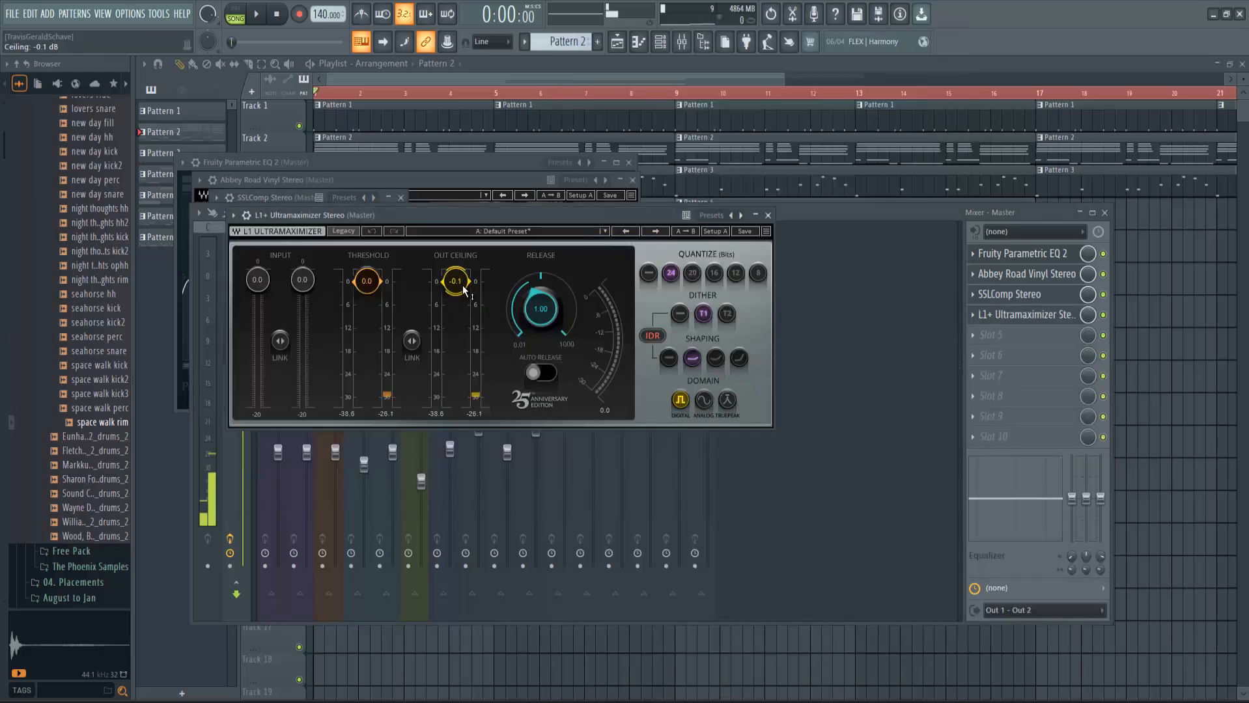
left_click(544, 377)
left_click_drag(363, 280, 372, 304)
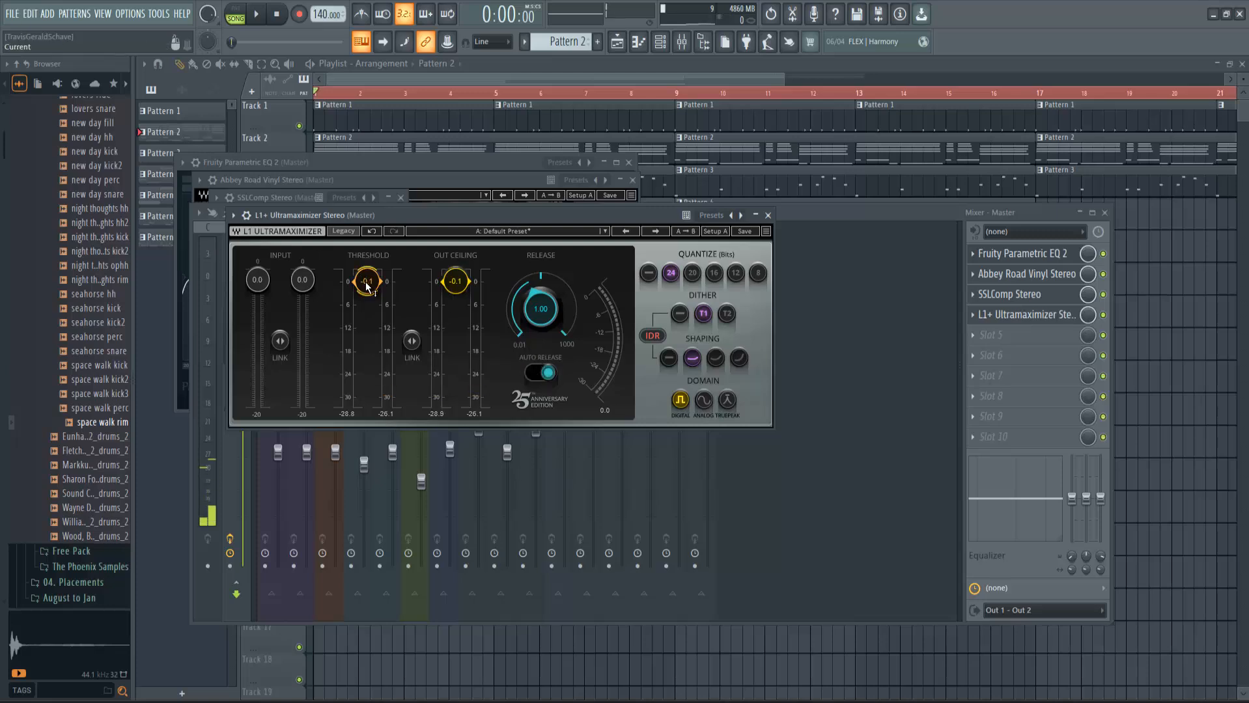
left_click_drag(381, 349, 384, 370)
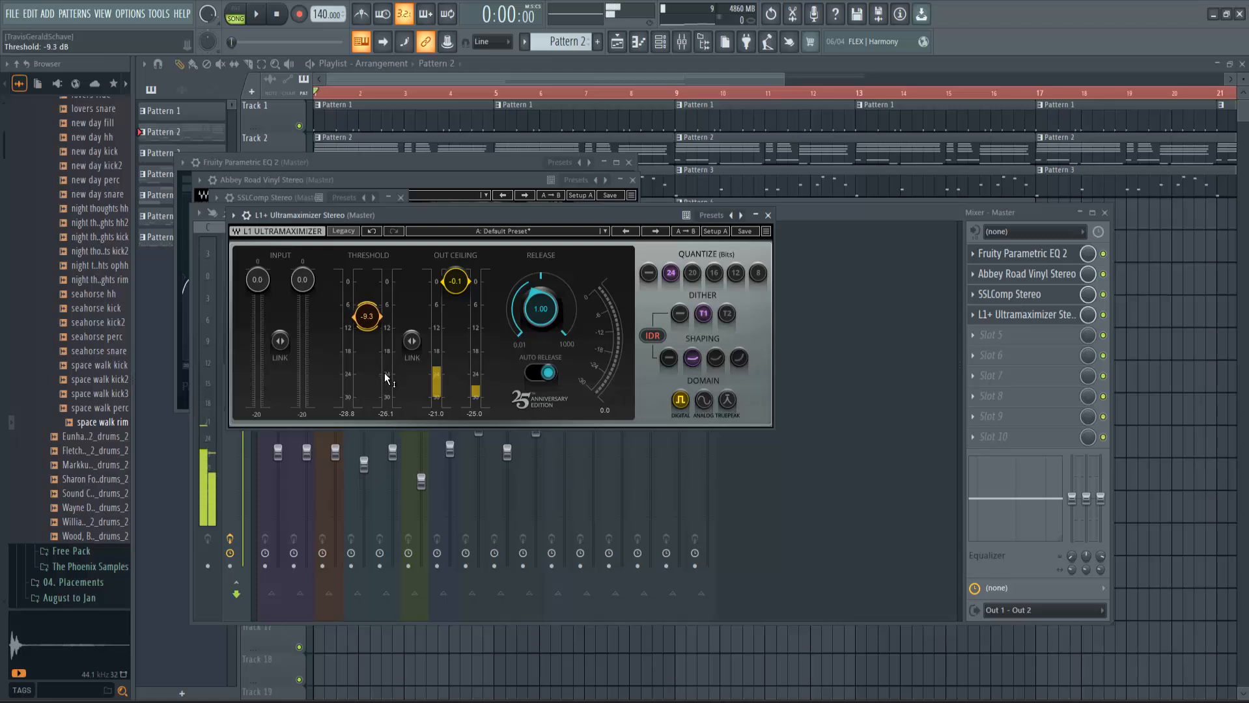
Add WLM Meter Stereo to the Master track's fifth effect slot and play the arrangement
left_click(1016, 337)
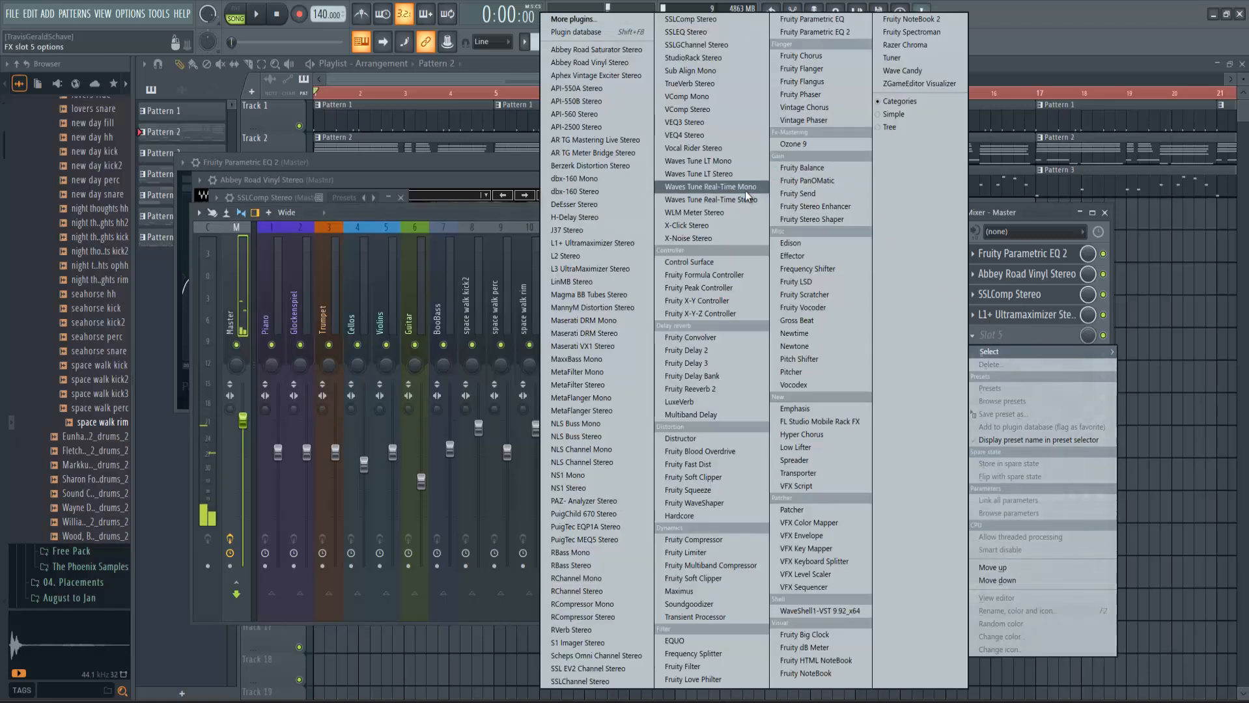
left_click(730, 213)
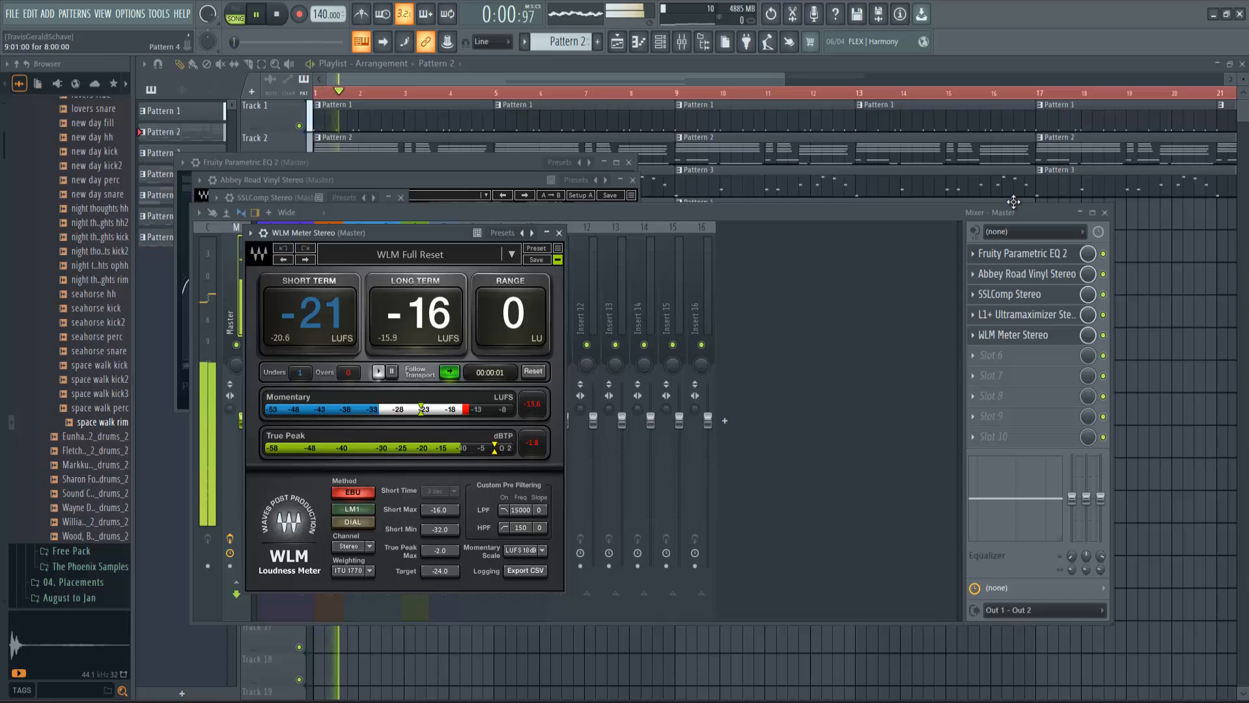
Lower the L1+ Ultramaximizer threshold to -12.1 dB and check the loudness in the WLM Meter
left_click(1029, 314)
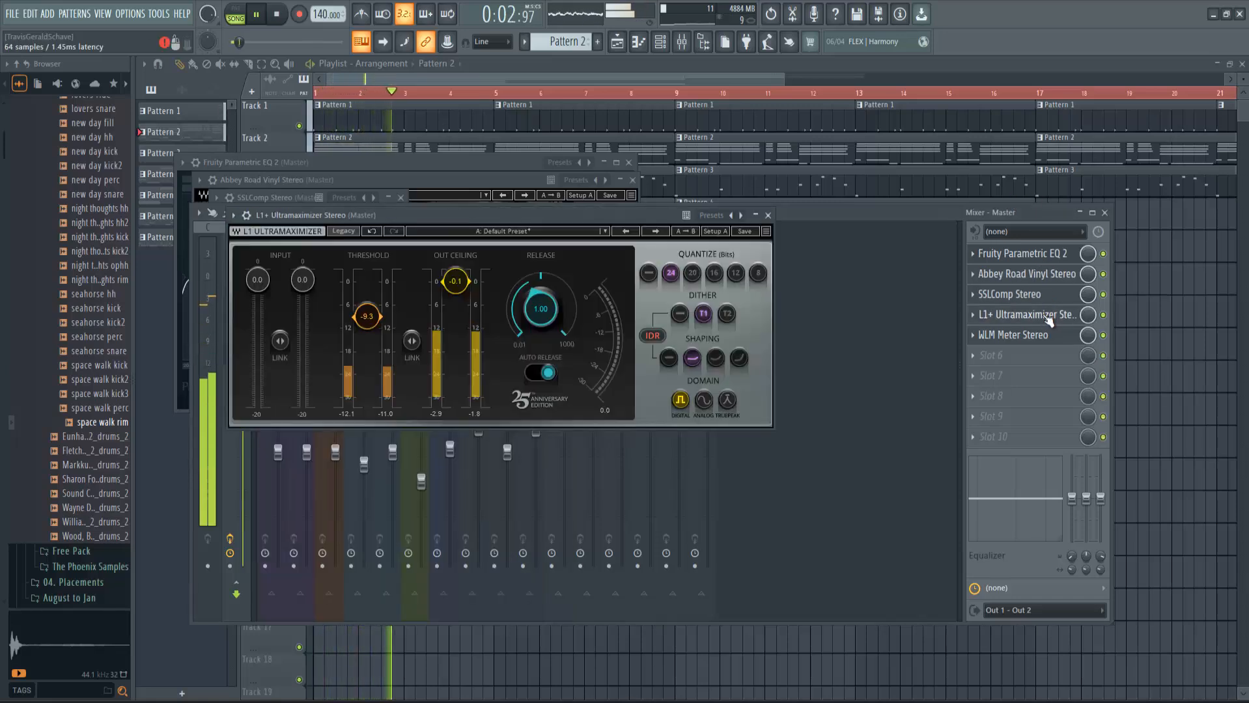
left_click_drag(368, 315, 376, 363)
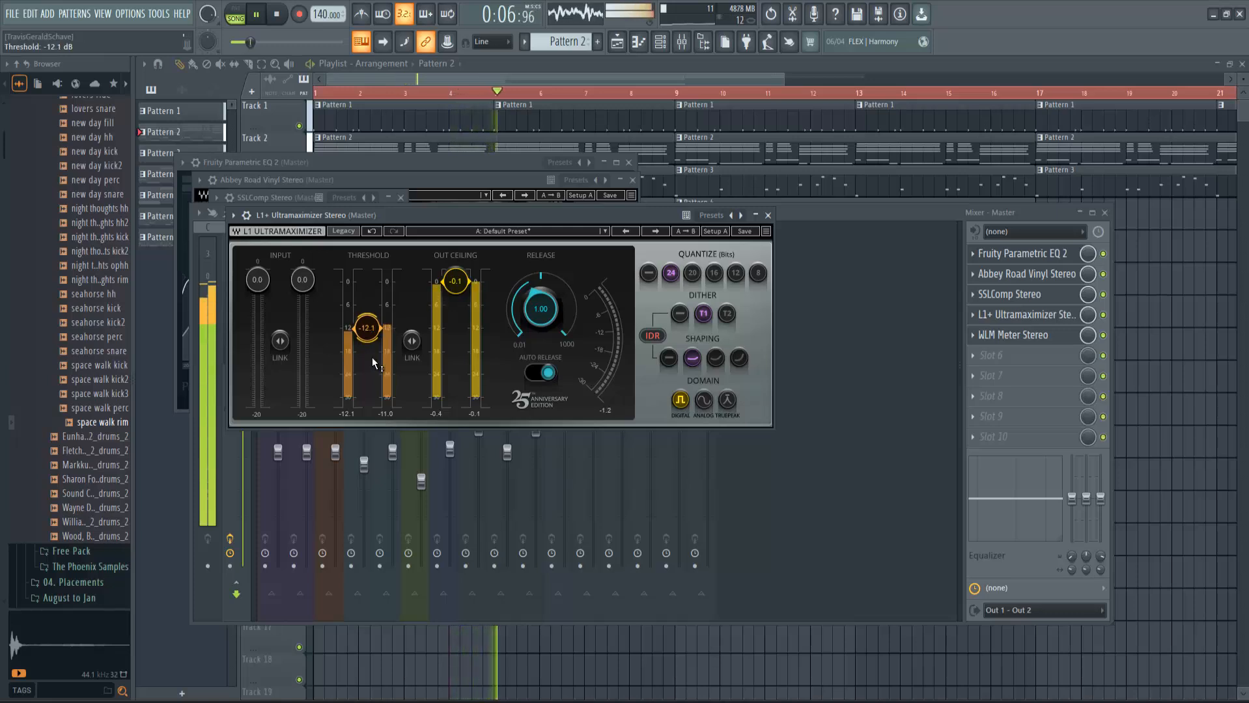
left_click(1042, 336)
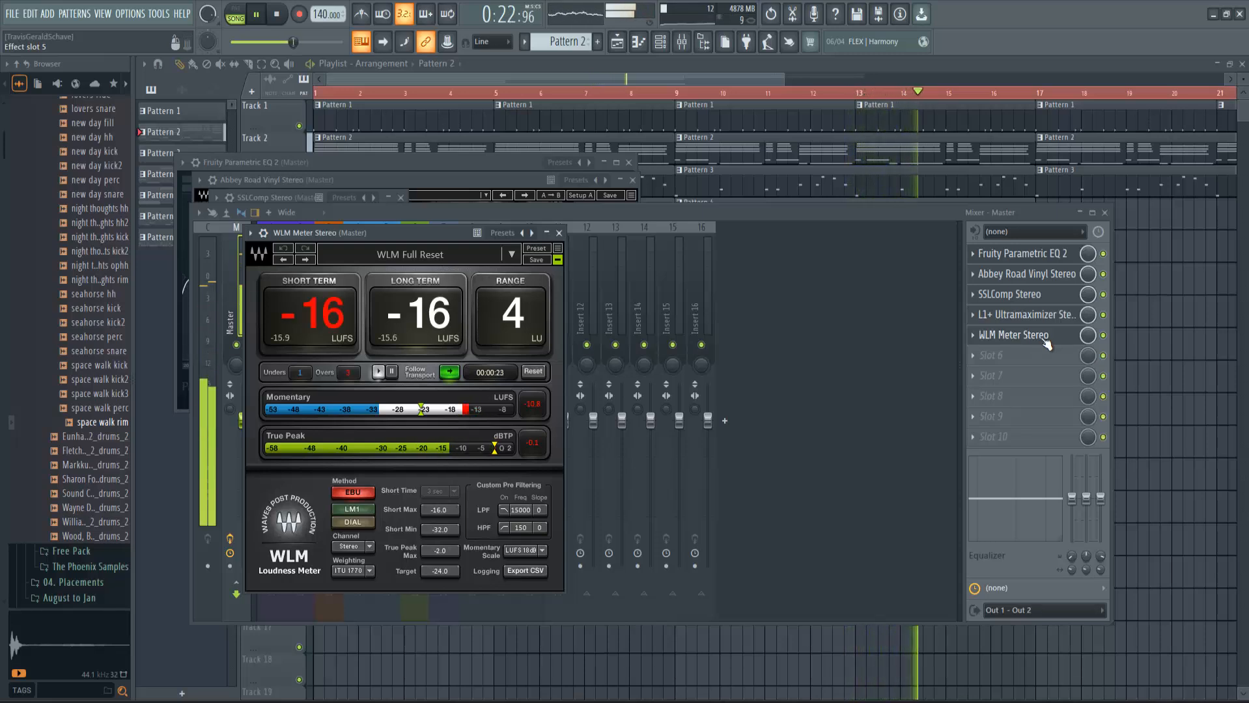
Review the full arrangement in the playlist while it plays, stop playback and bring the mixer back up
key("F12")
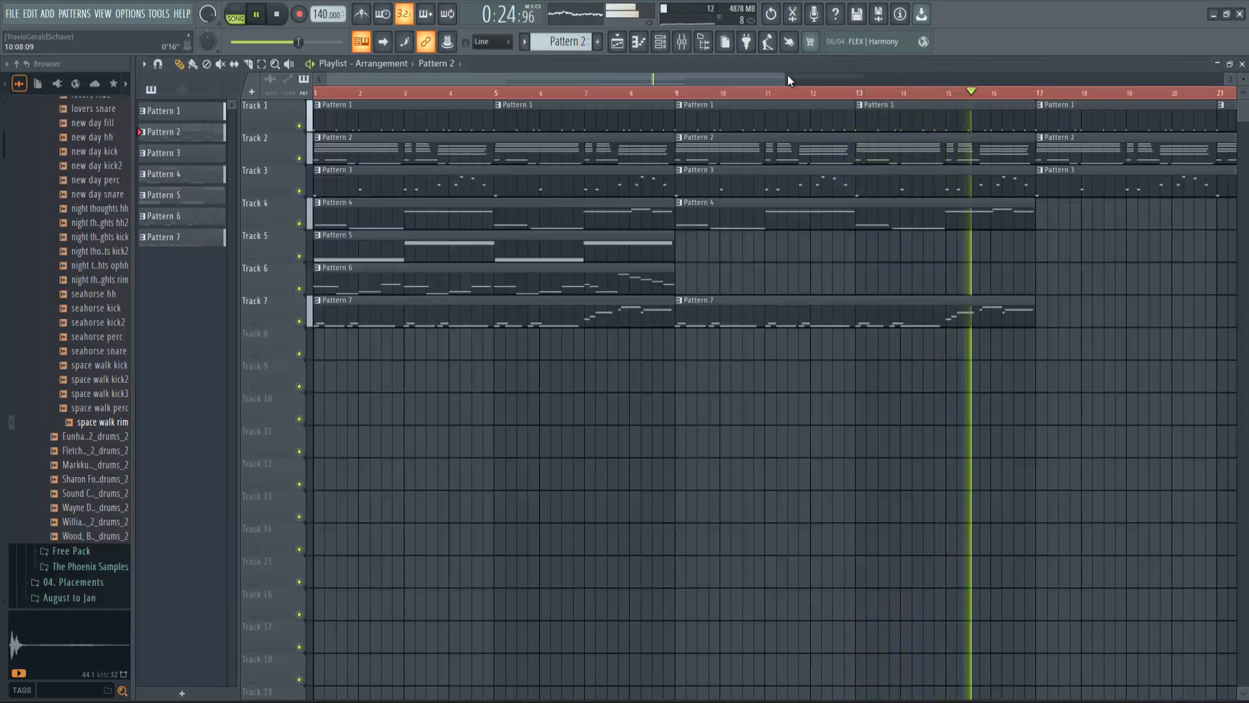
left_click_drag(784, 79, 1224, 81)
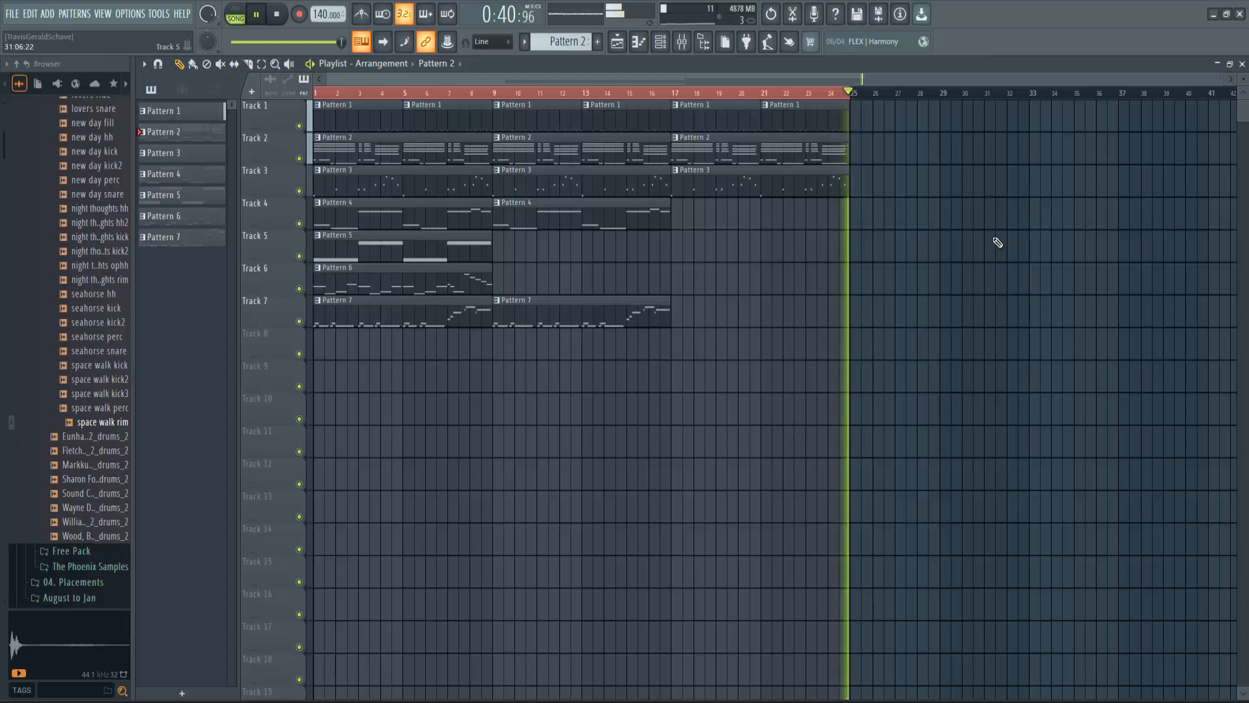
key("space")
key("F9")
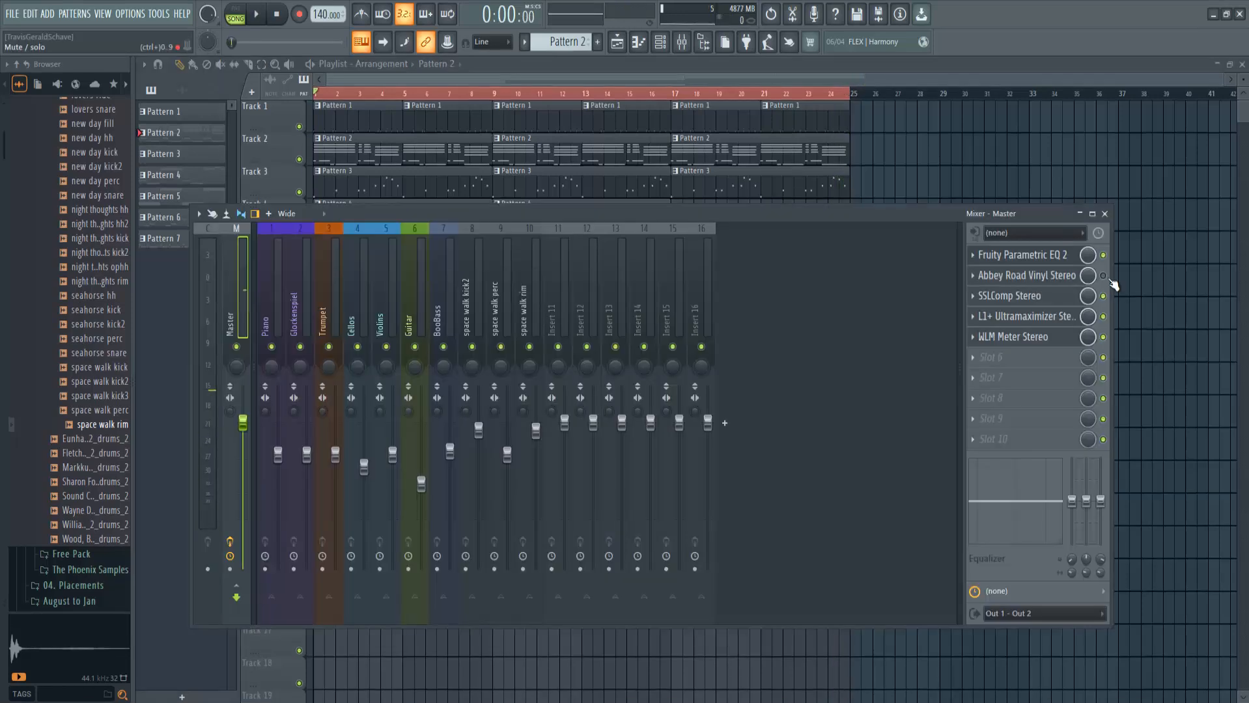